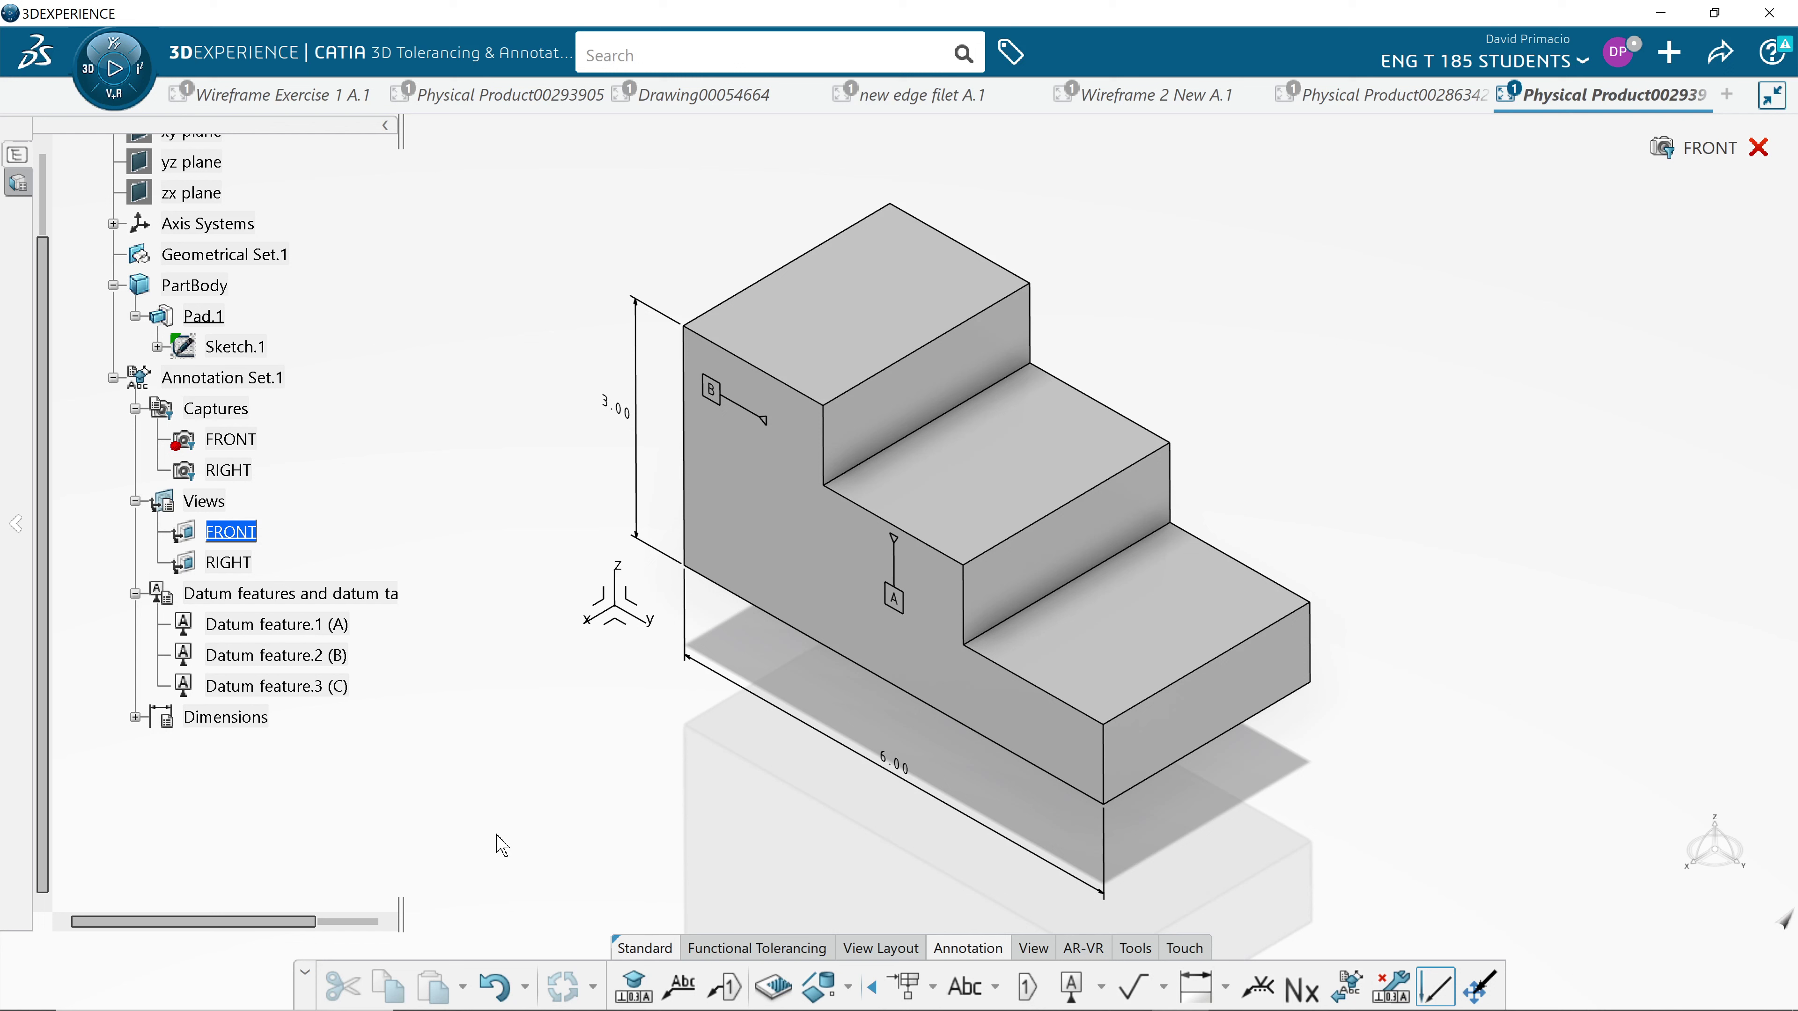
Expand the Dimensions node in the tree to reveal Dimension.1 and Dimension.2.
left_click(135, 717)
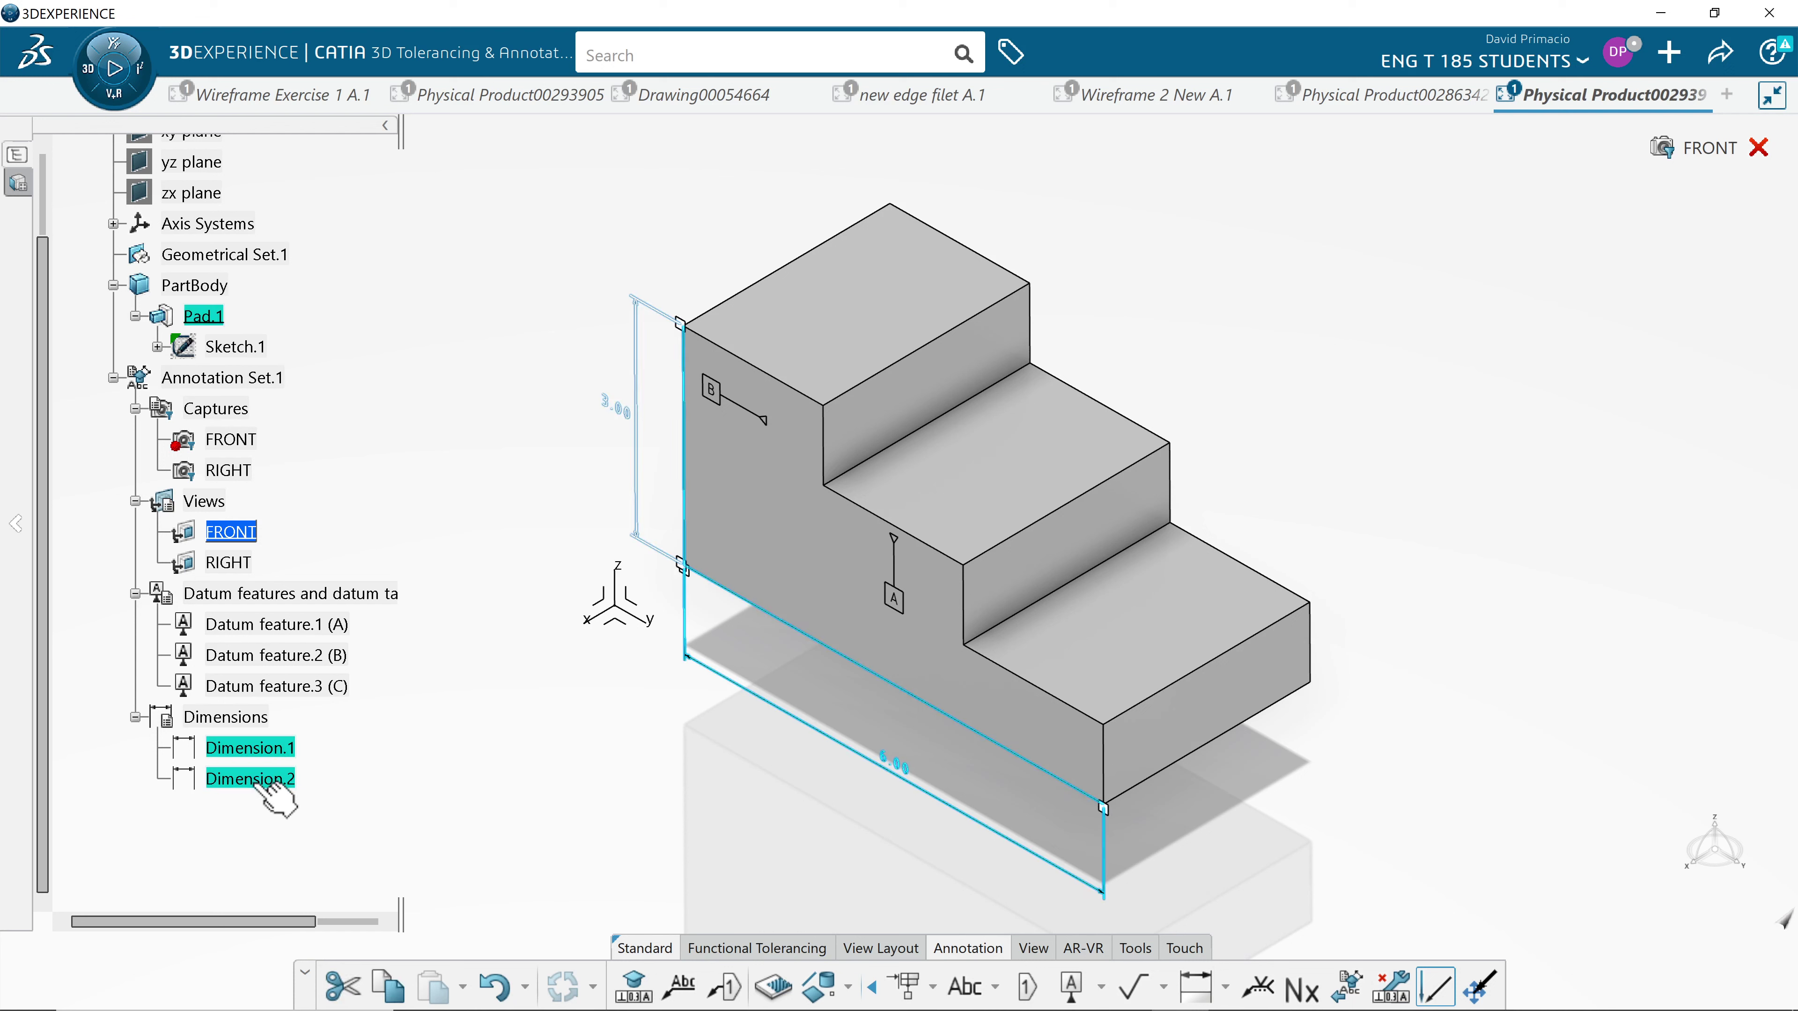
Delete the old 3.00 and 6.00 dimensions and pick the standard Dimensions type.
key("Delete")
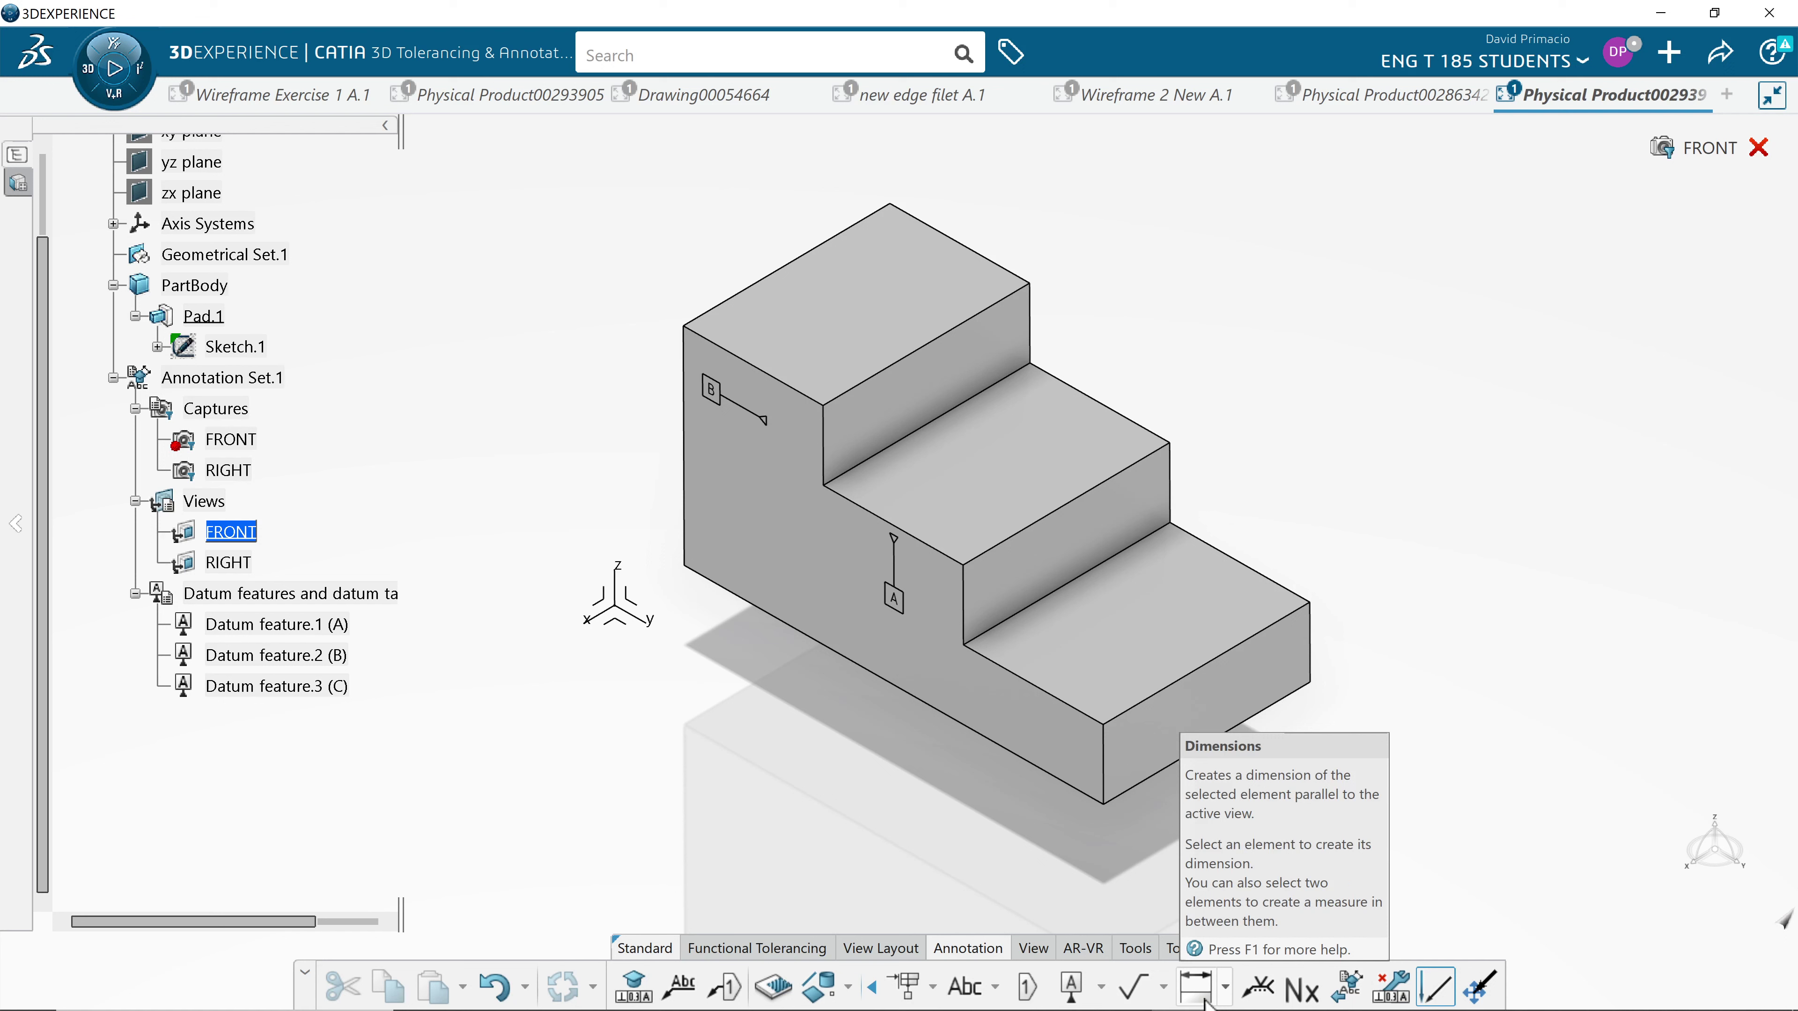
left_click(1225, 990)
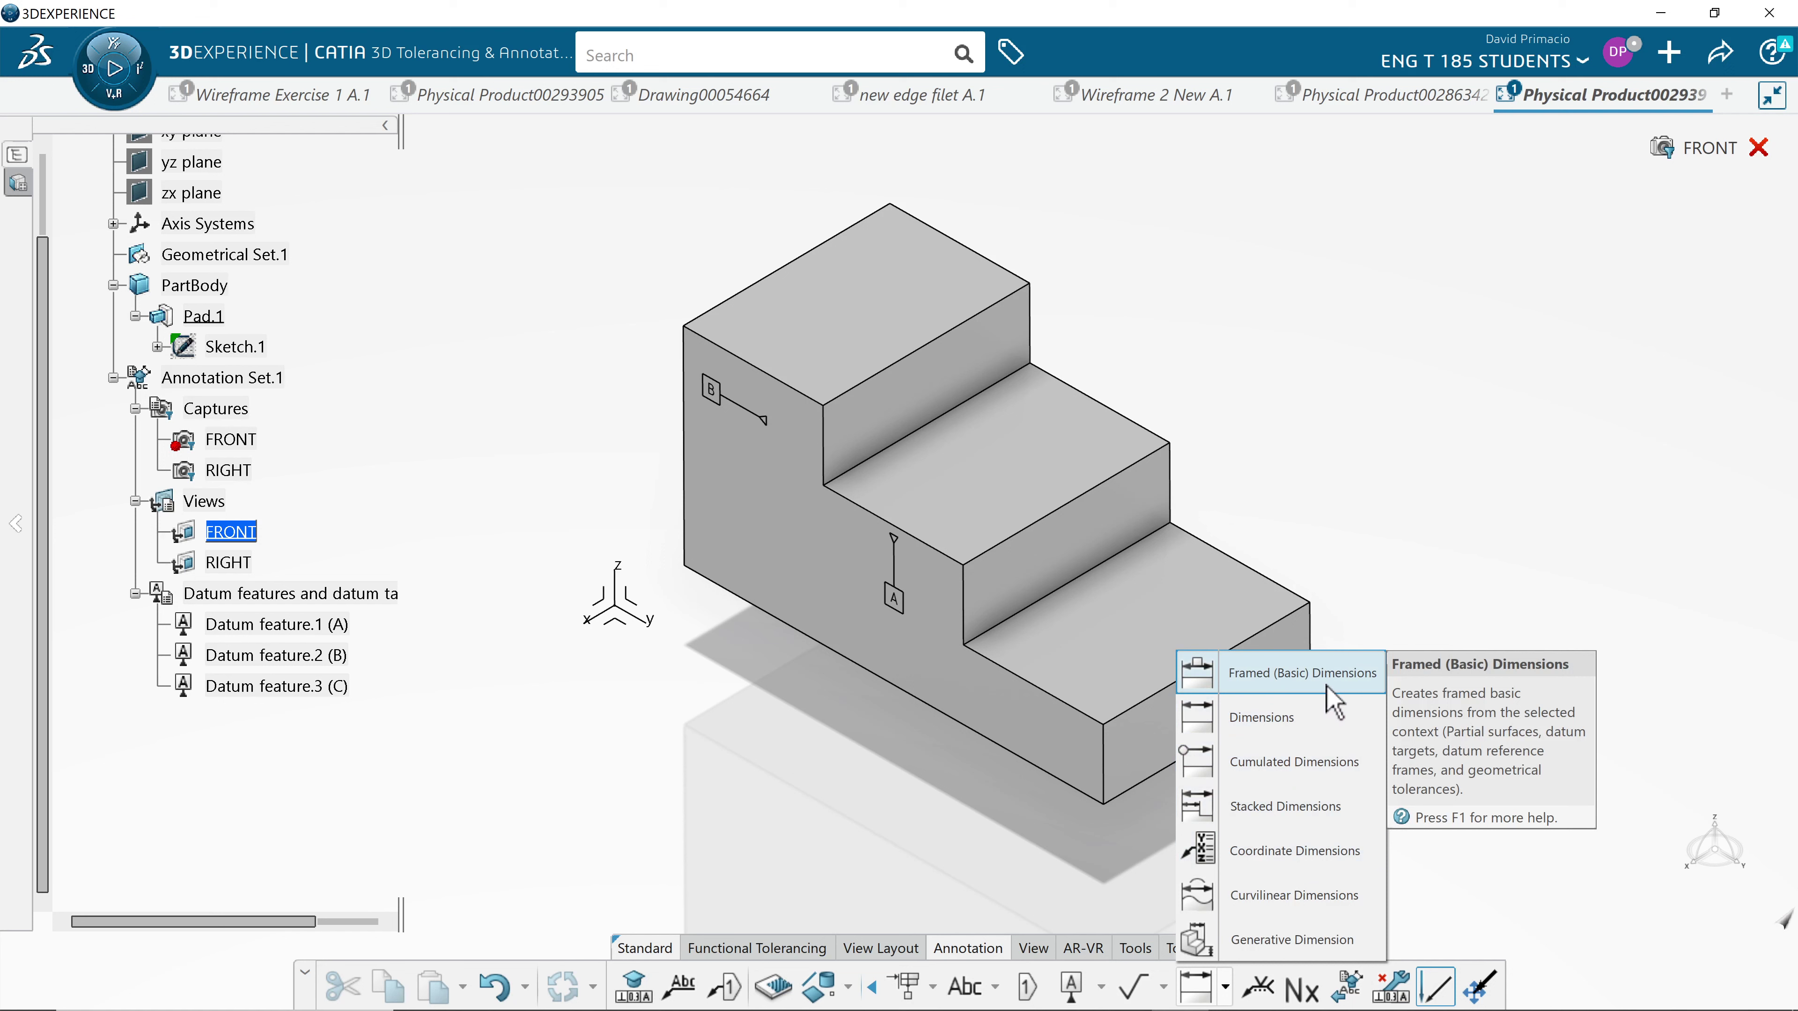
left_click(1295, 717)
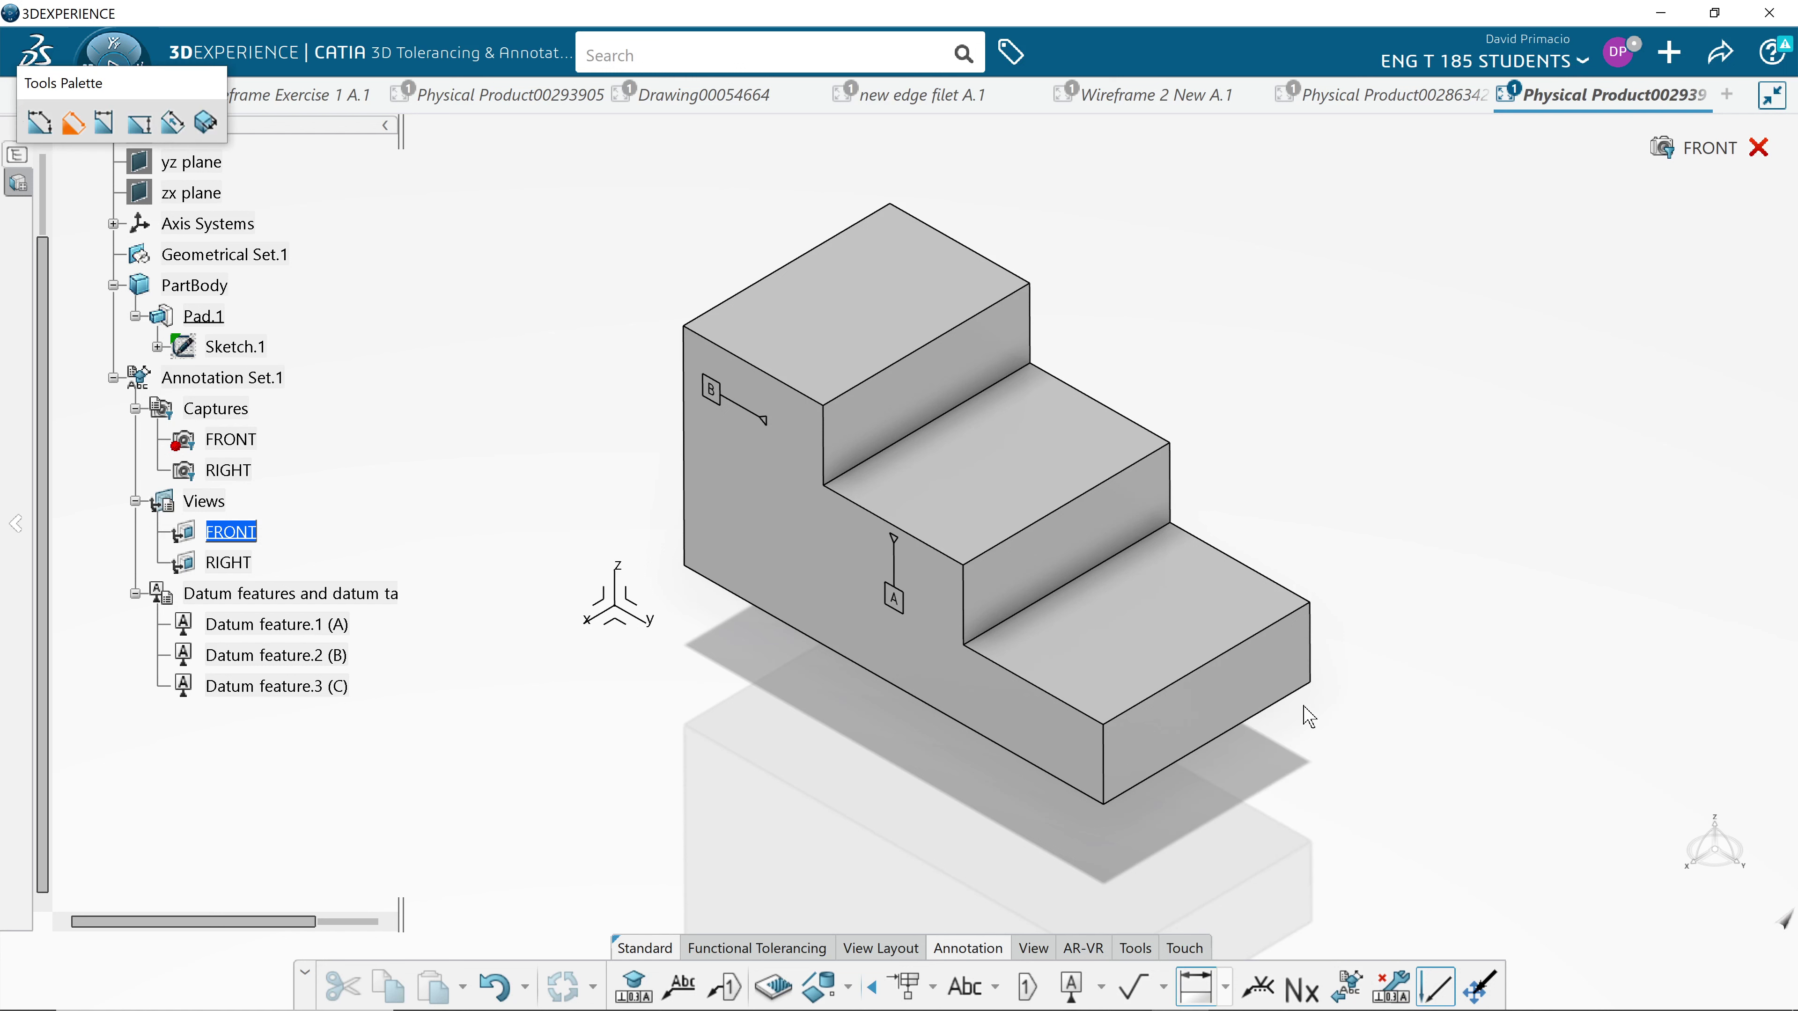
Dimension the lower front edge at 152.4 and drag it further below the block.
left_click(852, 664)
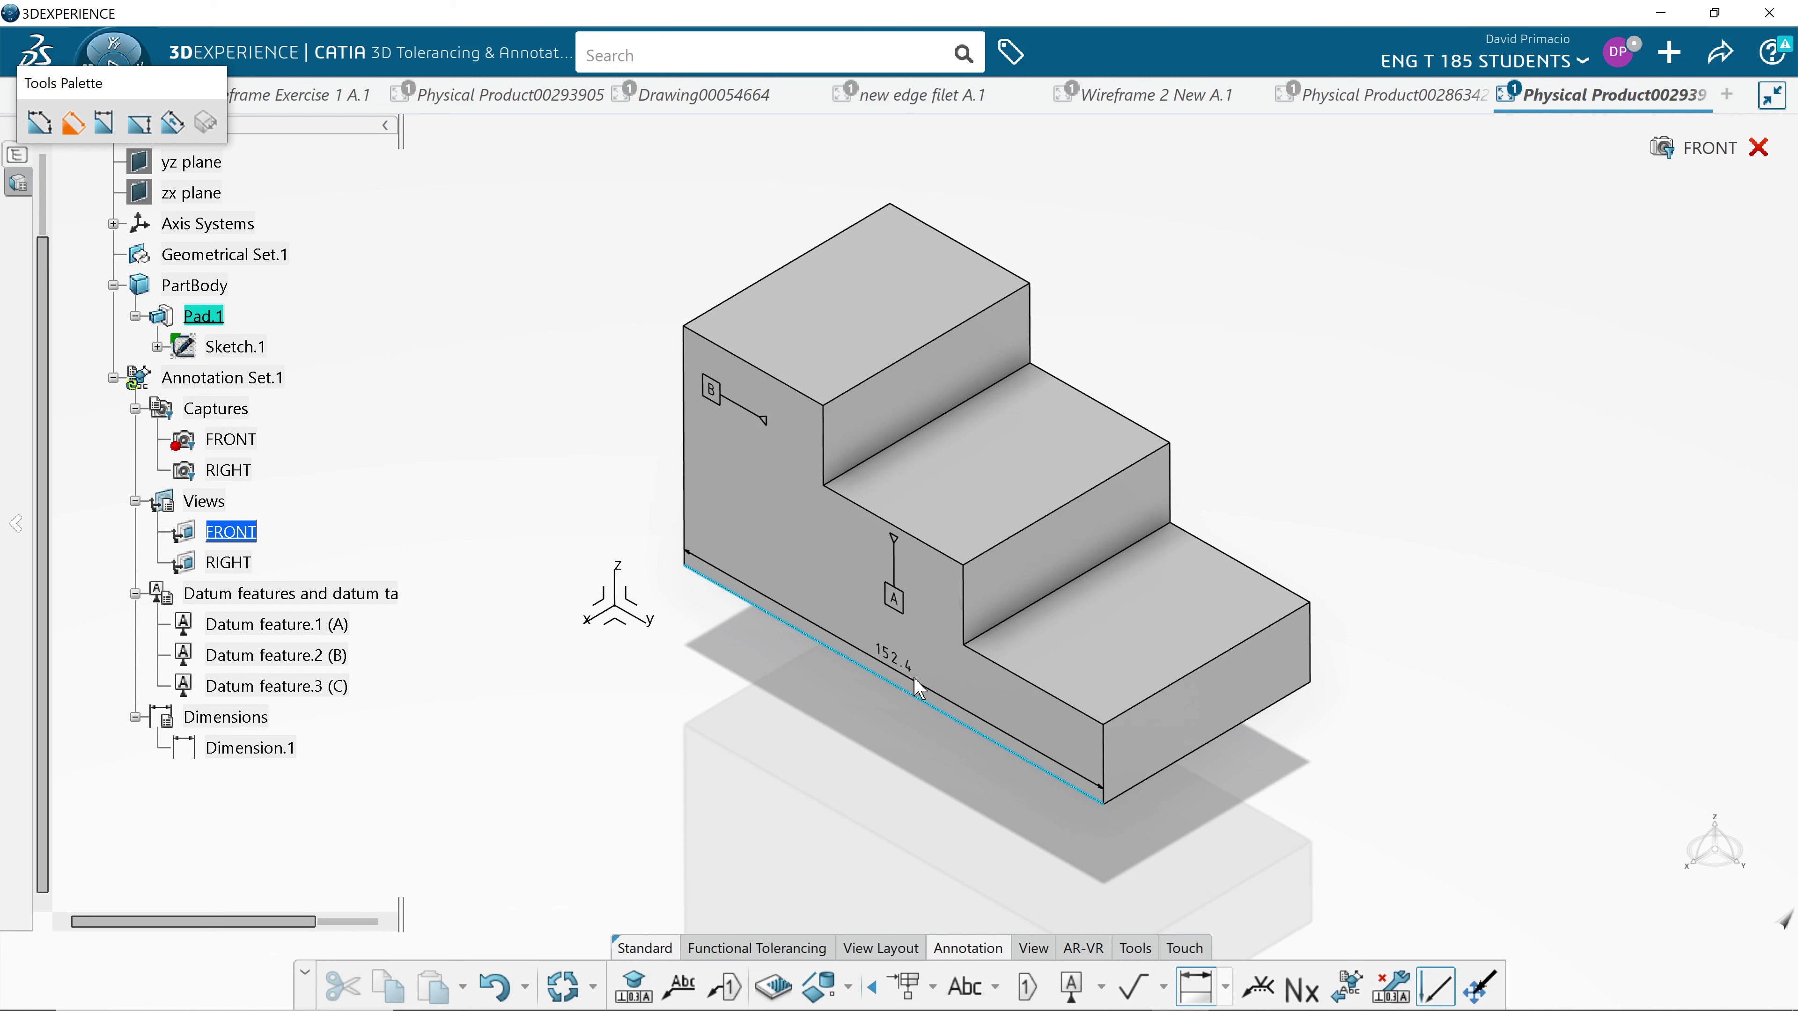
left_click_drag(918, 692, 898, 787)
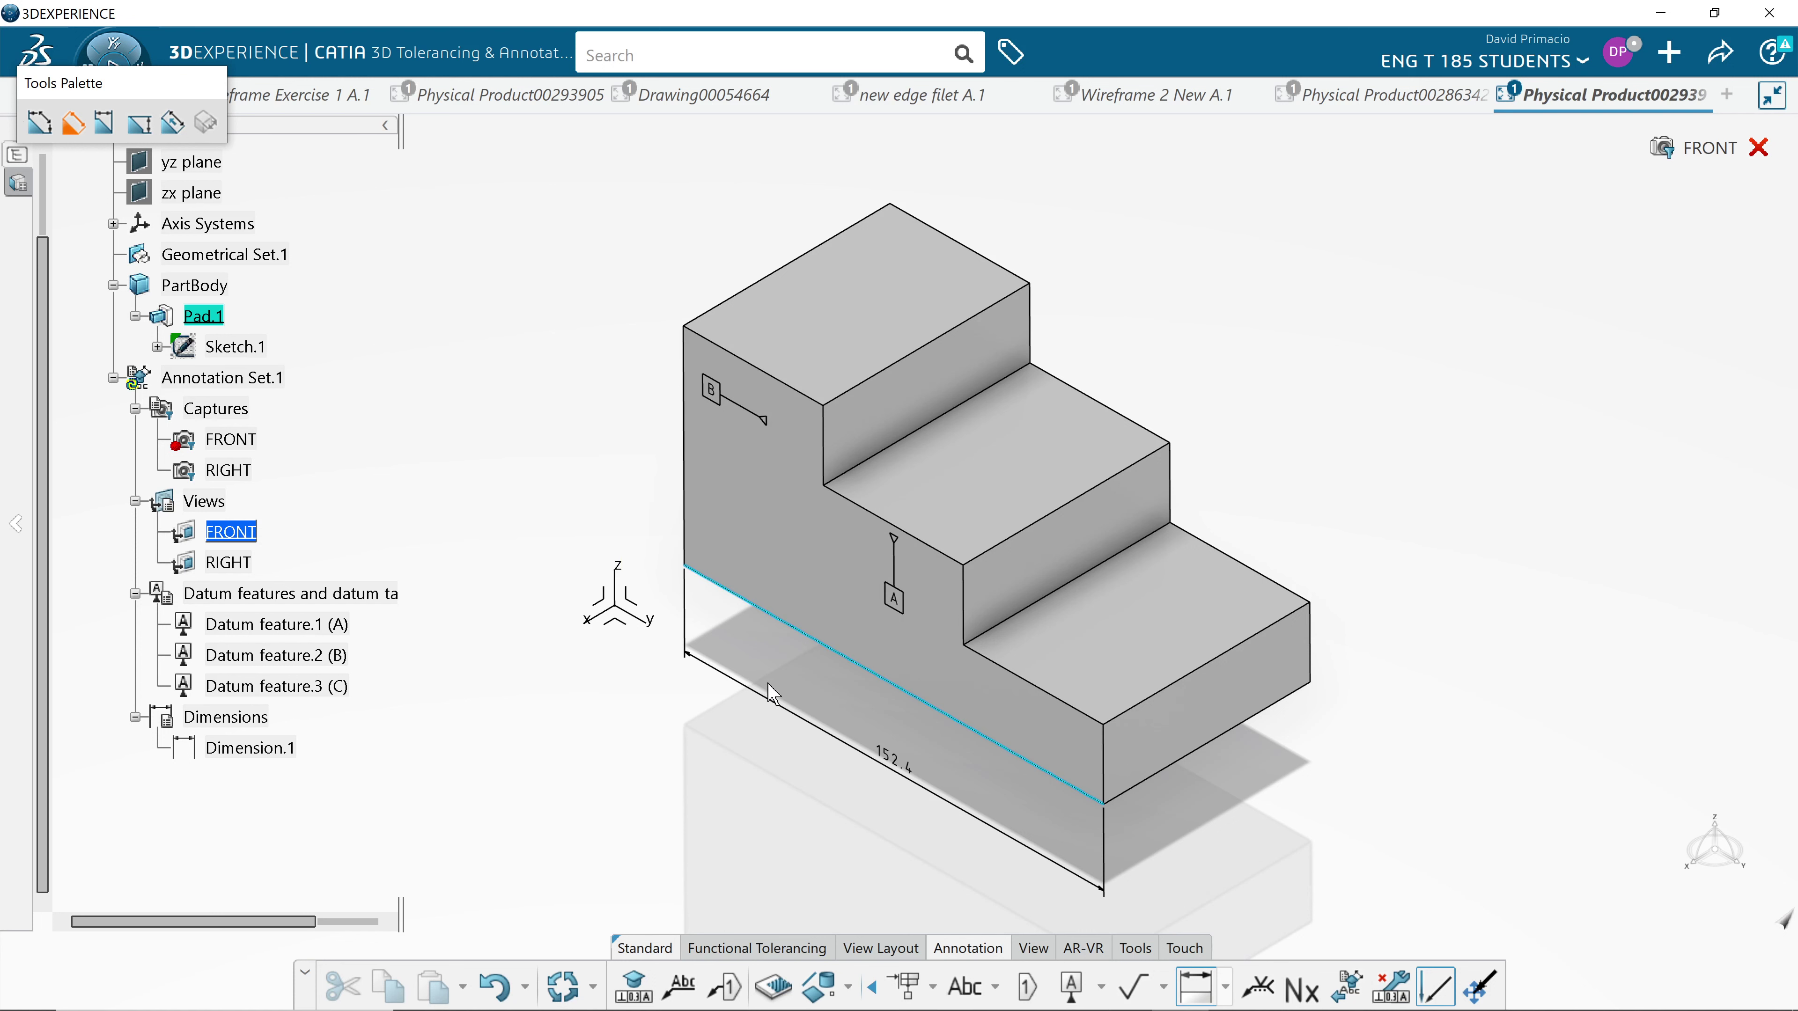
left_click(891, 793)
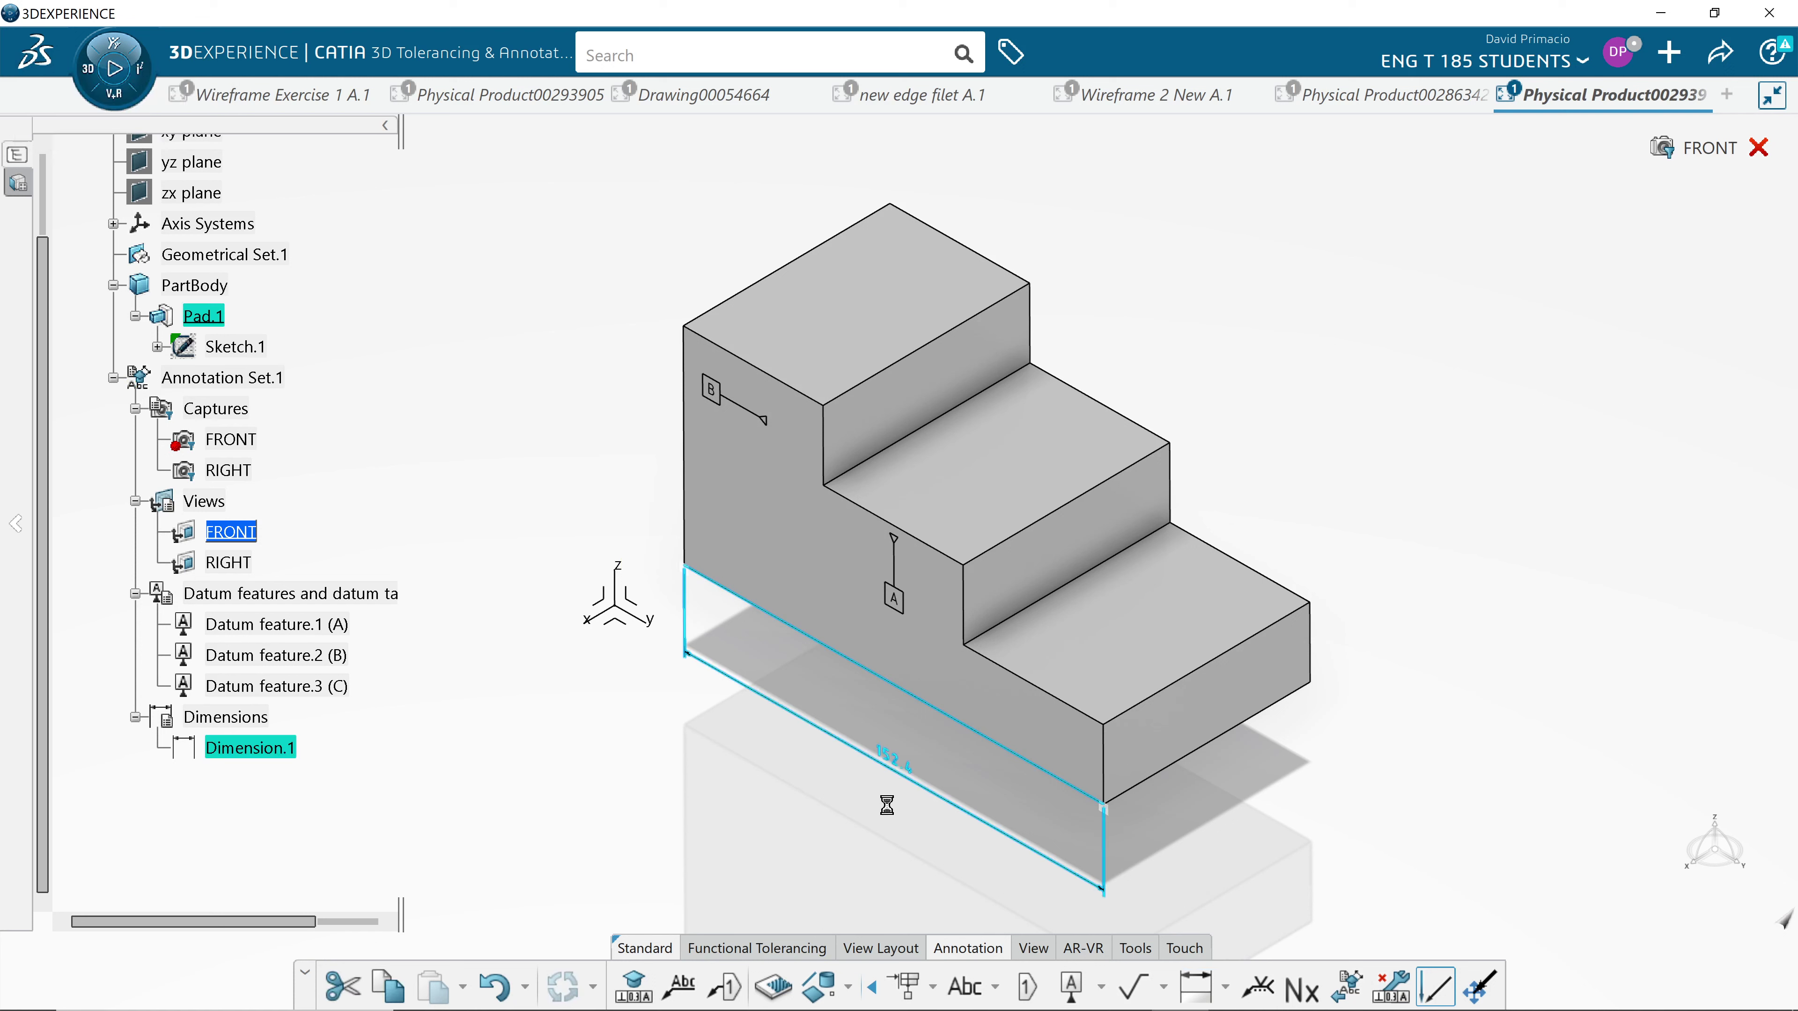
left_click(813, 829)
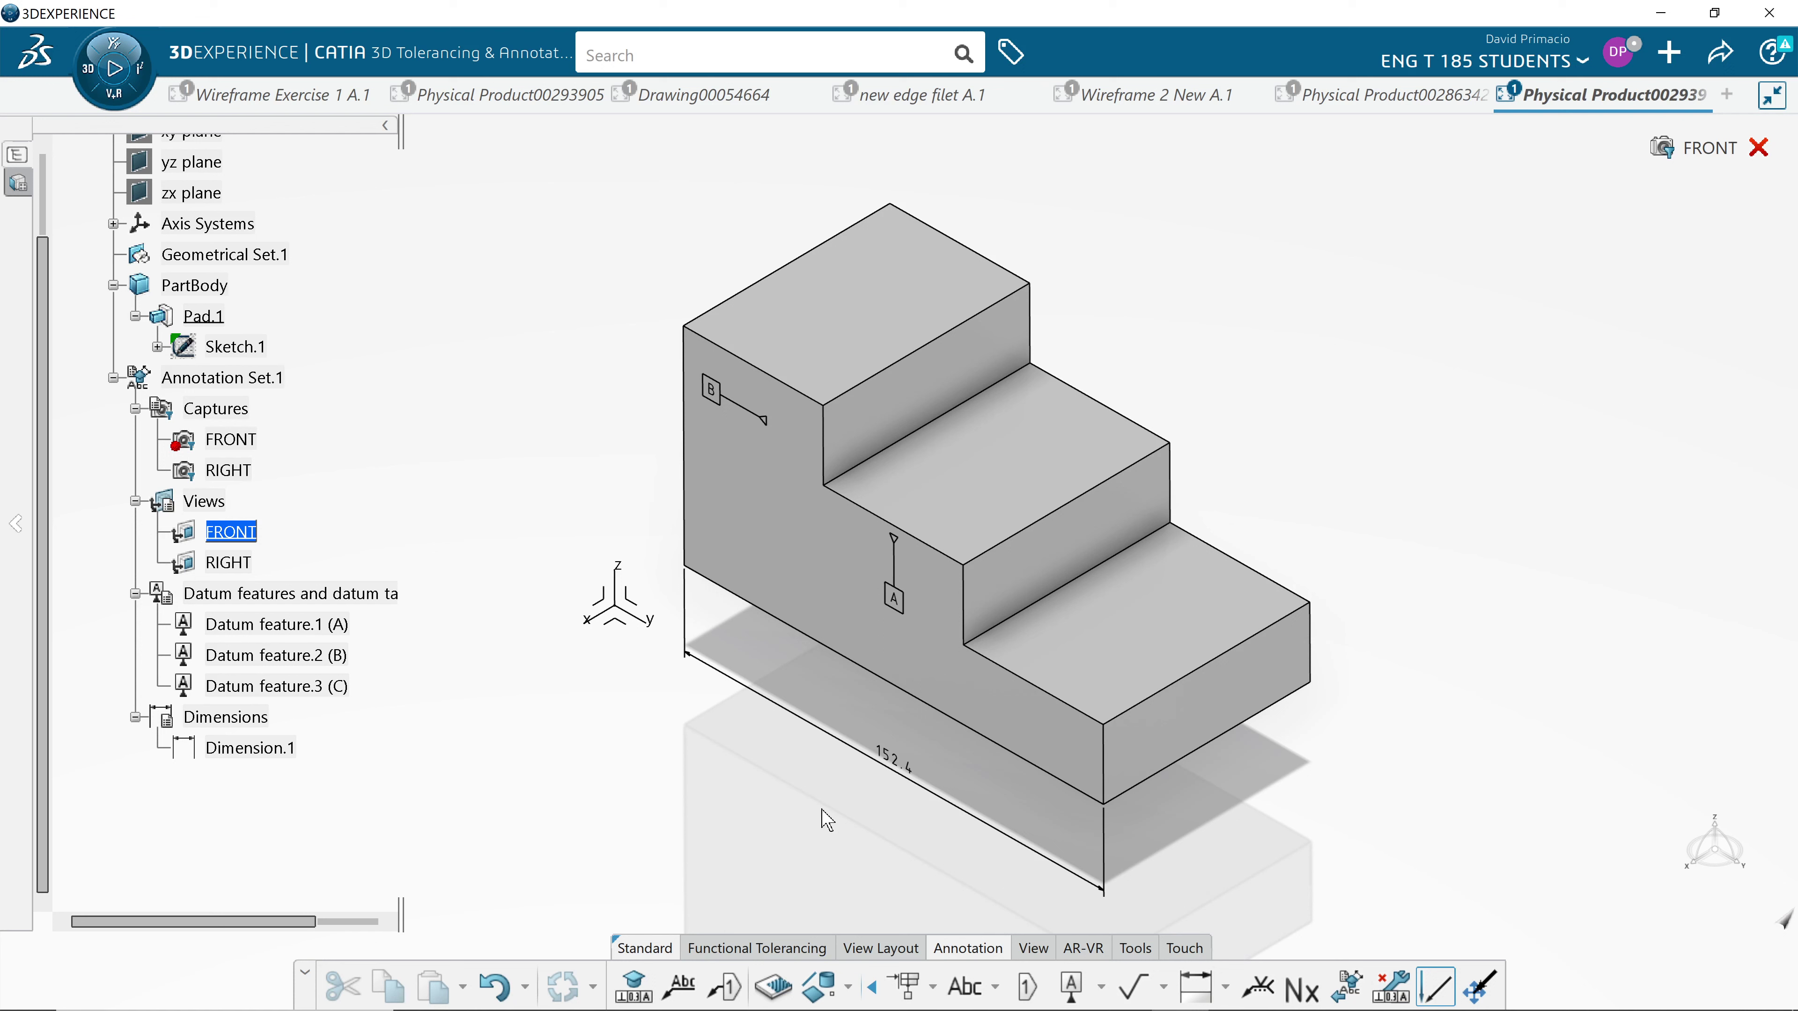
Add a 76.2 dimension on the block's left vertical edge, placed off to its left.
left_click(1198, 987)
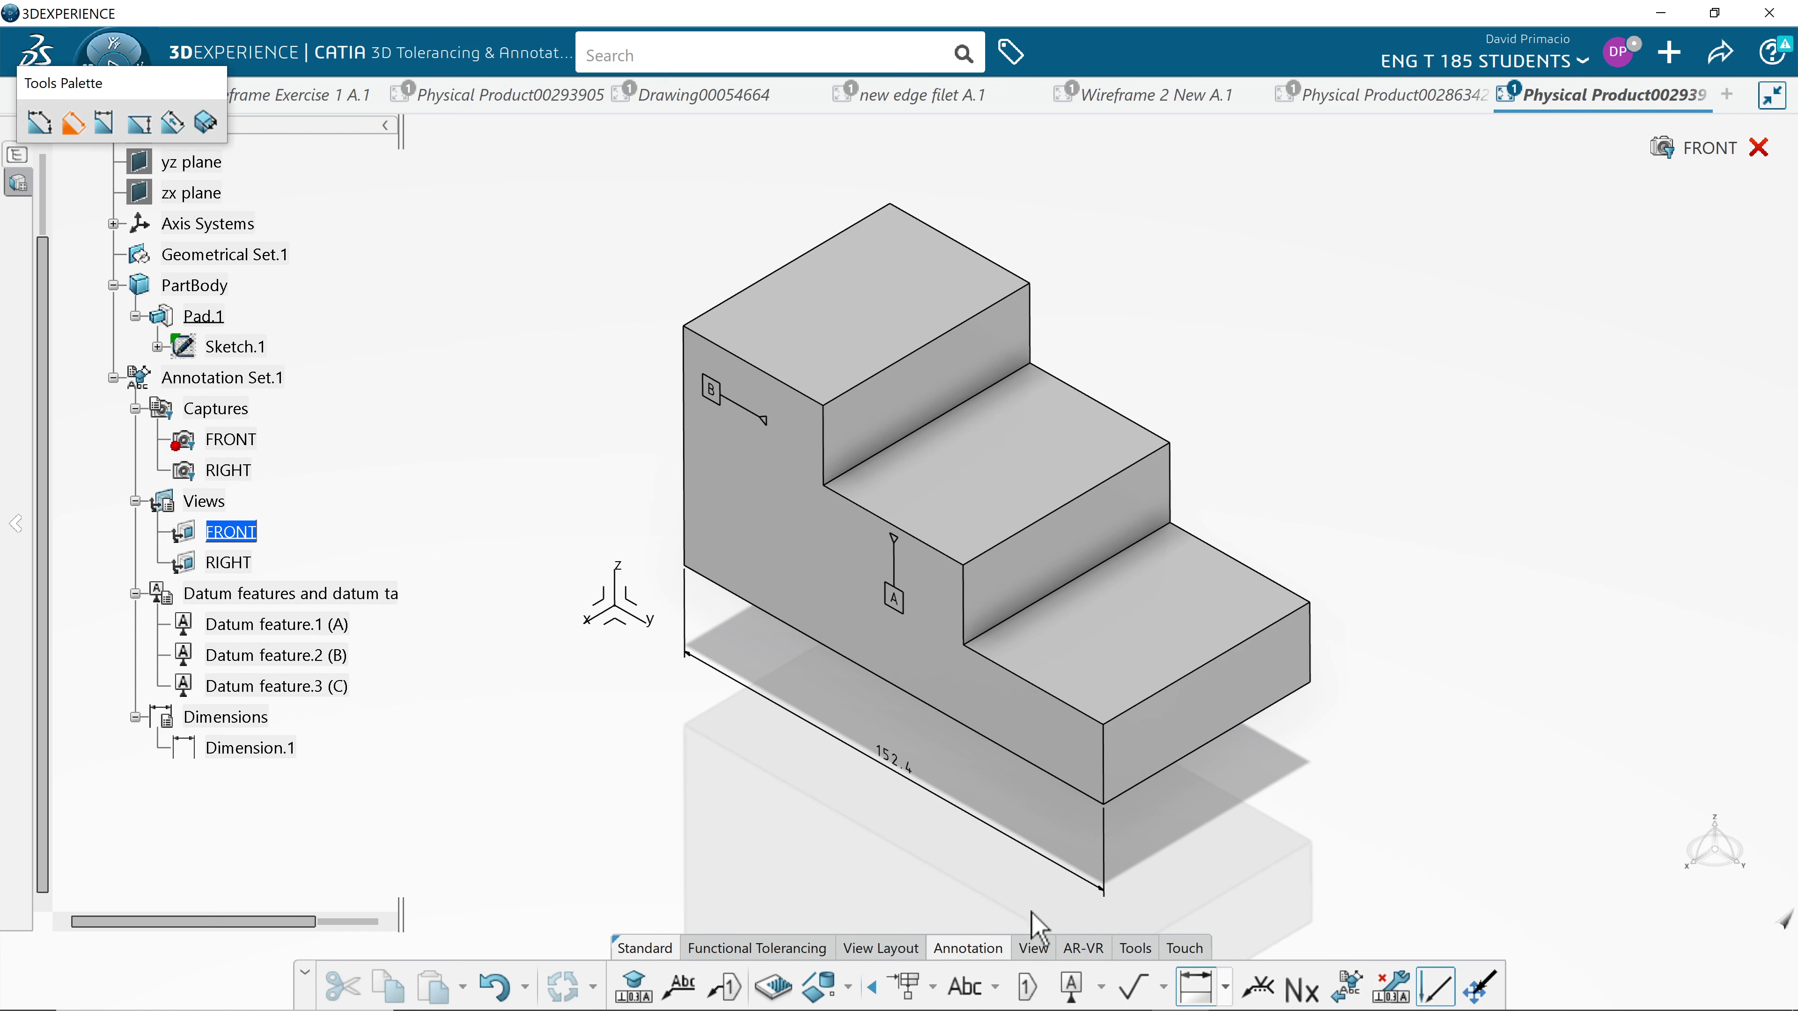
left_click(688, 501)
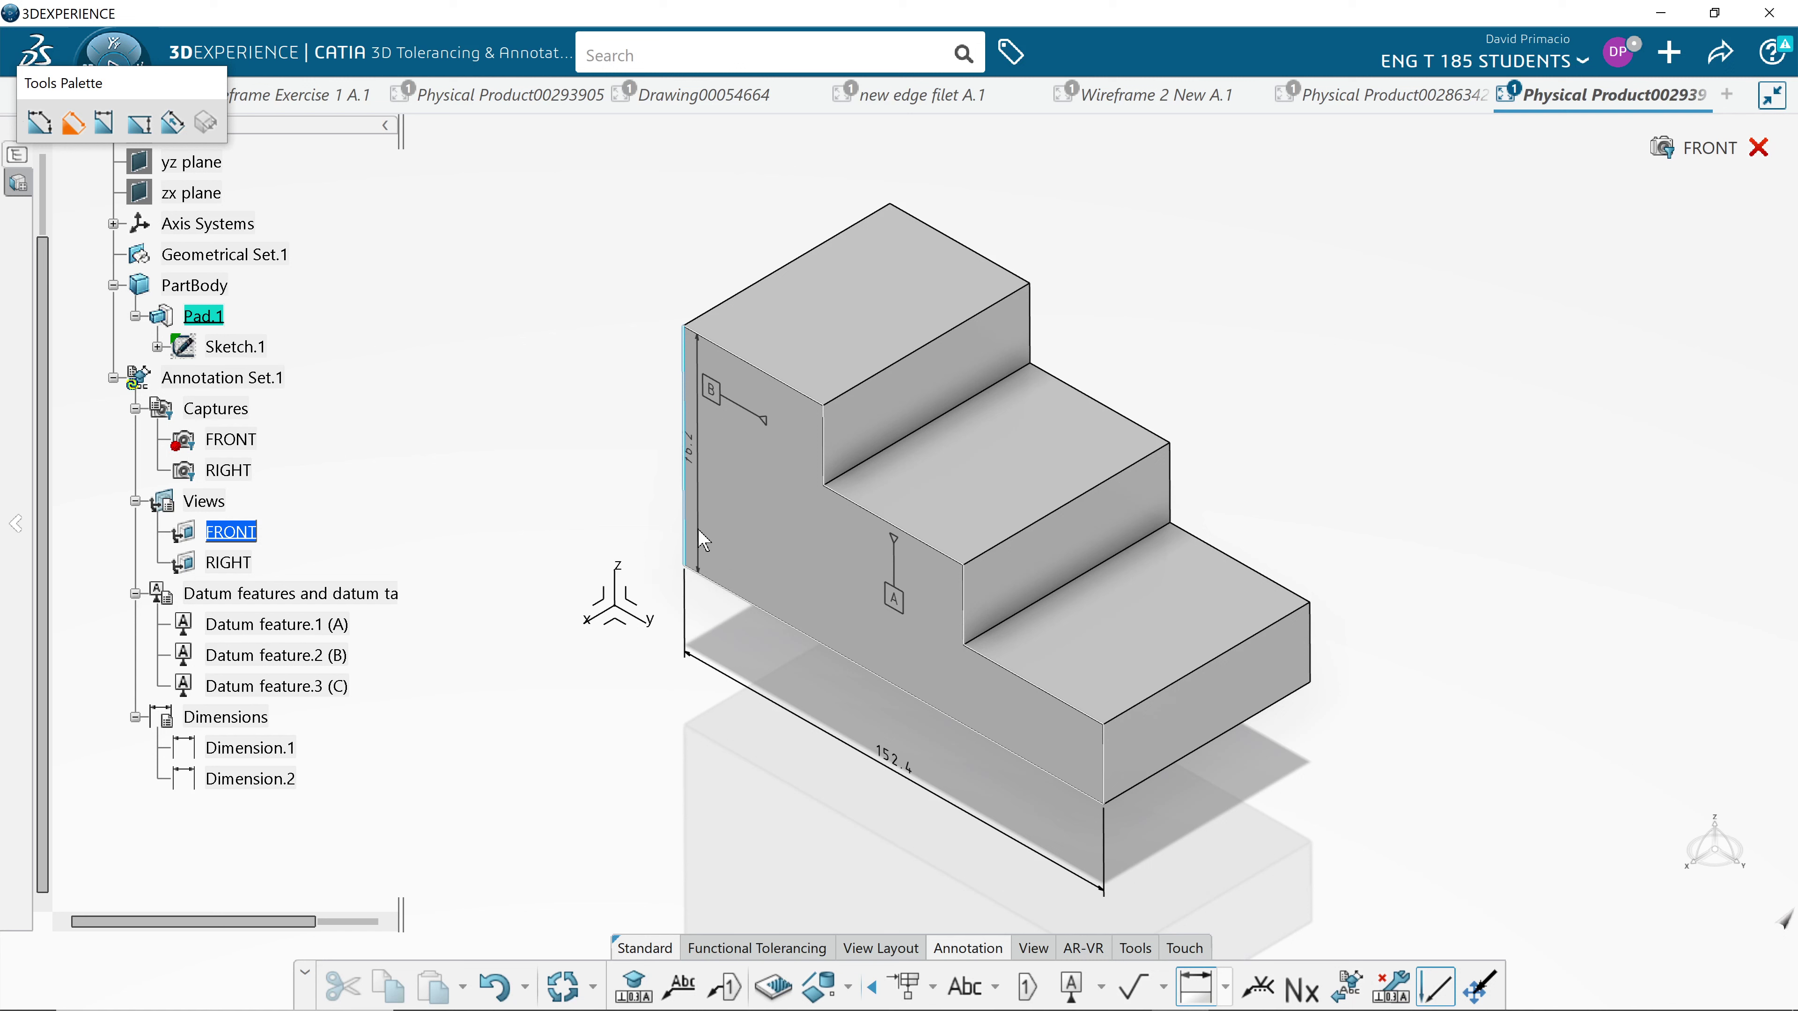
left_click_drag(699, 534, 595, 480)
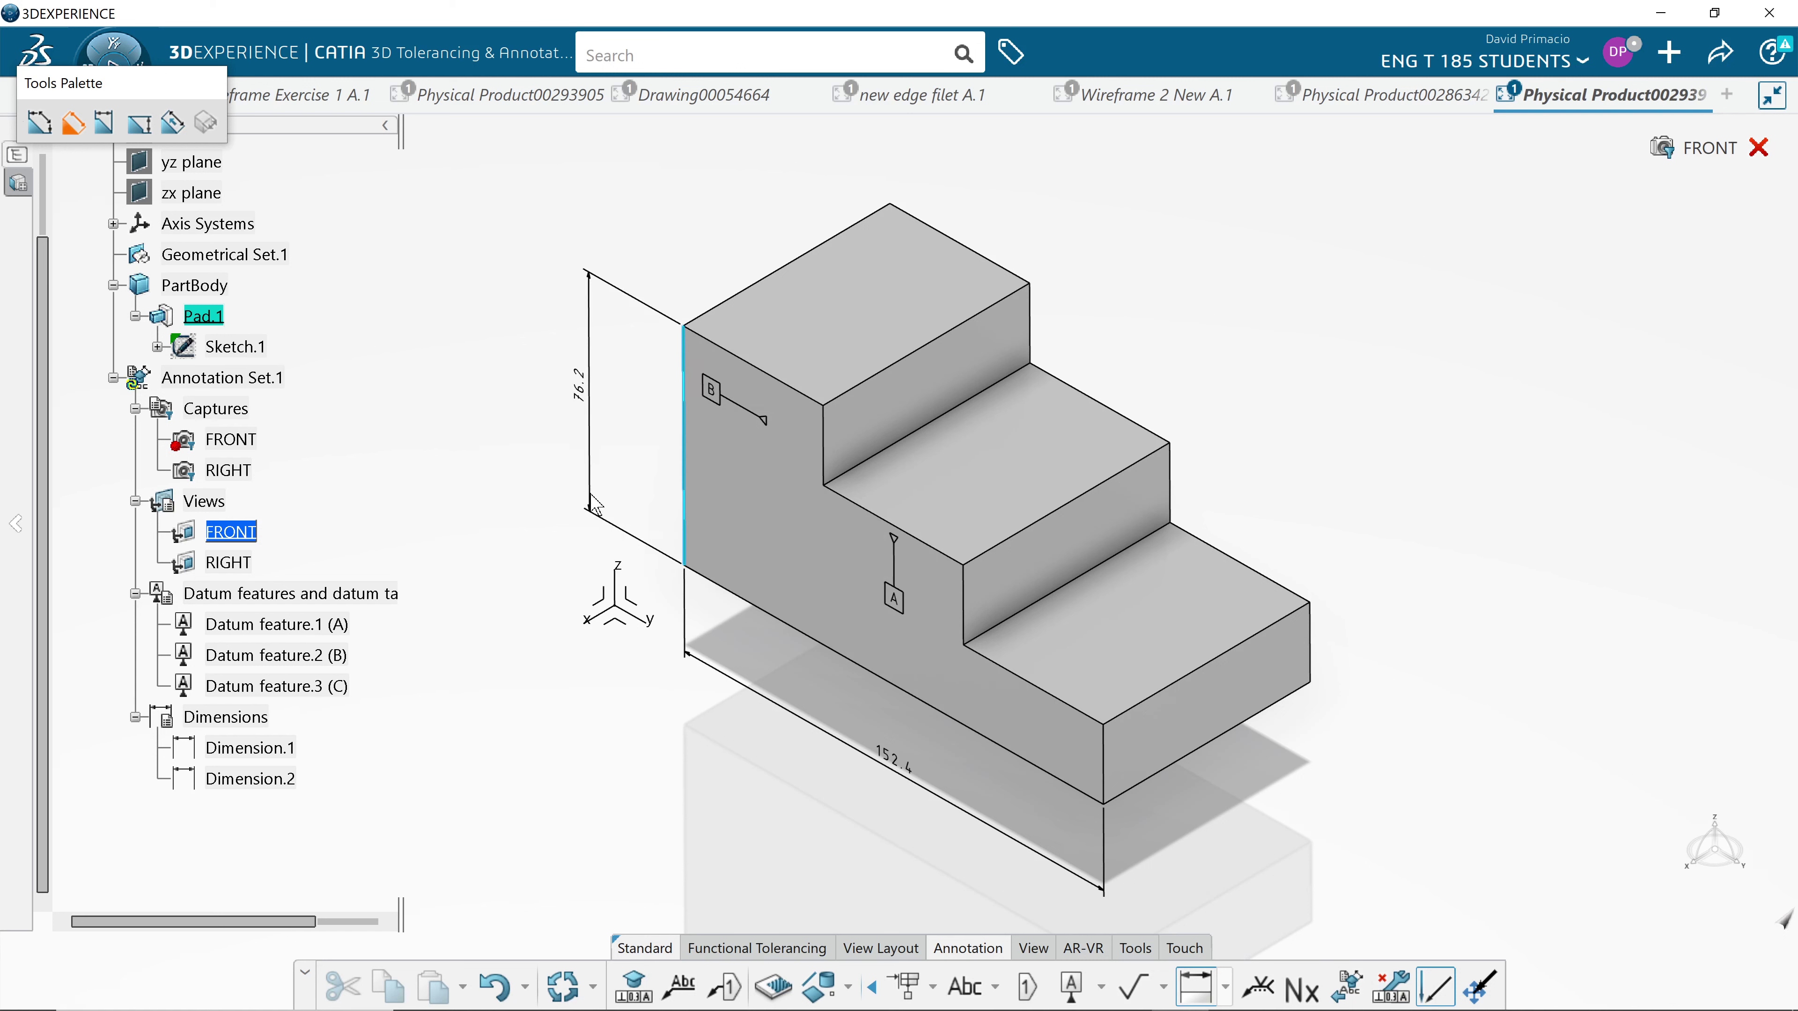
left_click(566, 679)
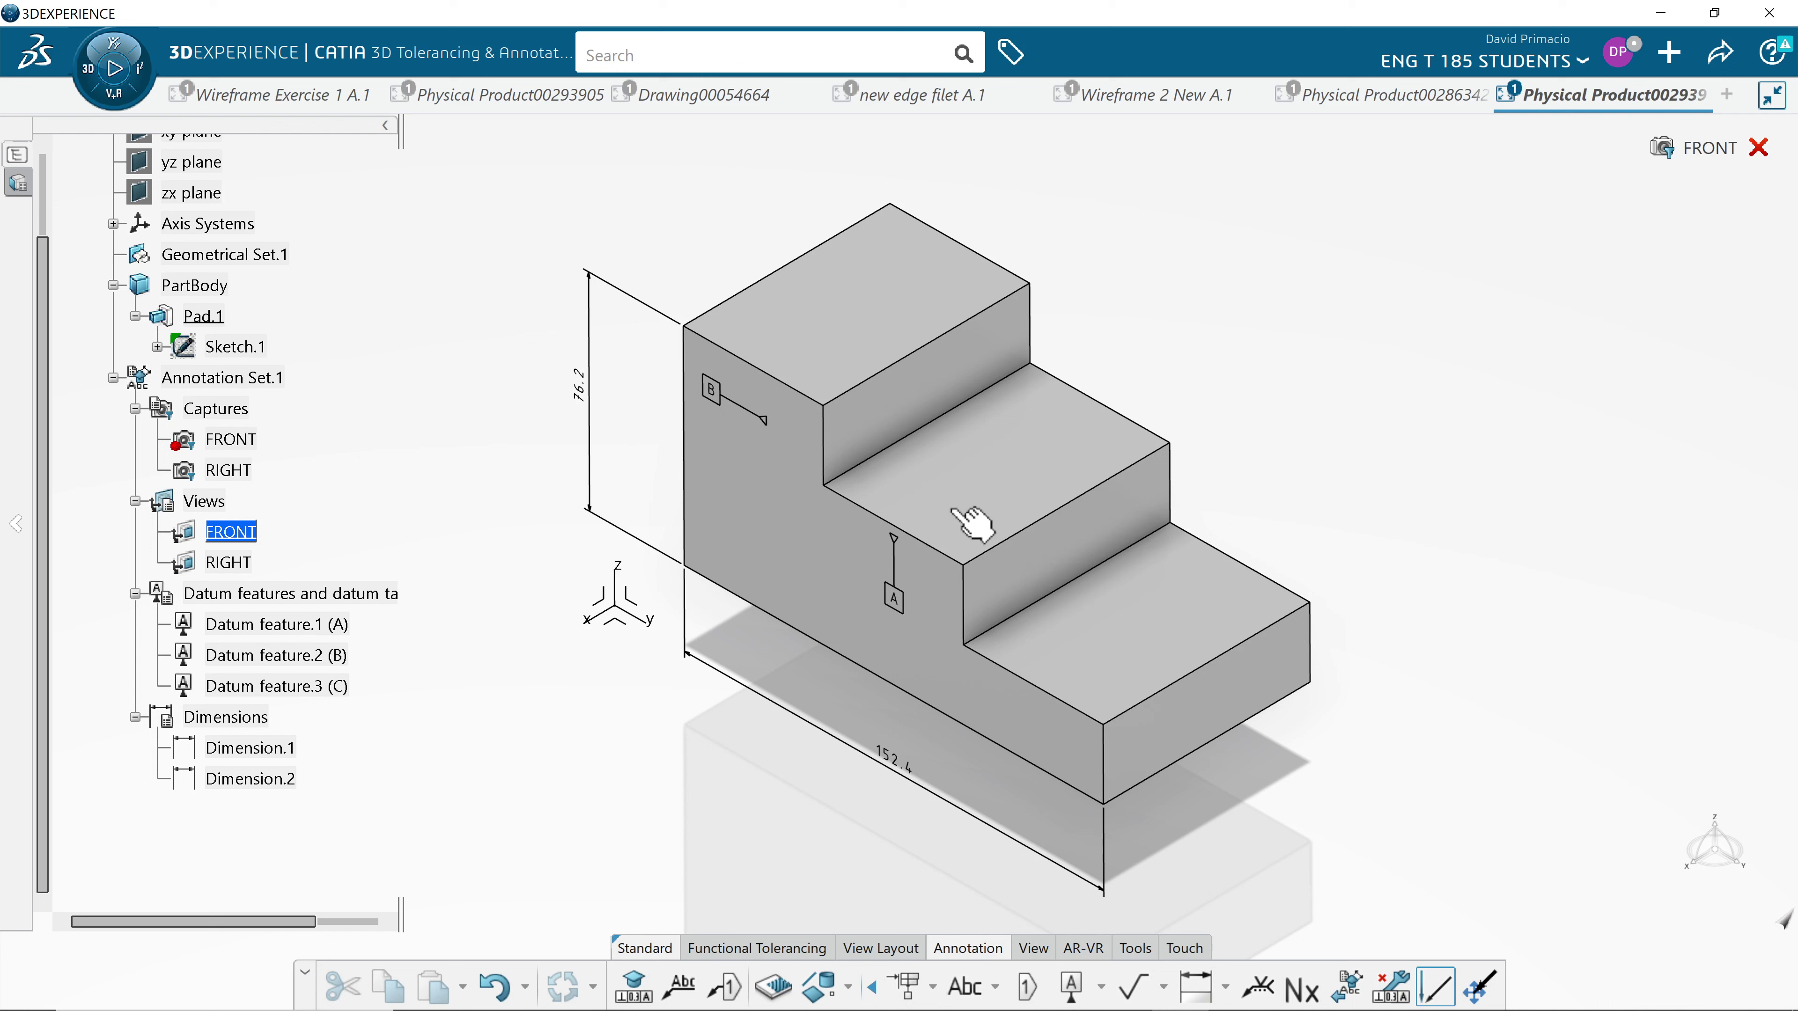
Set both dimensions' value description to NUM.DINC so they read 6.00 and 3.00 inches.
left_click_drag(440, 163, 1545, 934)
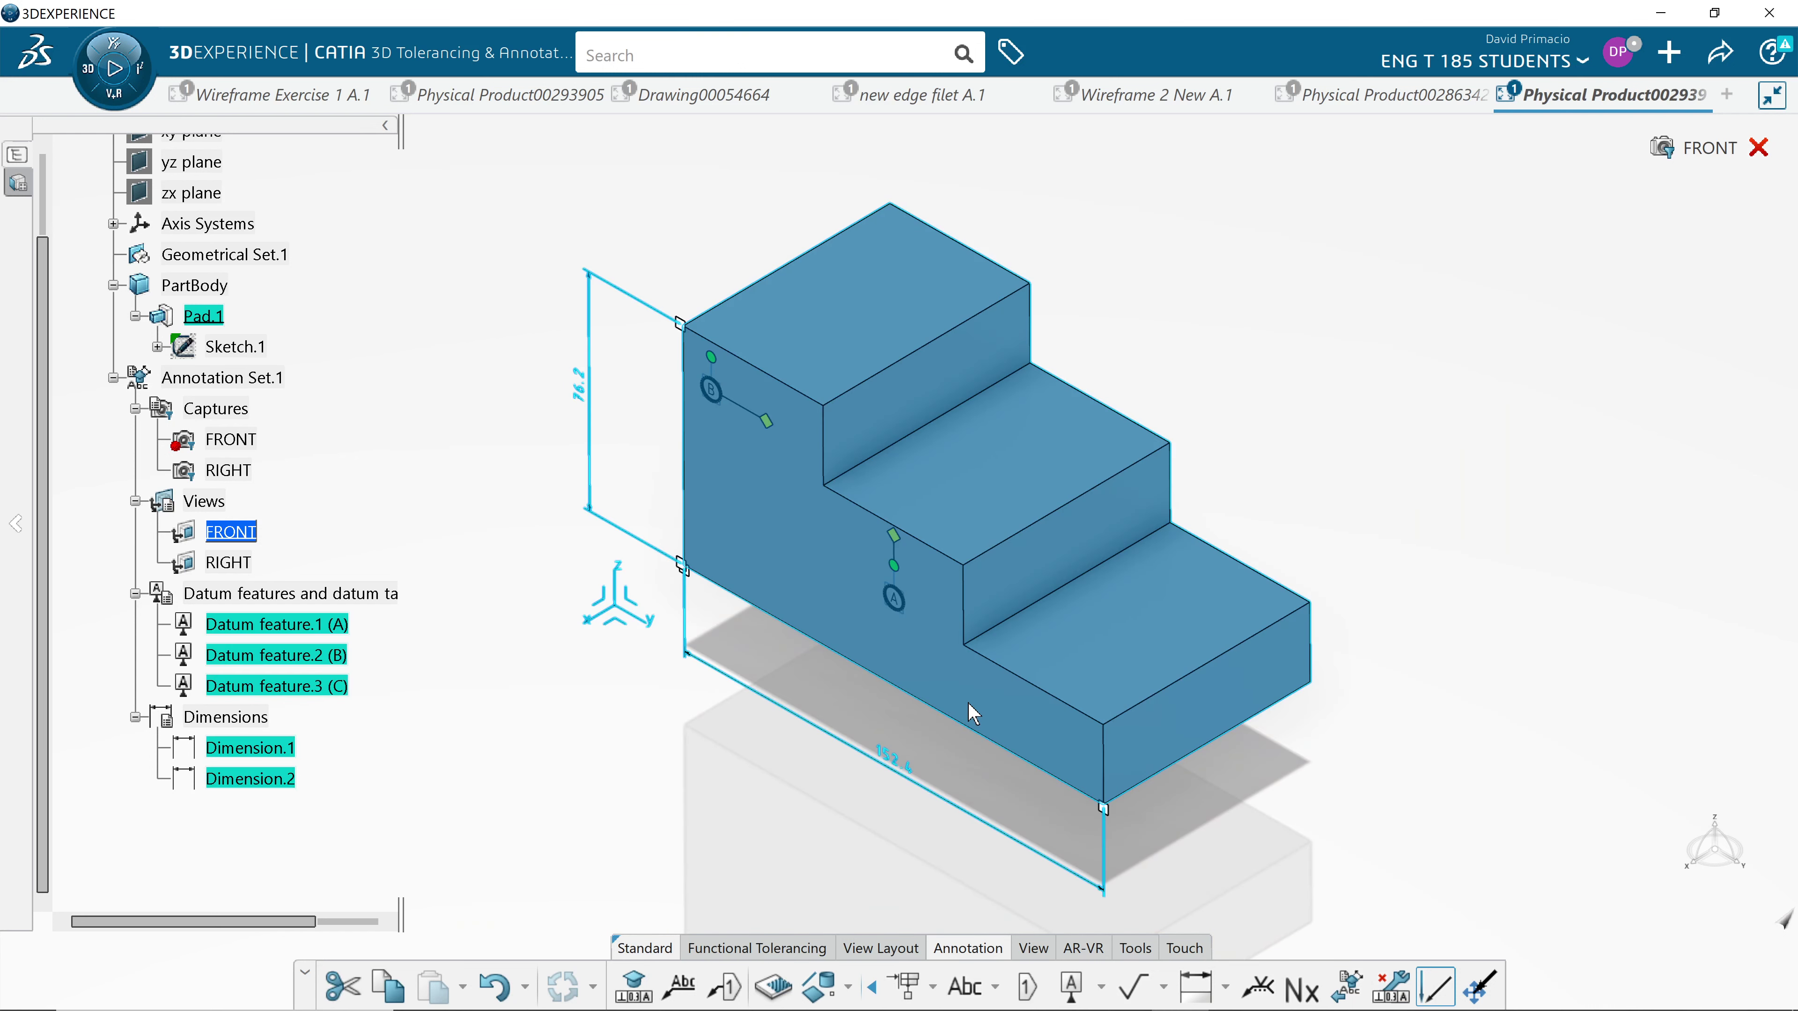
right_click(966, 820)
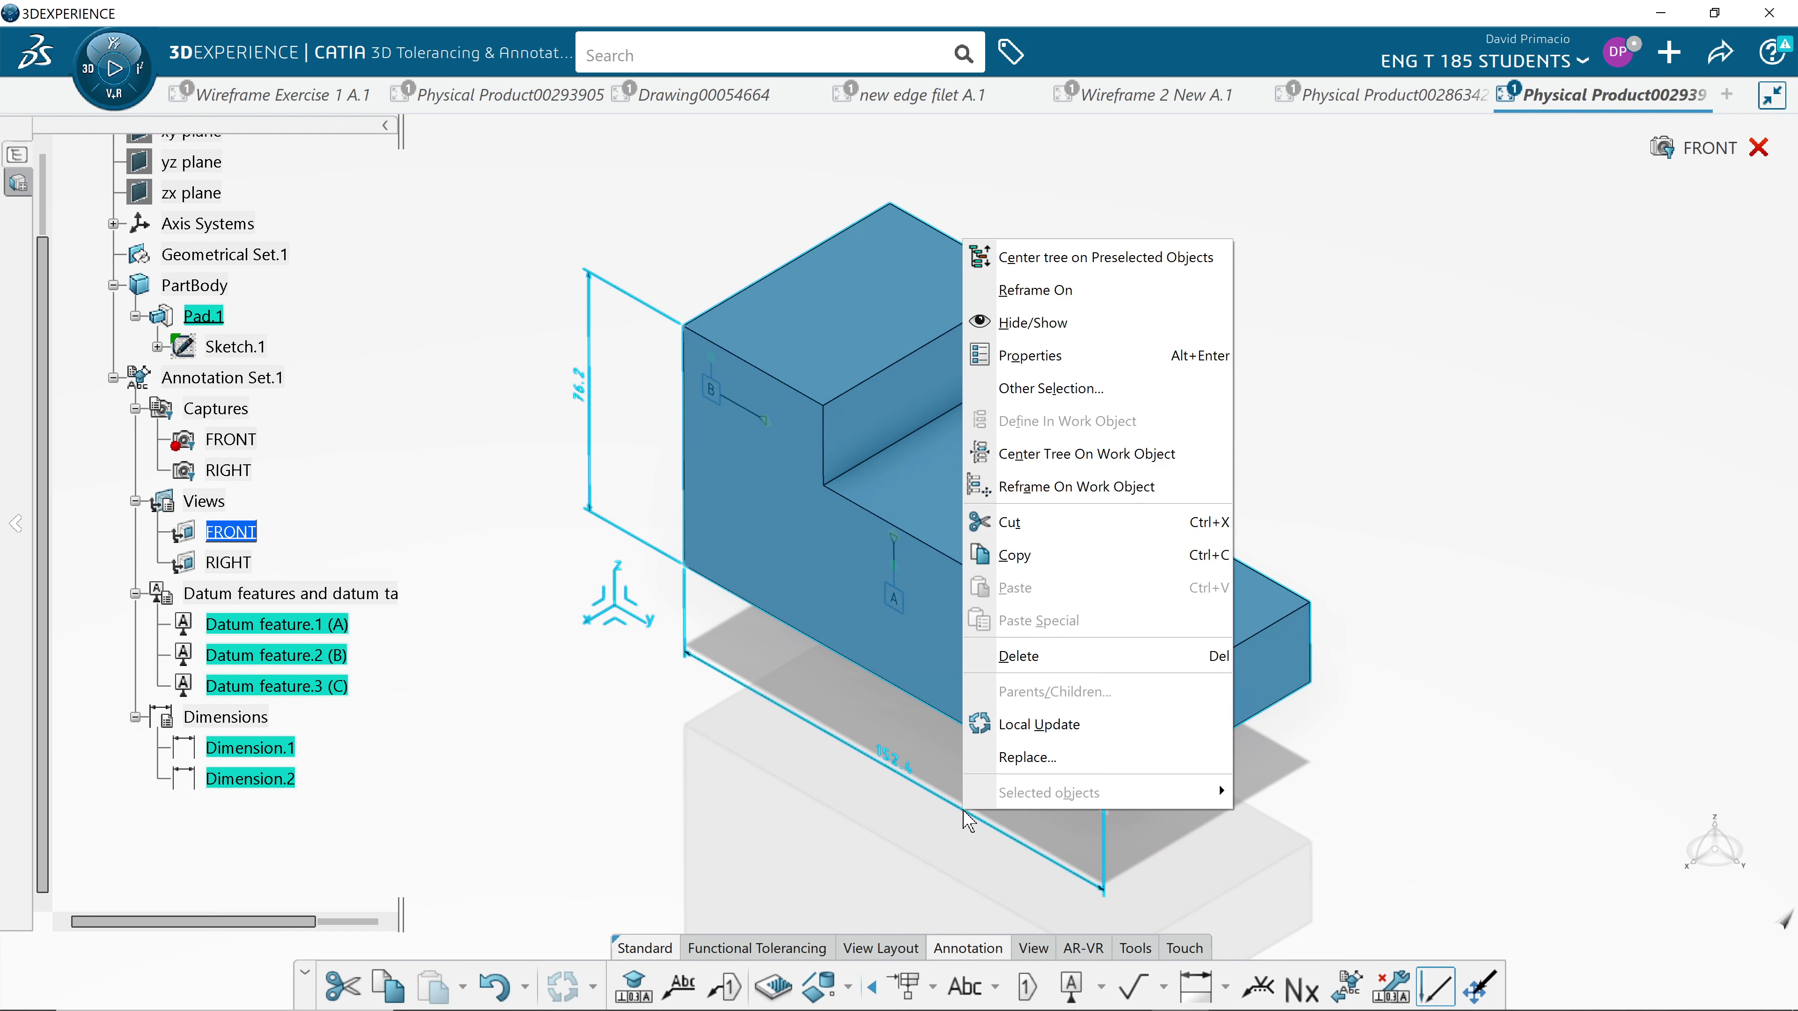
left_click(1132, 368)
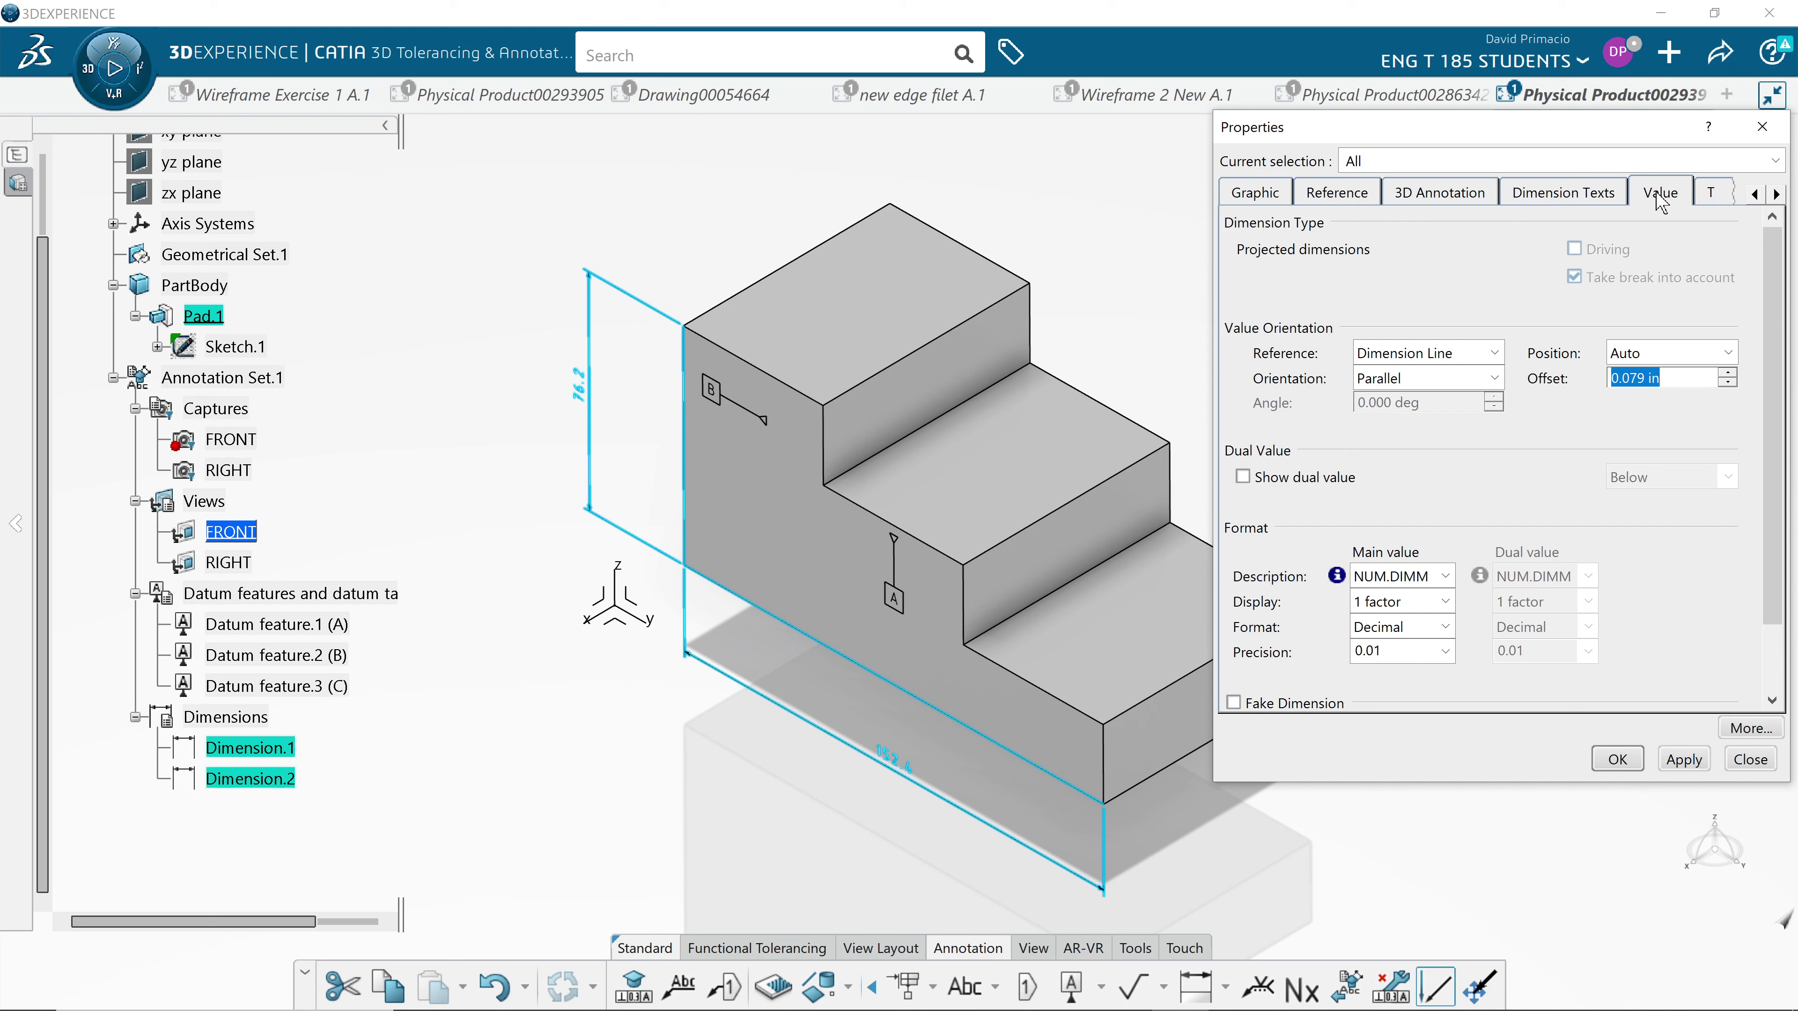
left_click(1446, 576)
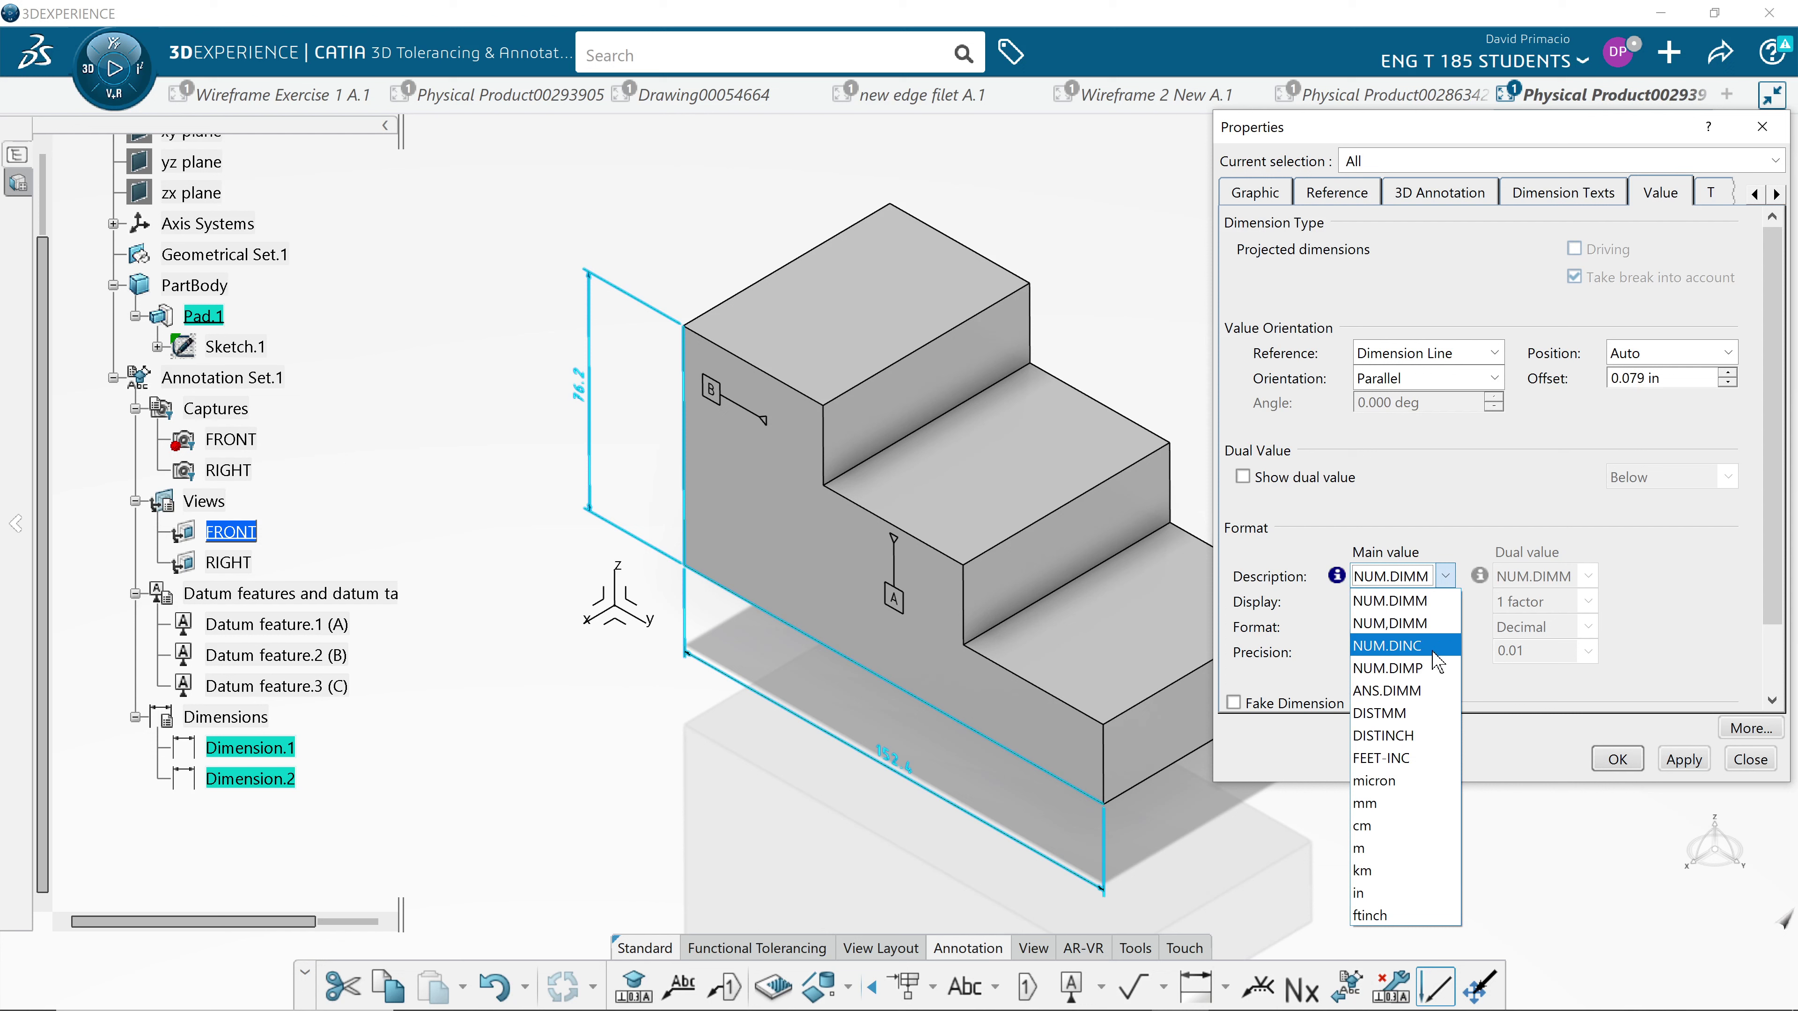
left_click(1432, 647)
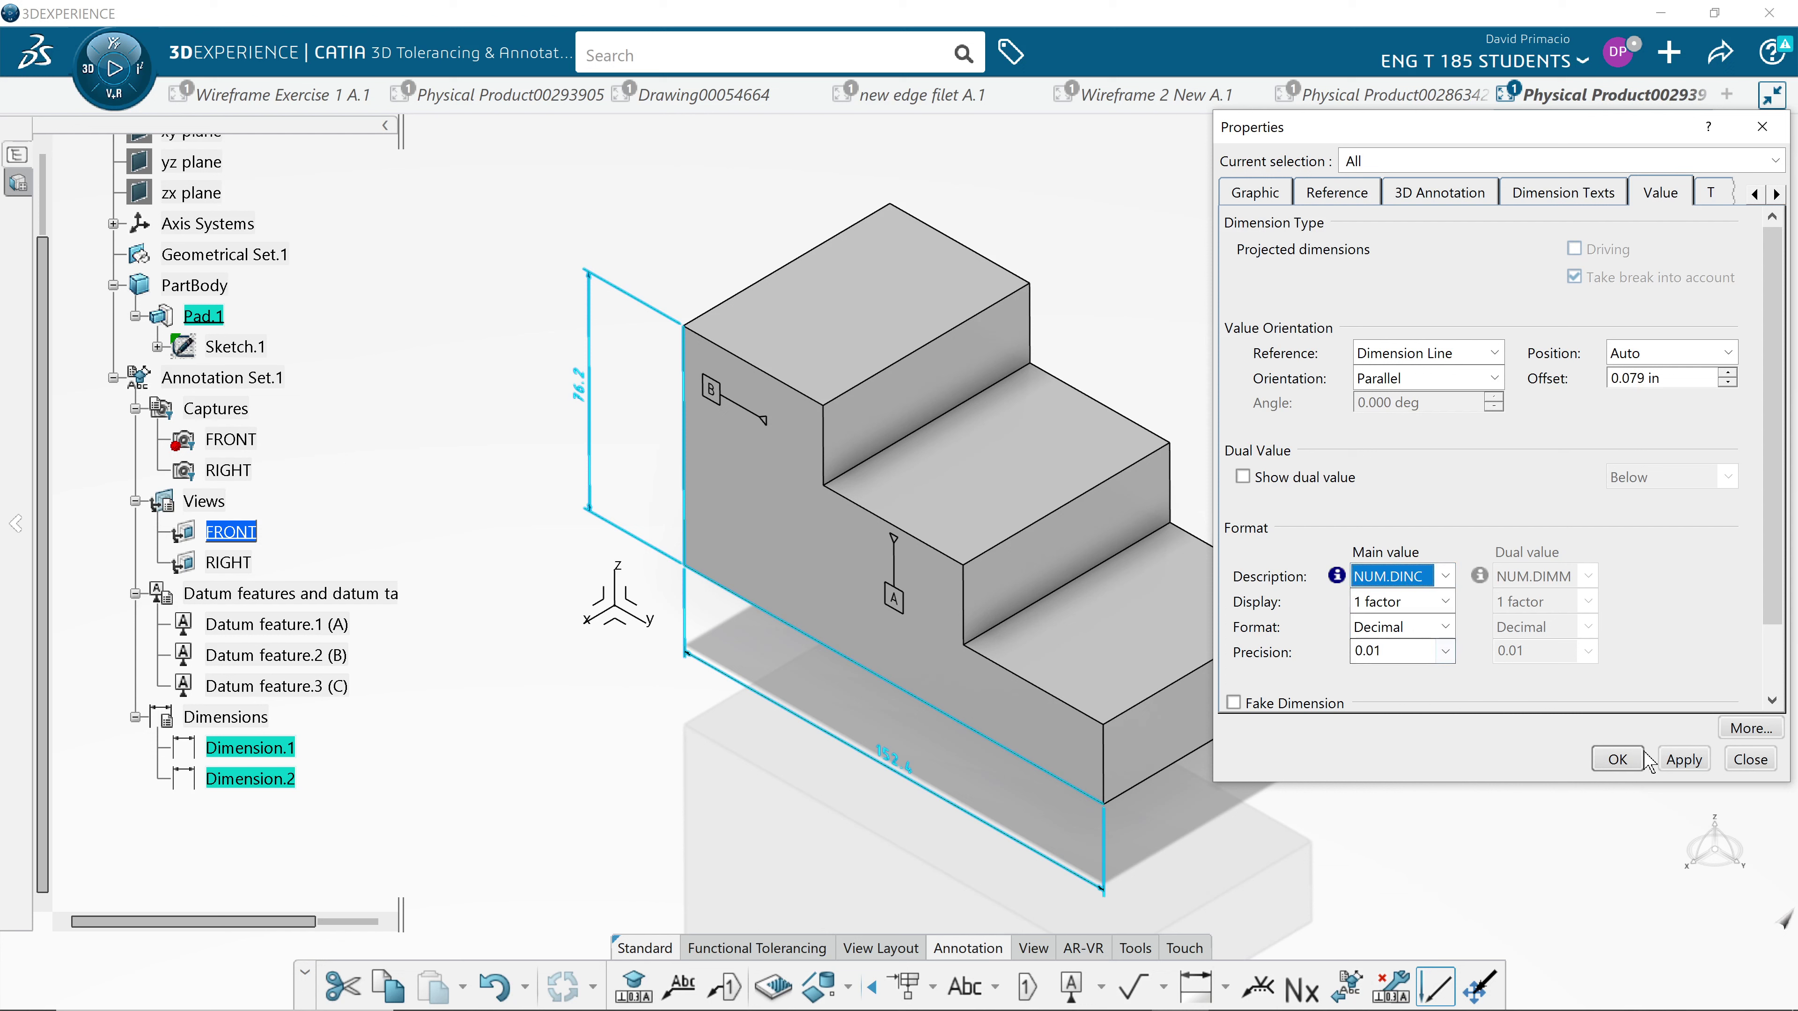
left_click(1681, 759)
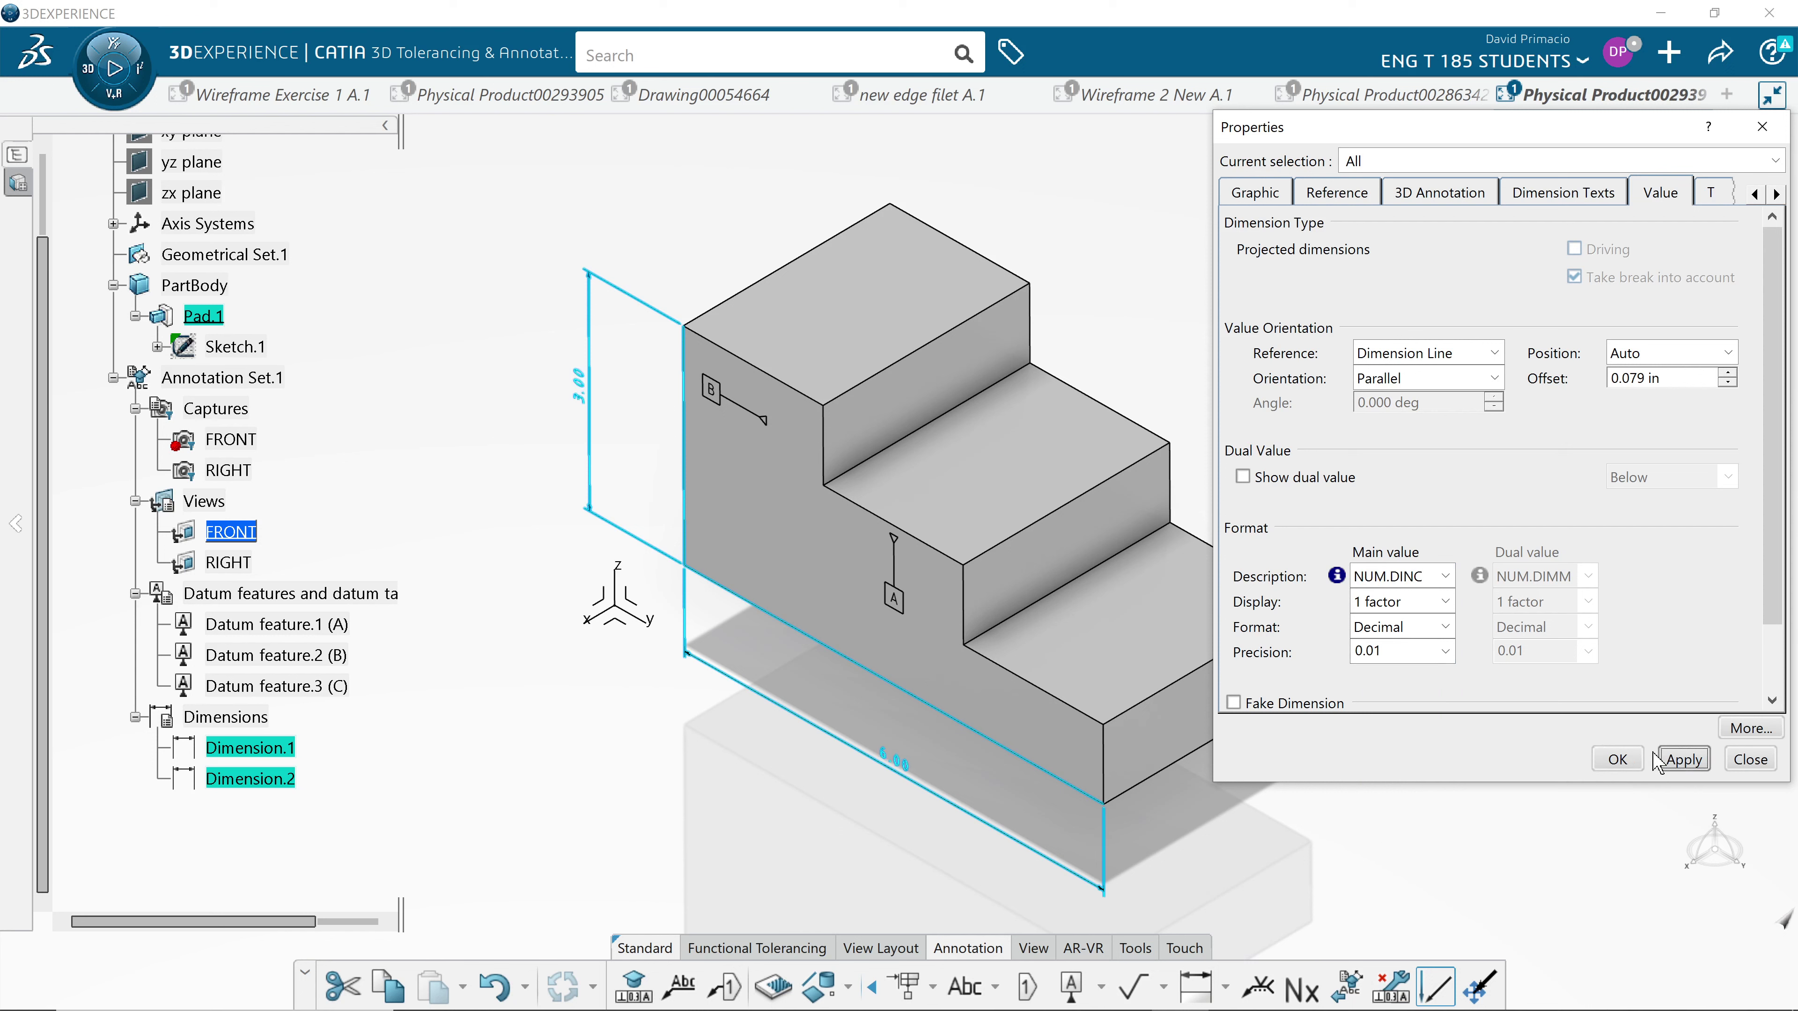
left_click(1617, 760)
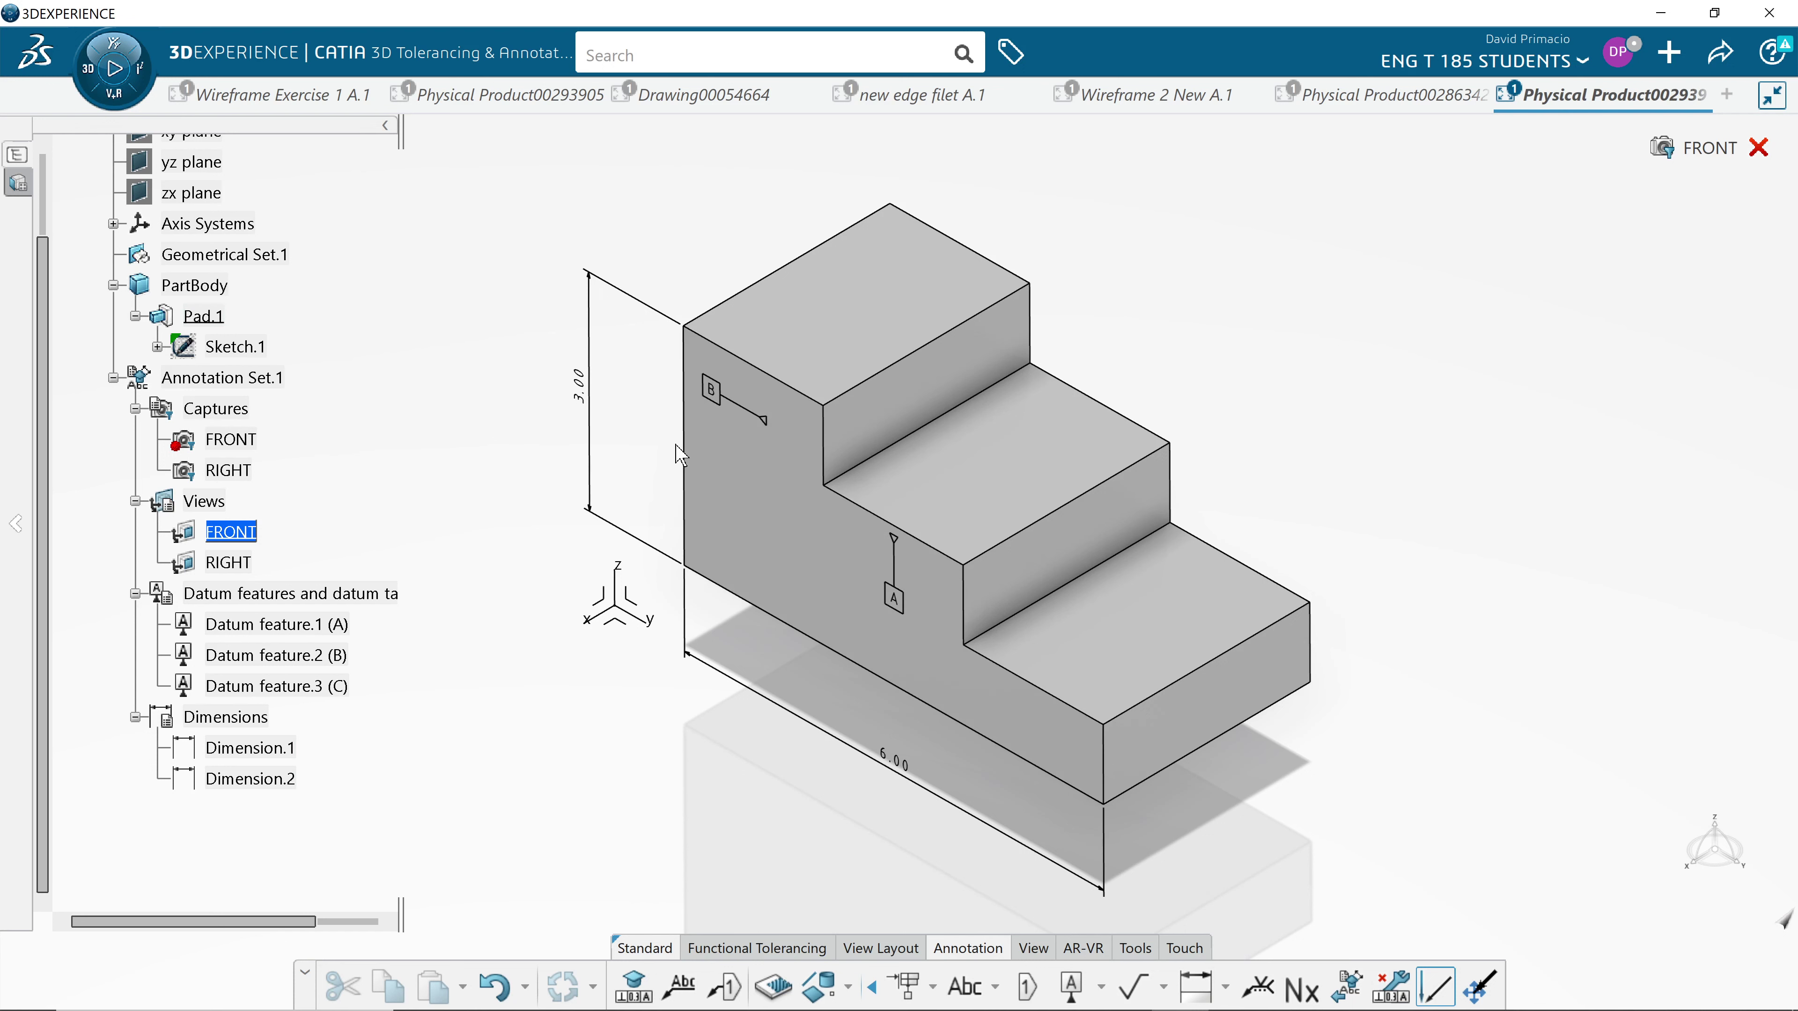
Reposition the 3.00 dimension and set its text orientation to Perpendicular.
mouse_move(577, 404)
left_mouse_down()
mouse_move(605, 417)
mouse_move(600, 404)
mouse_move(598, 428)
left_mouse_up()
left_click_drag(572, 407, 590, 417)
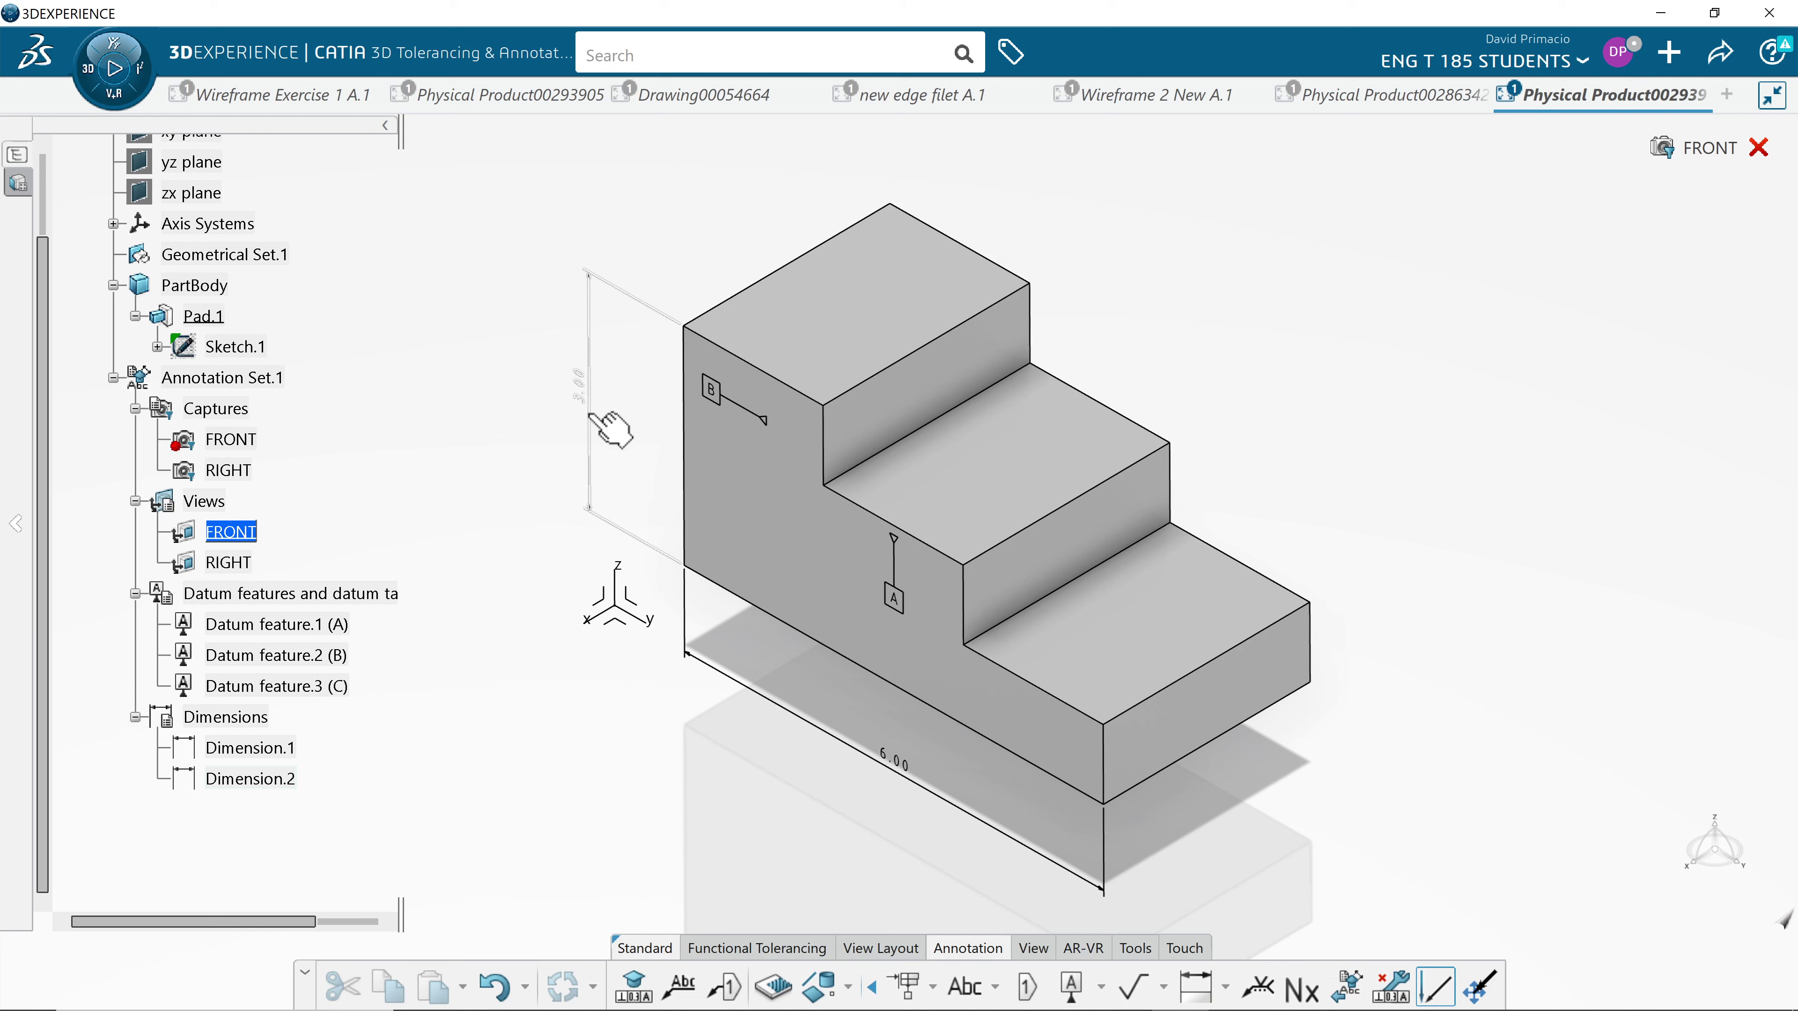
right_click(588, 412)
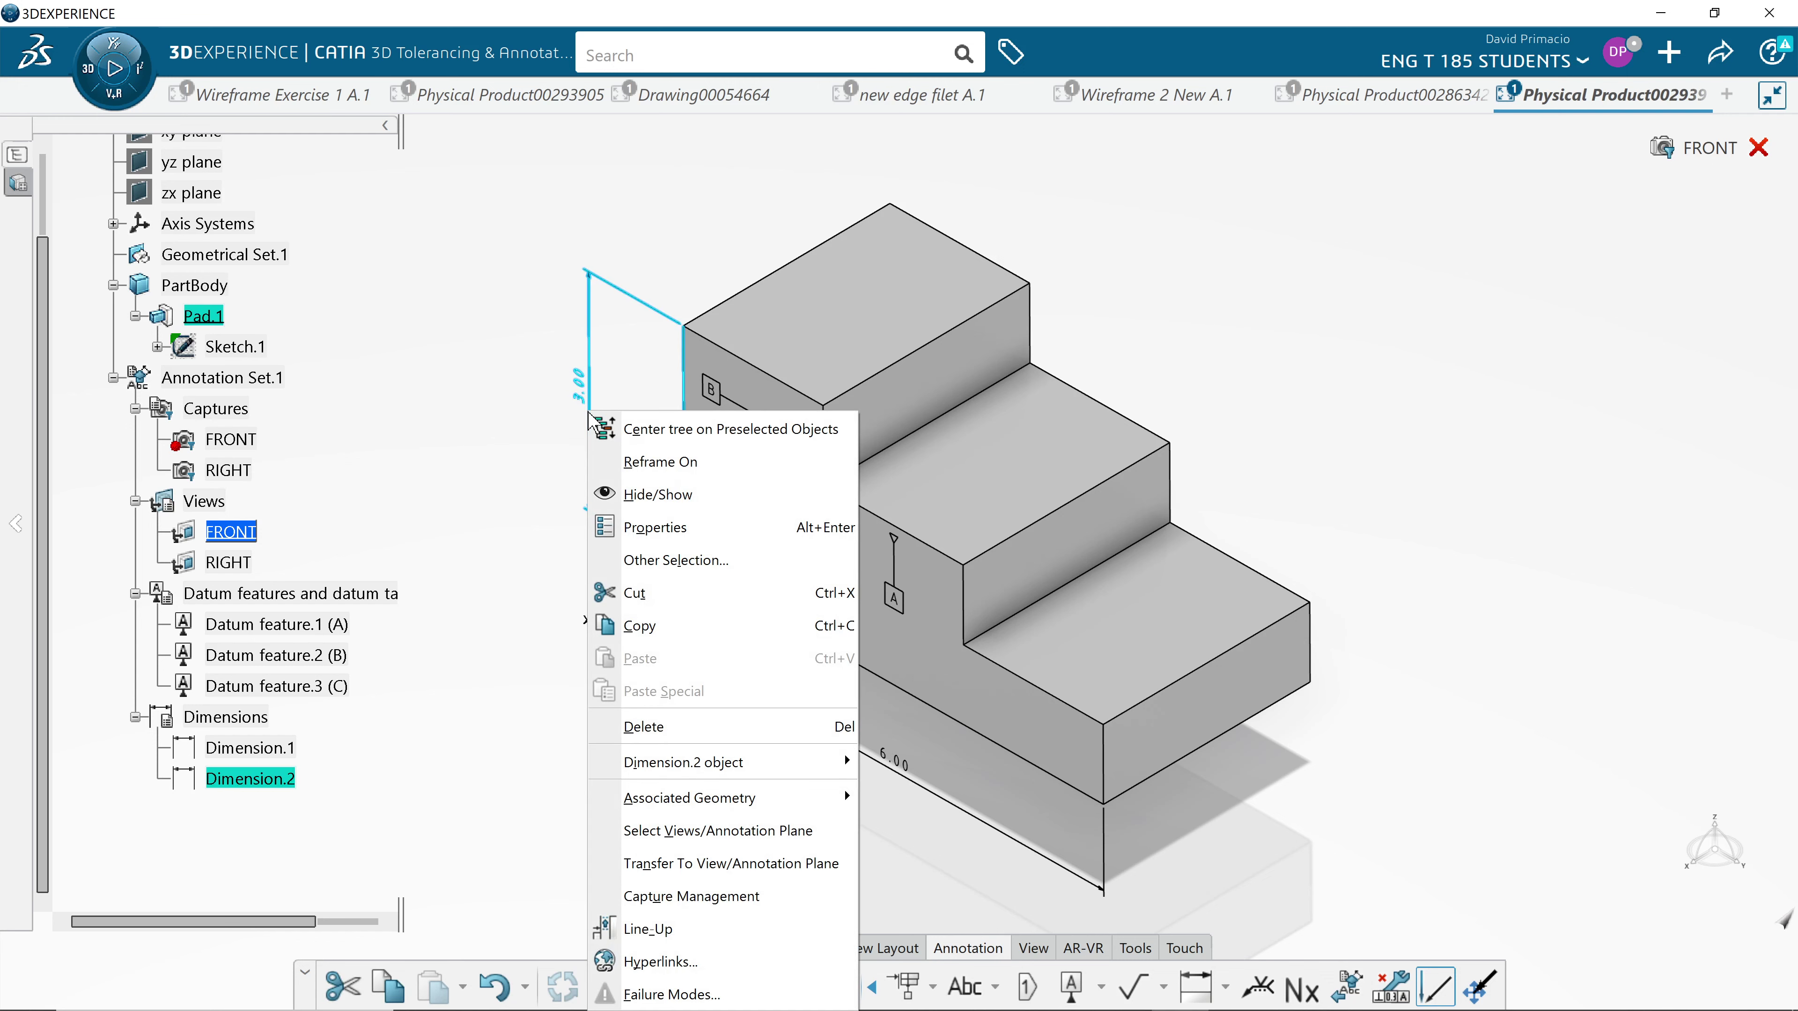
left_click(656, 527)
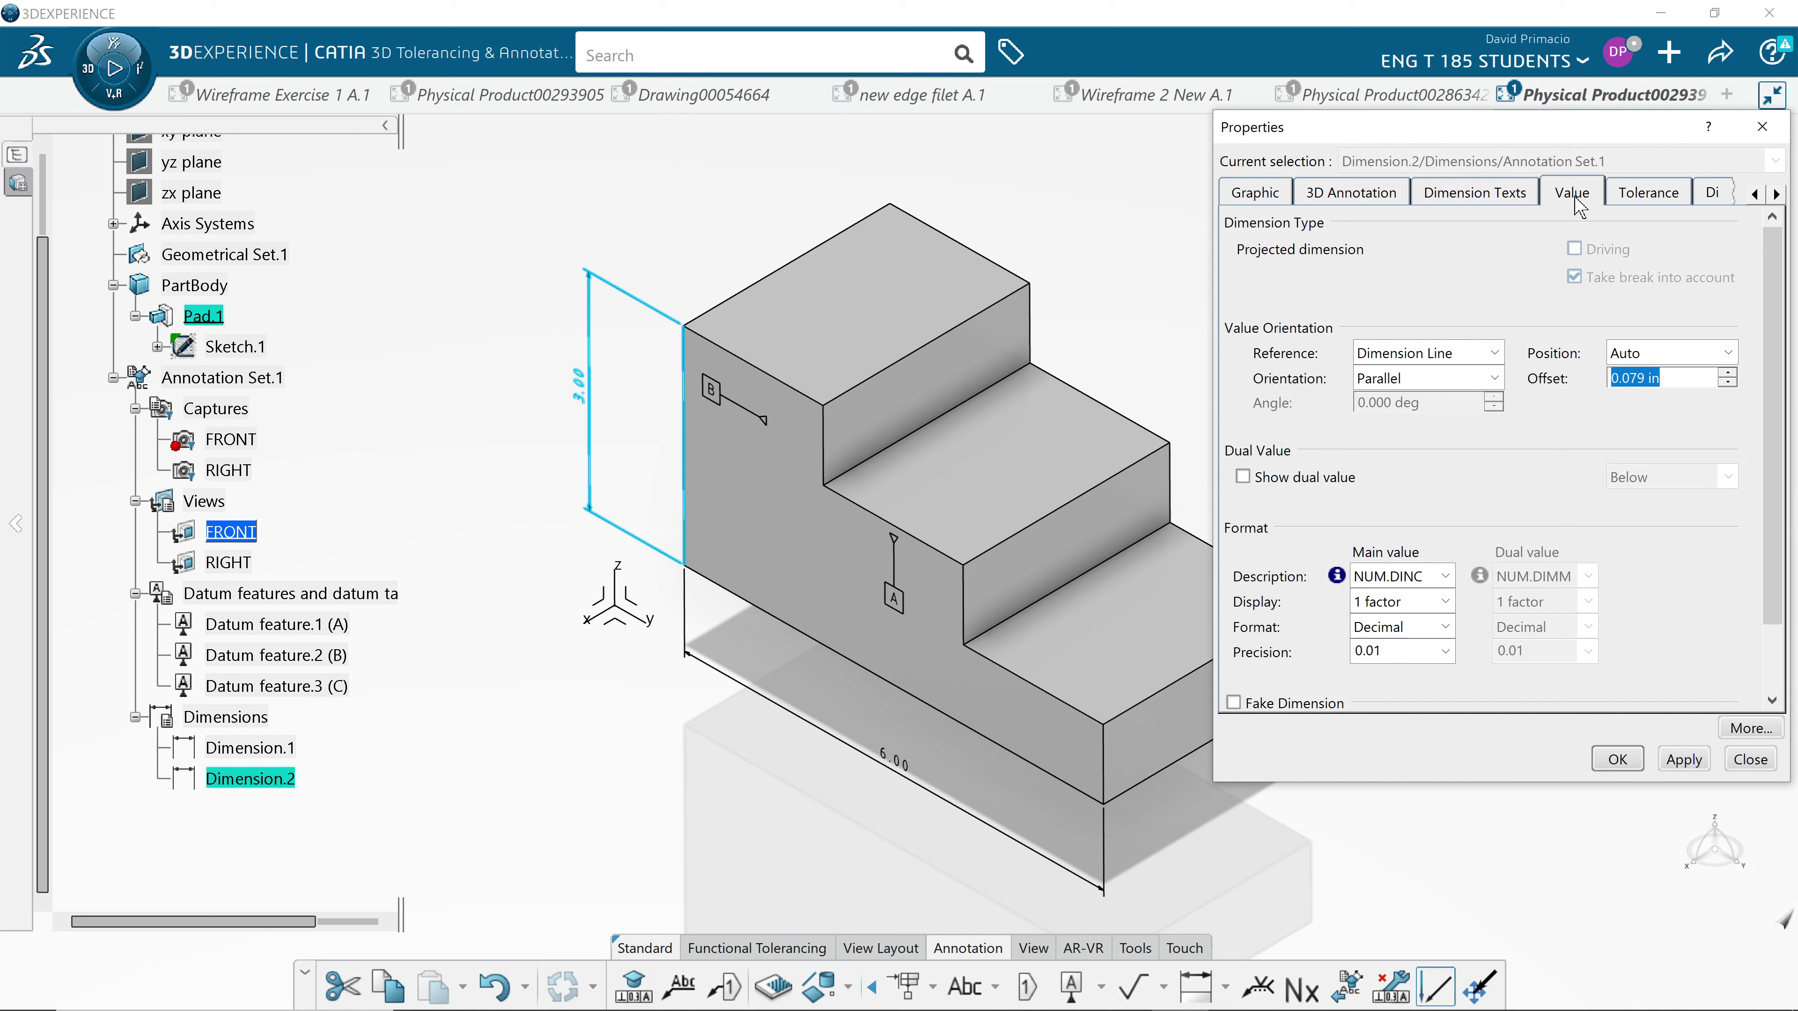
left_click(1574, 197)
left_click(1374, 381)
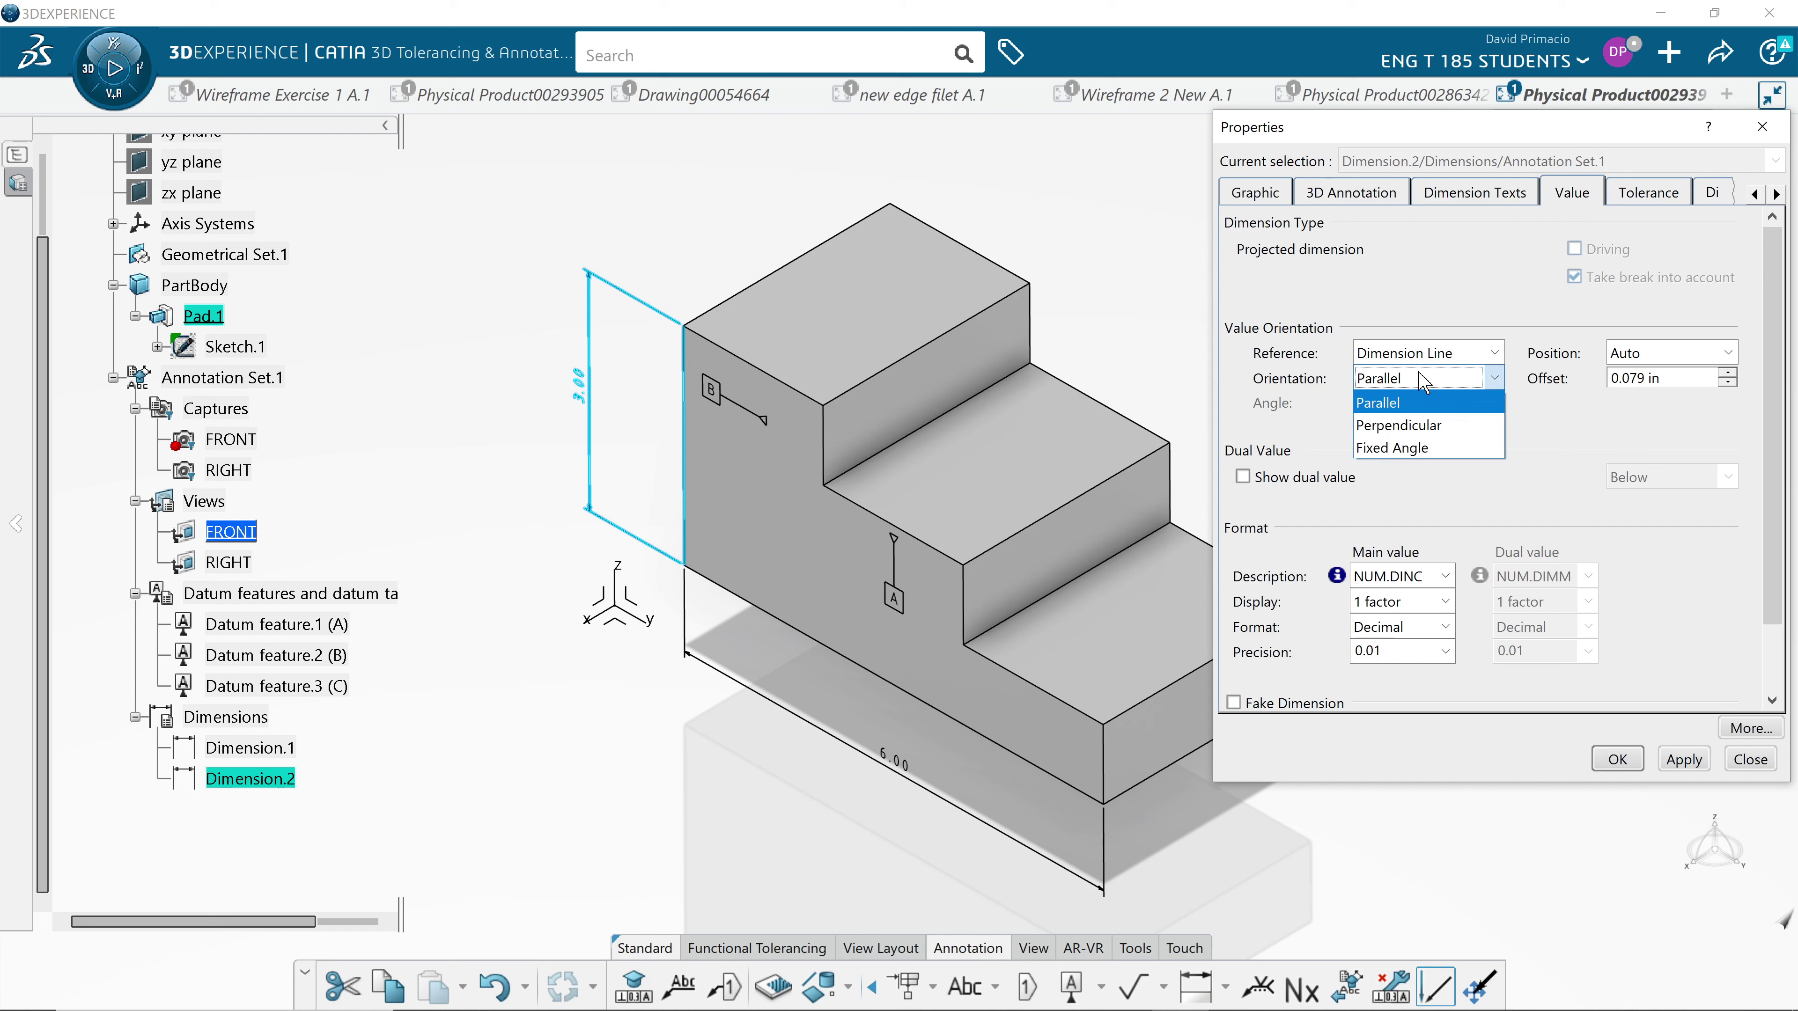
left_click(1430, 425)
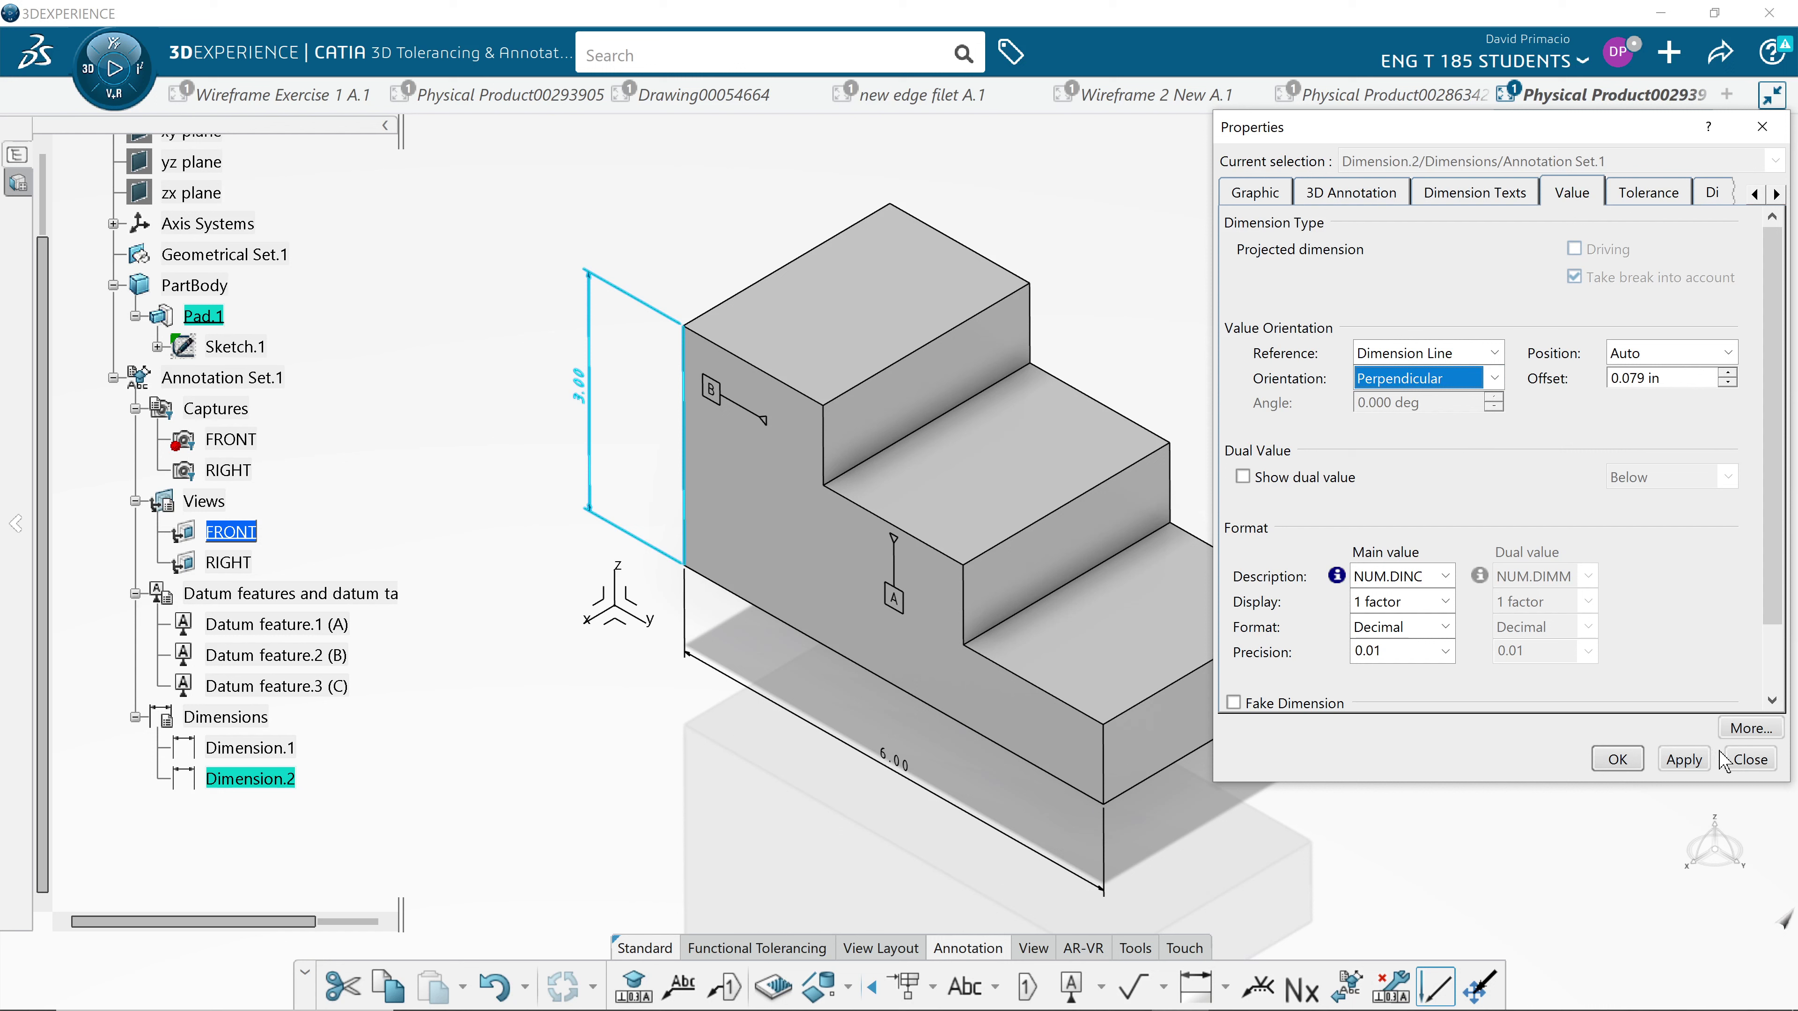
left_click(1685, 762)
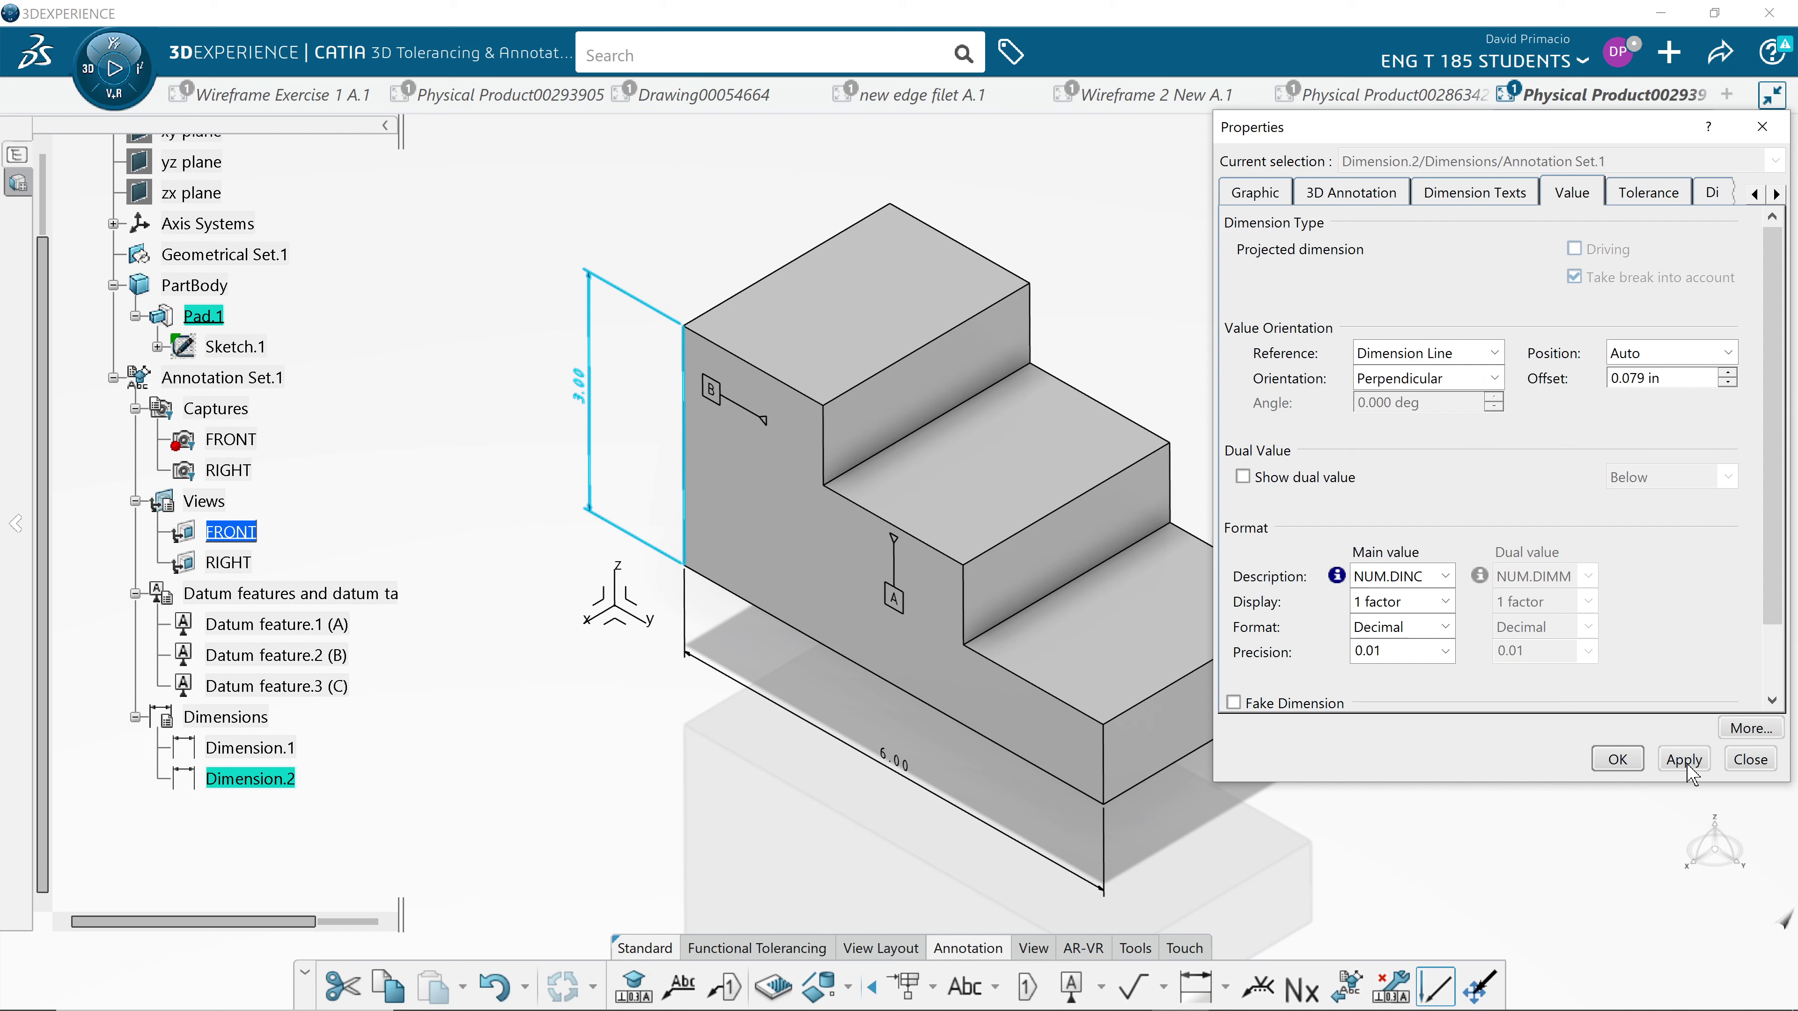
left_click(1627, 760)
left_click(732, 826)
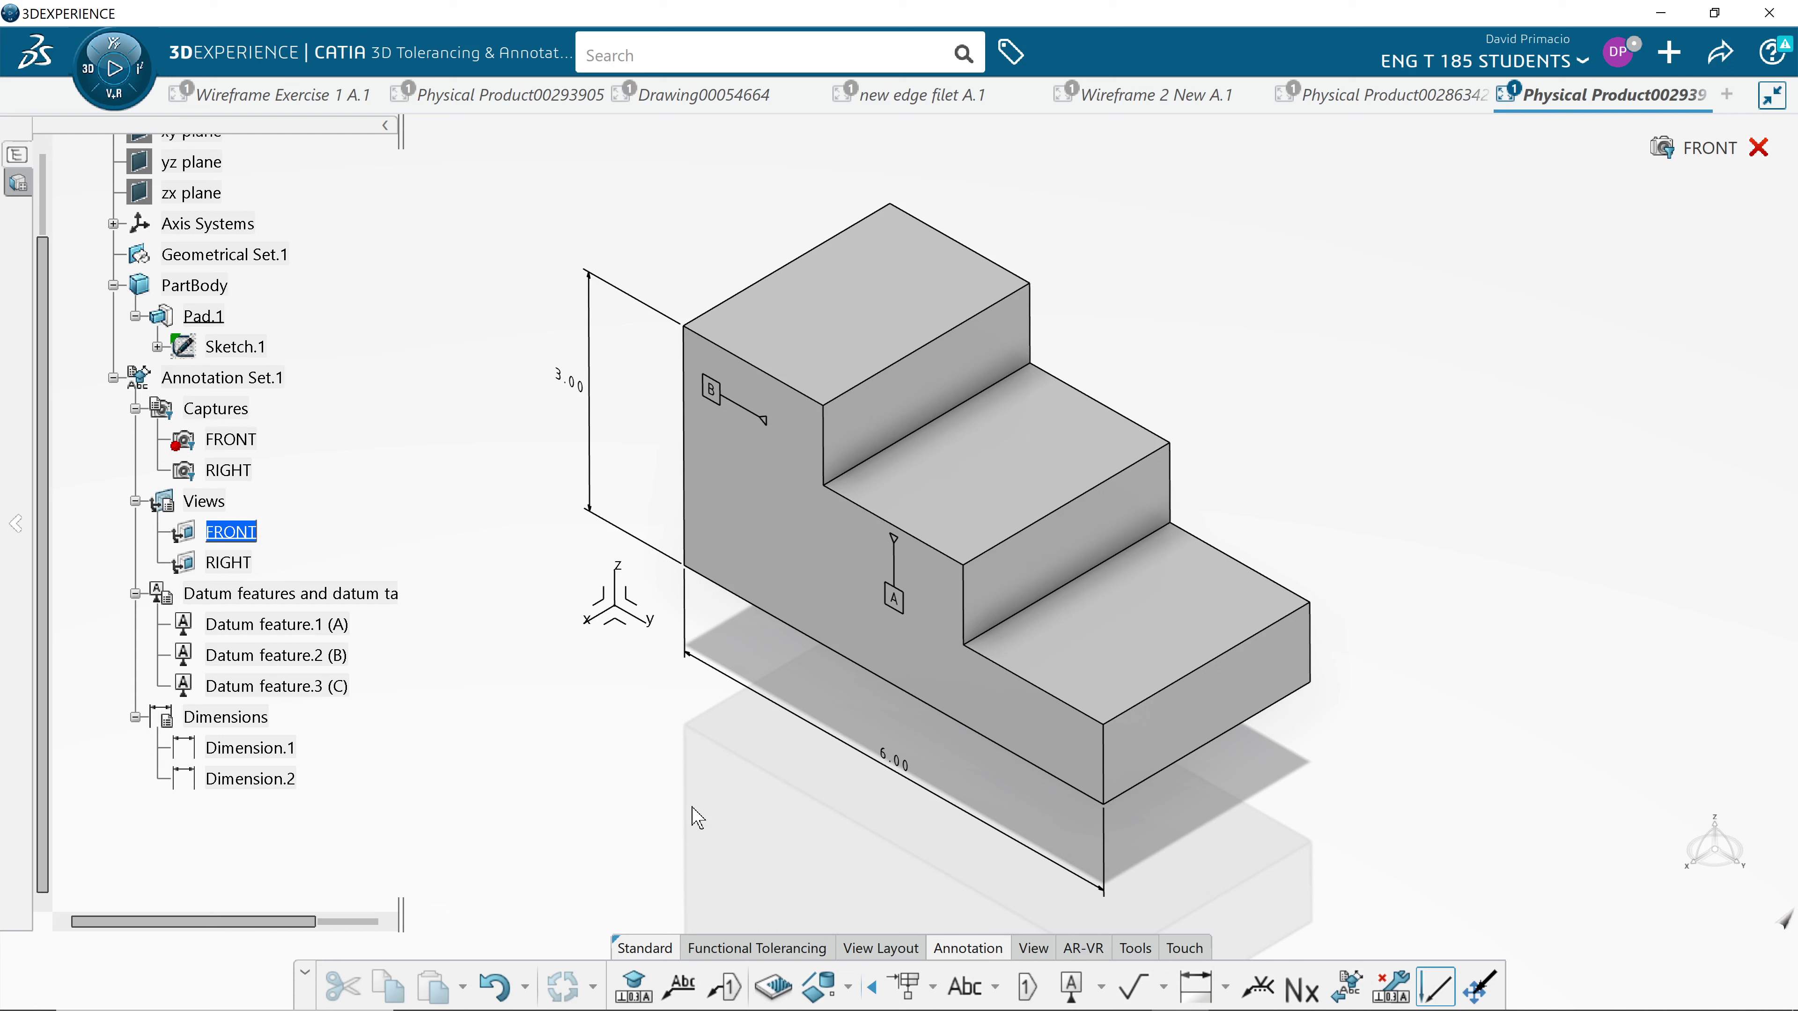
left_click(1032, 951)
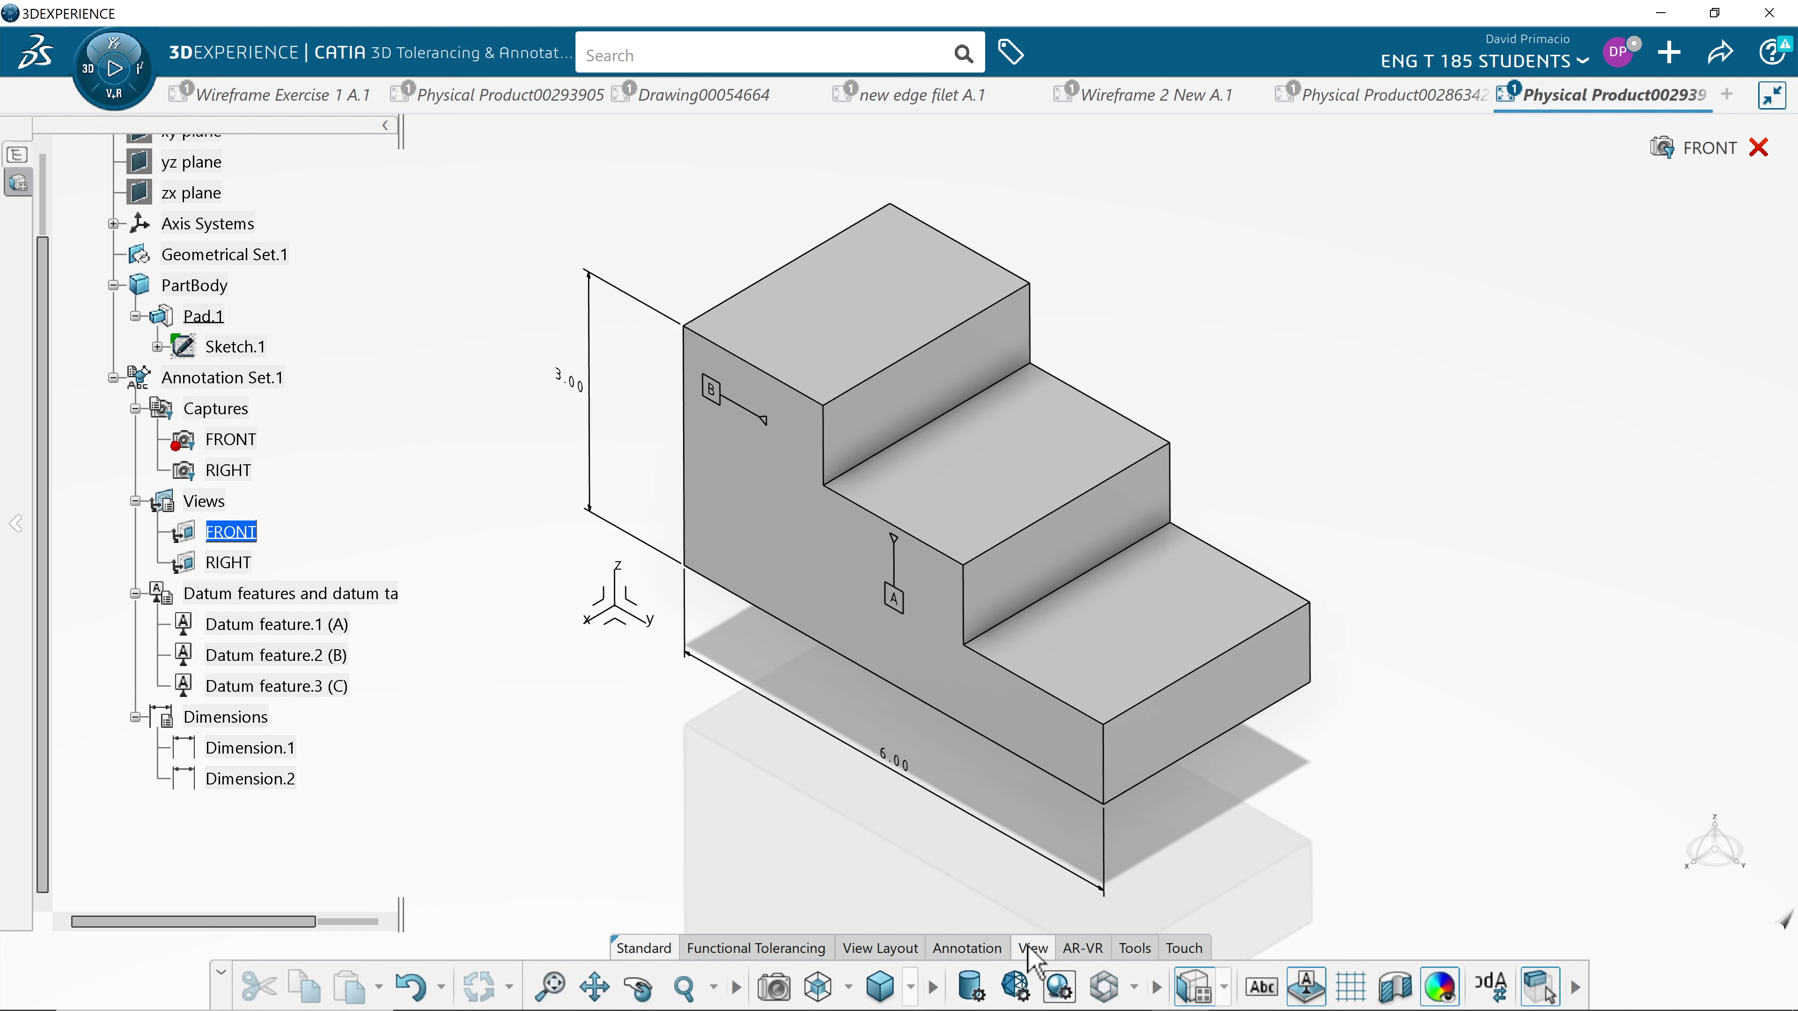
left_click(848, 988)
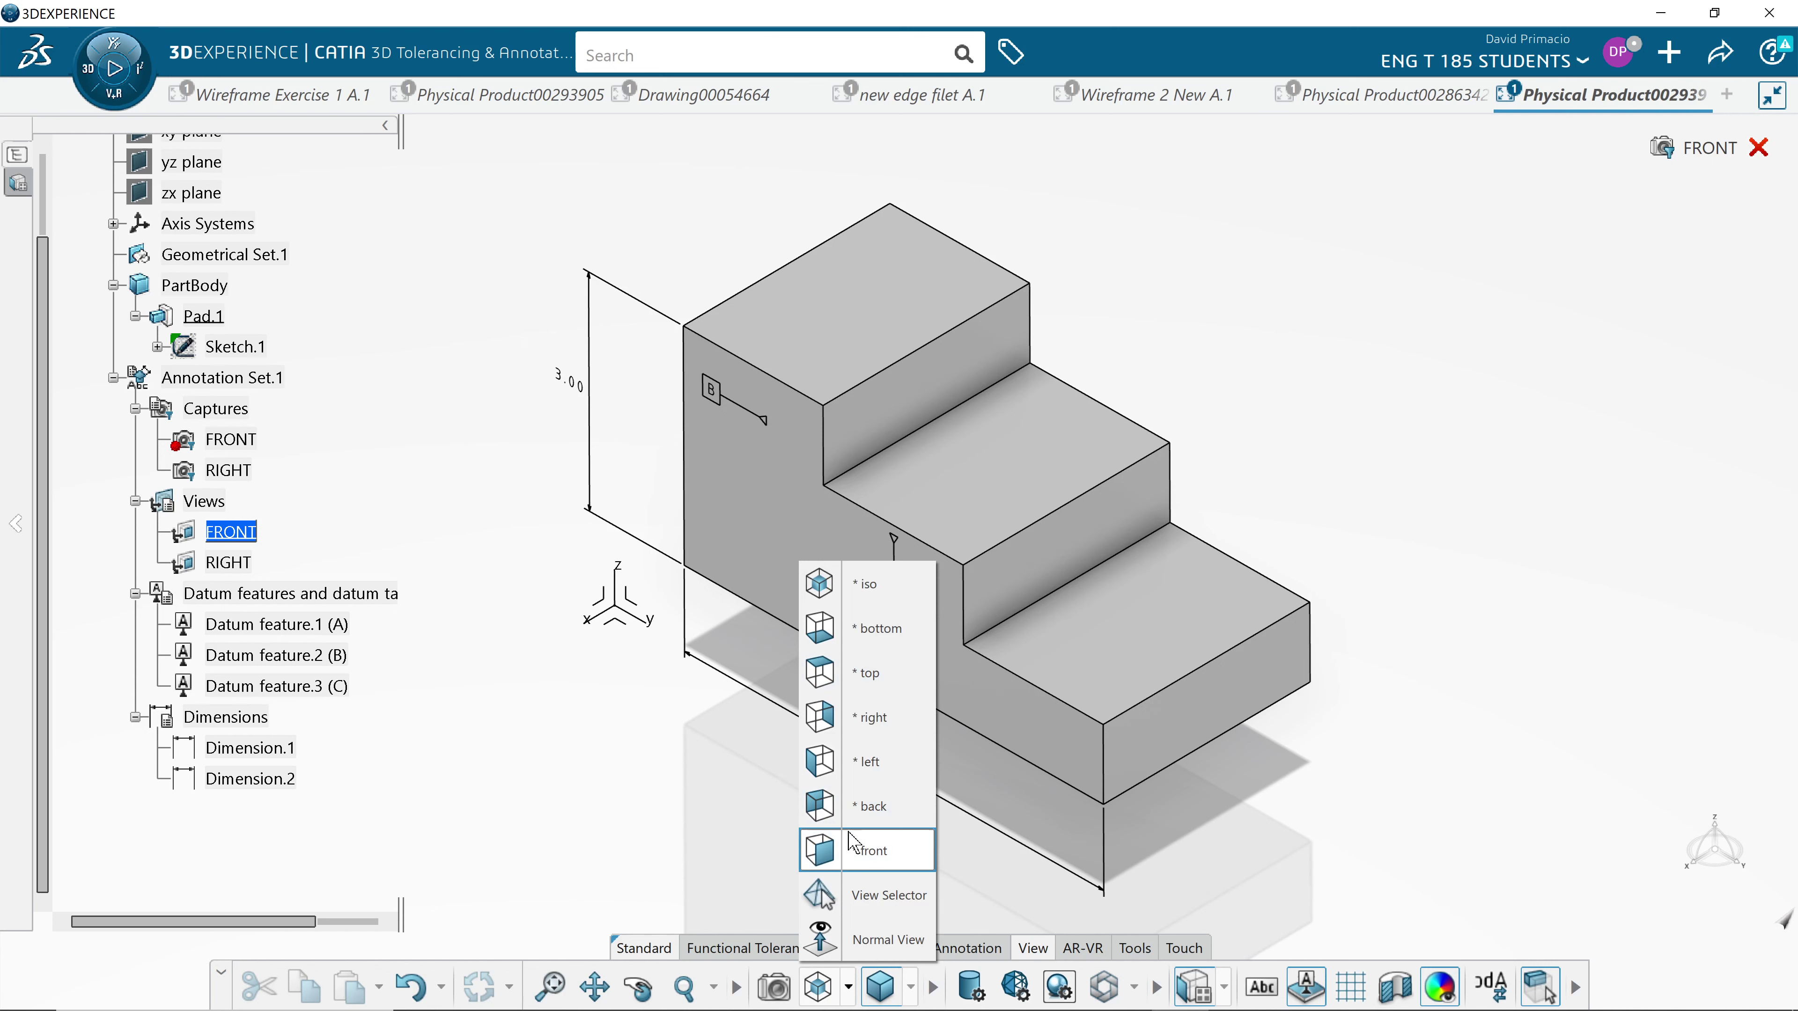
left_click(856, 848)
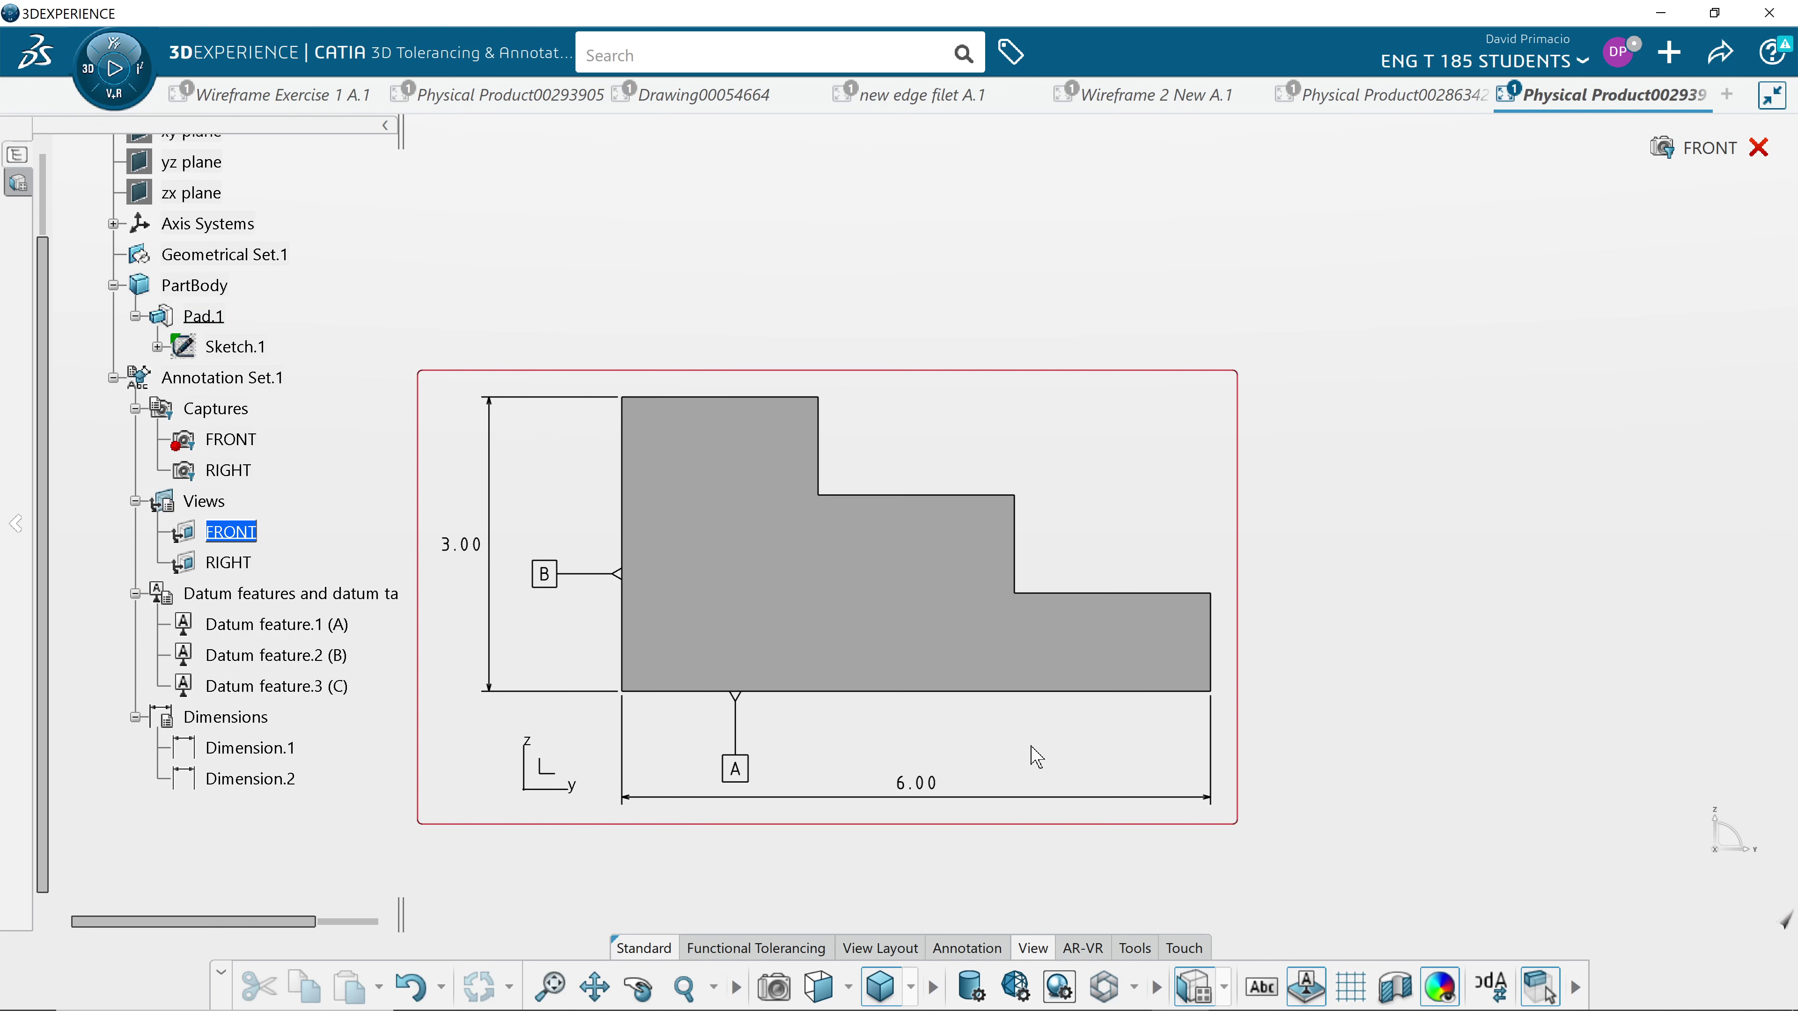
middle_click_drag(1077, 743, 1140, 735)
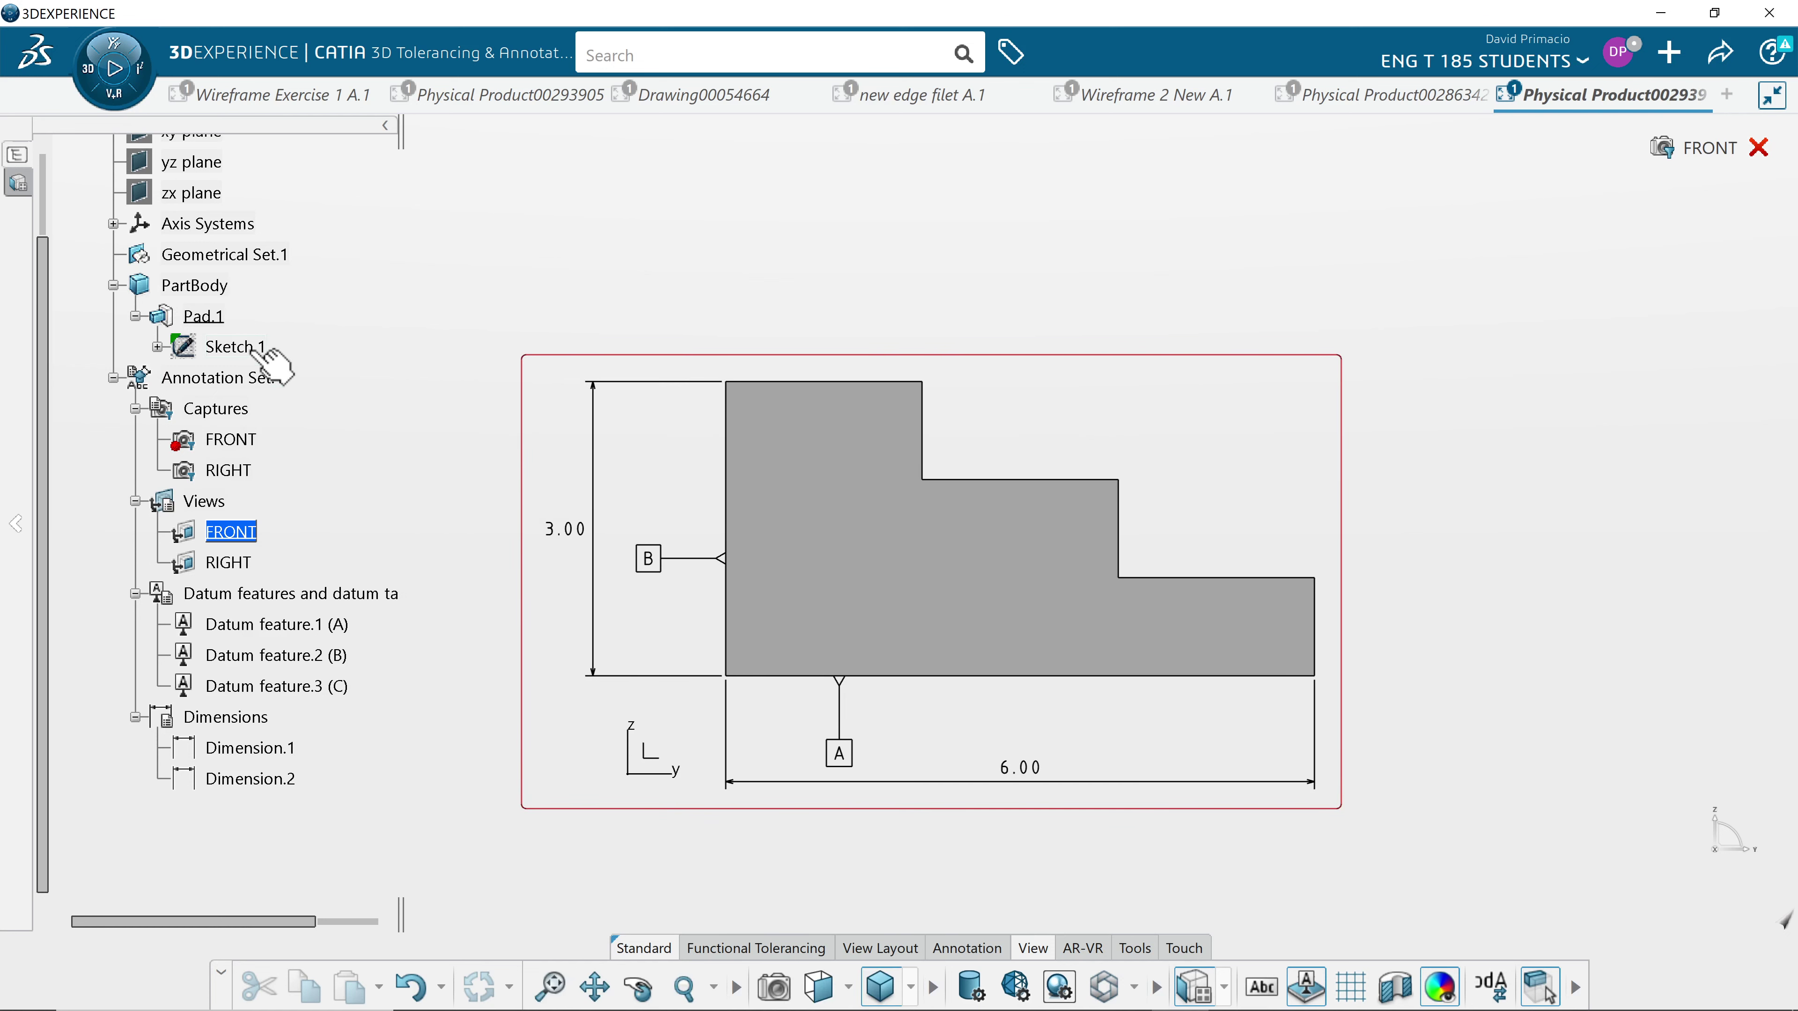
left_click(233, 347)
Open Sketch.1 in the Sketcher to view its 2, 4, 3, 2, 1 and 6 constraints.
double_click(259, 347)
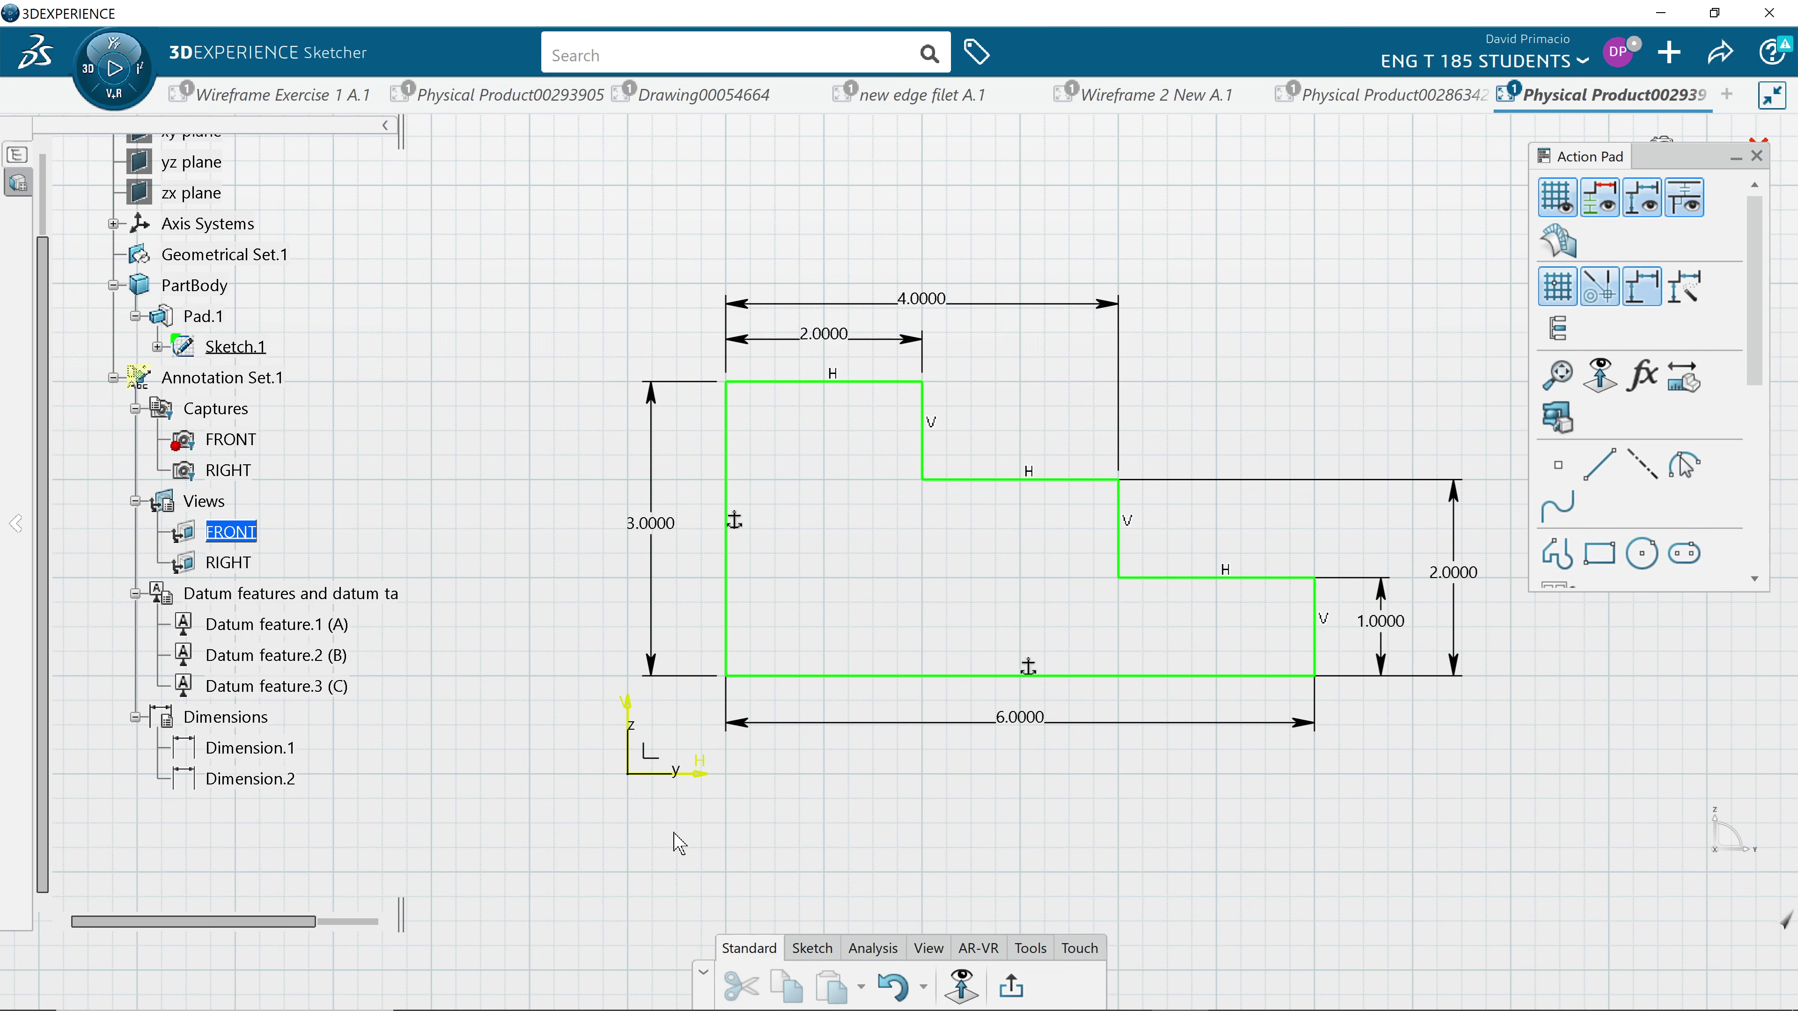
Exit the Sketcher and show the block in an isometric view.
left_click(1011, 987)
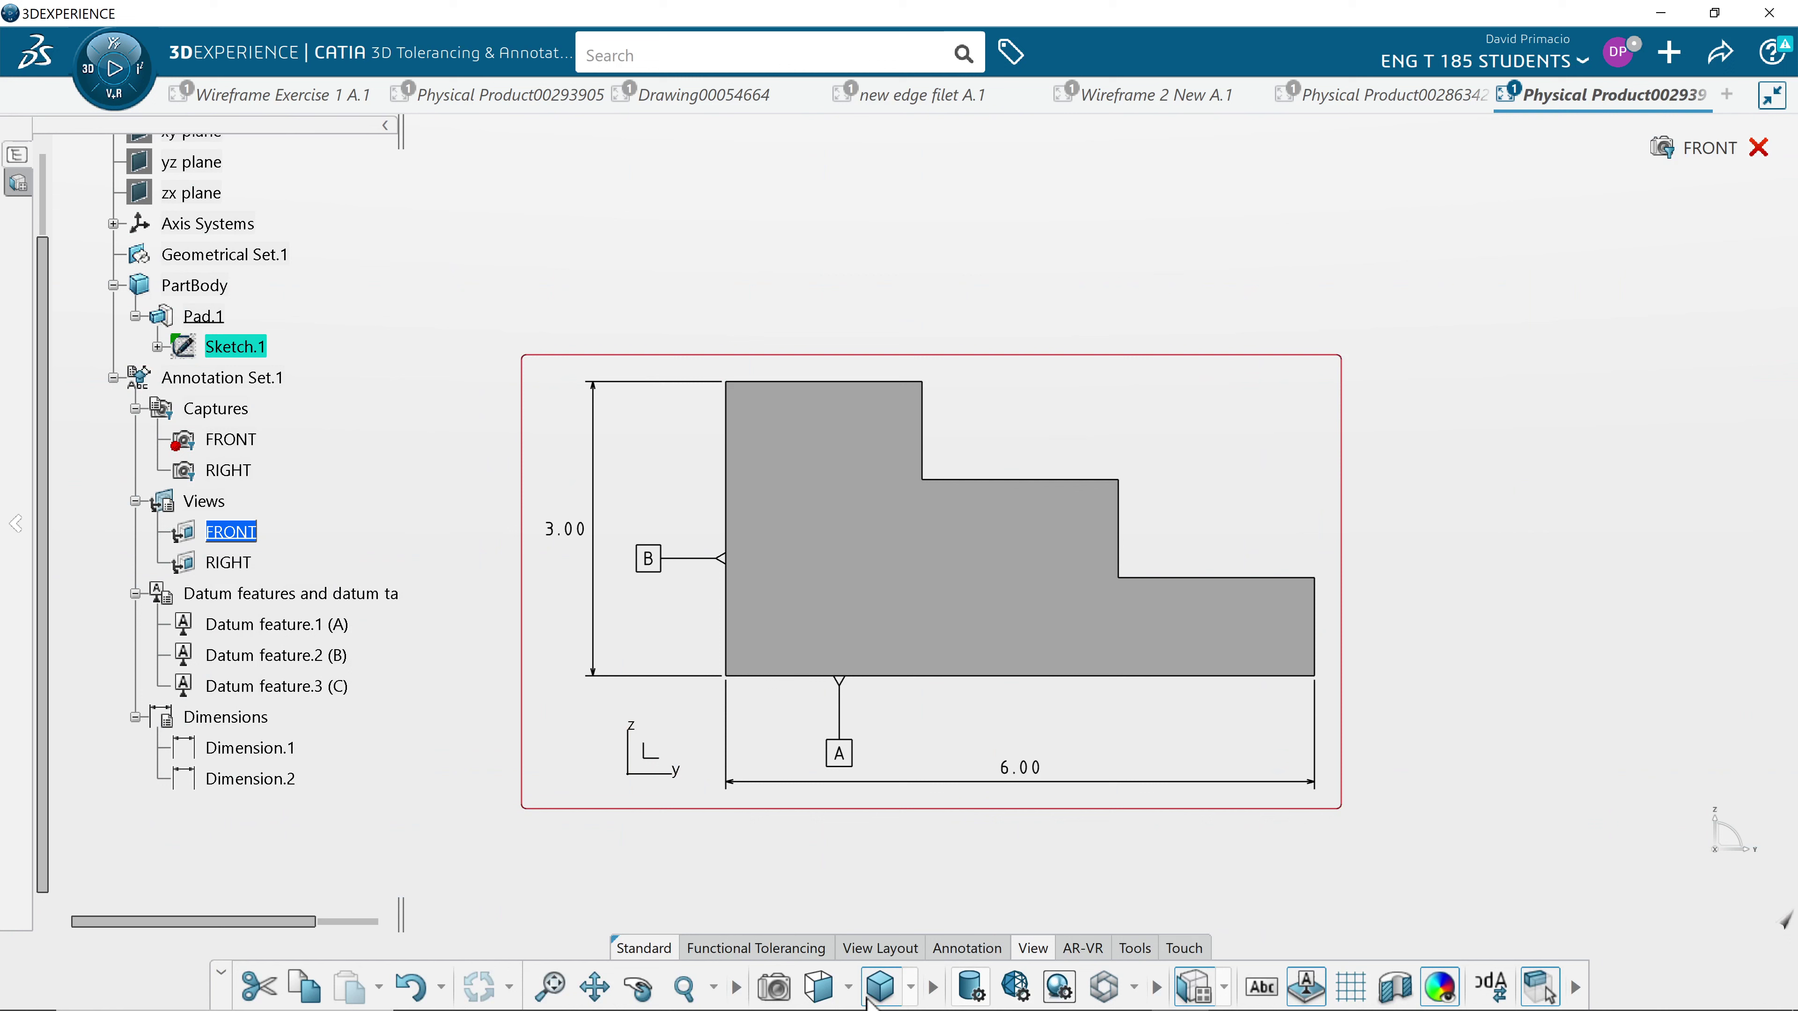
left_click(848, 989)
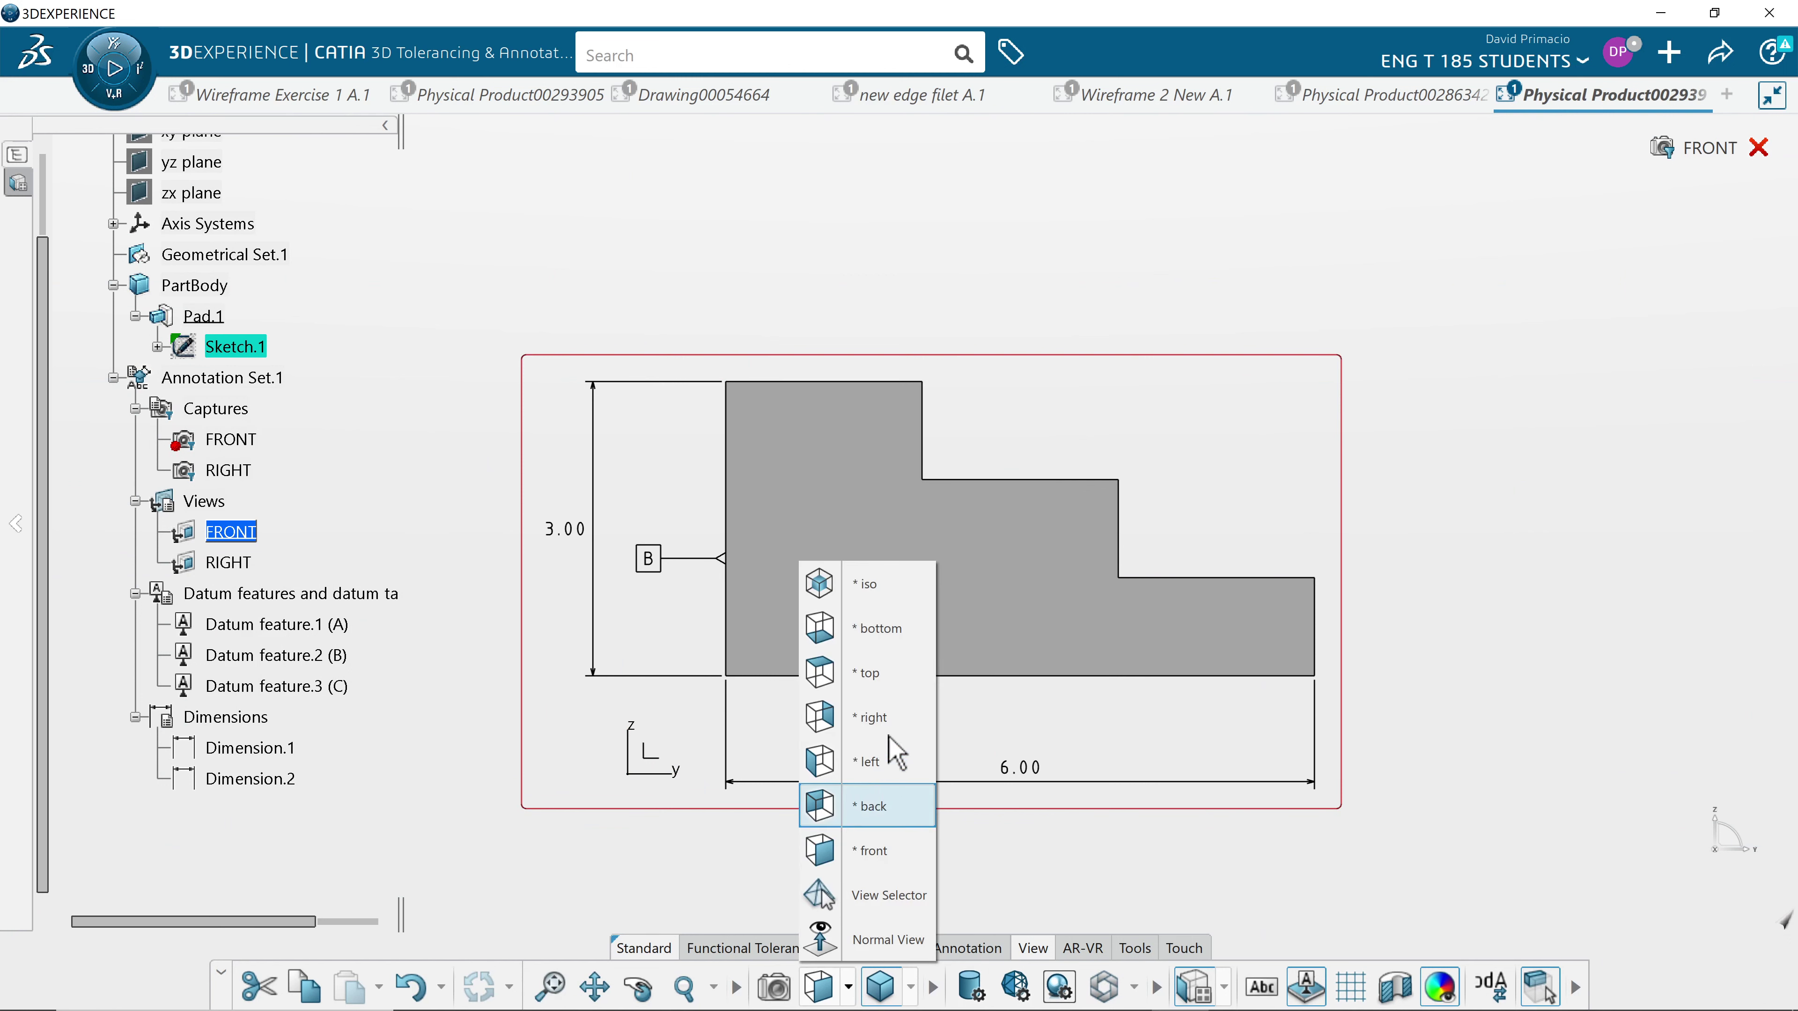
left_click(885, 585)
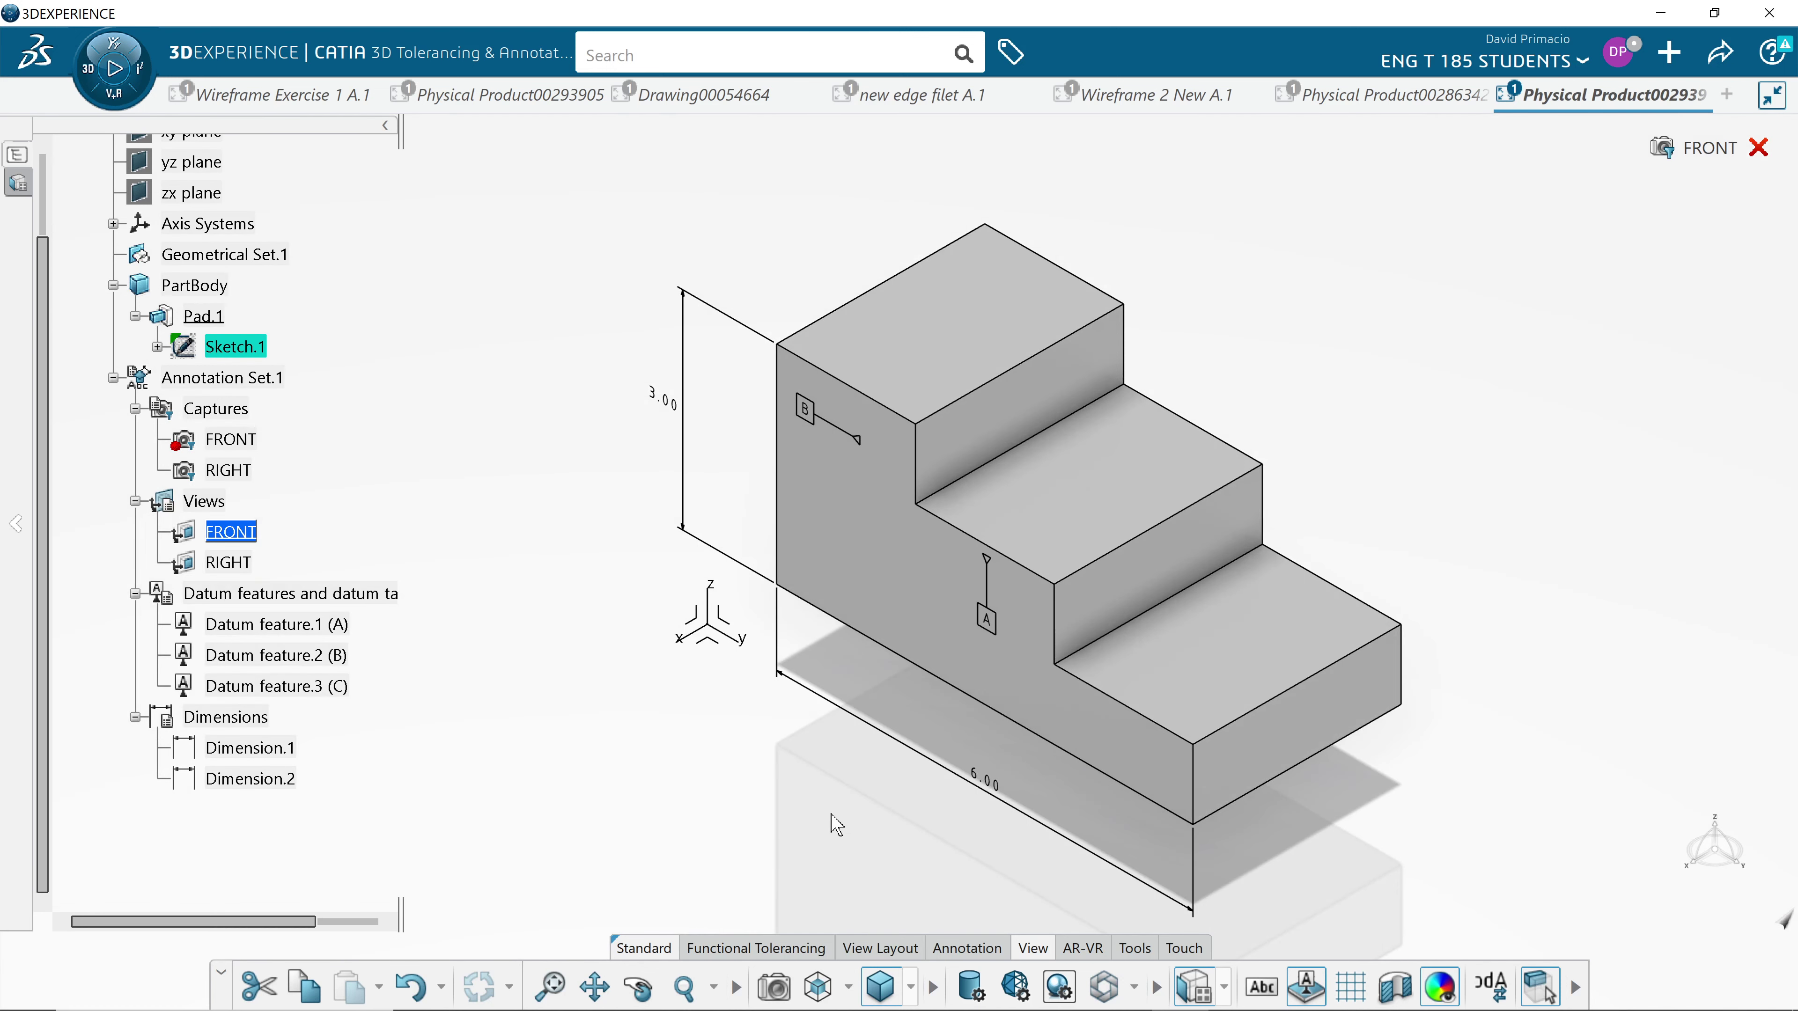
mouse_move(836, 819)
middle_mouse_down()
mouse_move(743, 787)
mouse_move(767, 838)
middle_mouse_up()
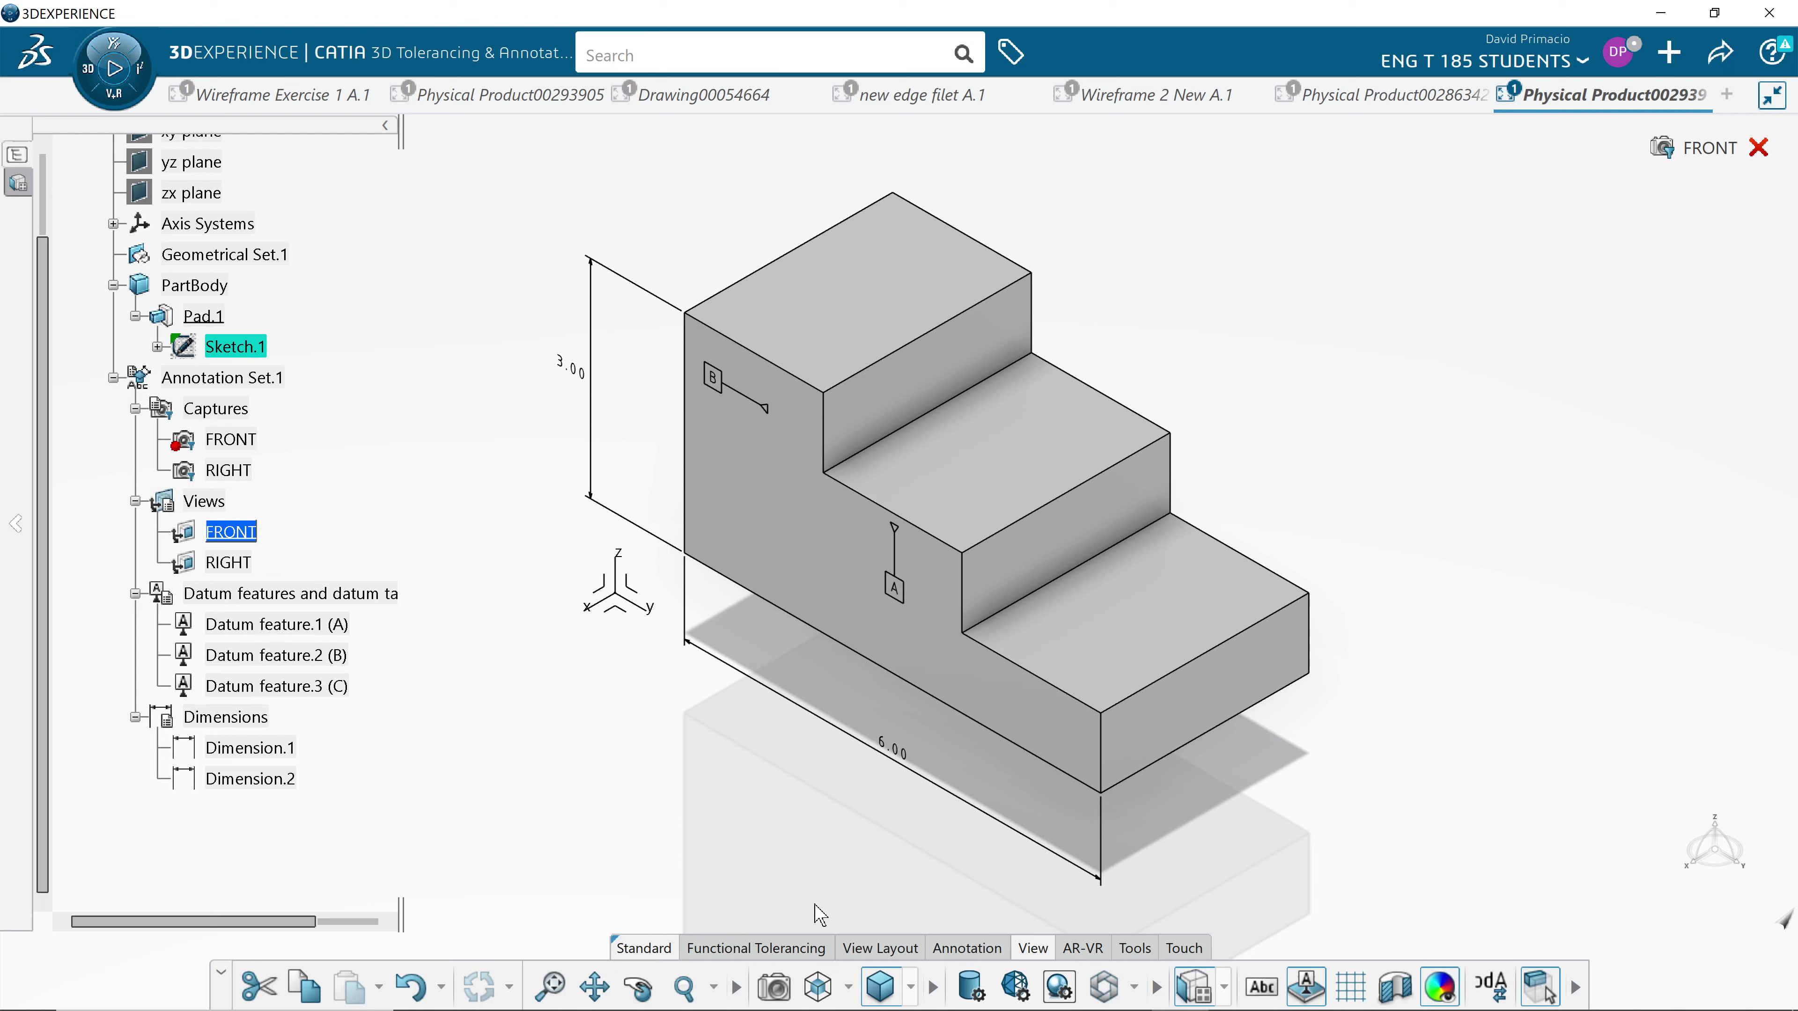
Dimension the lowest step's height at 25.4, placed out to the right of the block.
left_click(967, 948)
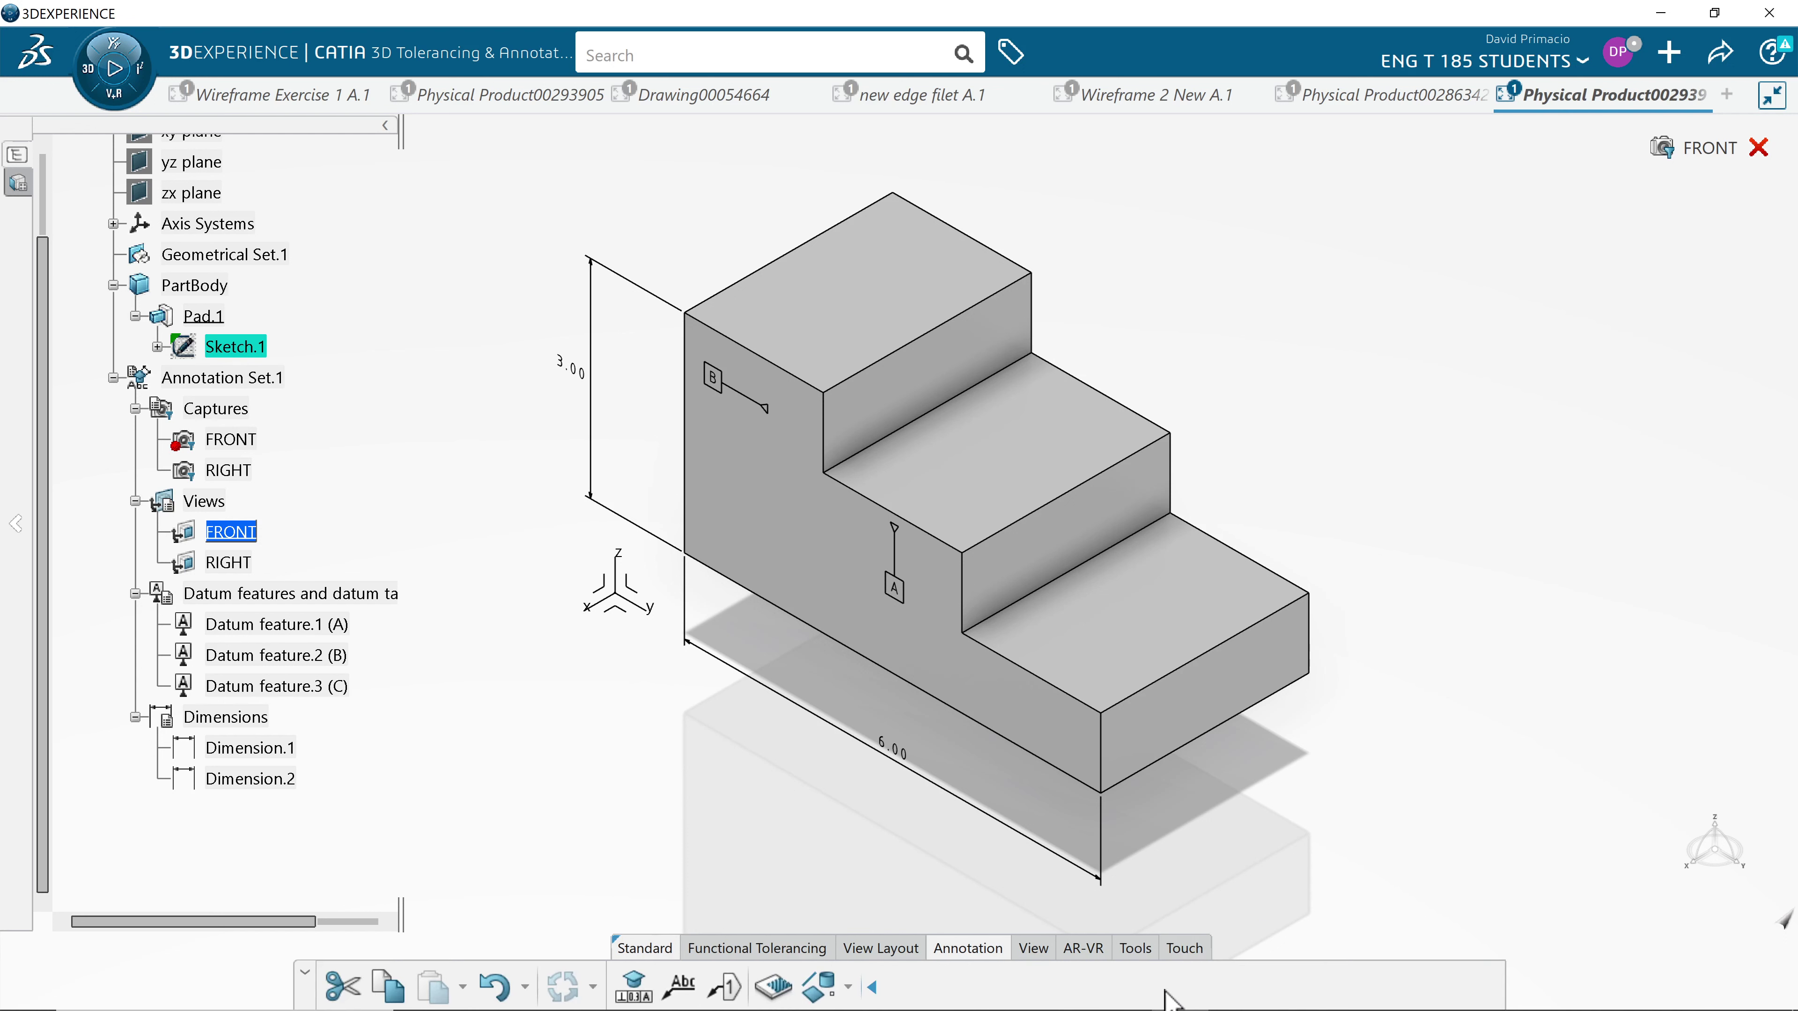
left_click(1193, 991)
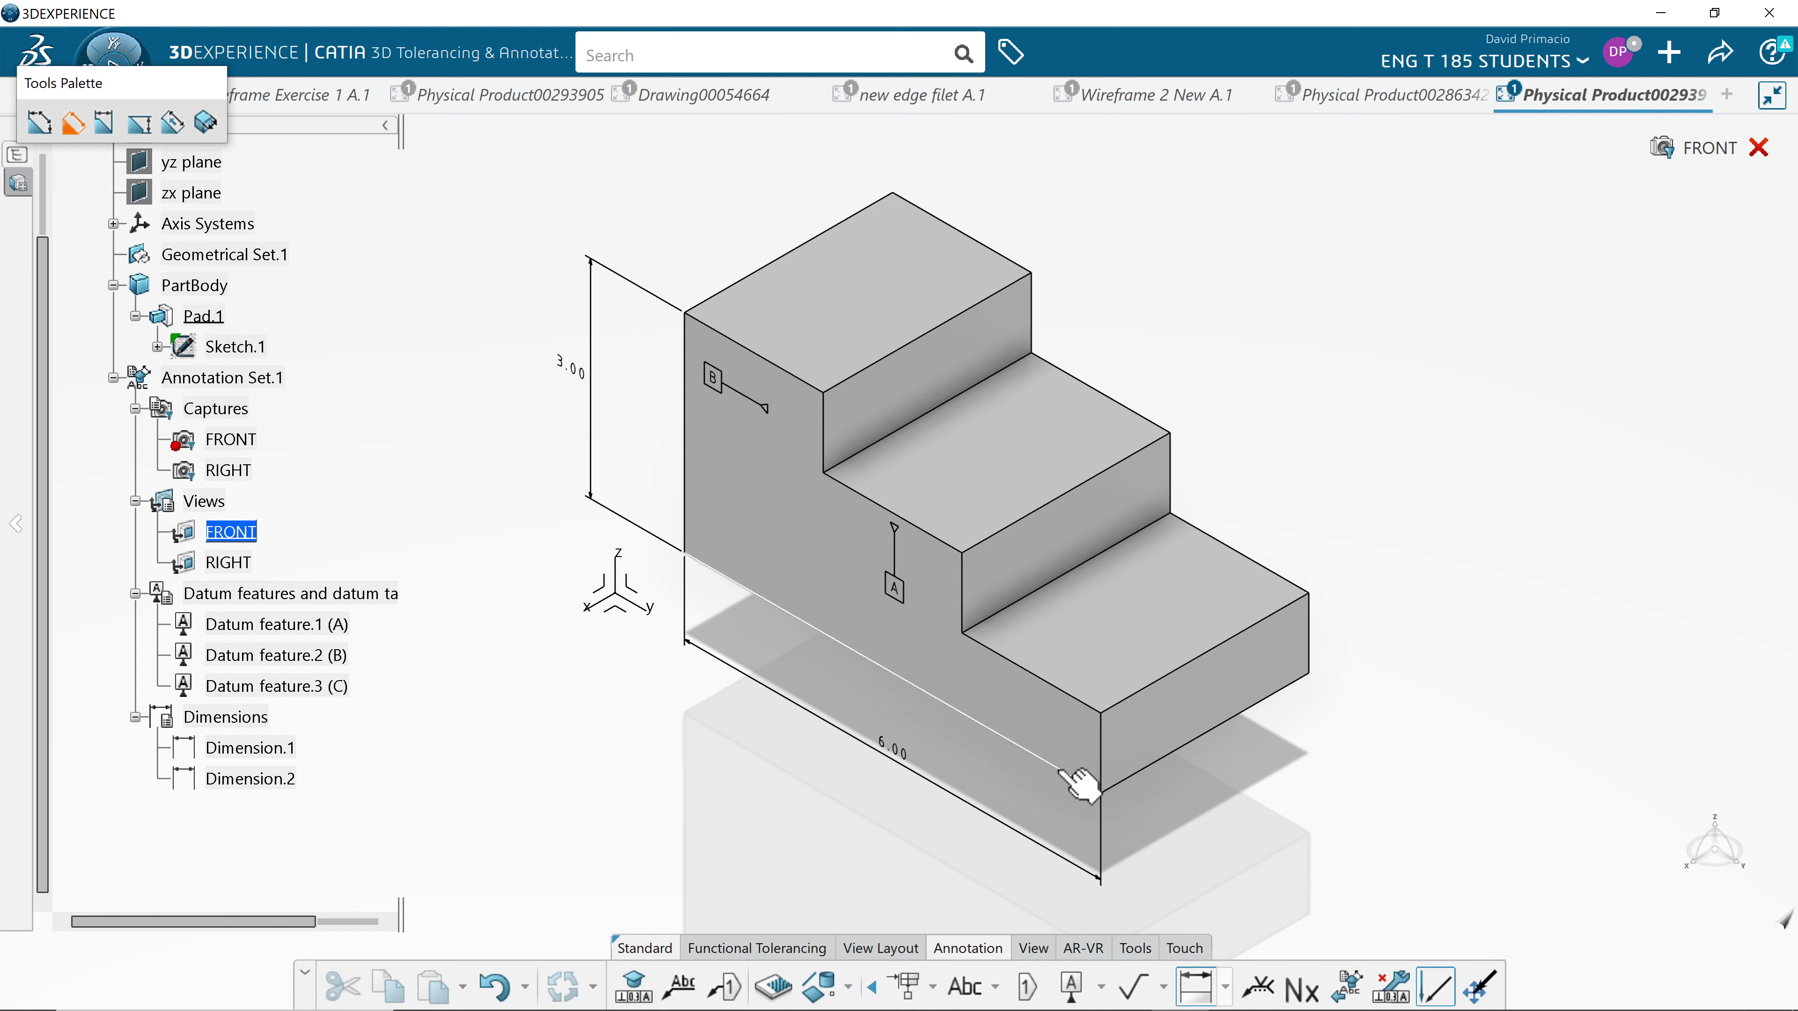
left_click(1072, 775)
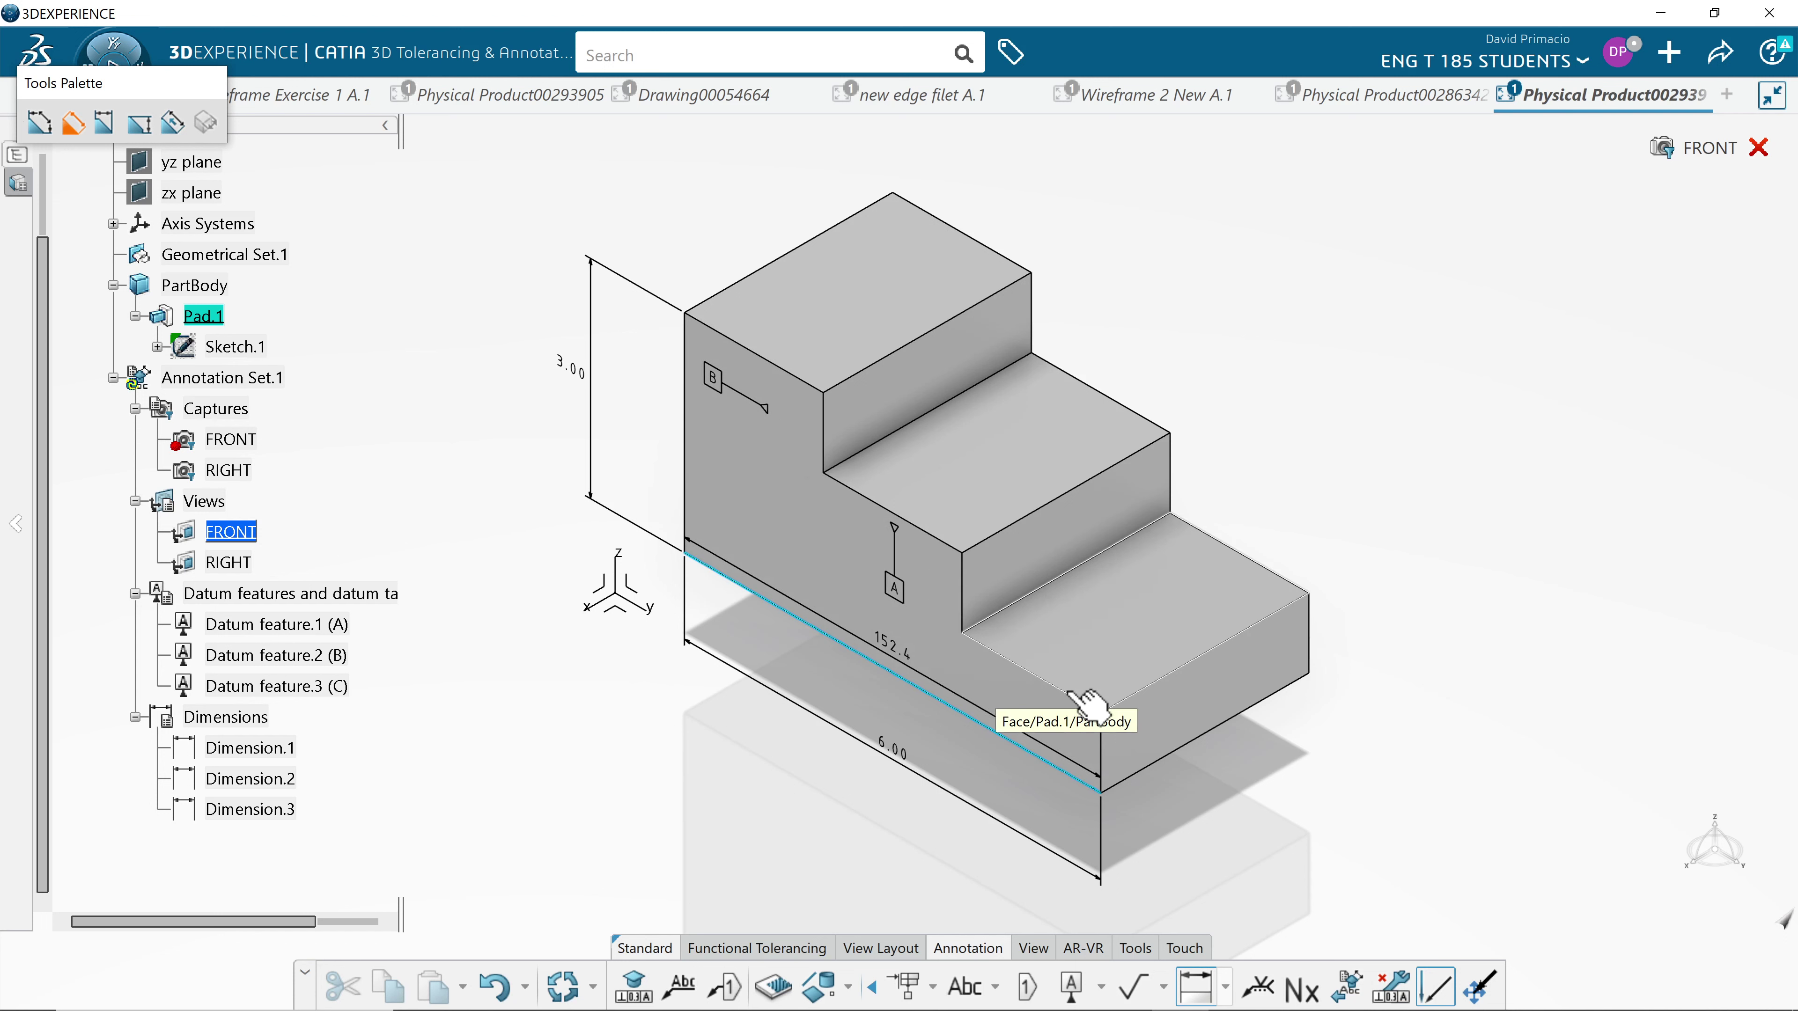
left_click(1083, 704)
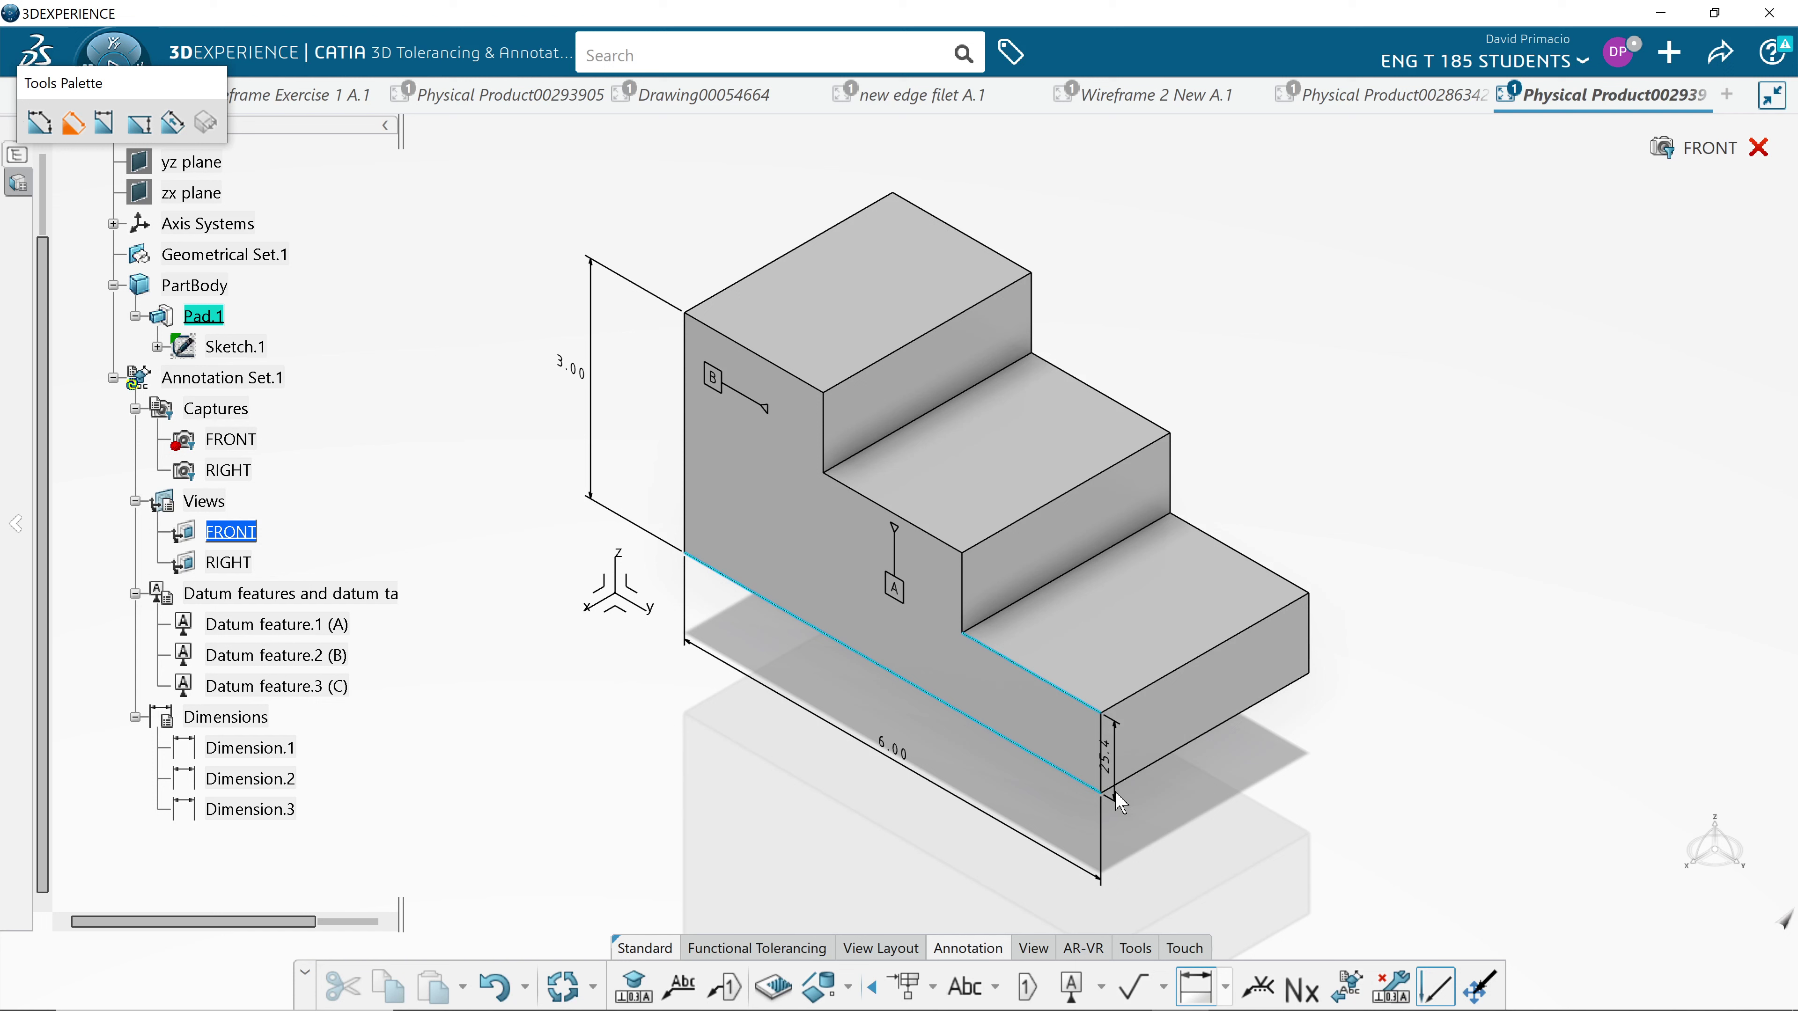
left_click_drag(1113, 795, 1211, 849)
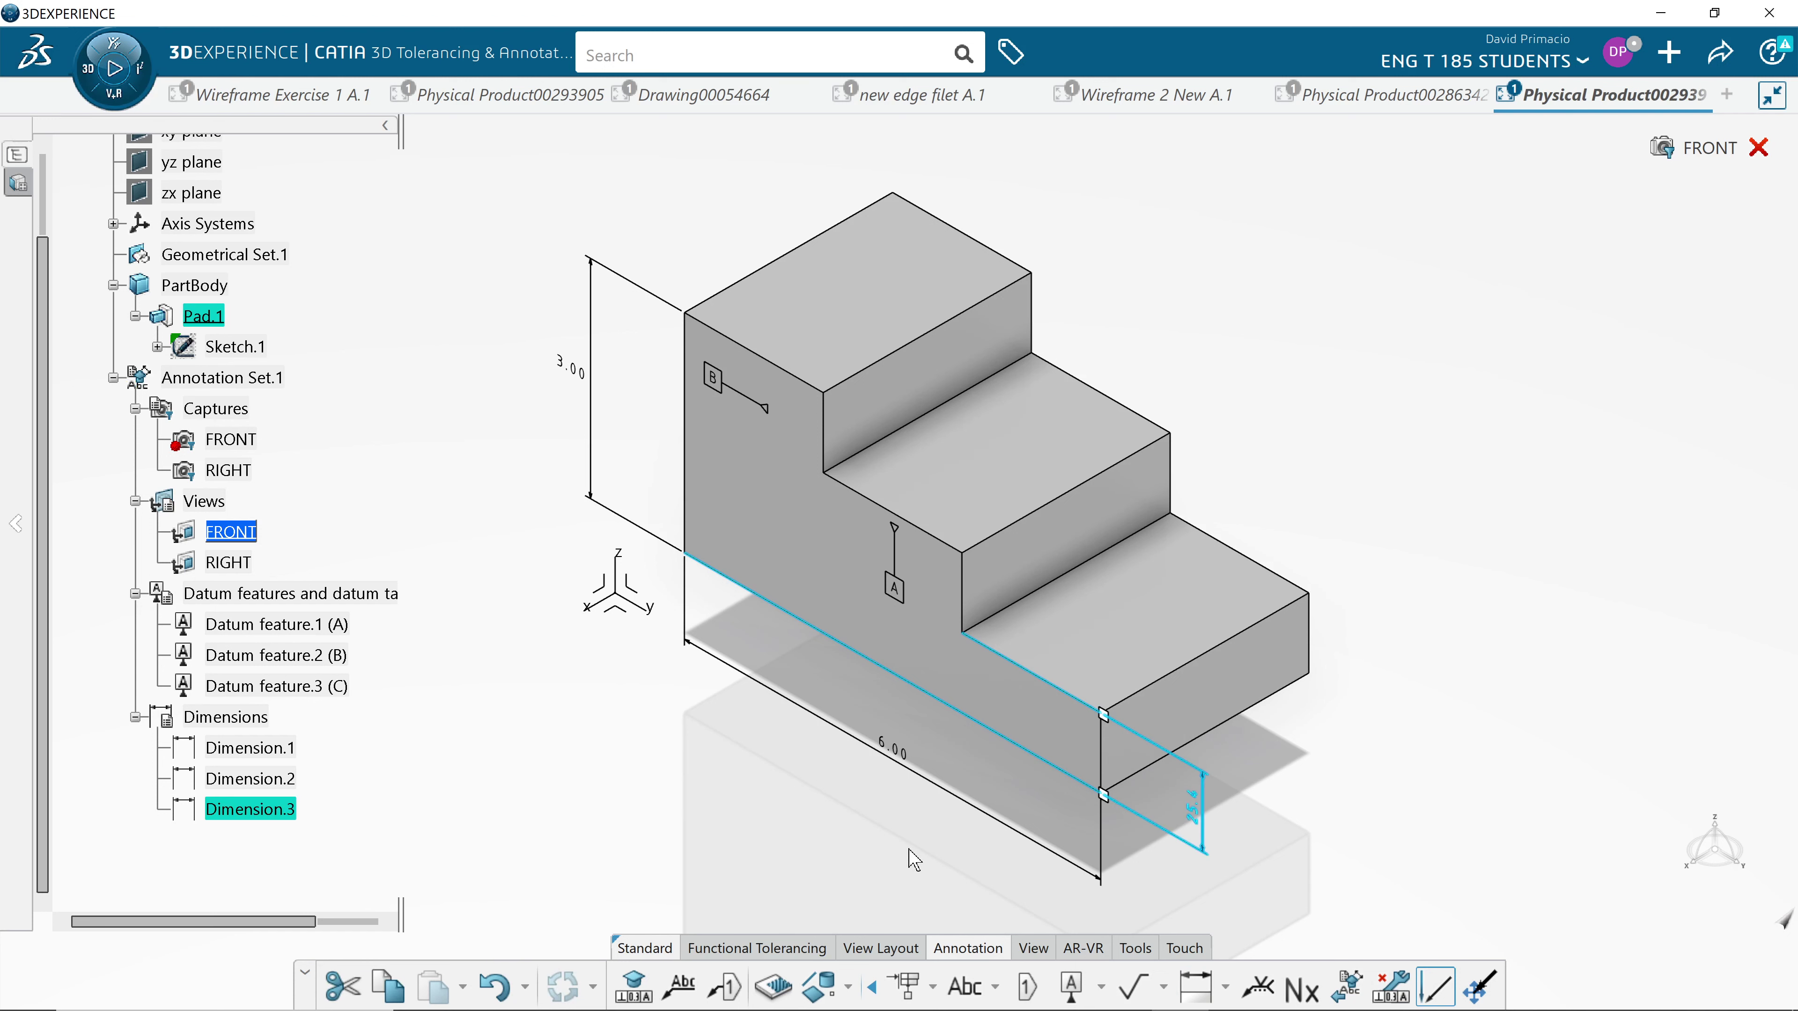
middle_click_drag(891, 806, 854, 755)
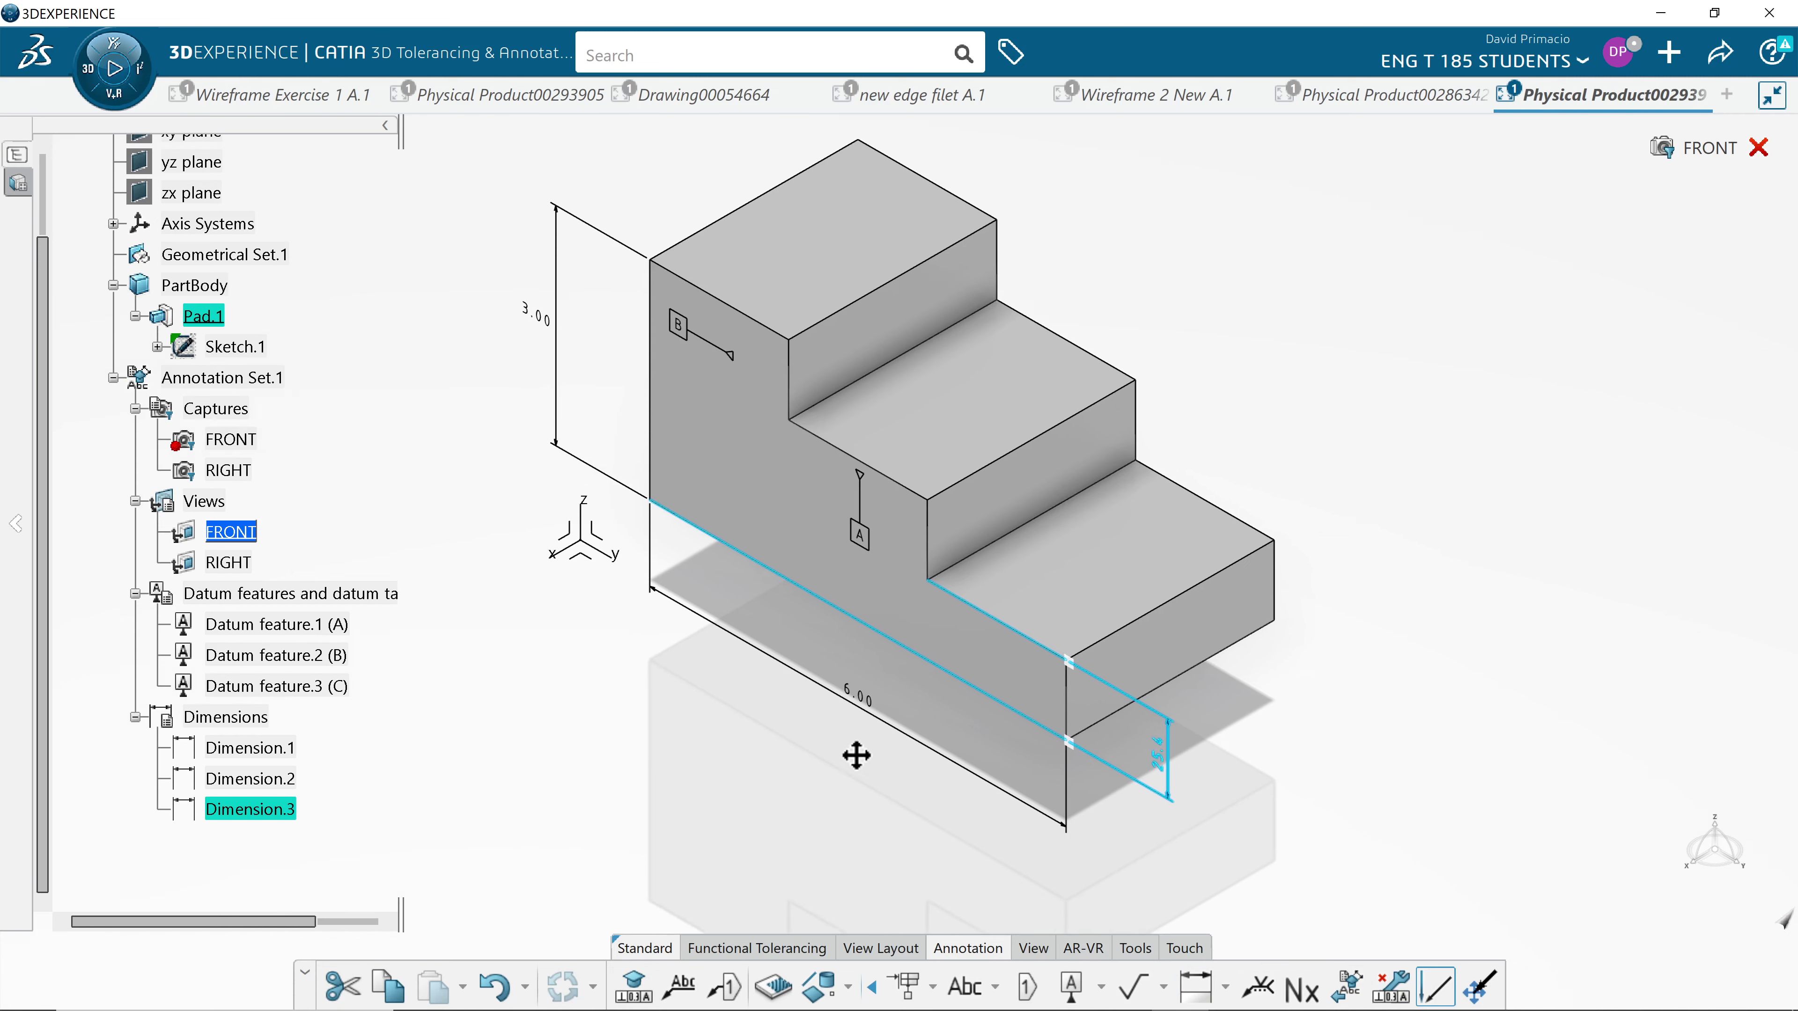
left_click(915, 815)
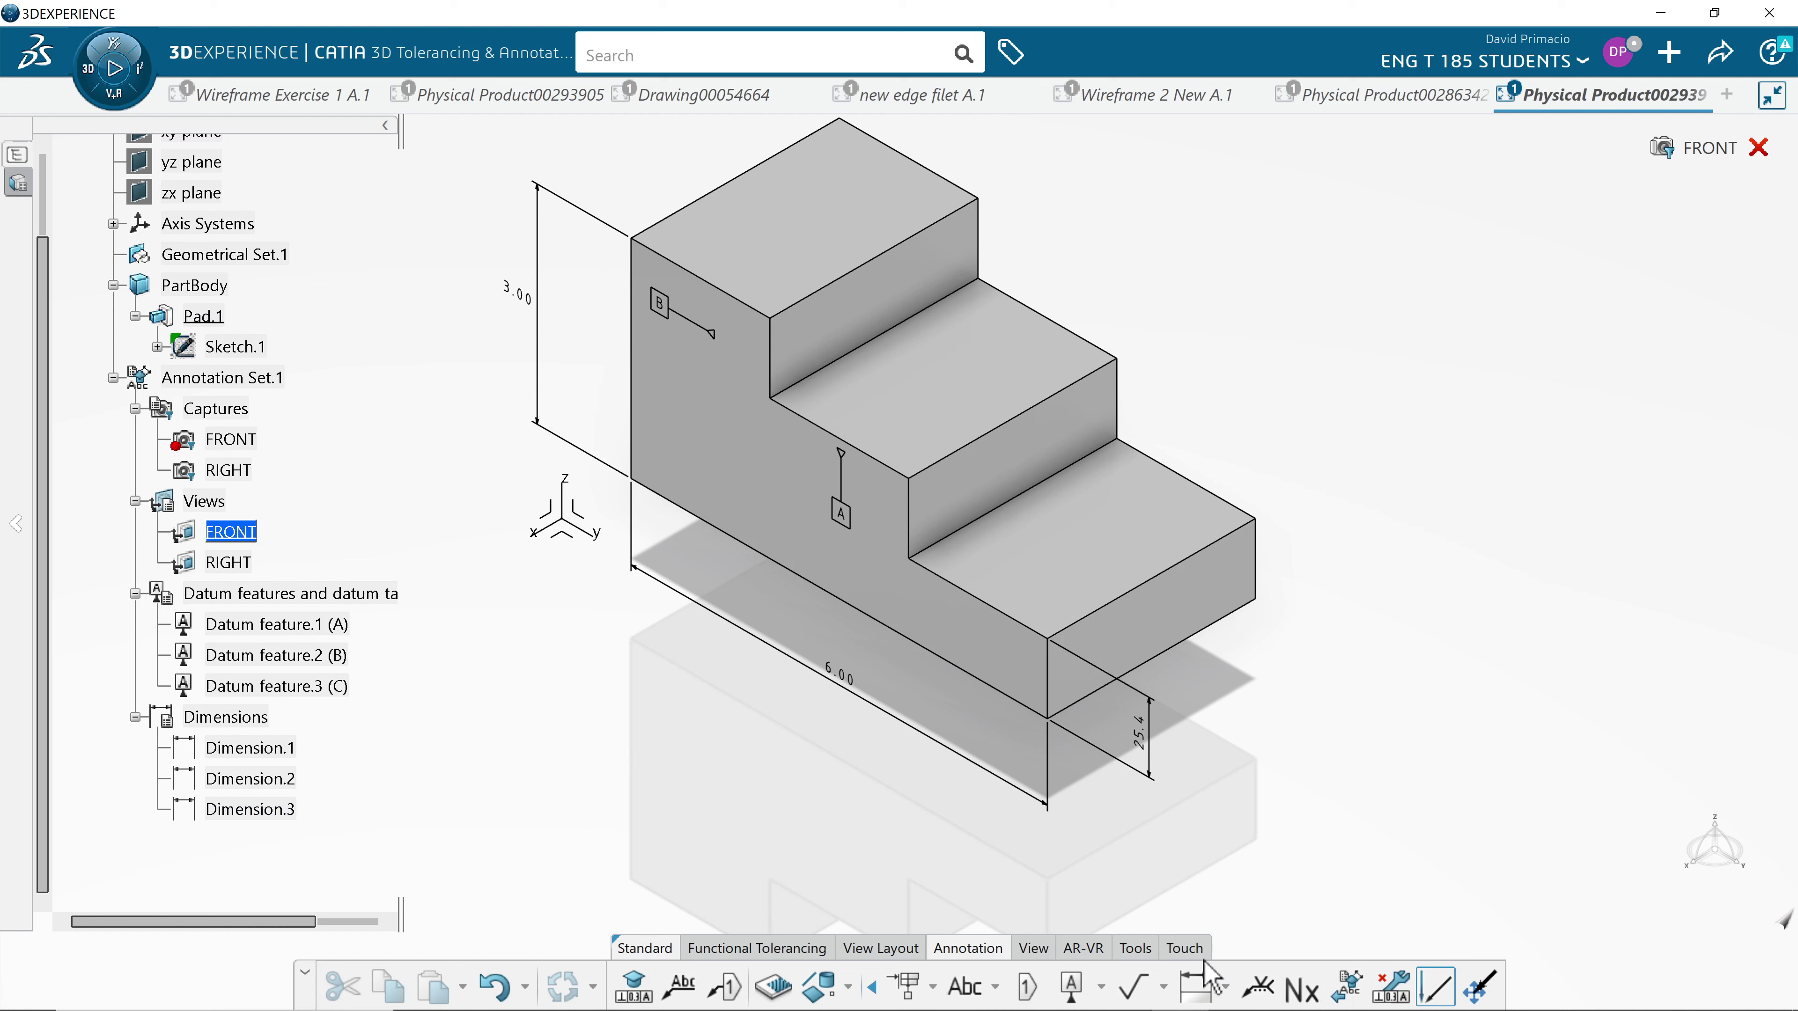
left_click(1202, 987)
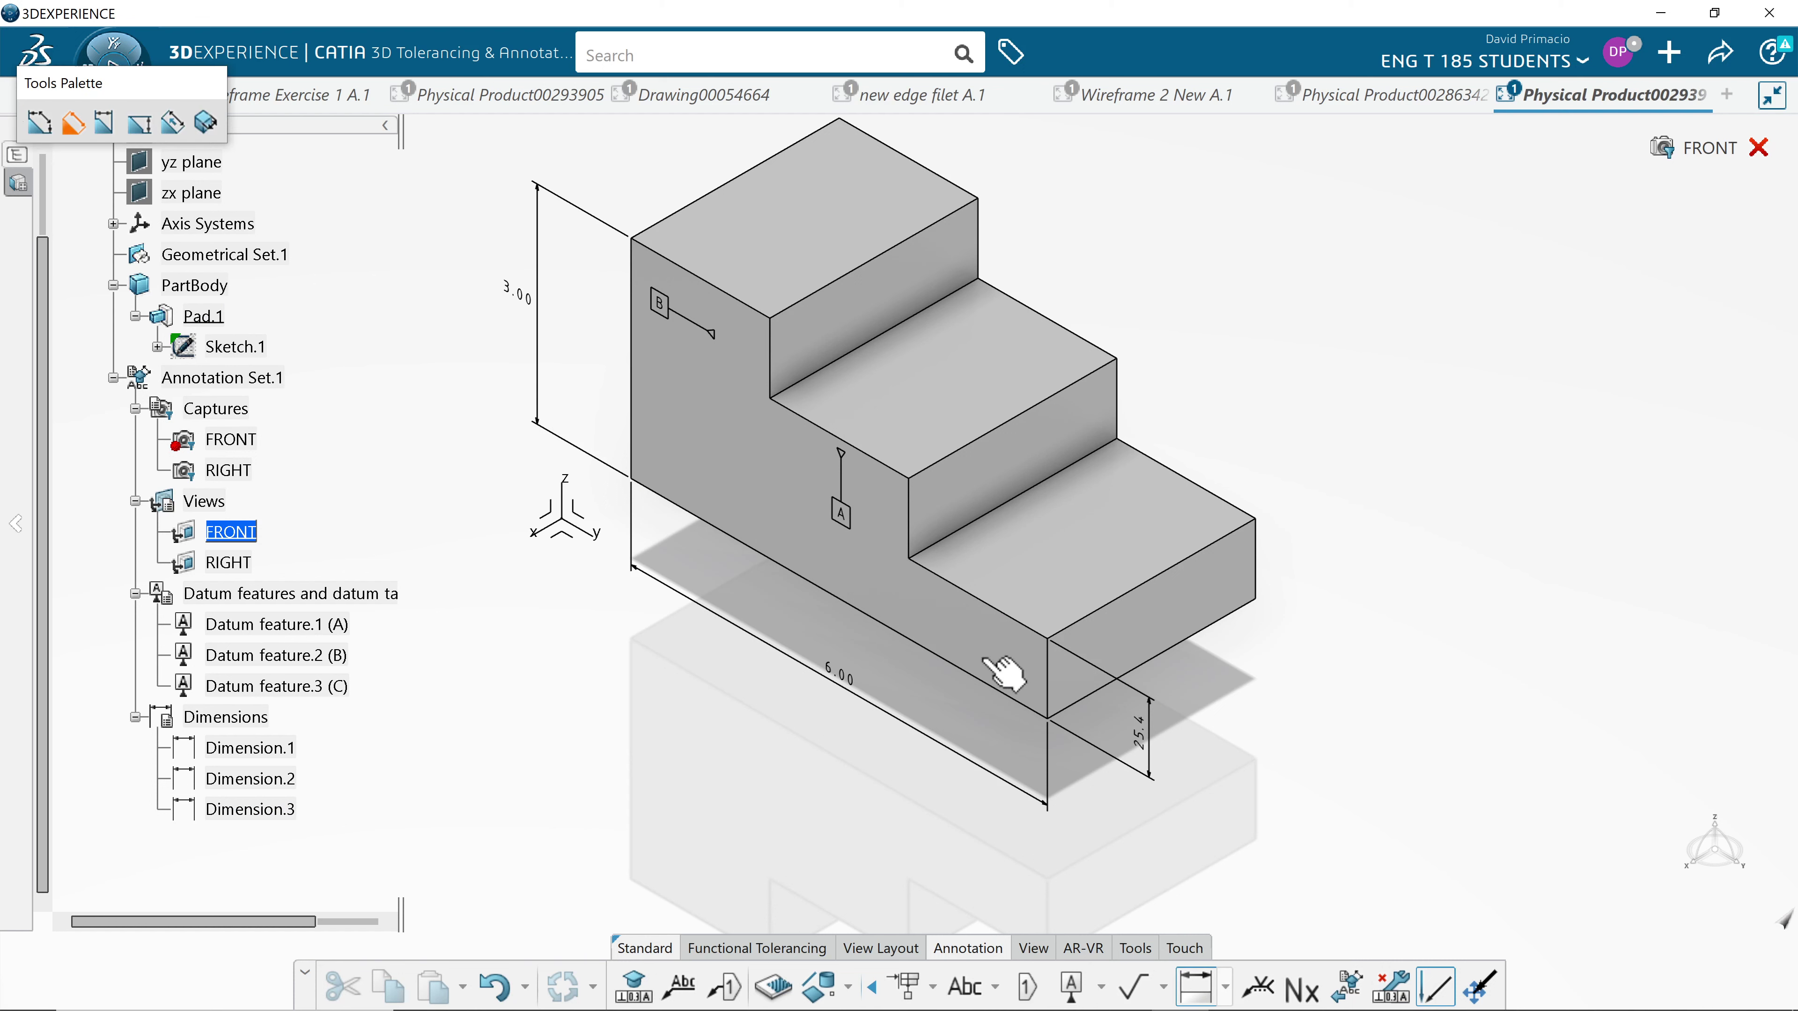
Add a 50.8 middle-step height dimension beside the 25.4 one.
left_click(929, 654)
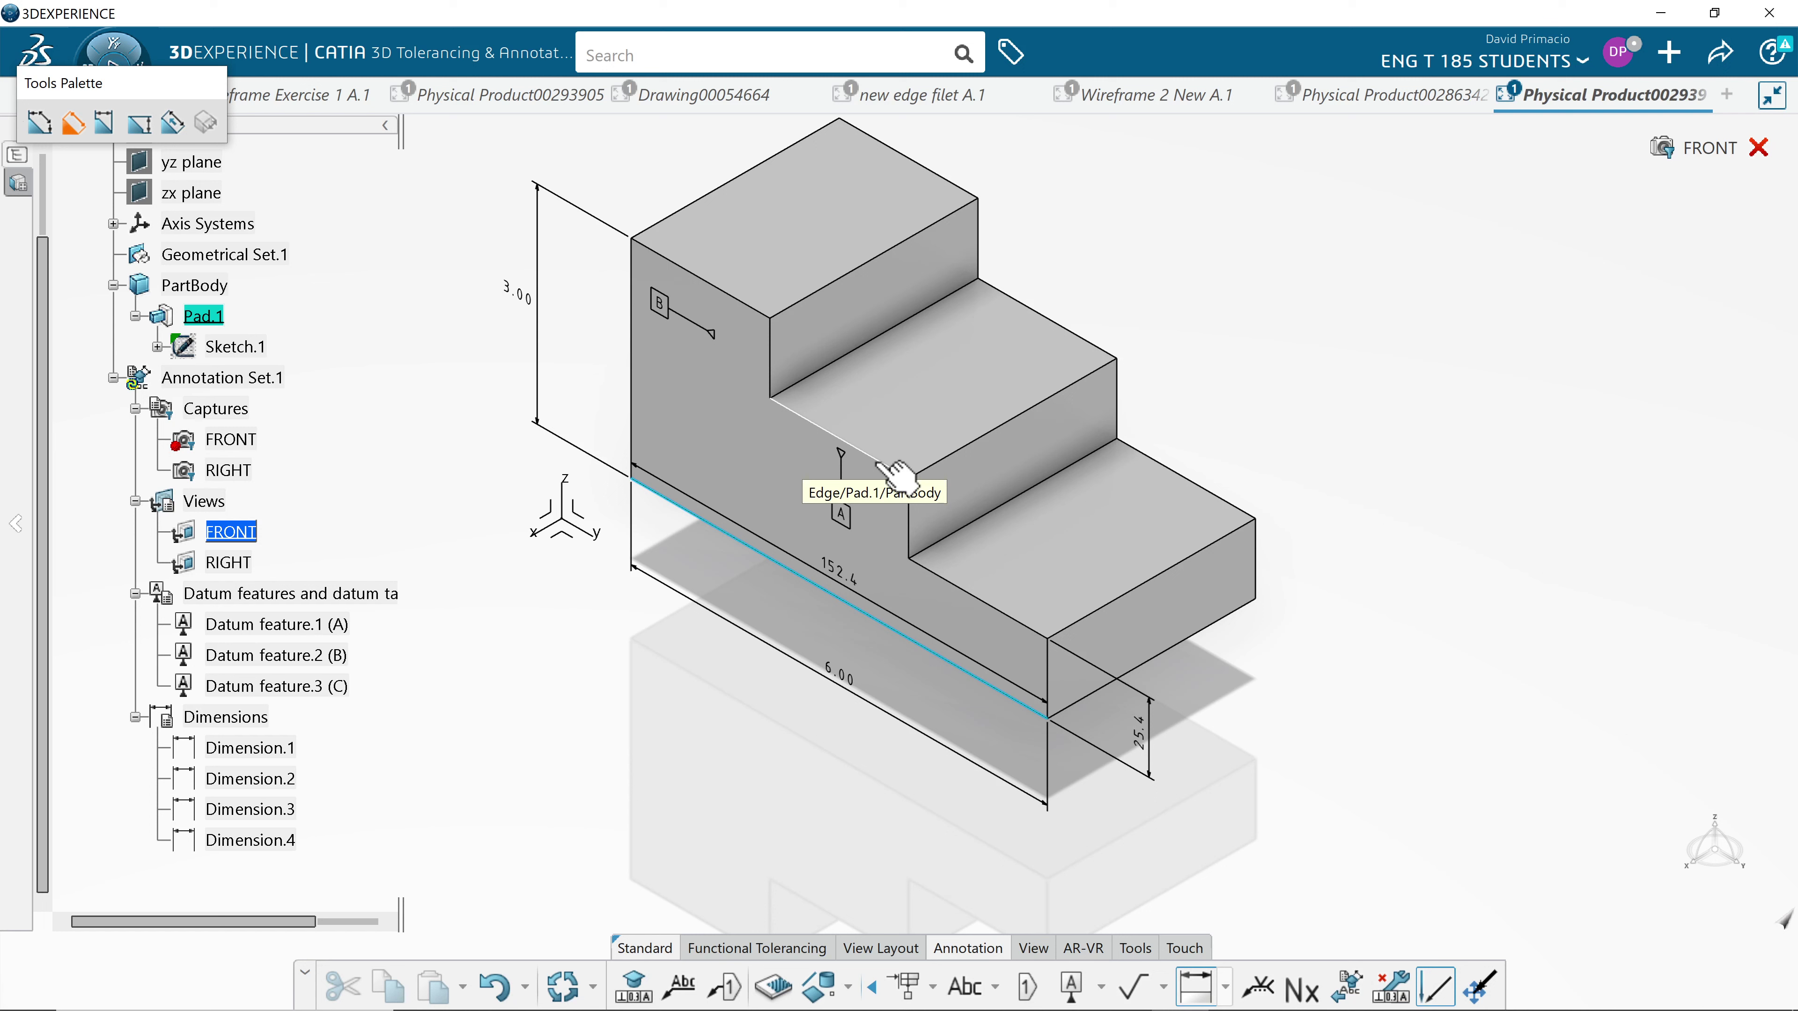
left_click(894, 471)
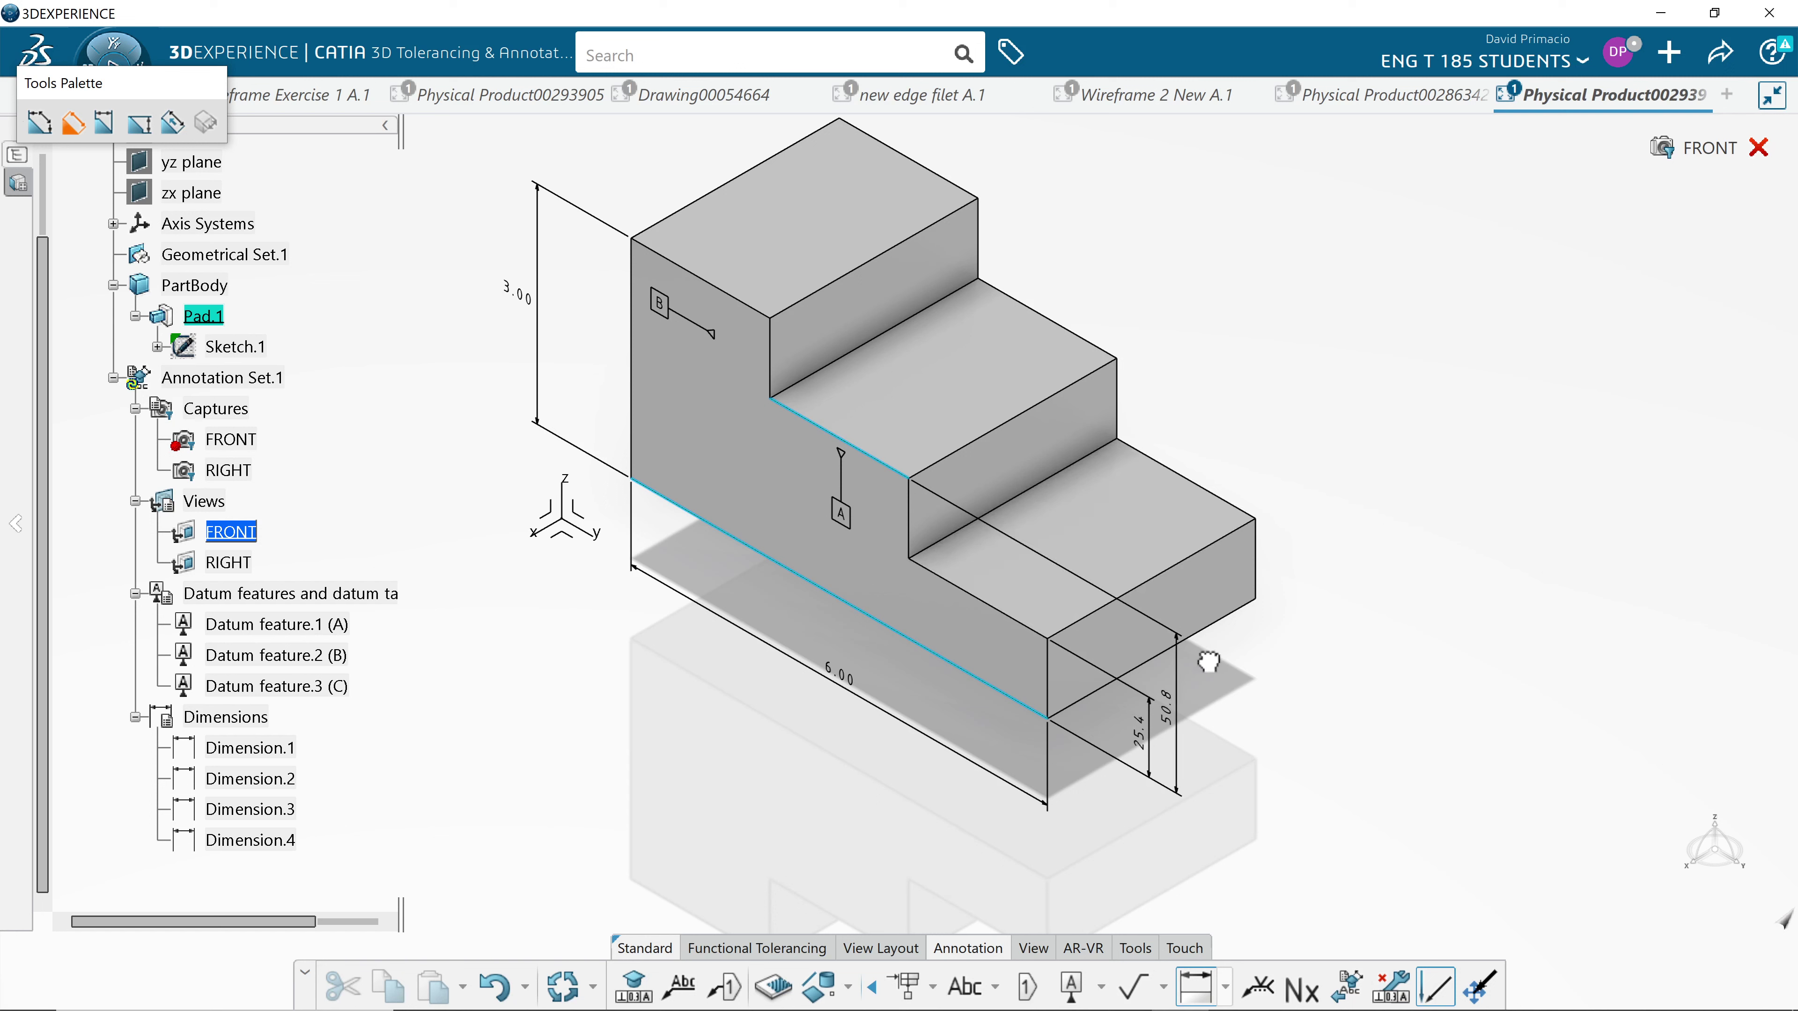
left_click(1233, 688)
left_click(1146, 851)
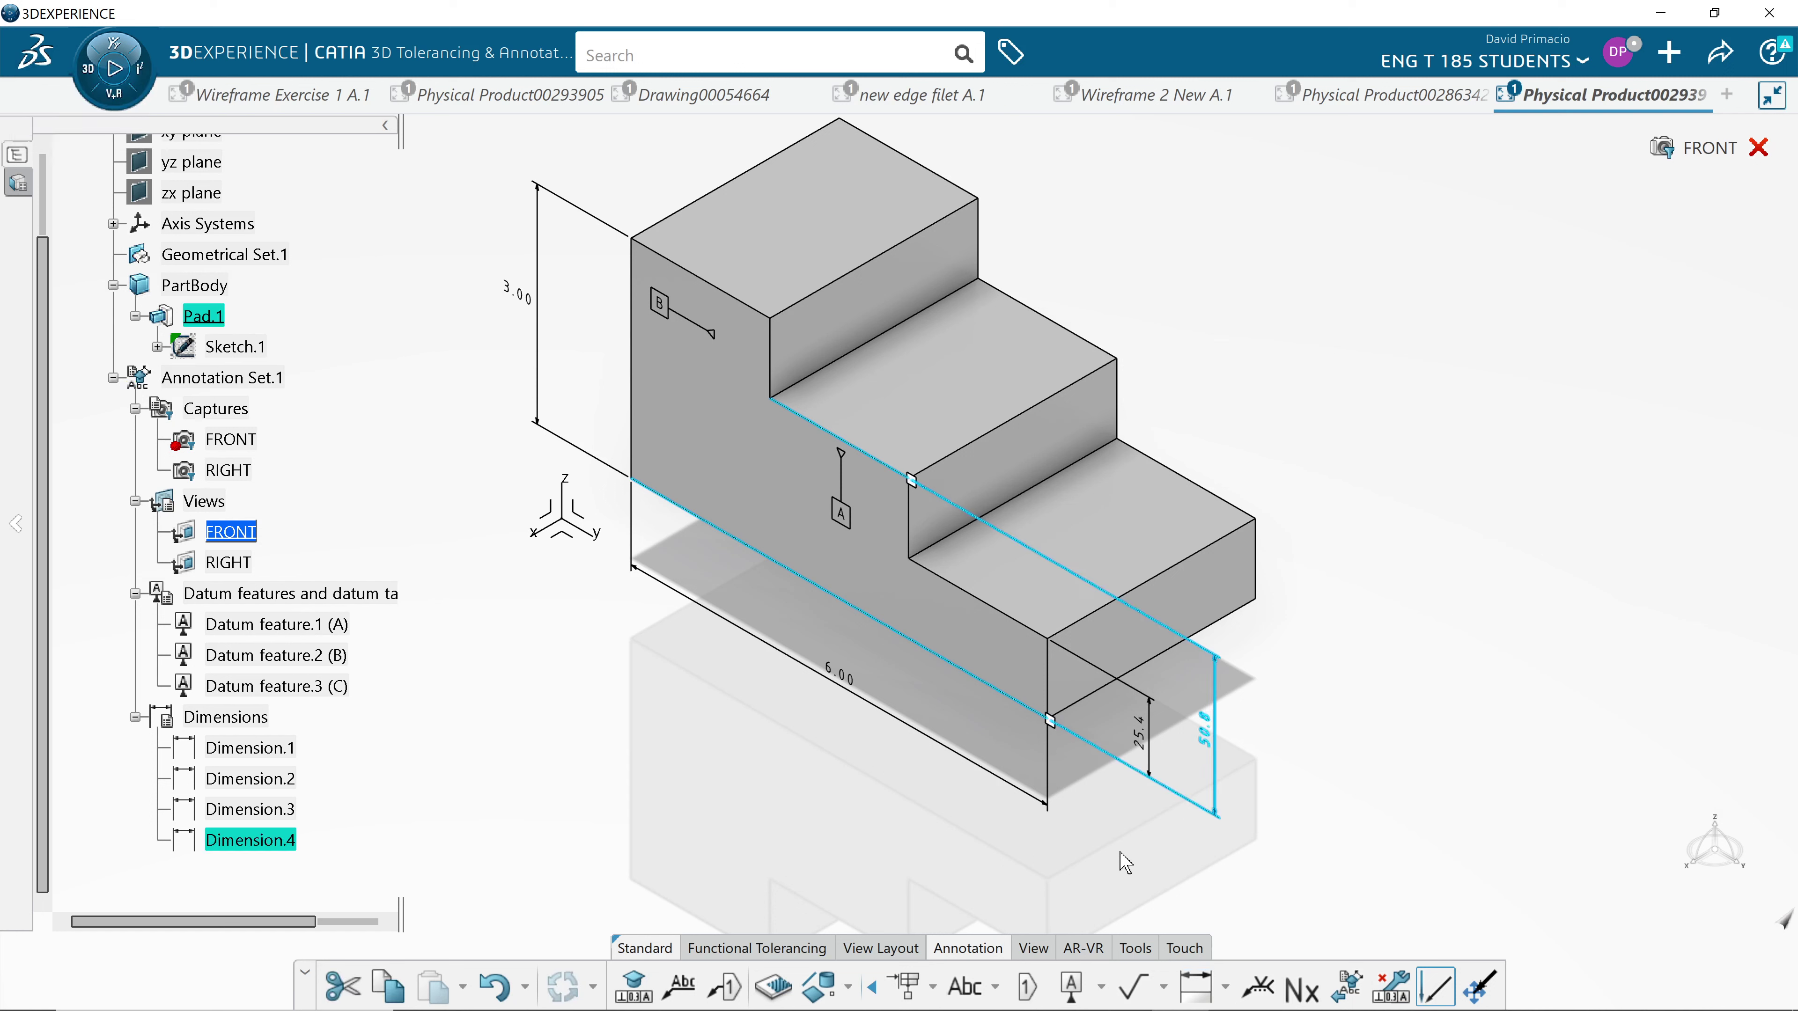
Add the 50.8 top-step width and 101.6 second-step width dimensions along the top.
left_click(1194, 990)
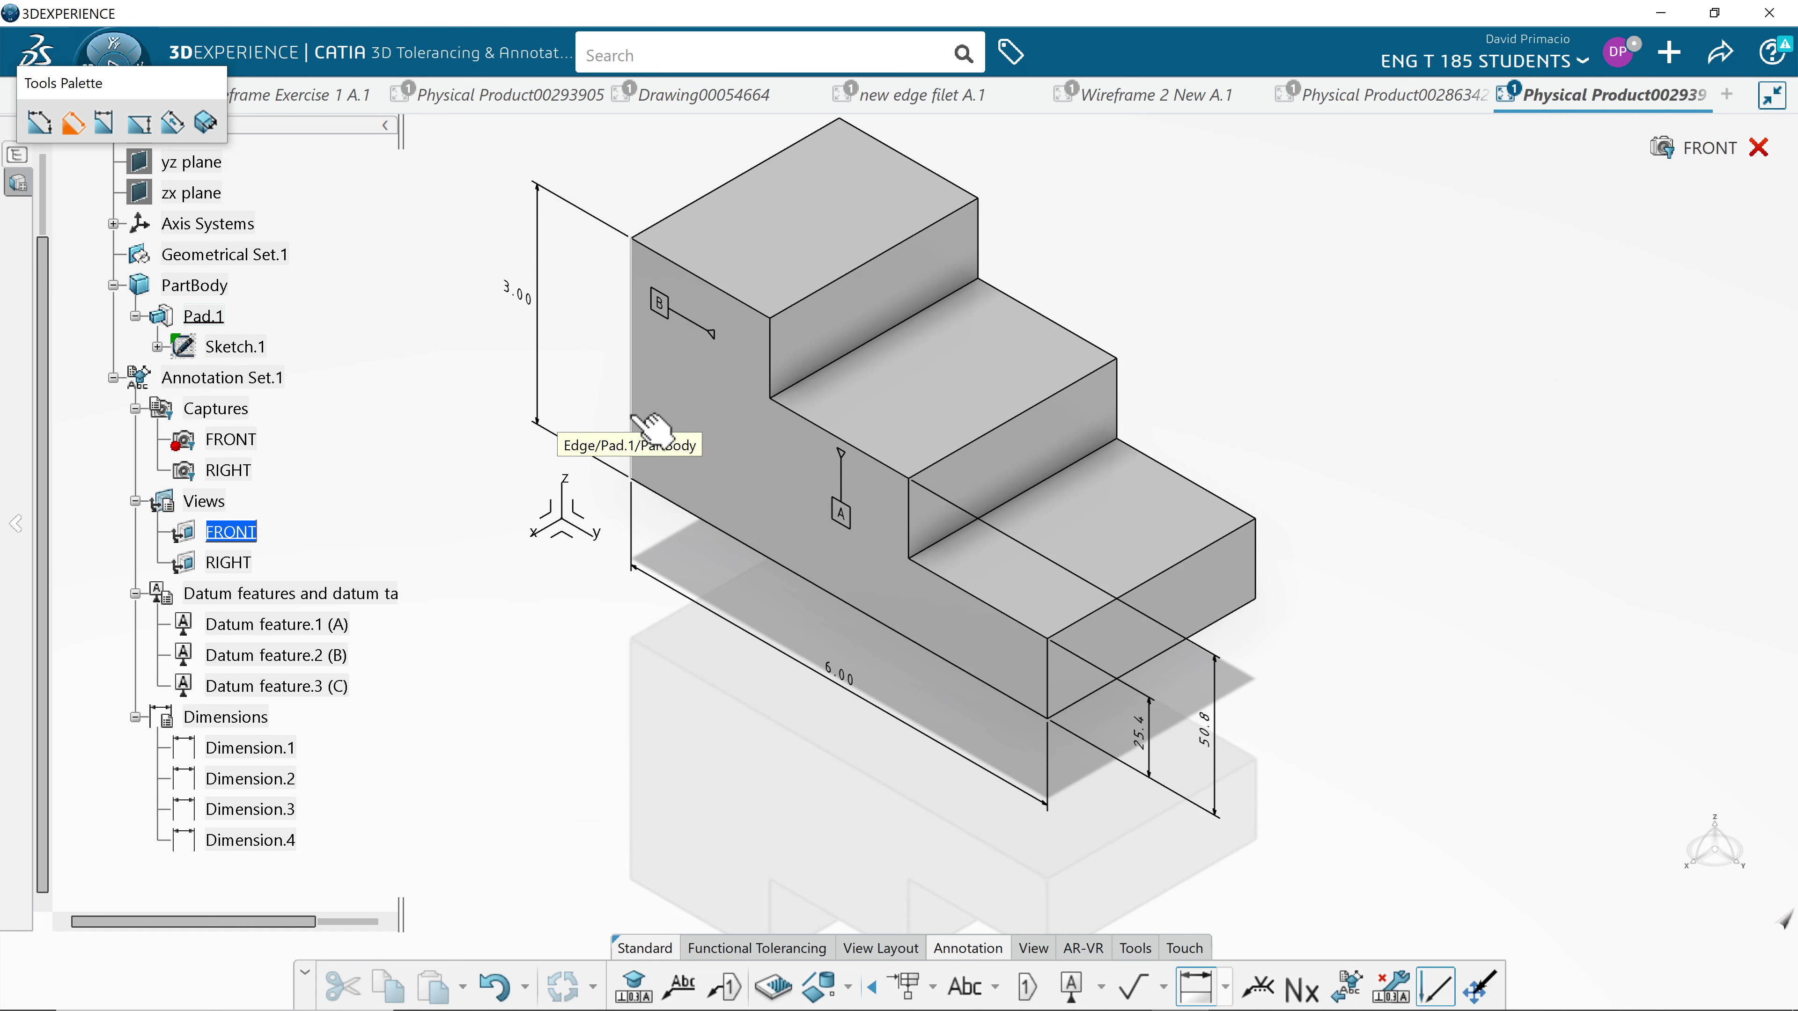
left_click(633, 417)
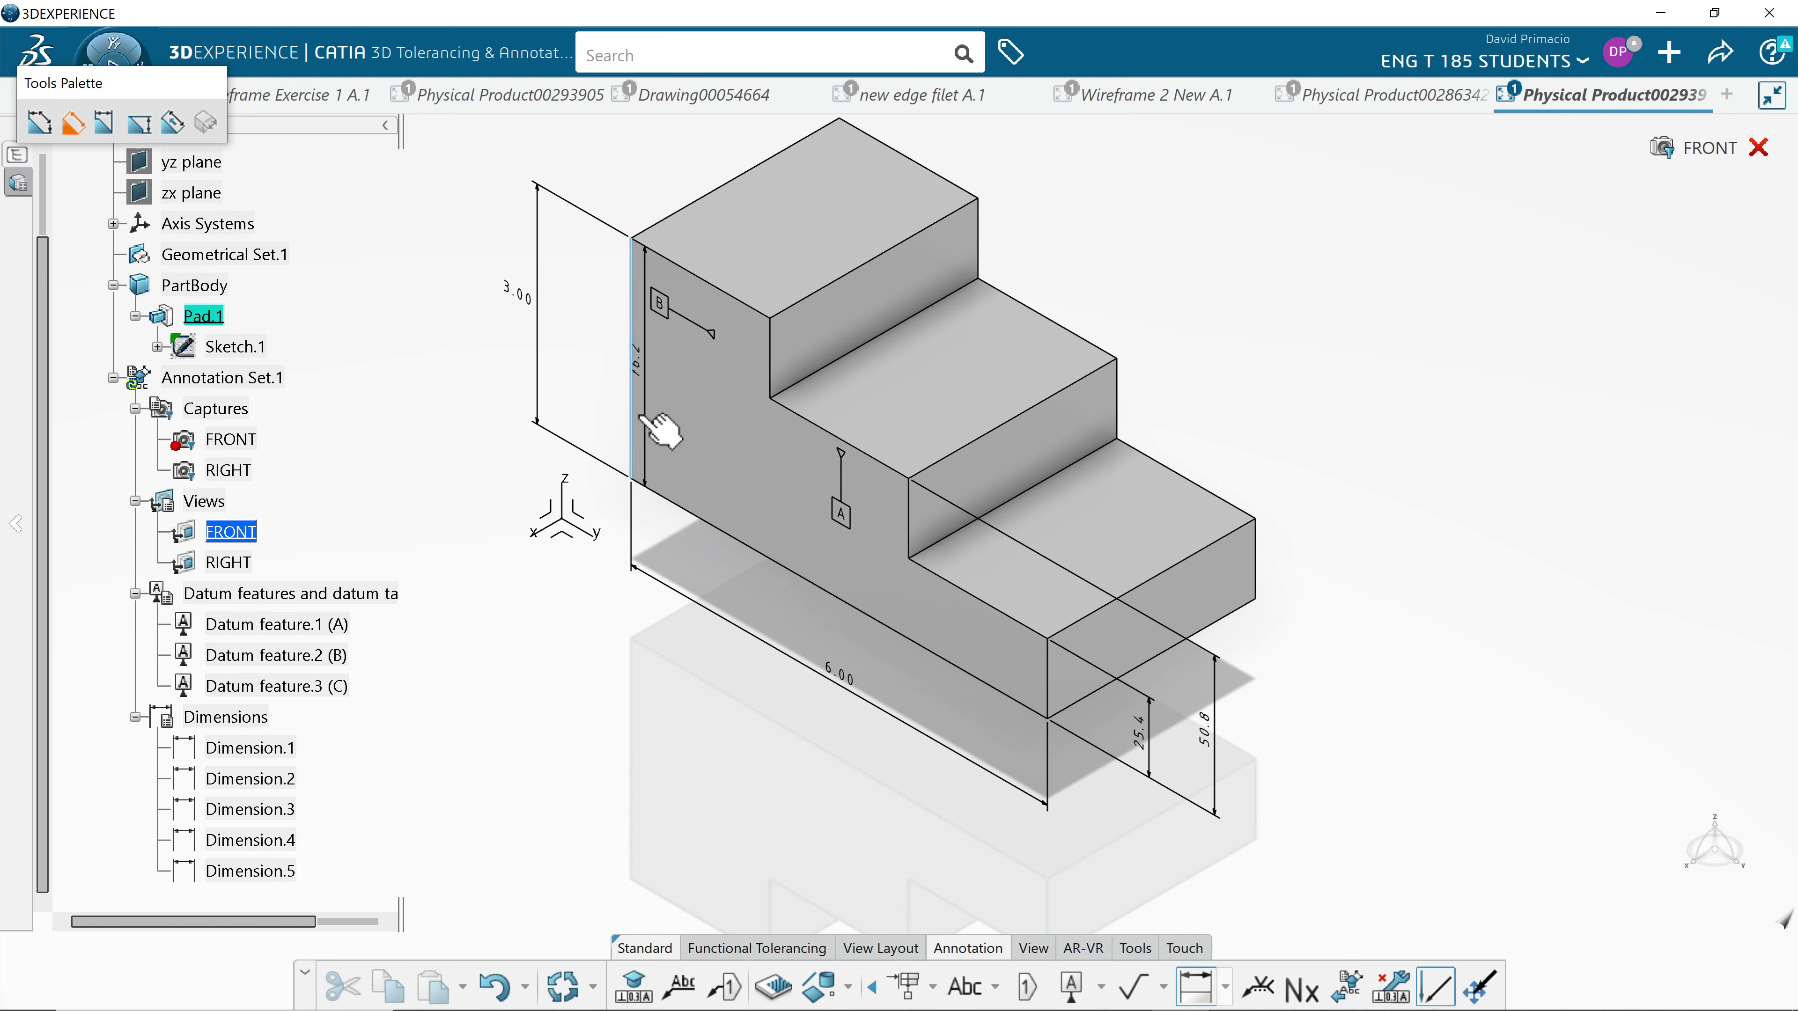
left_click(772, 358)
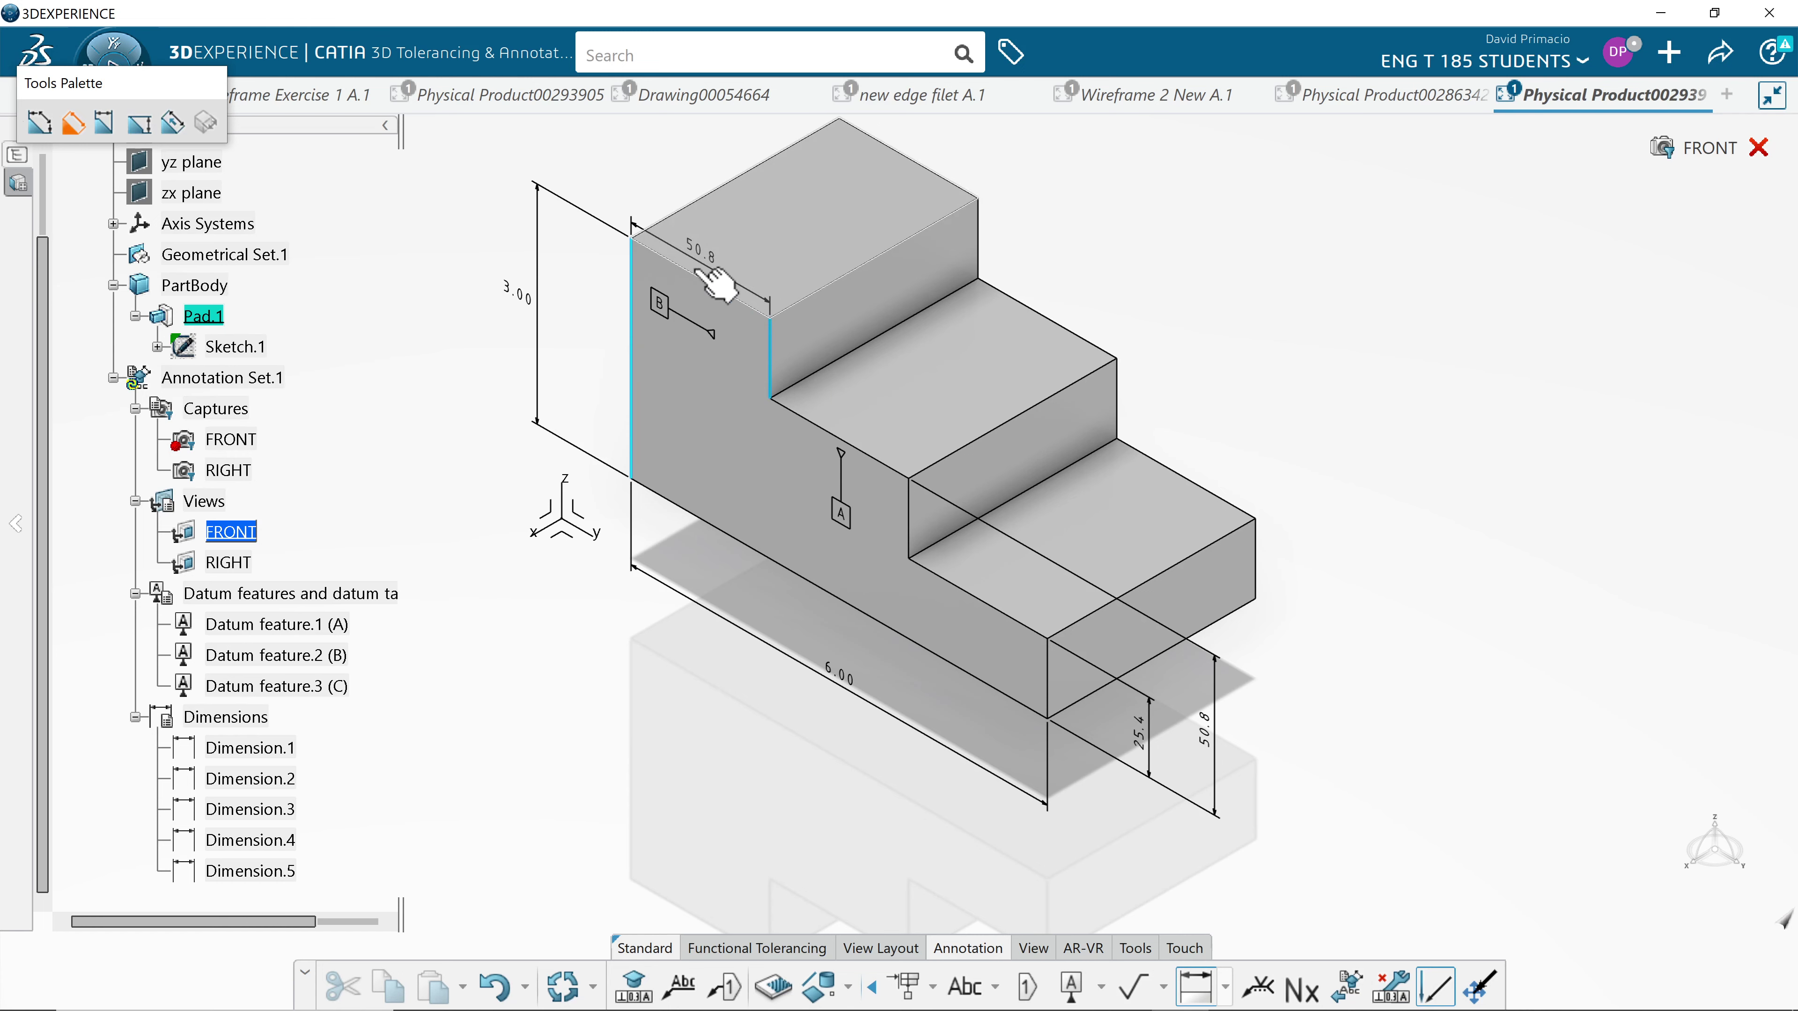
middle_click_drag(634, 370, 704, 400)
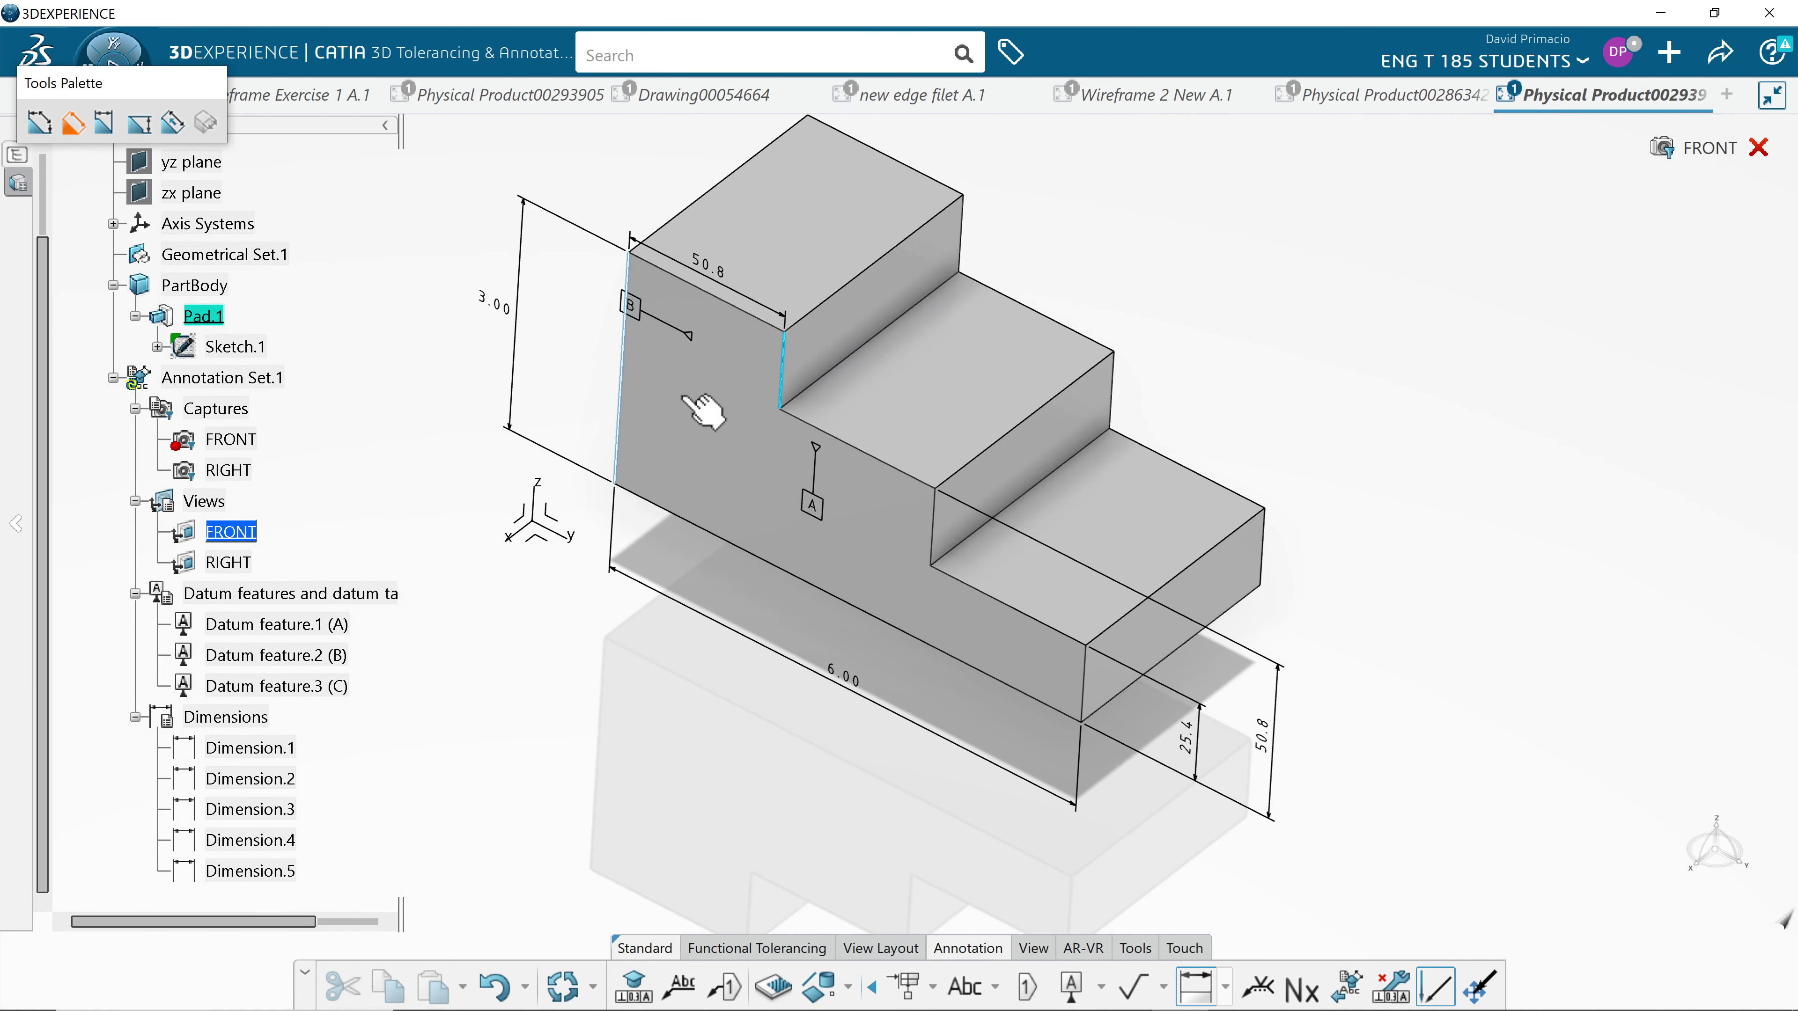
left_click(653, 226)
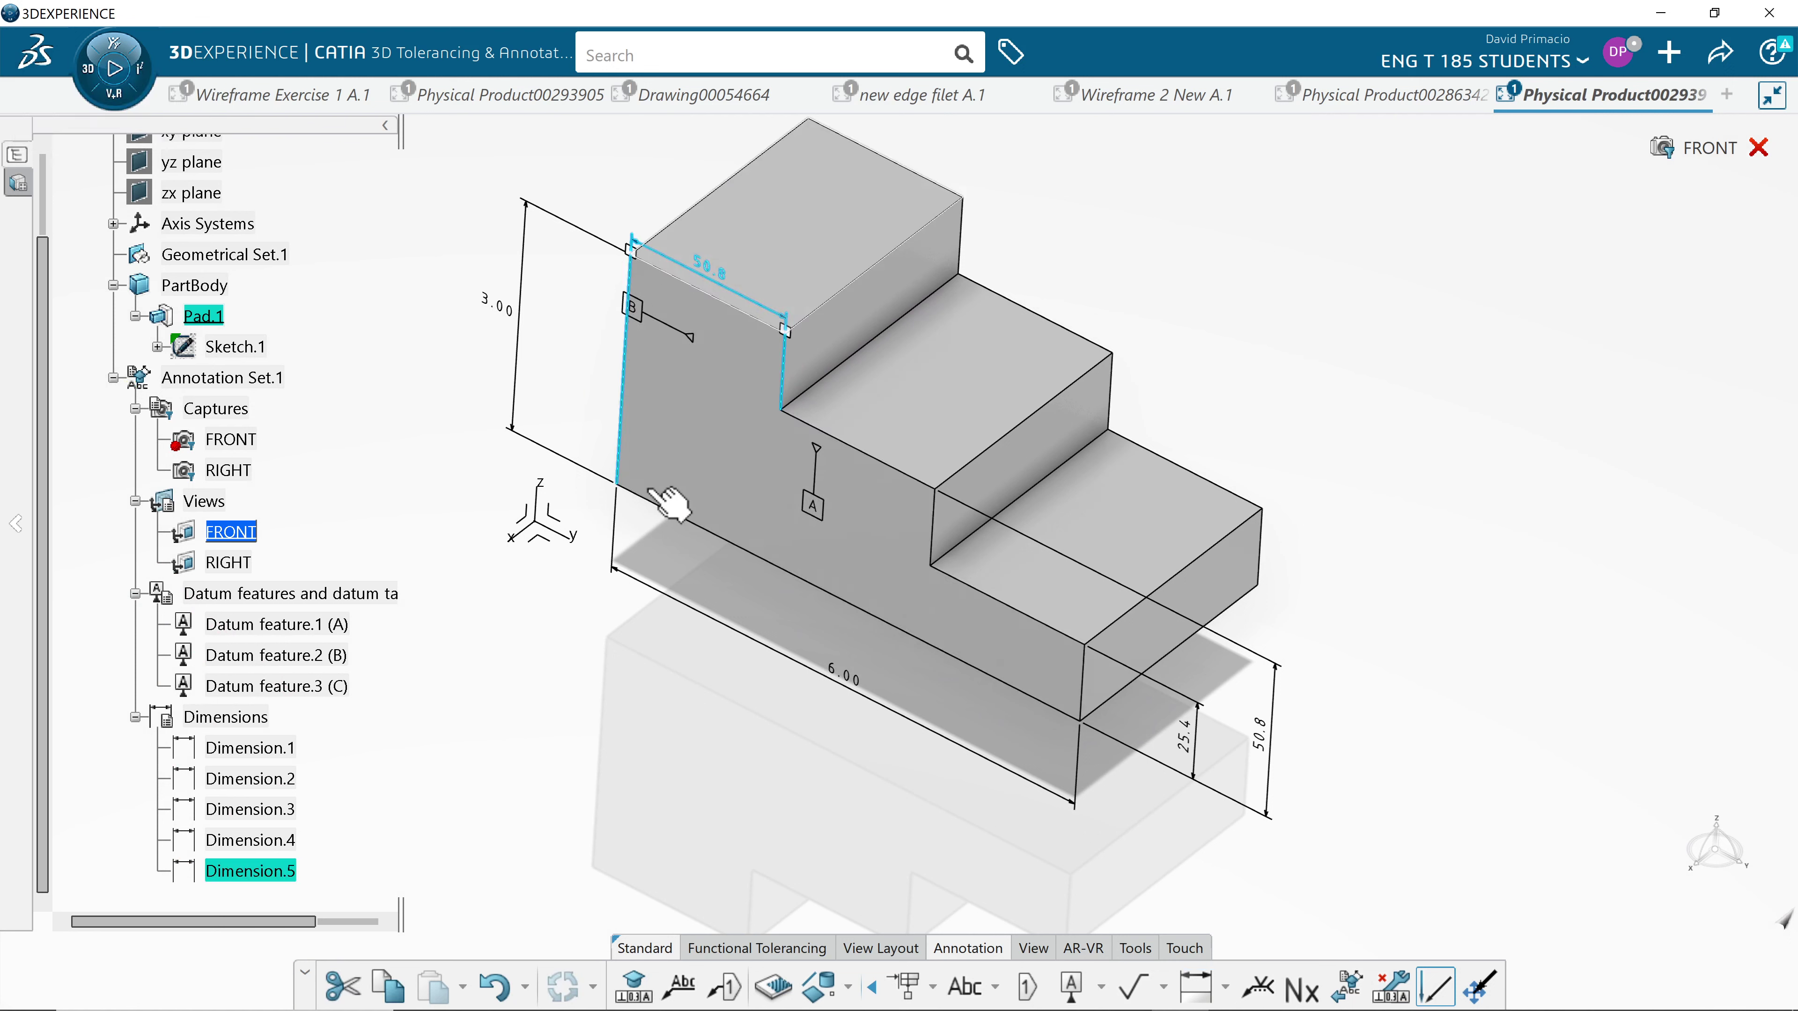
left_click(1195, 995)
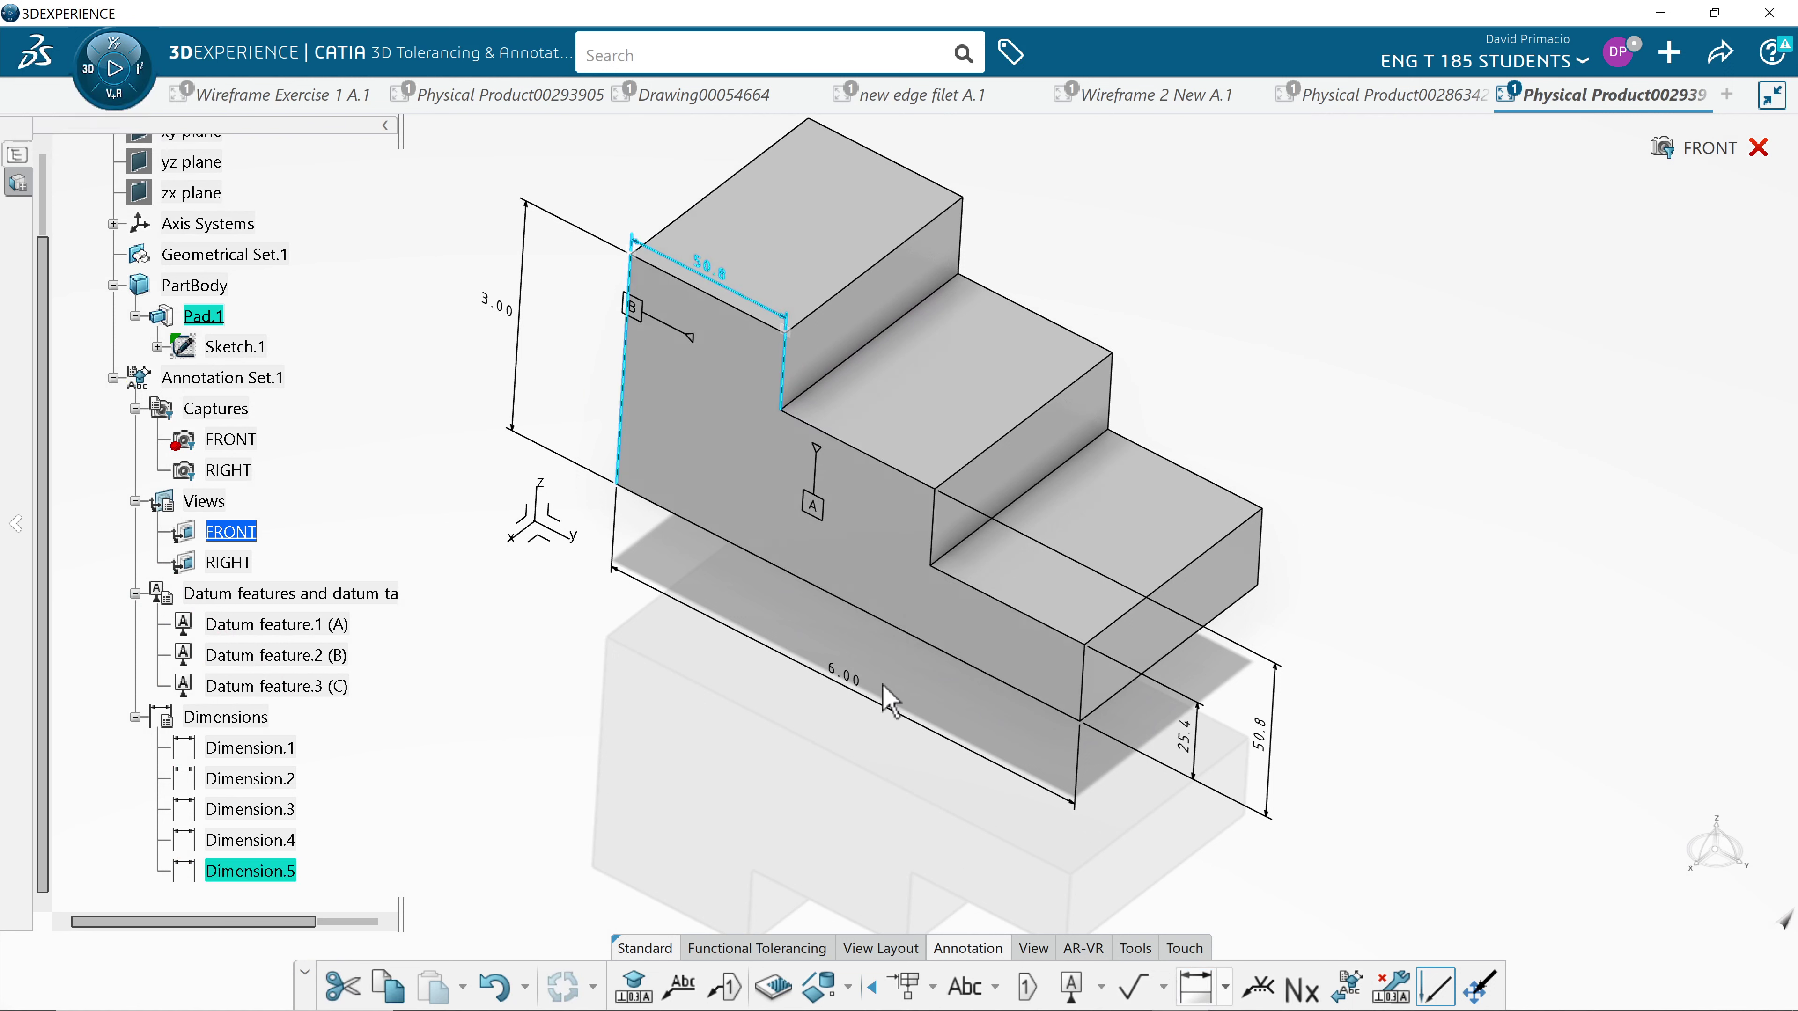
left_click(622, 388)
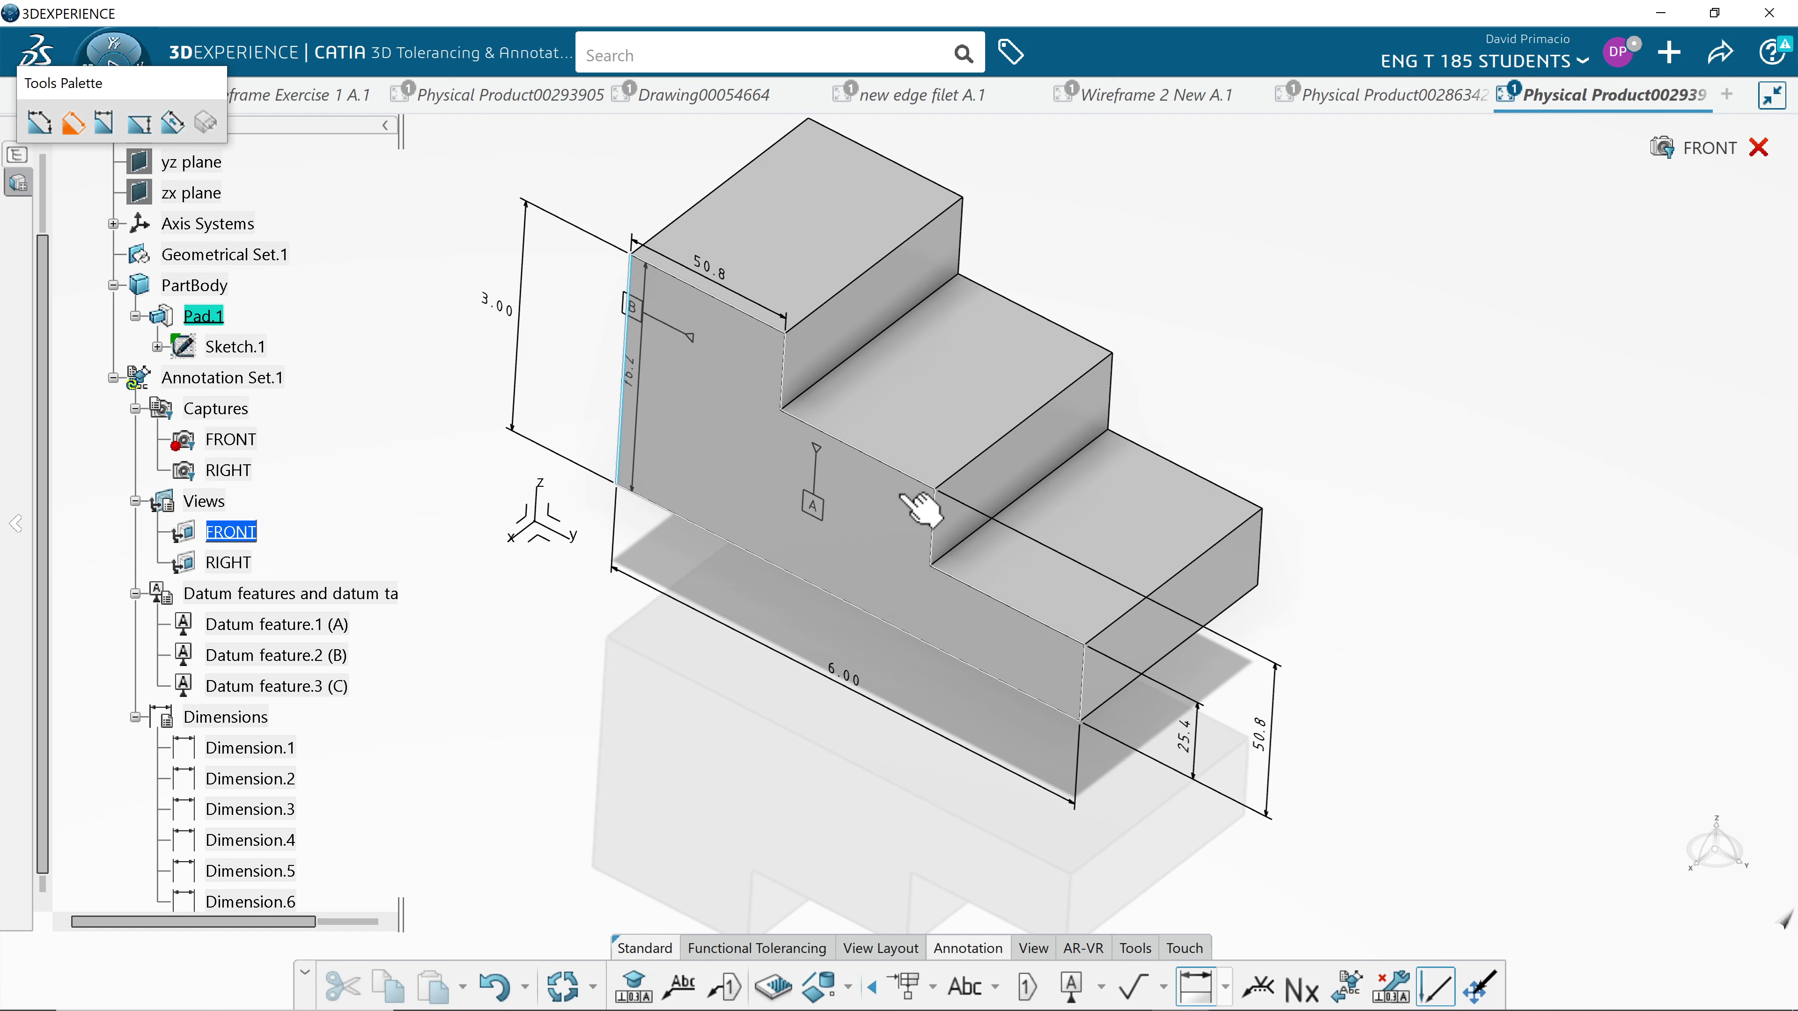
left_click(933, 524)
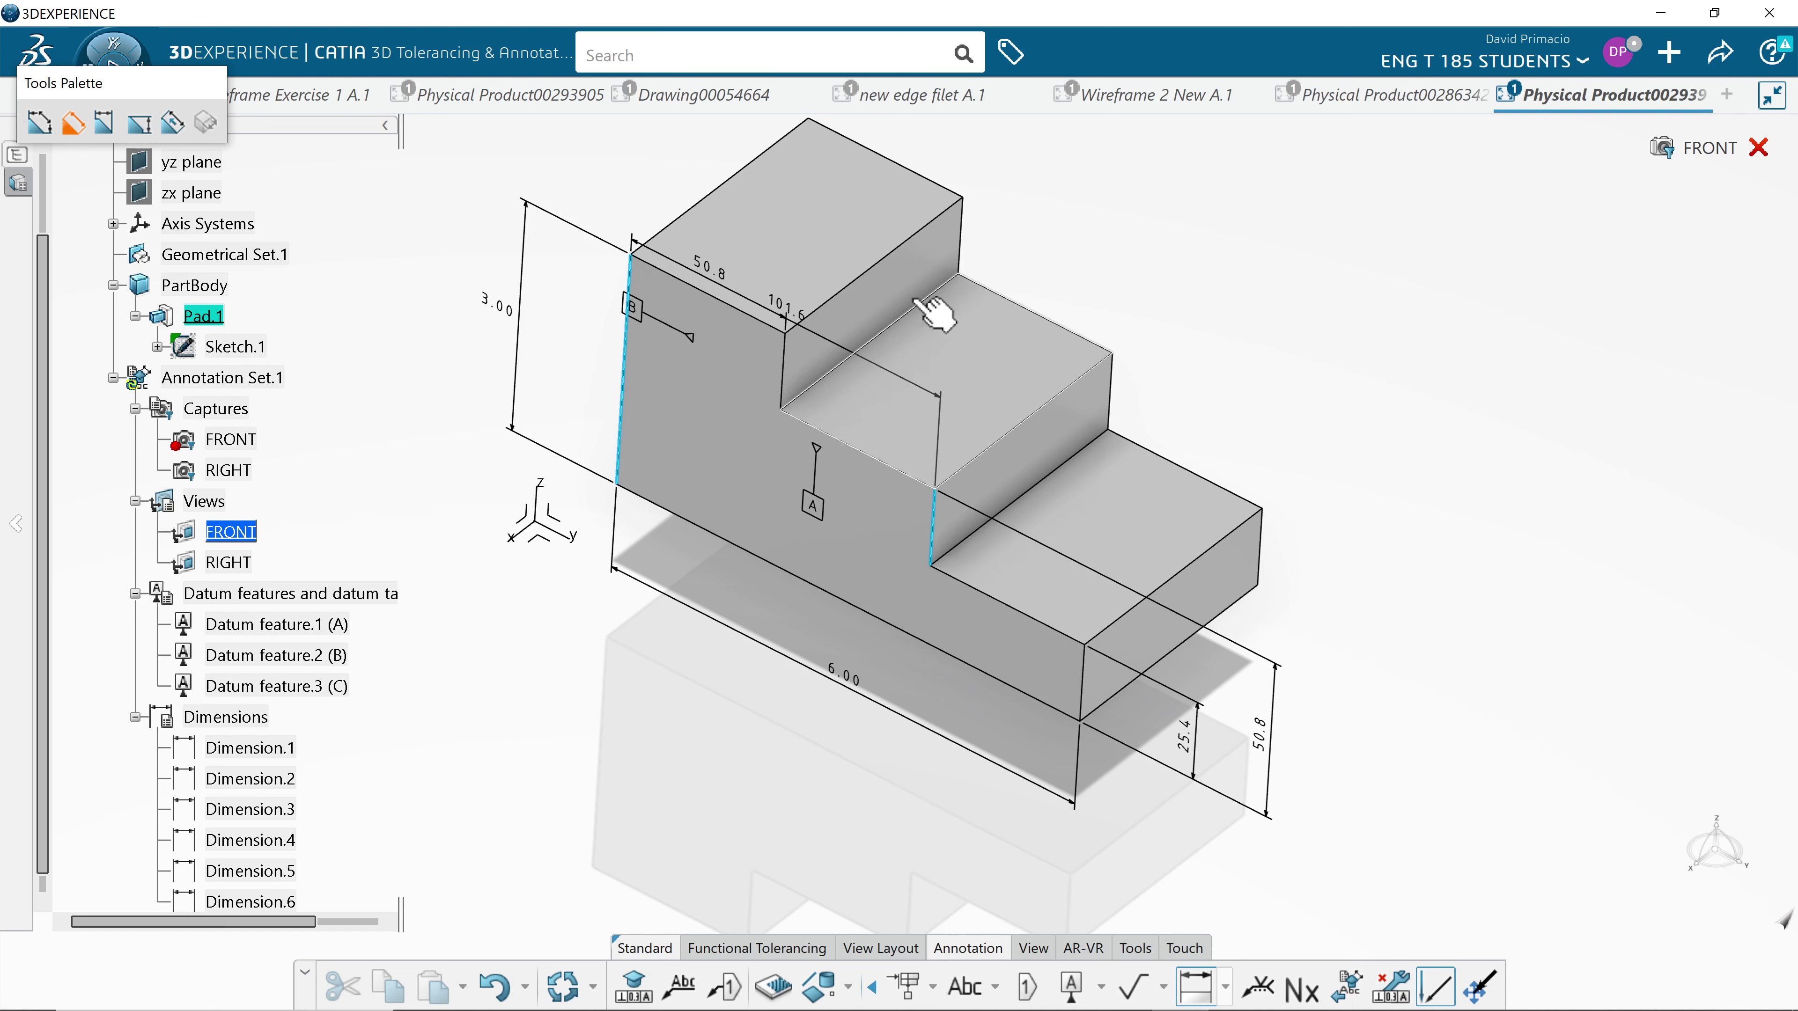
left_click(932, 312)
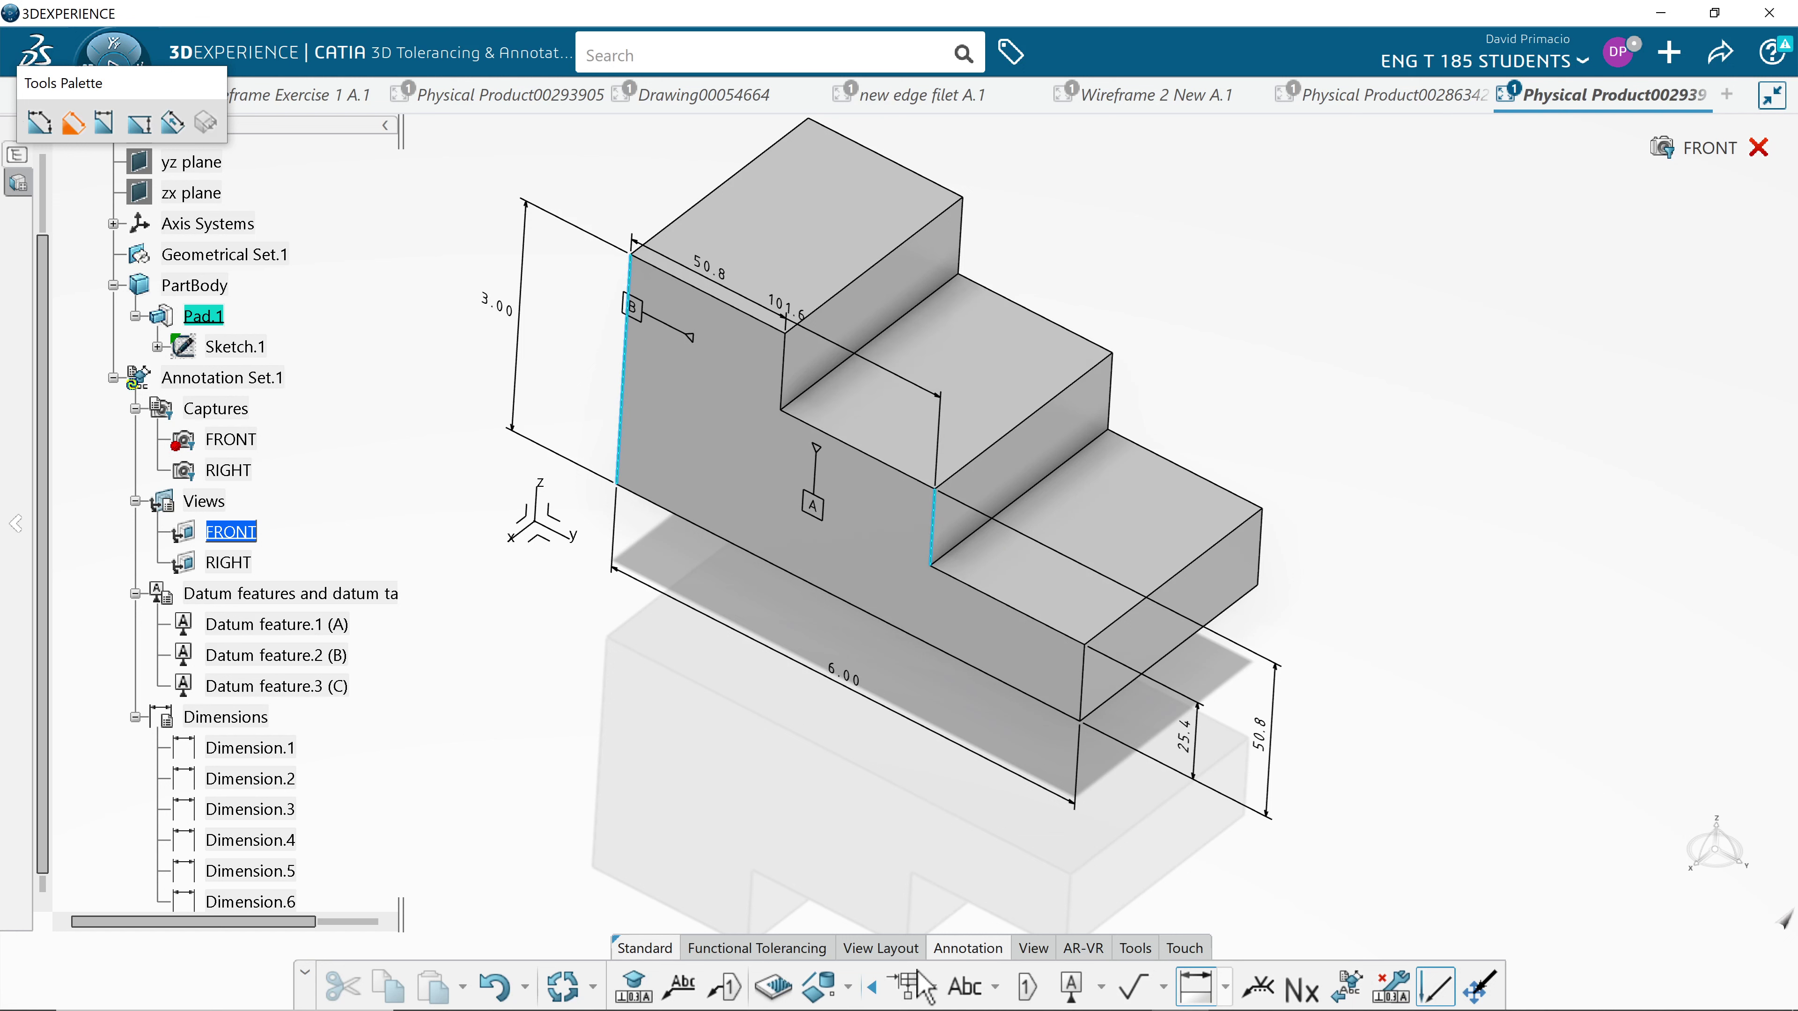
Switch to a flat front view of the block.
left_click(1027, 951)
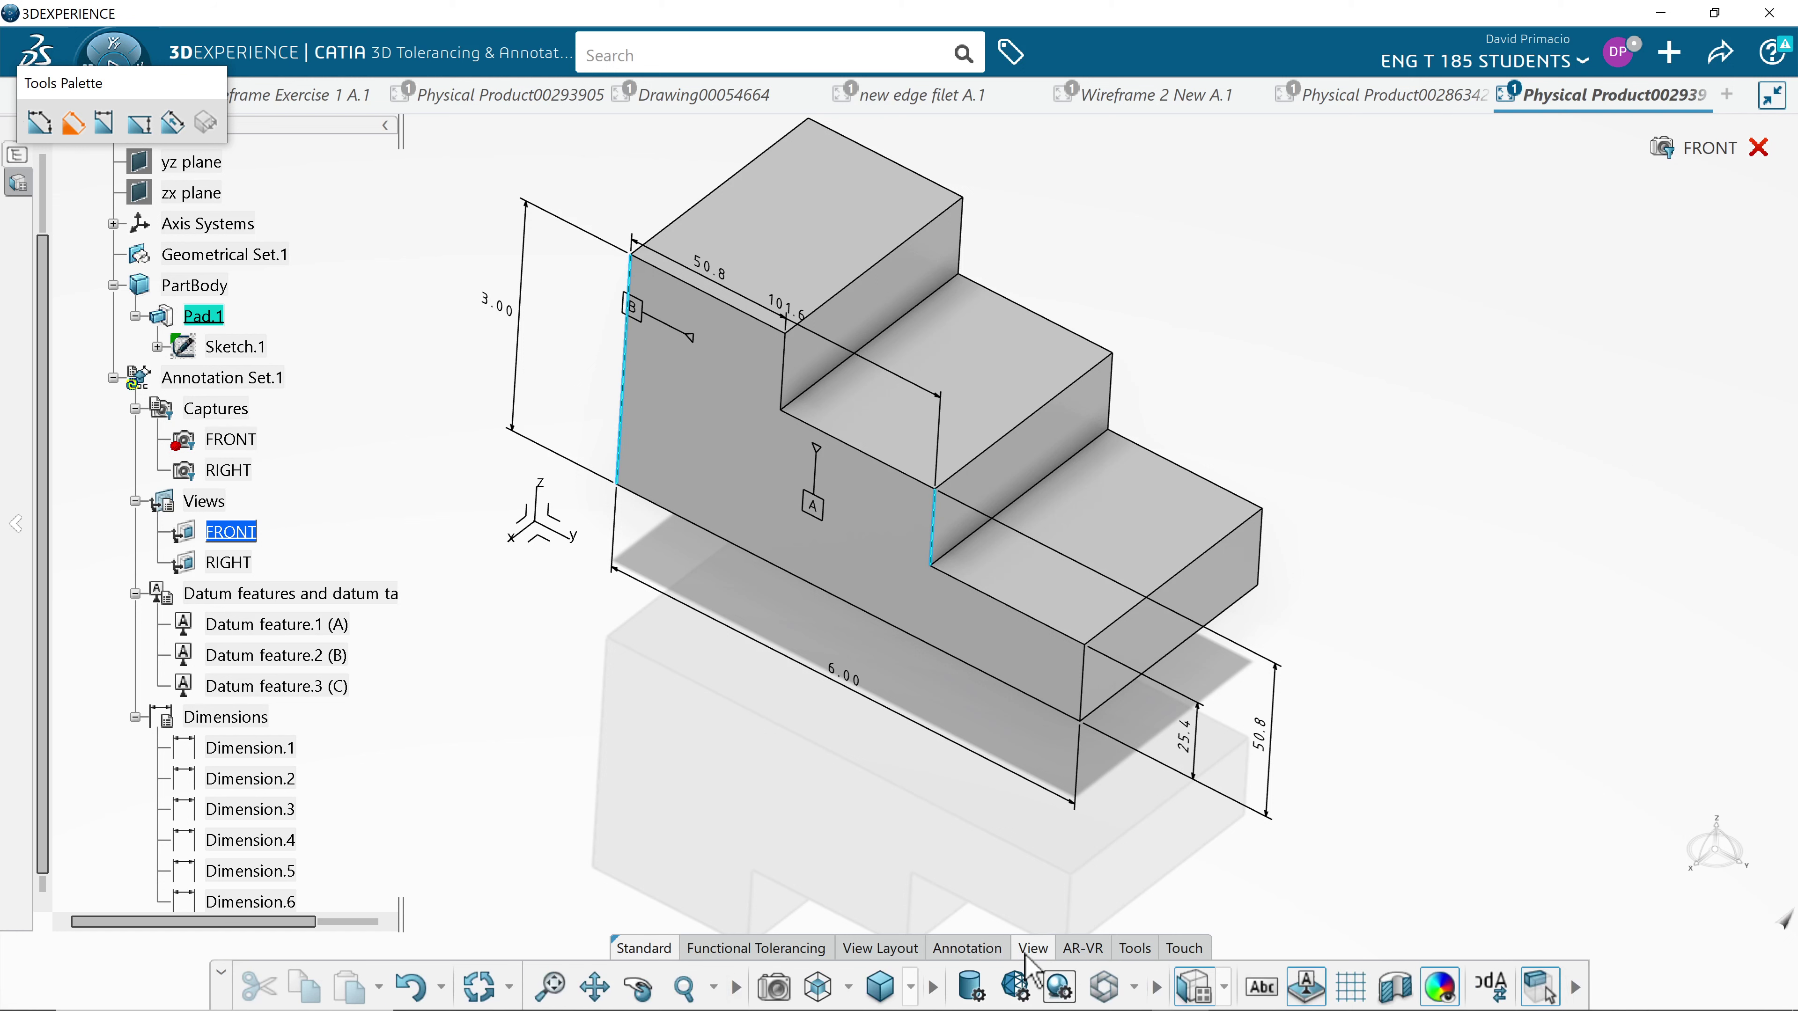
left_click(848, 986)
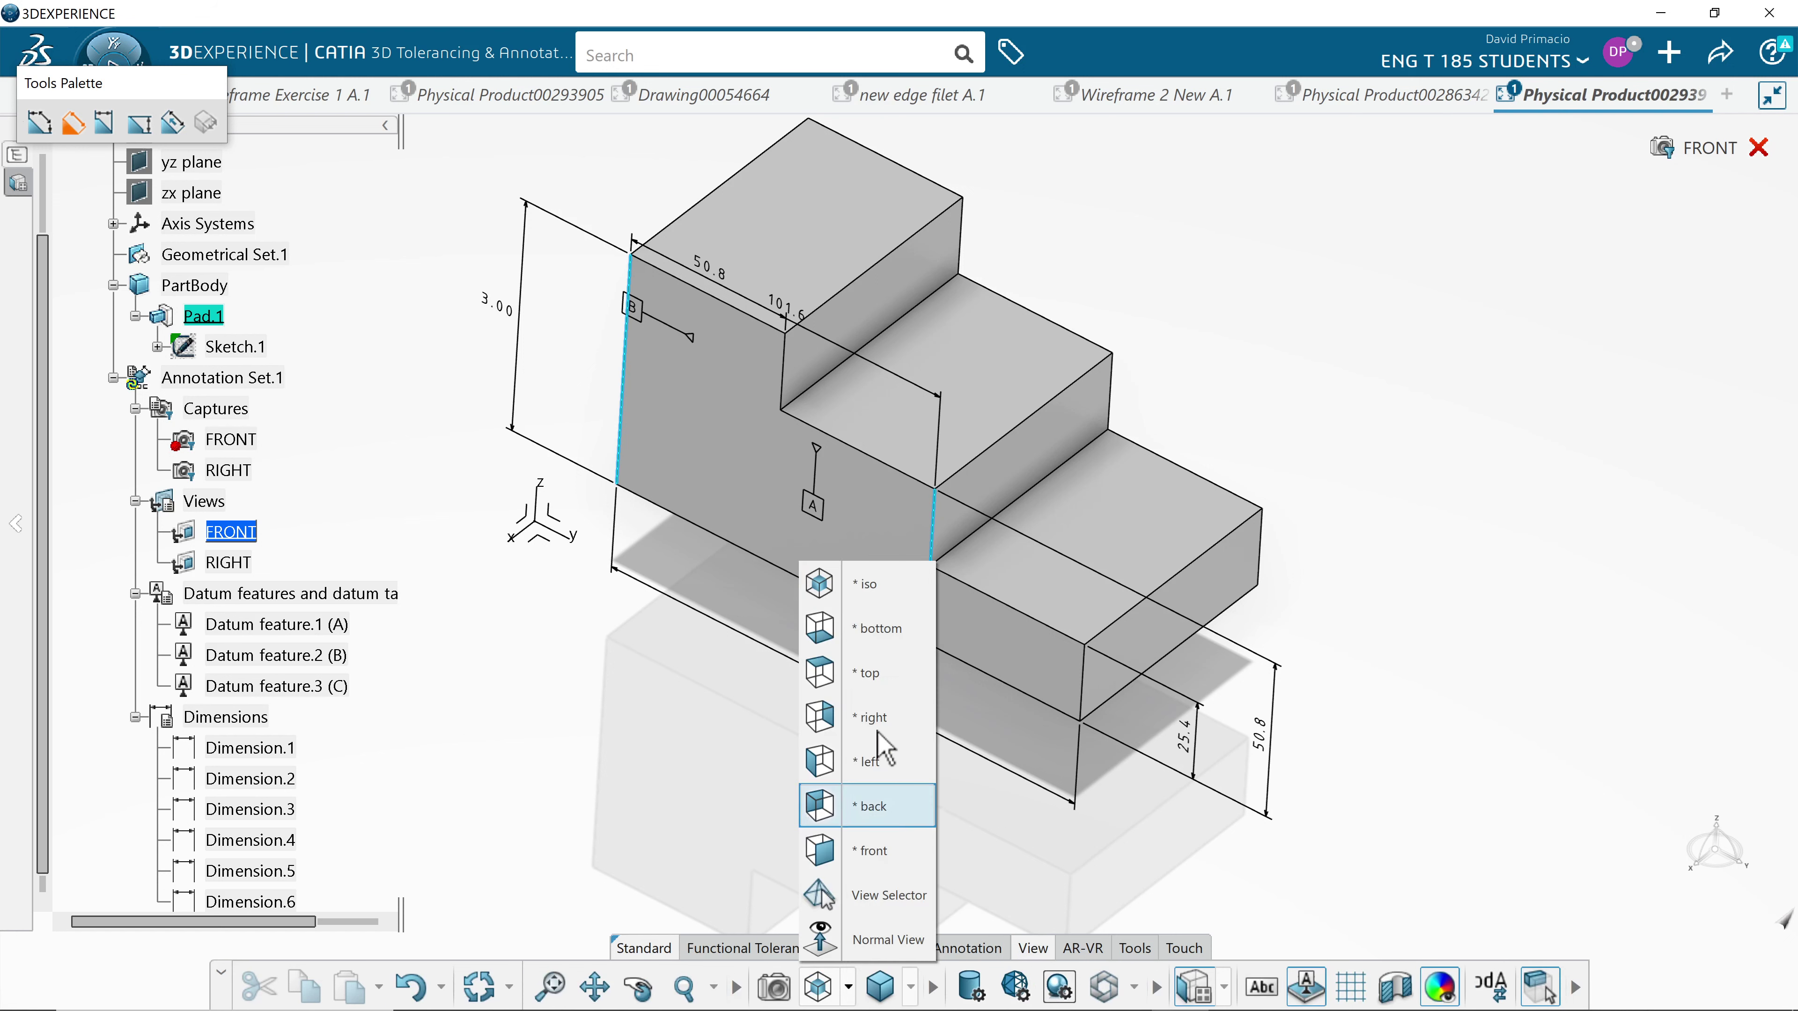
left_click(874, 856)
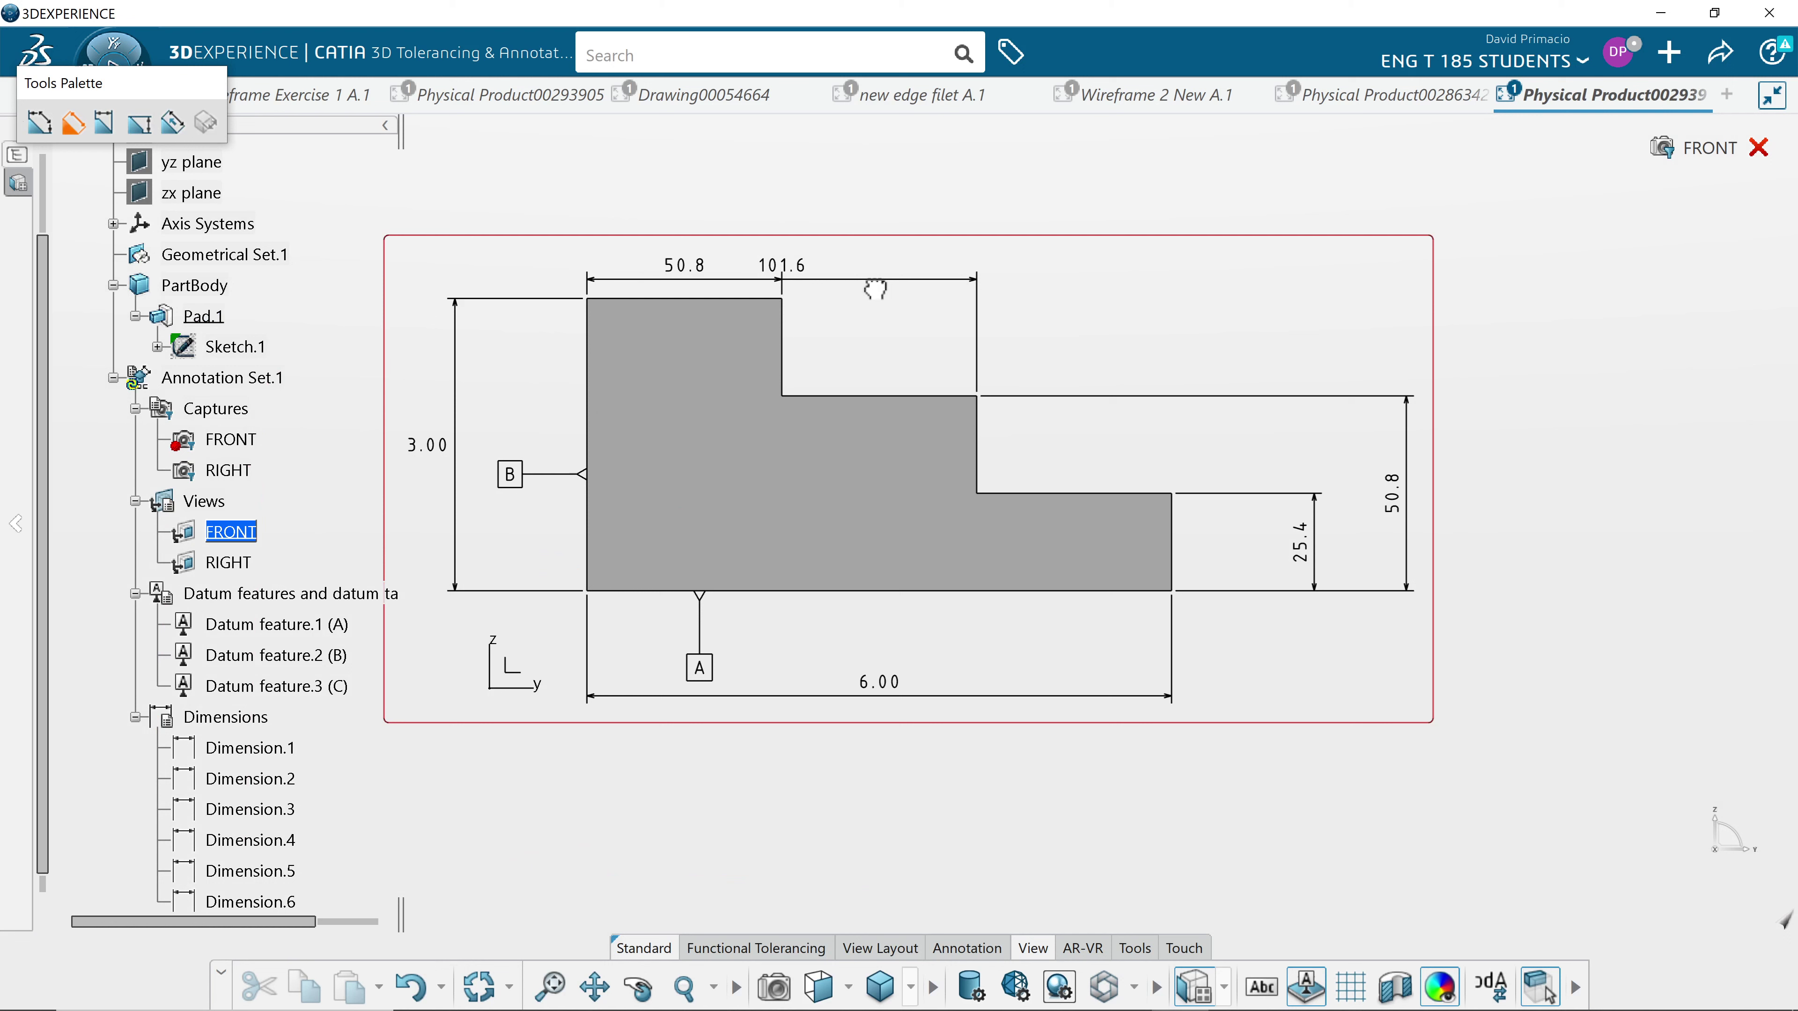
Stack the 101.6 dimension above the 50.8 dimension over the block's top.
left_click_drag(875, 288, 861, 182)
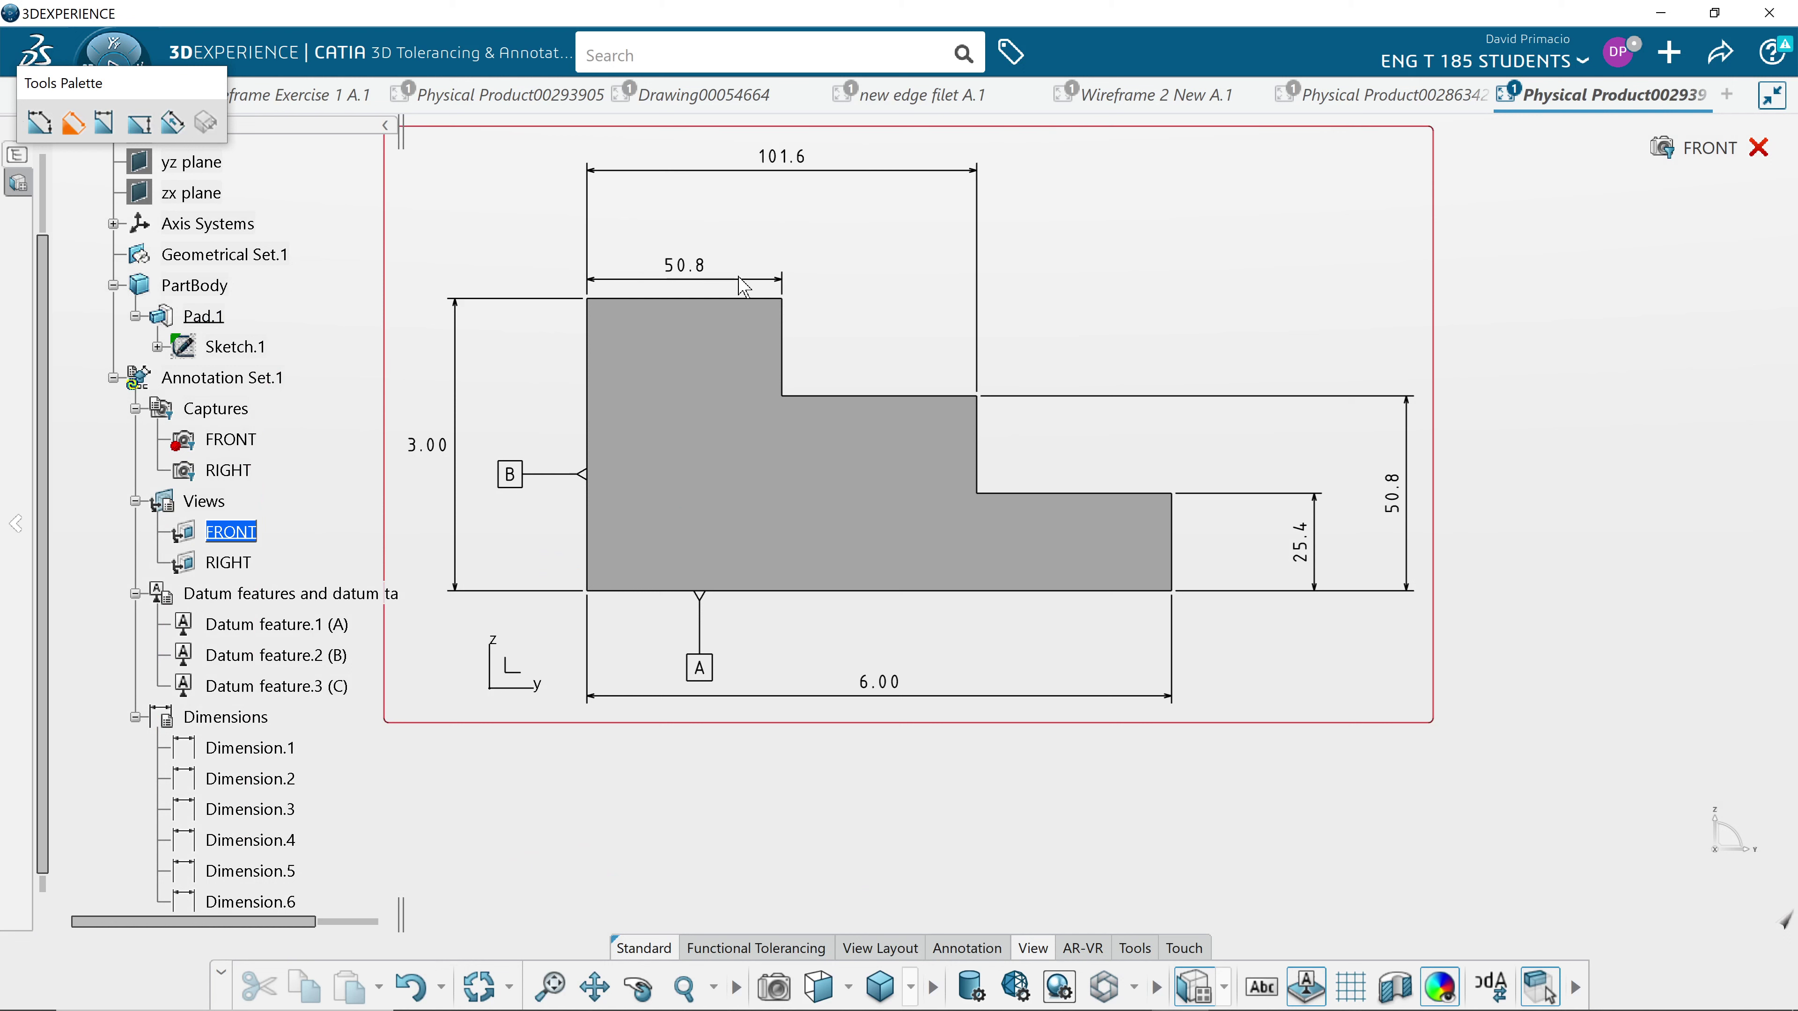
key("ctrl+z")
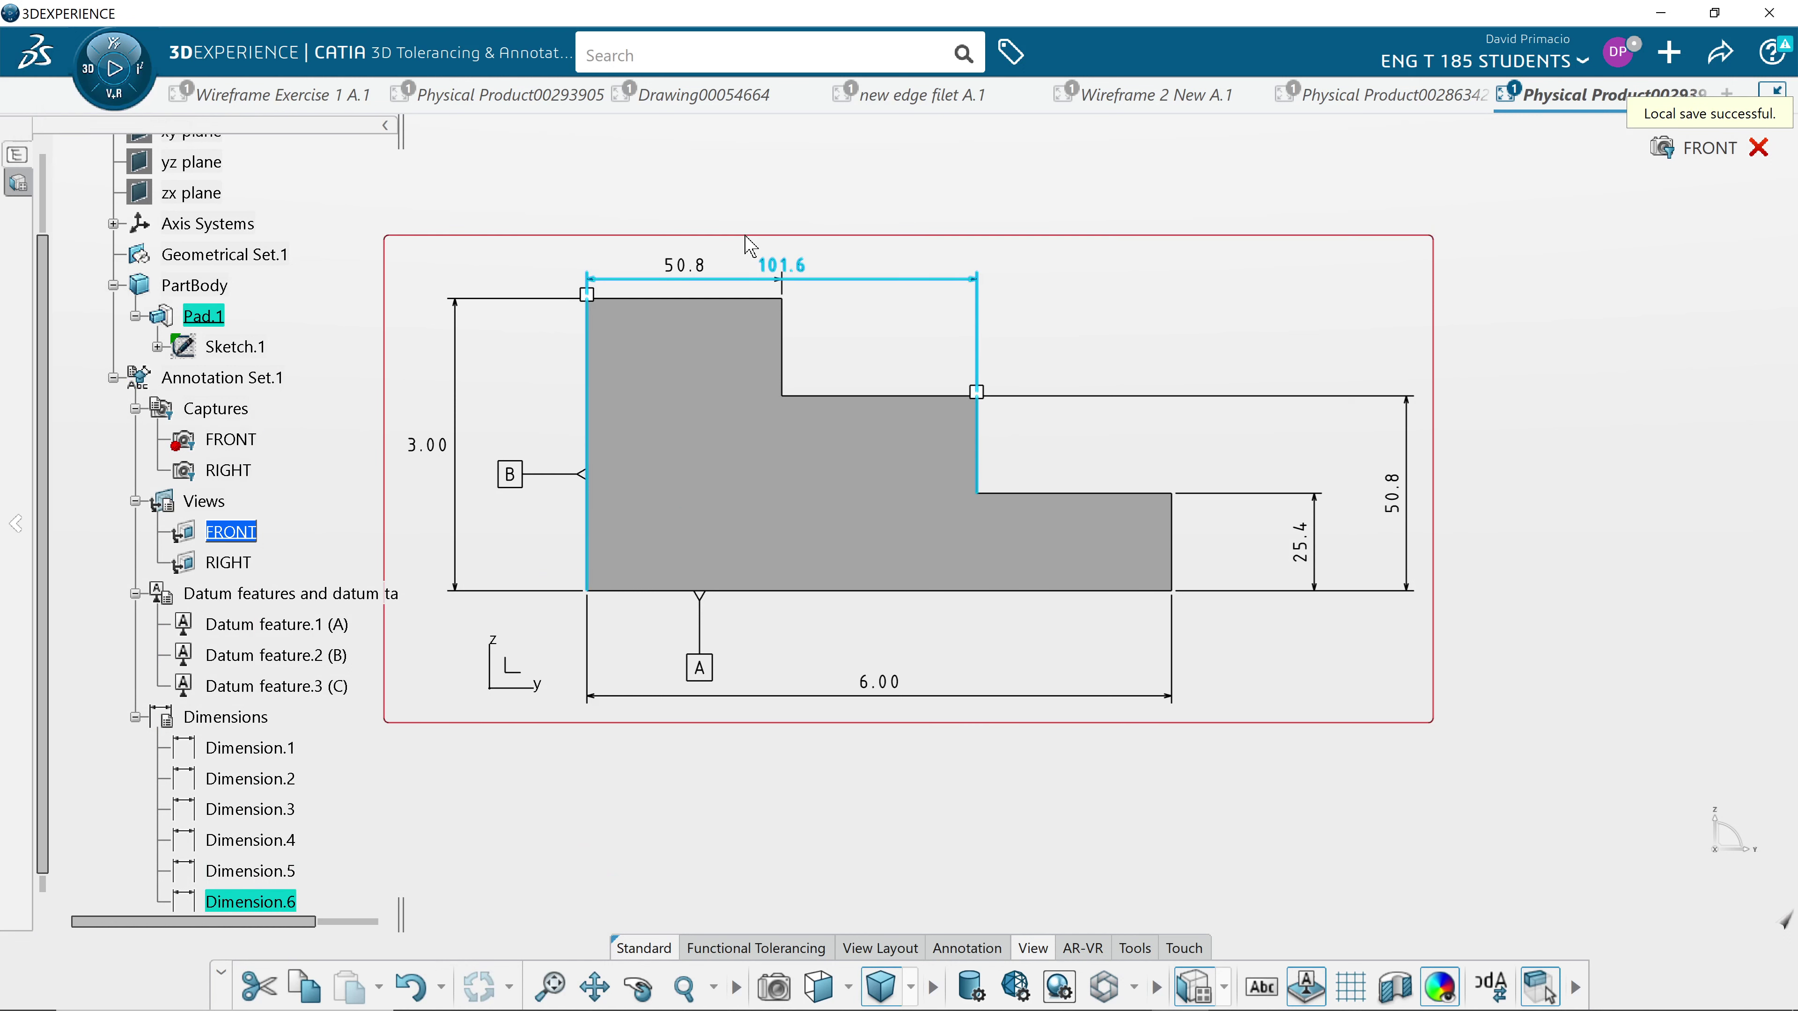
left_click(898, 249)
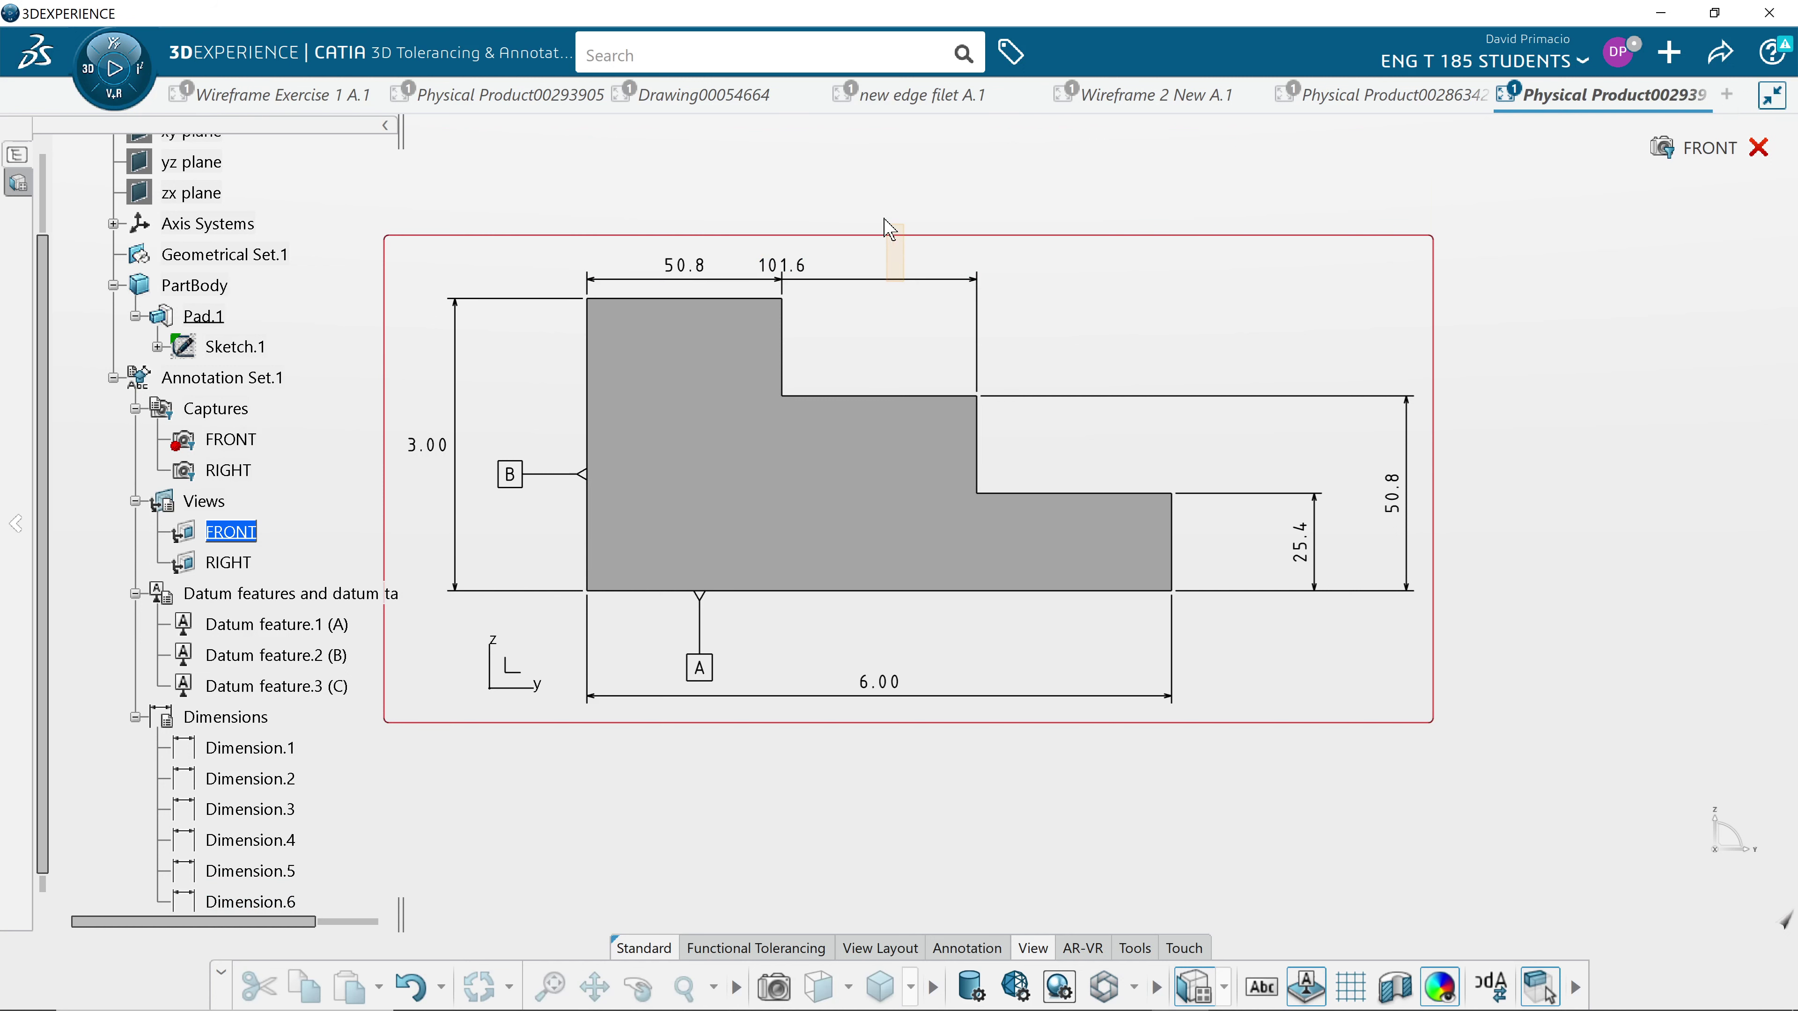
left_click_drag(896, 281, 864, 180)
left_click(870, 191)
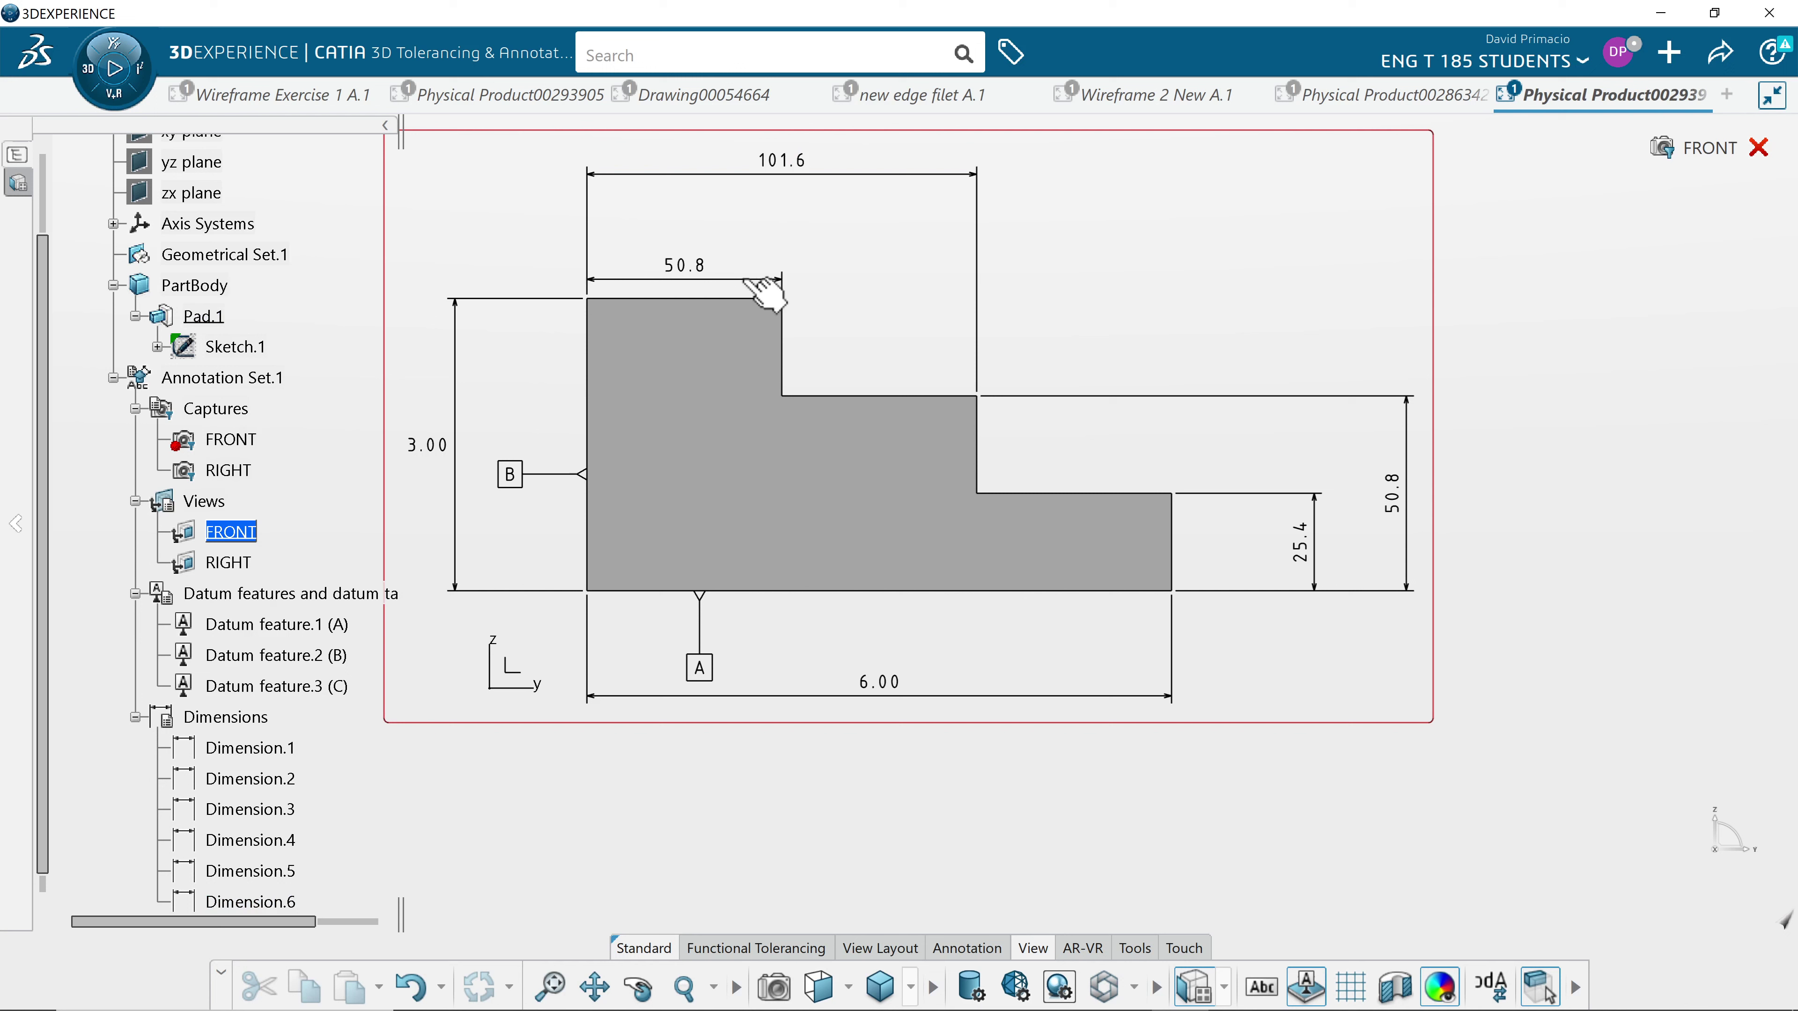
left_click_drag(752, 283, 749, 237)
left_click(887, 251)
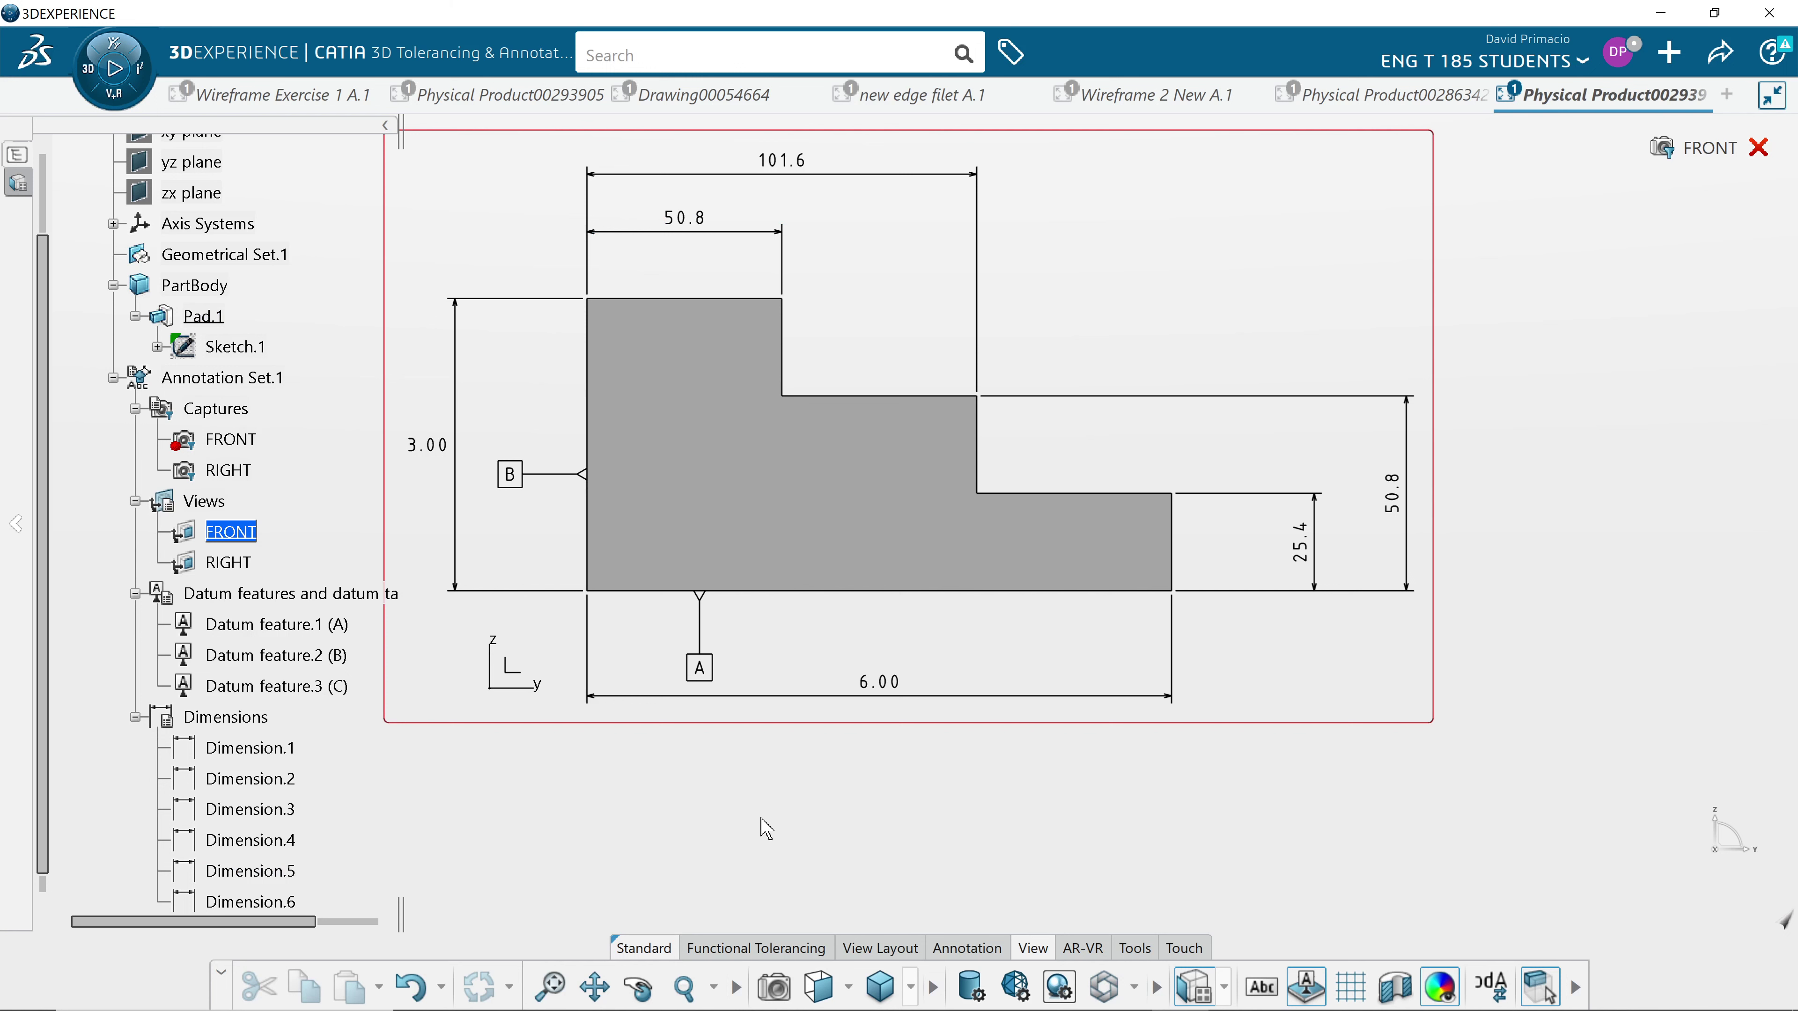
Pan and zoom out to fit the front view, then box-select all annotations.
mouse_move(766, 829)
middle_mouse_down()
mouse_move(935, 827)
mouse_move(891, 855)
middle_mouse_up()
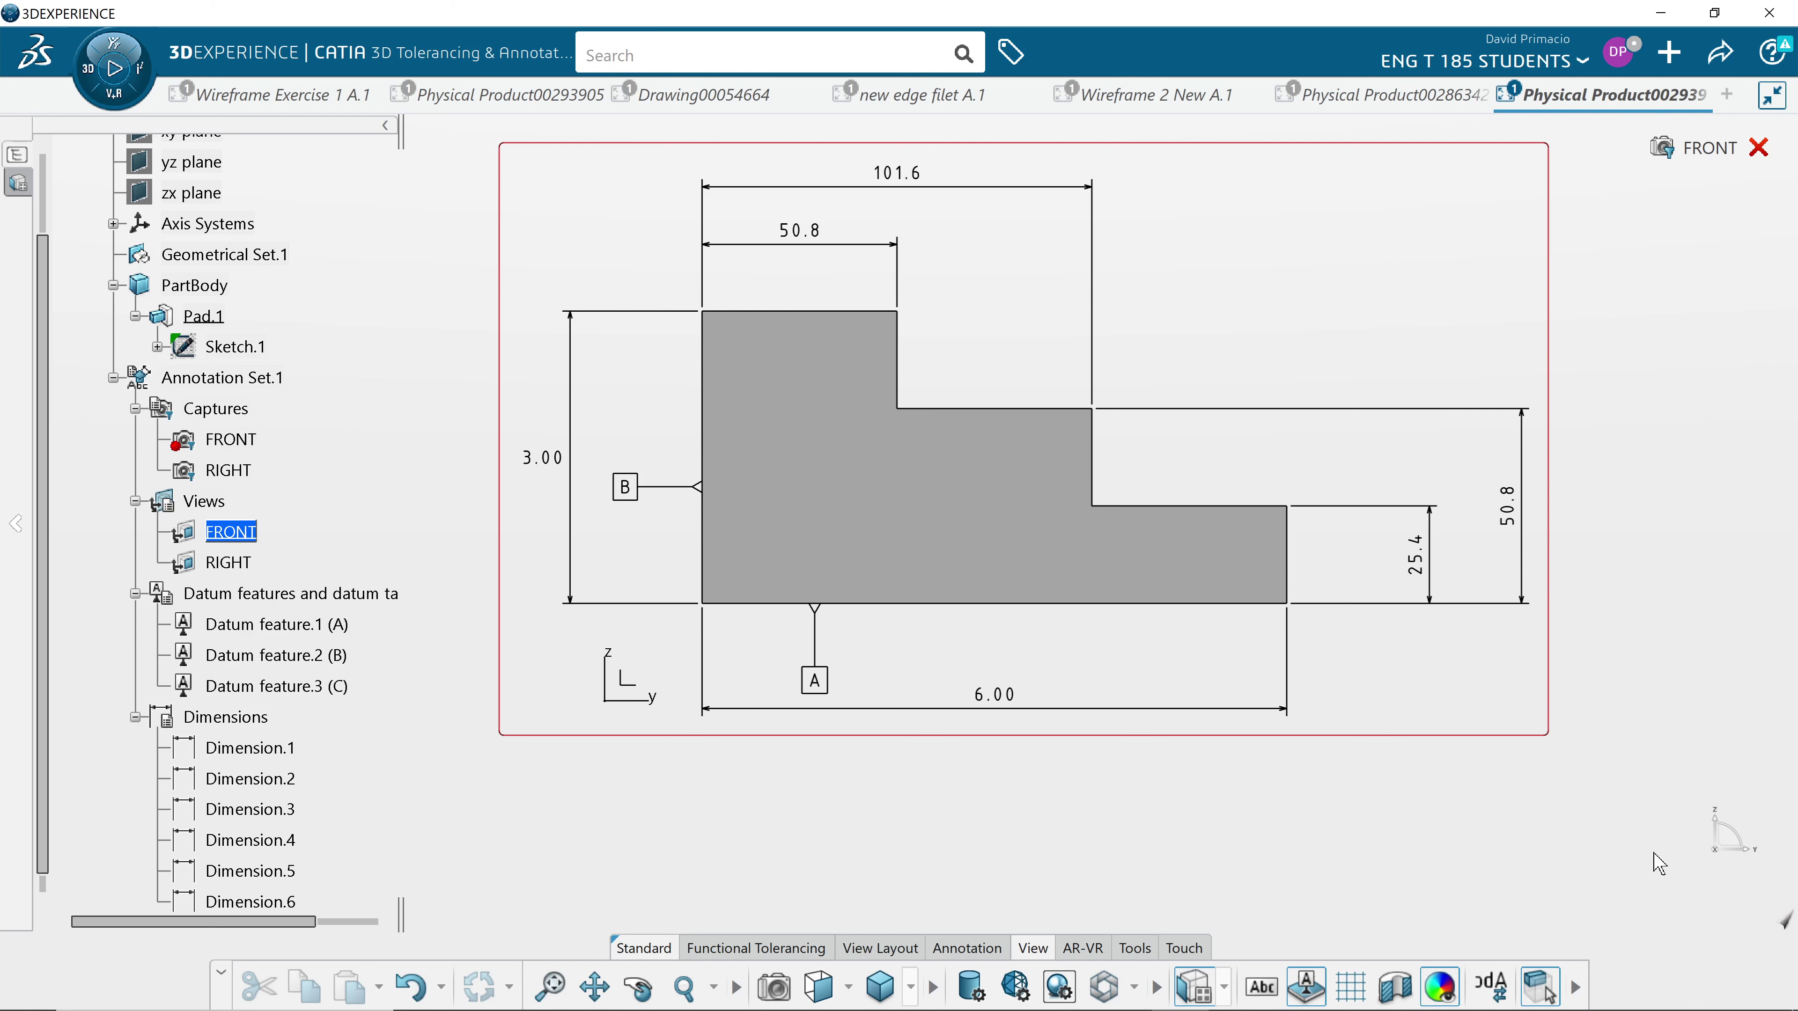
scroll(1475, 856, "down", 3)
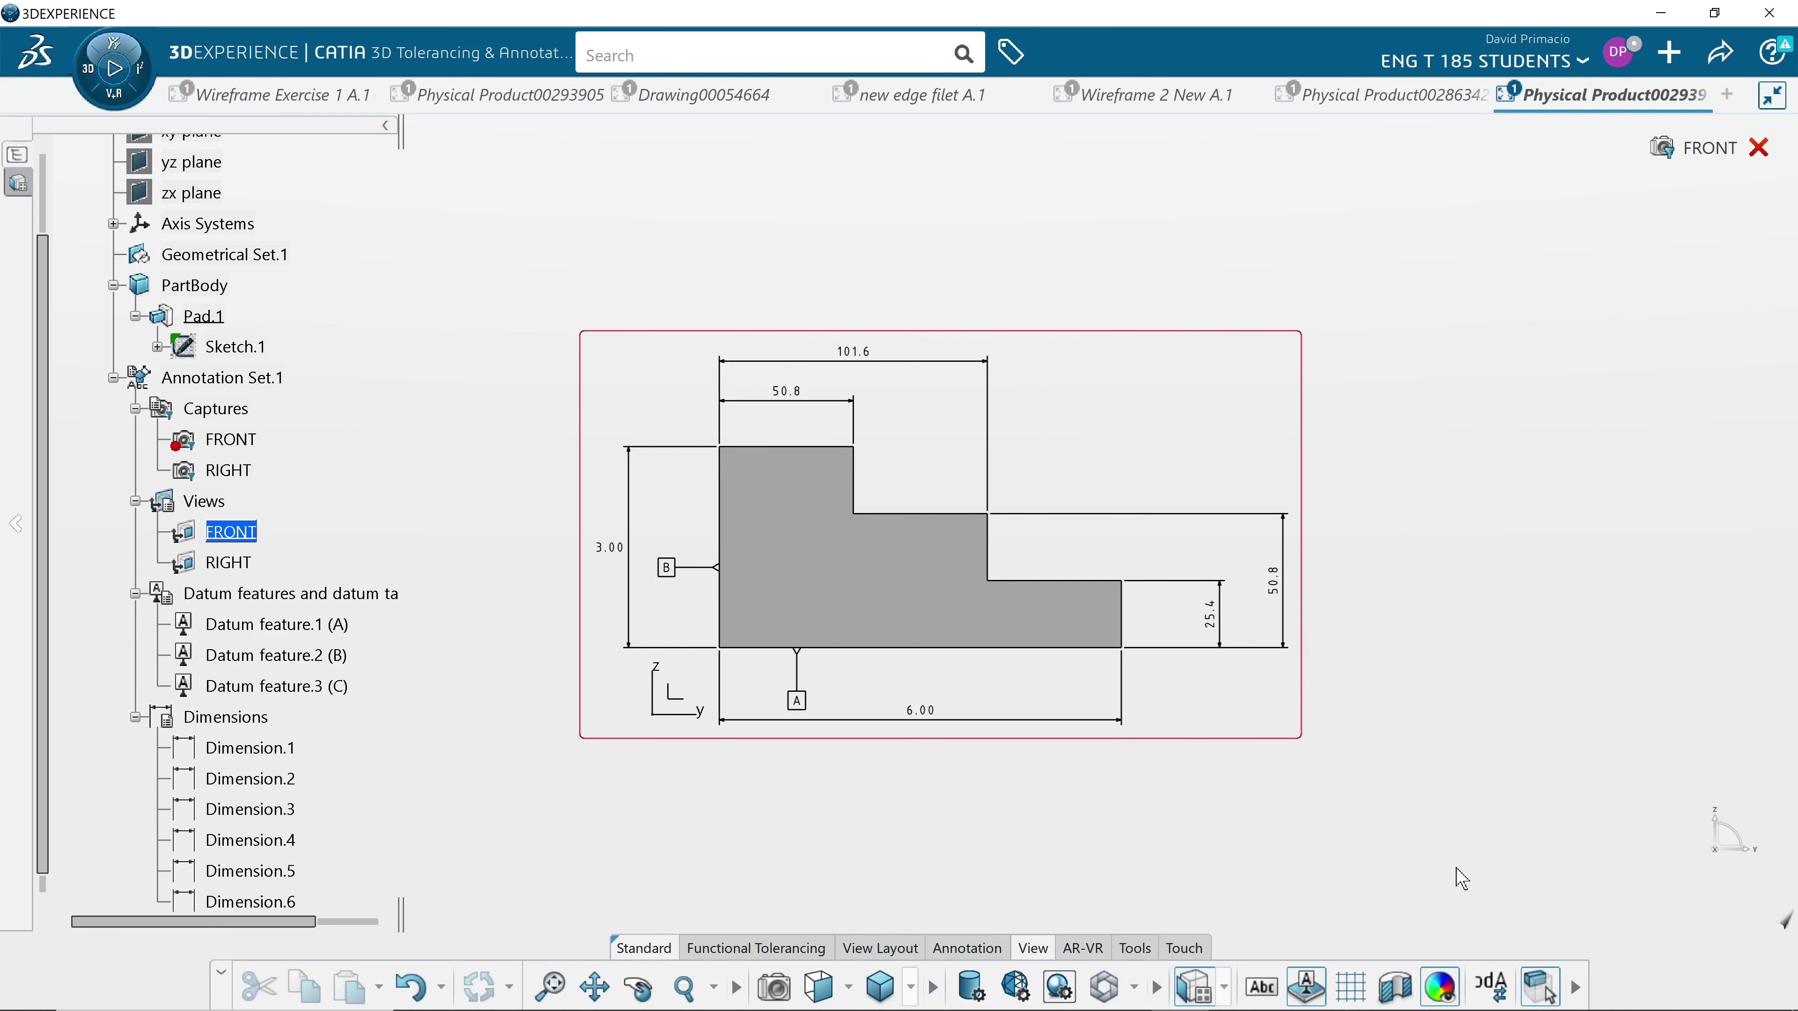
mouse_move(507, 808)
left_mouse_down()
mouse_move(1549, 338)
mouse_move(1578, 308)
left_mouse_up()
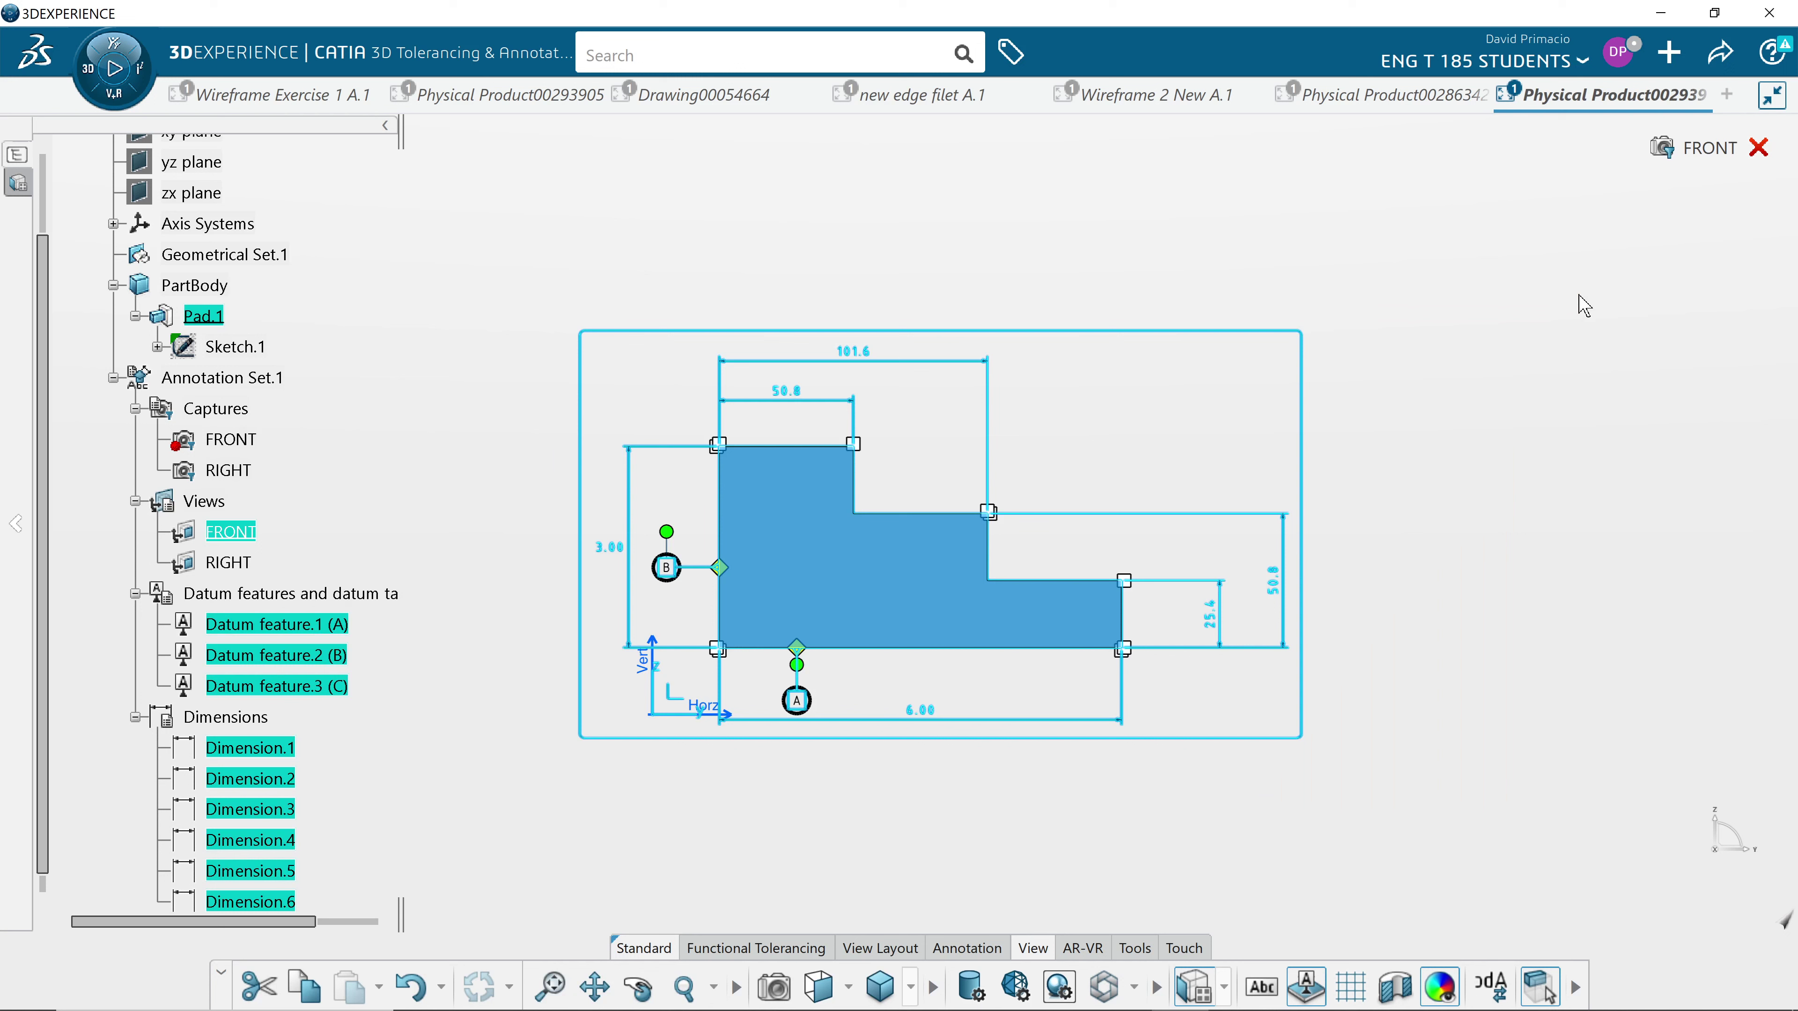
Set the selected front-view dimensions' value description to NUM.DINC two-place inches.
right_click(1278, 619)
mouse_move(1290, 638)
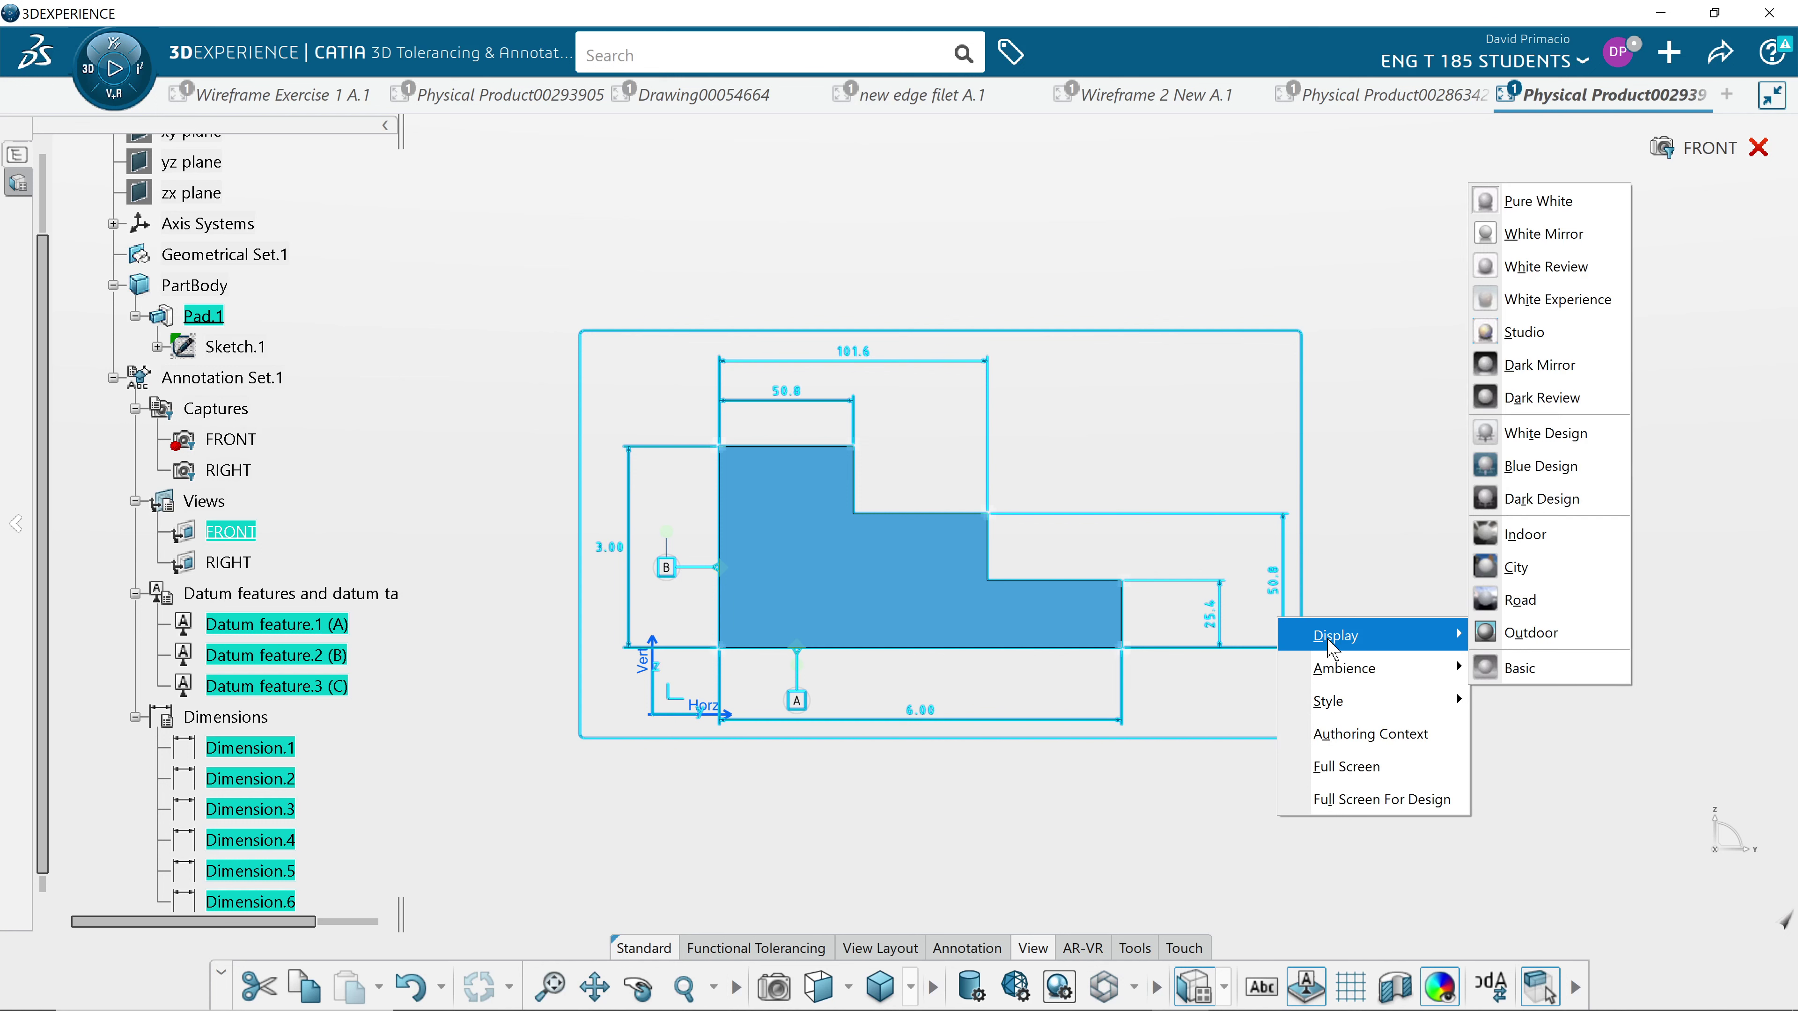
left_click(1307, 604)
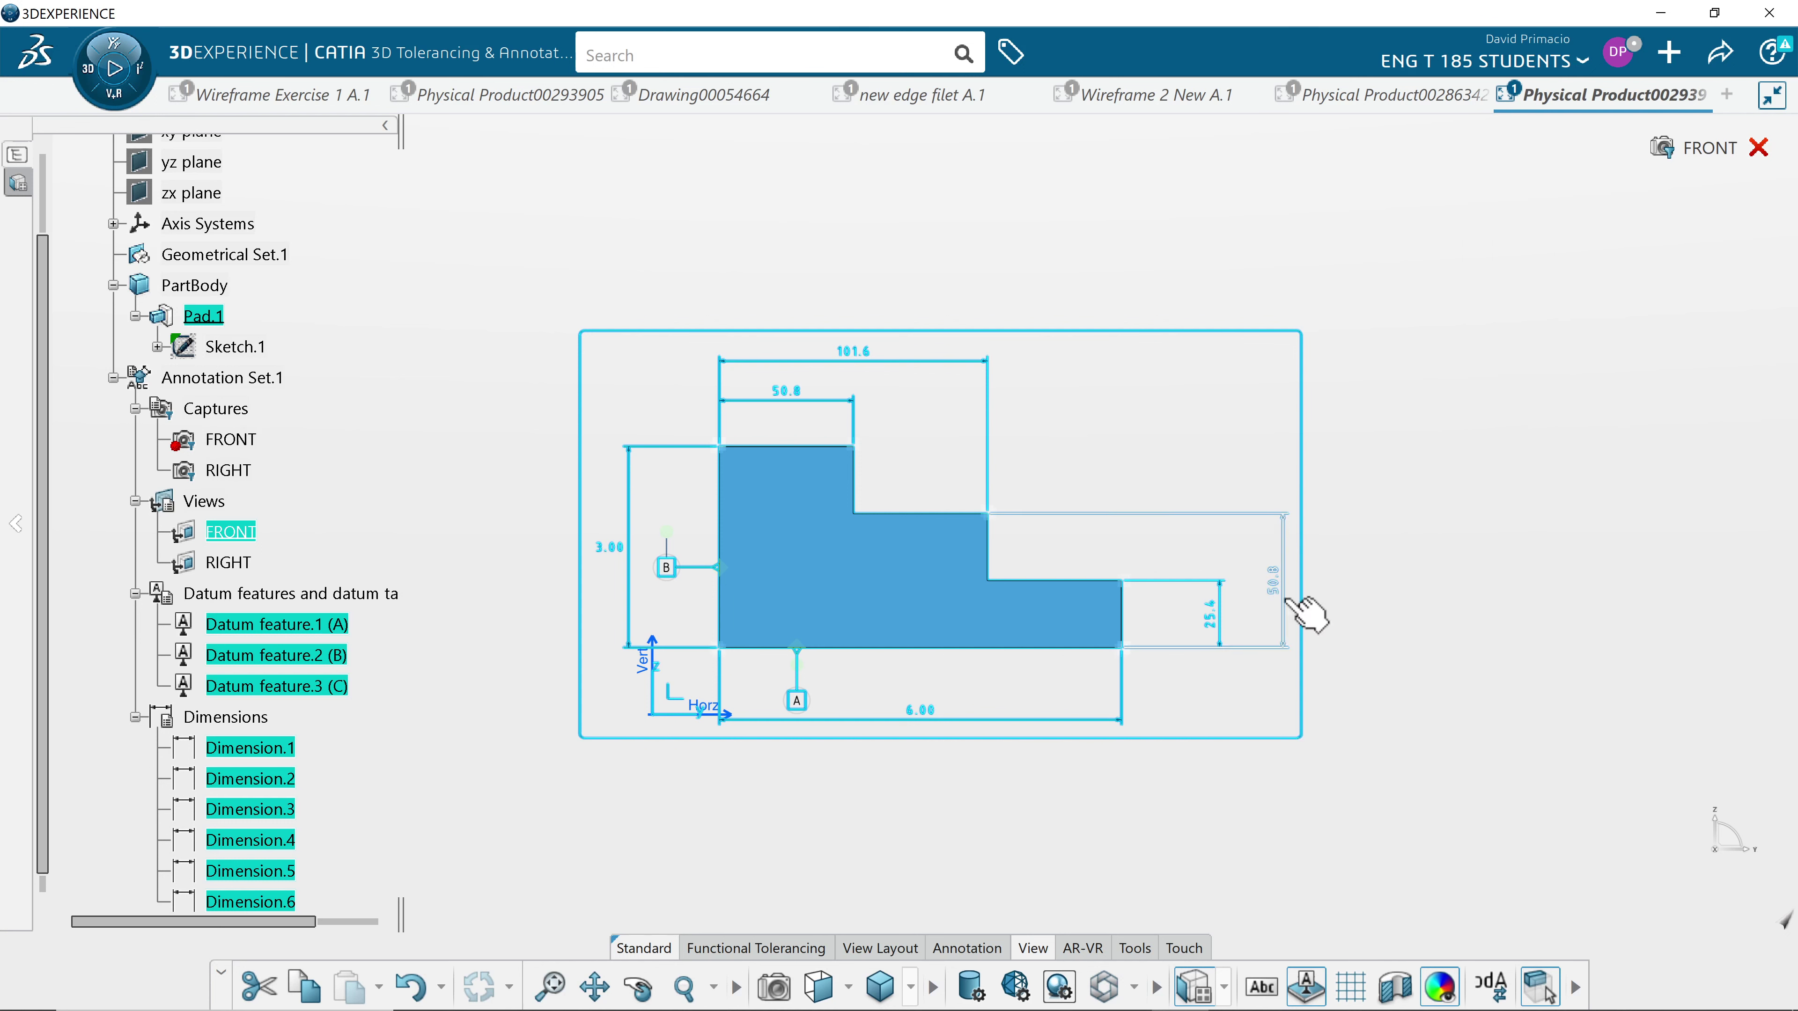
right_click(1288, 599)
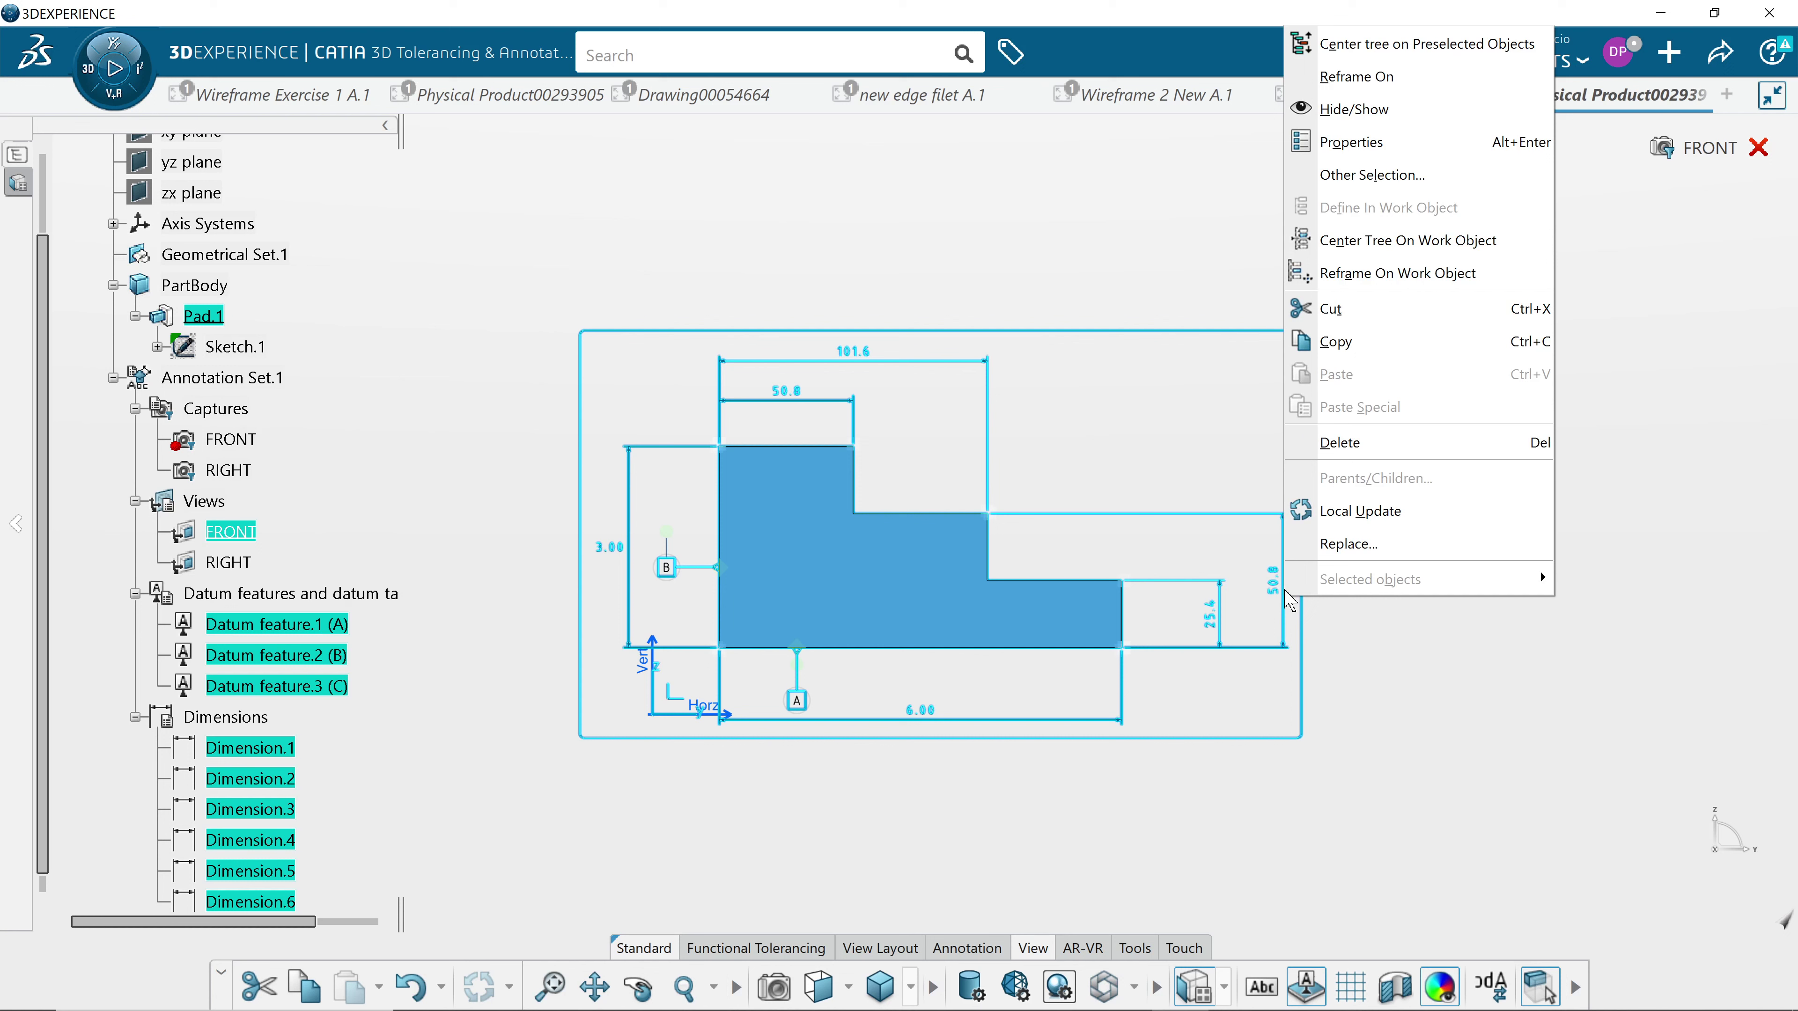
left_click(1345, 143)
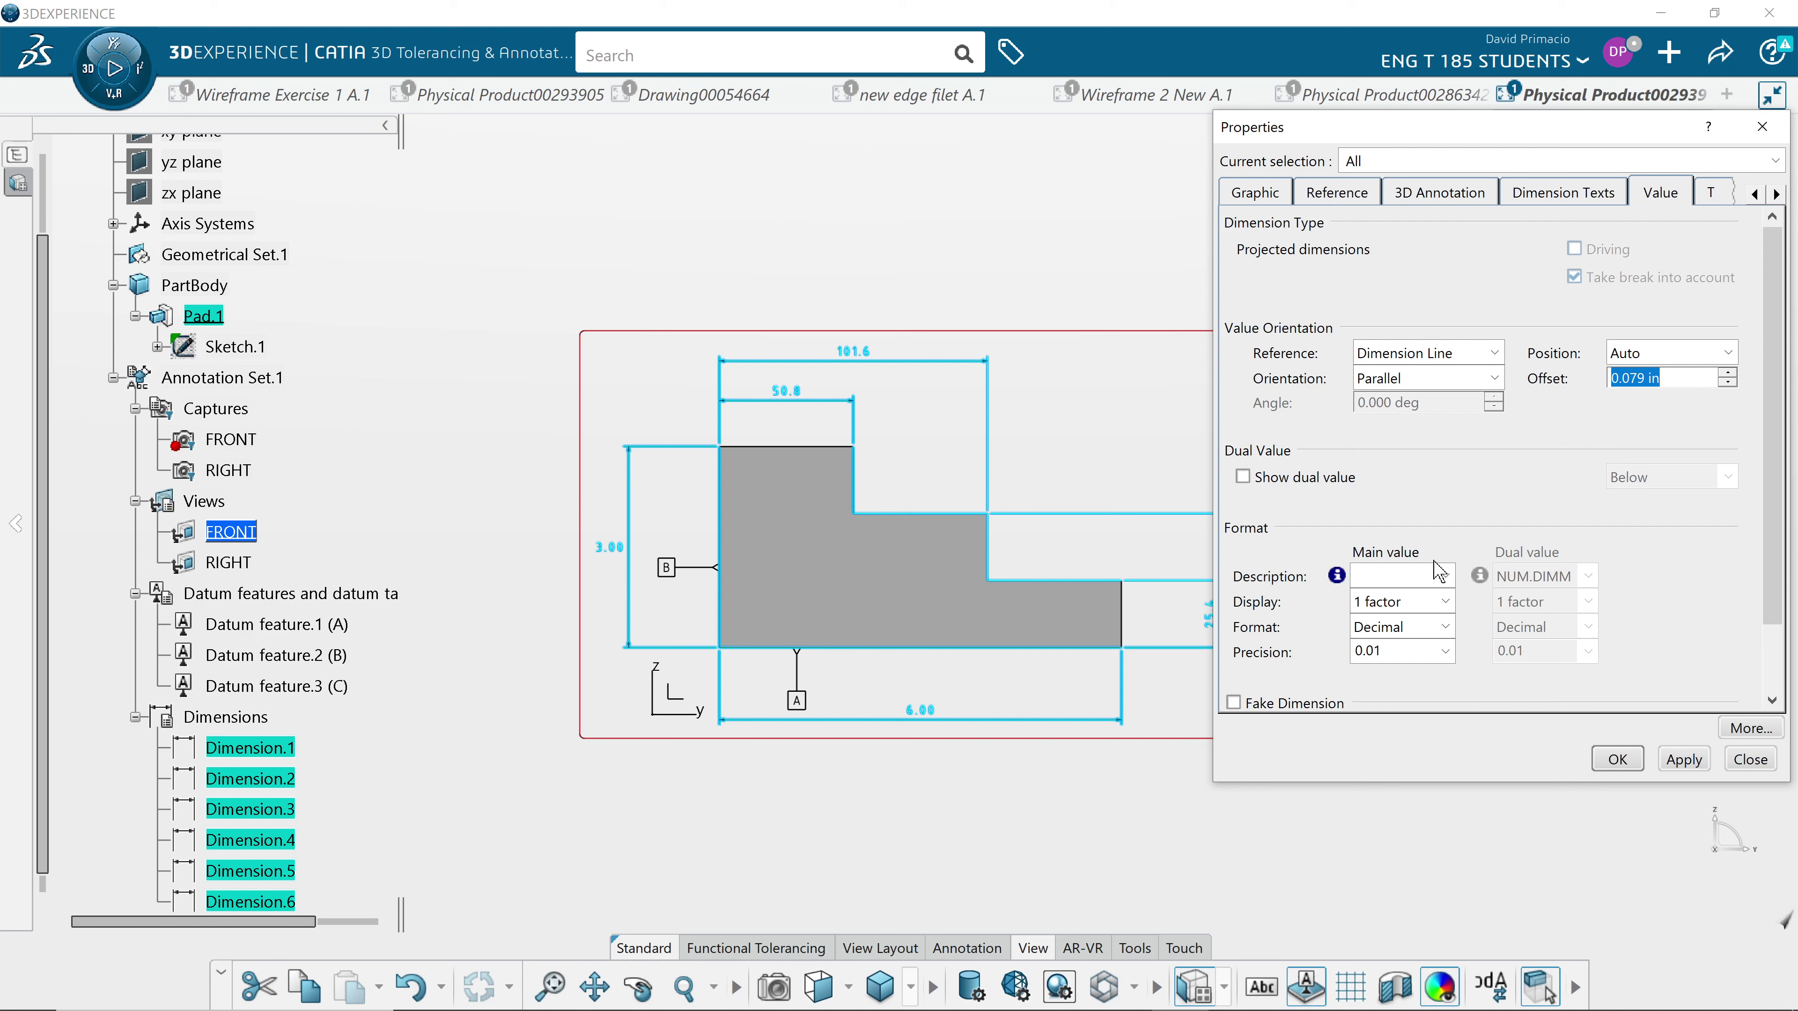
left_click(1444, 577)
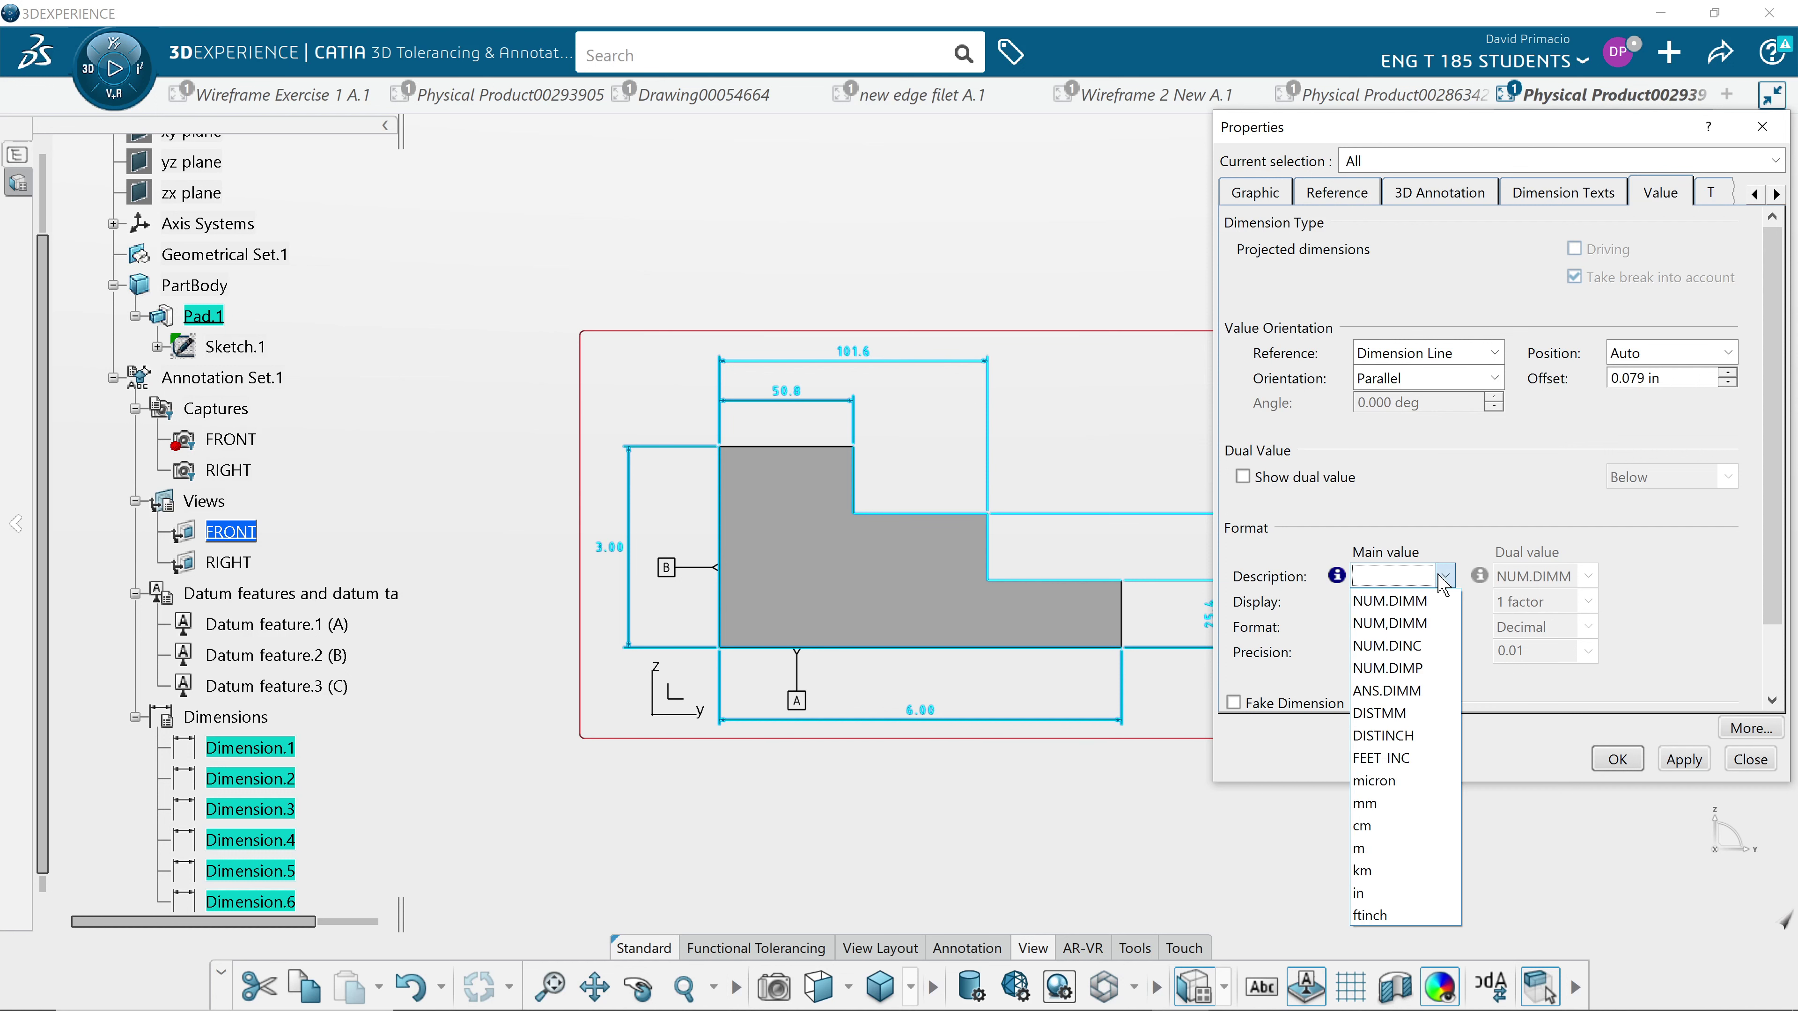
left_click(1433, 645)
left_click(1693, 761)
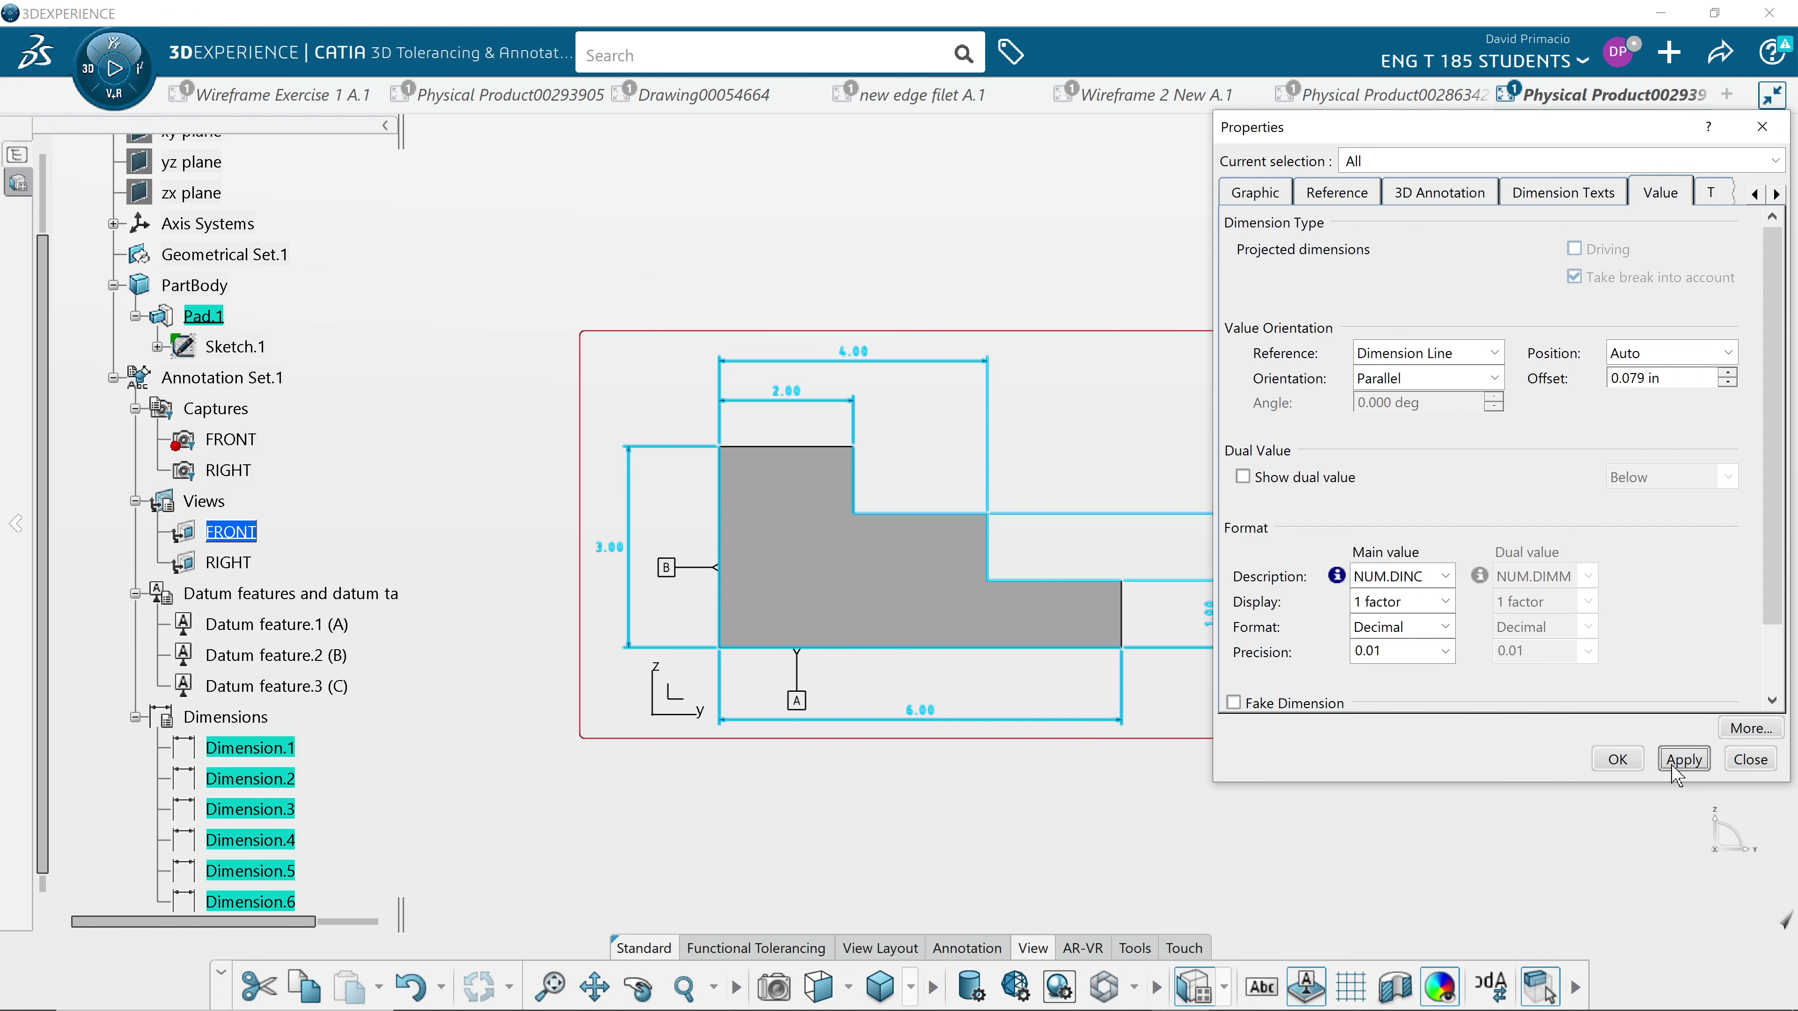
left_click(1616, 760)
left_click(974, 872)
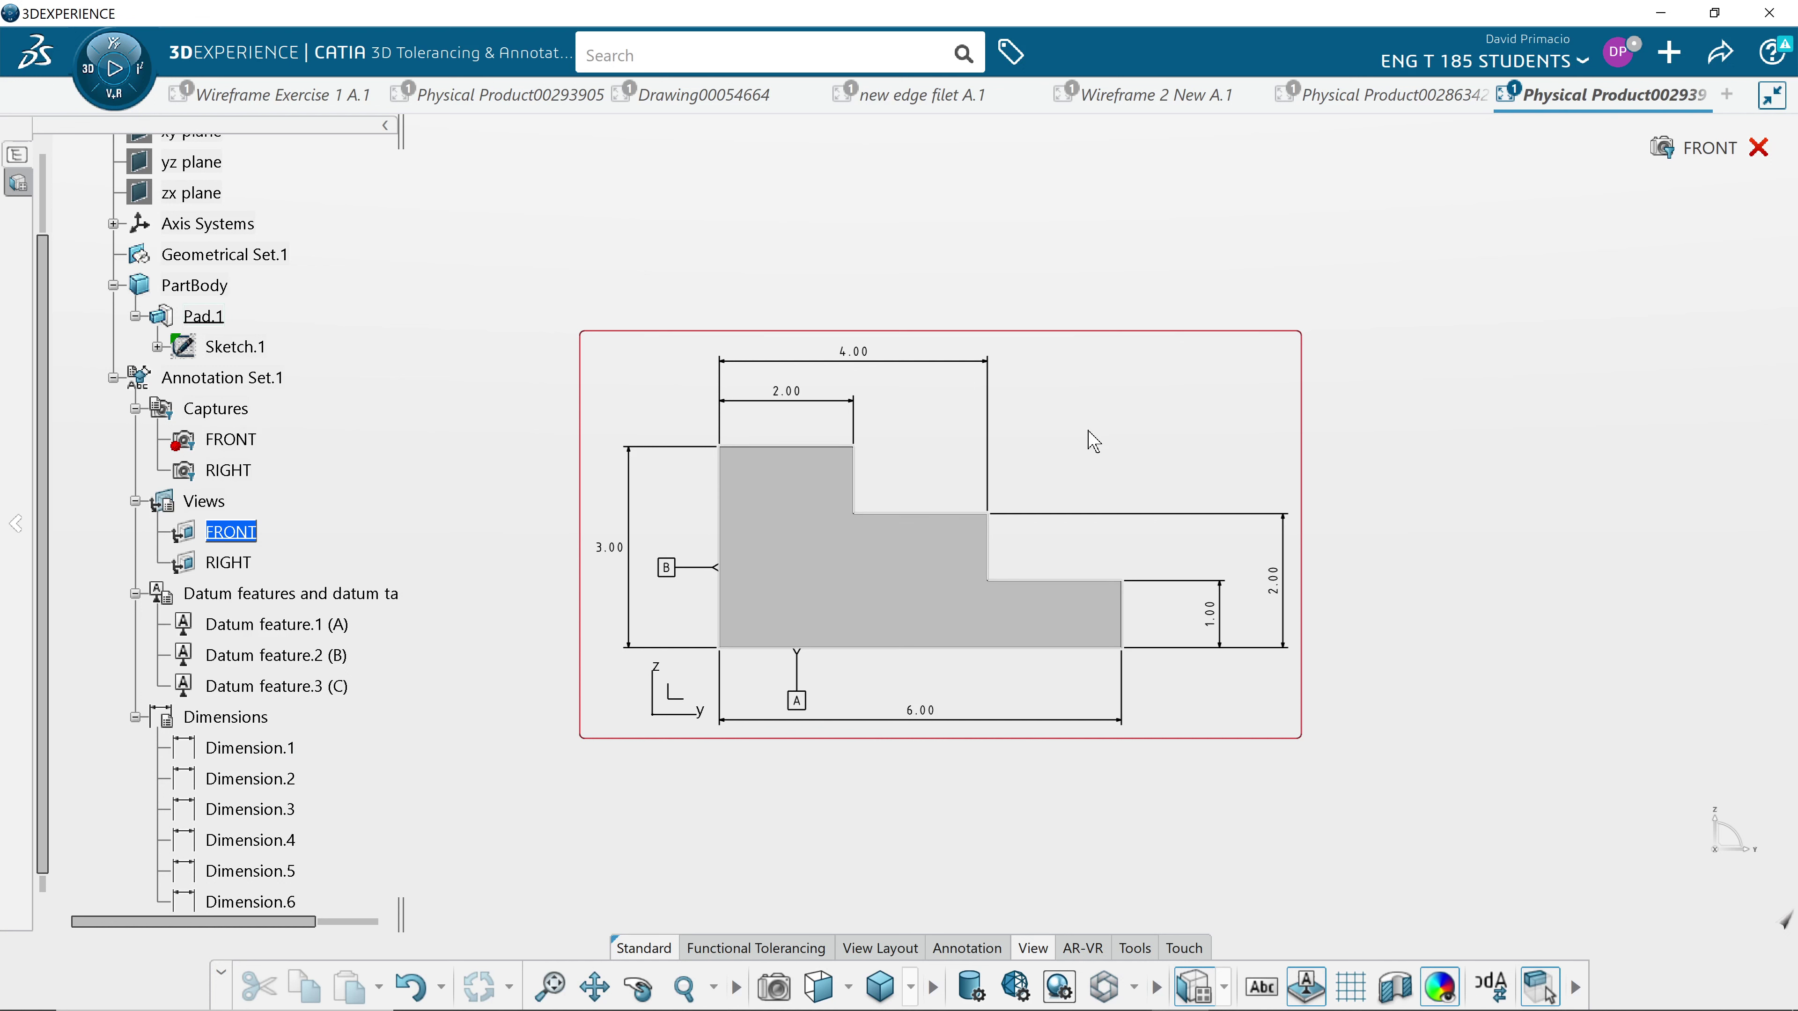
Set the 1.00 and 2.00 dimensions' value orientation to Perpendicular so they read horizontally.
left_click_drag(1095, 440, 1322, 722)
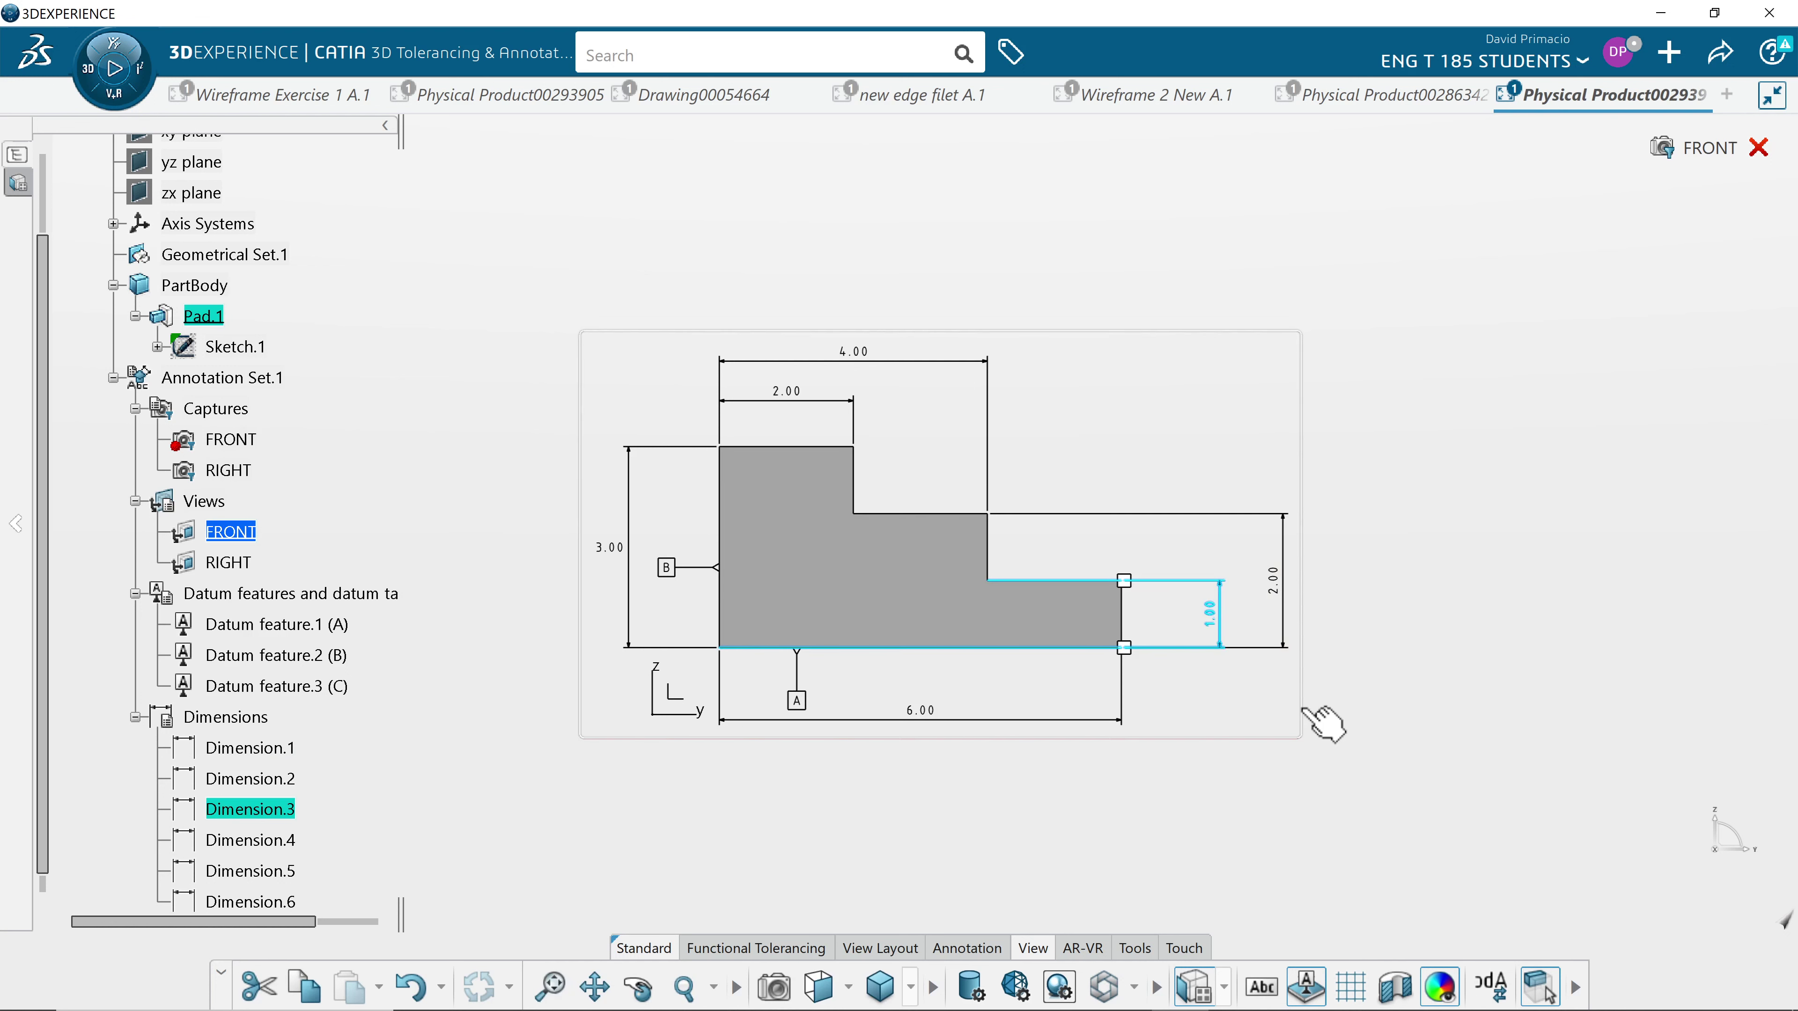
left_click(1302, 709)
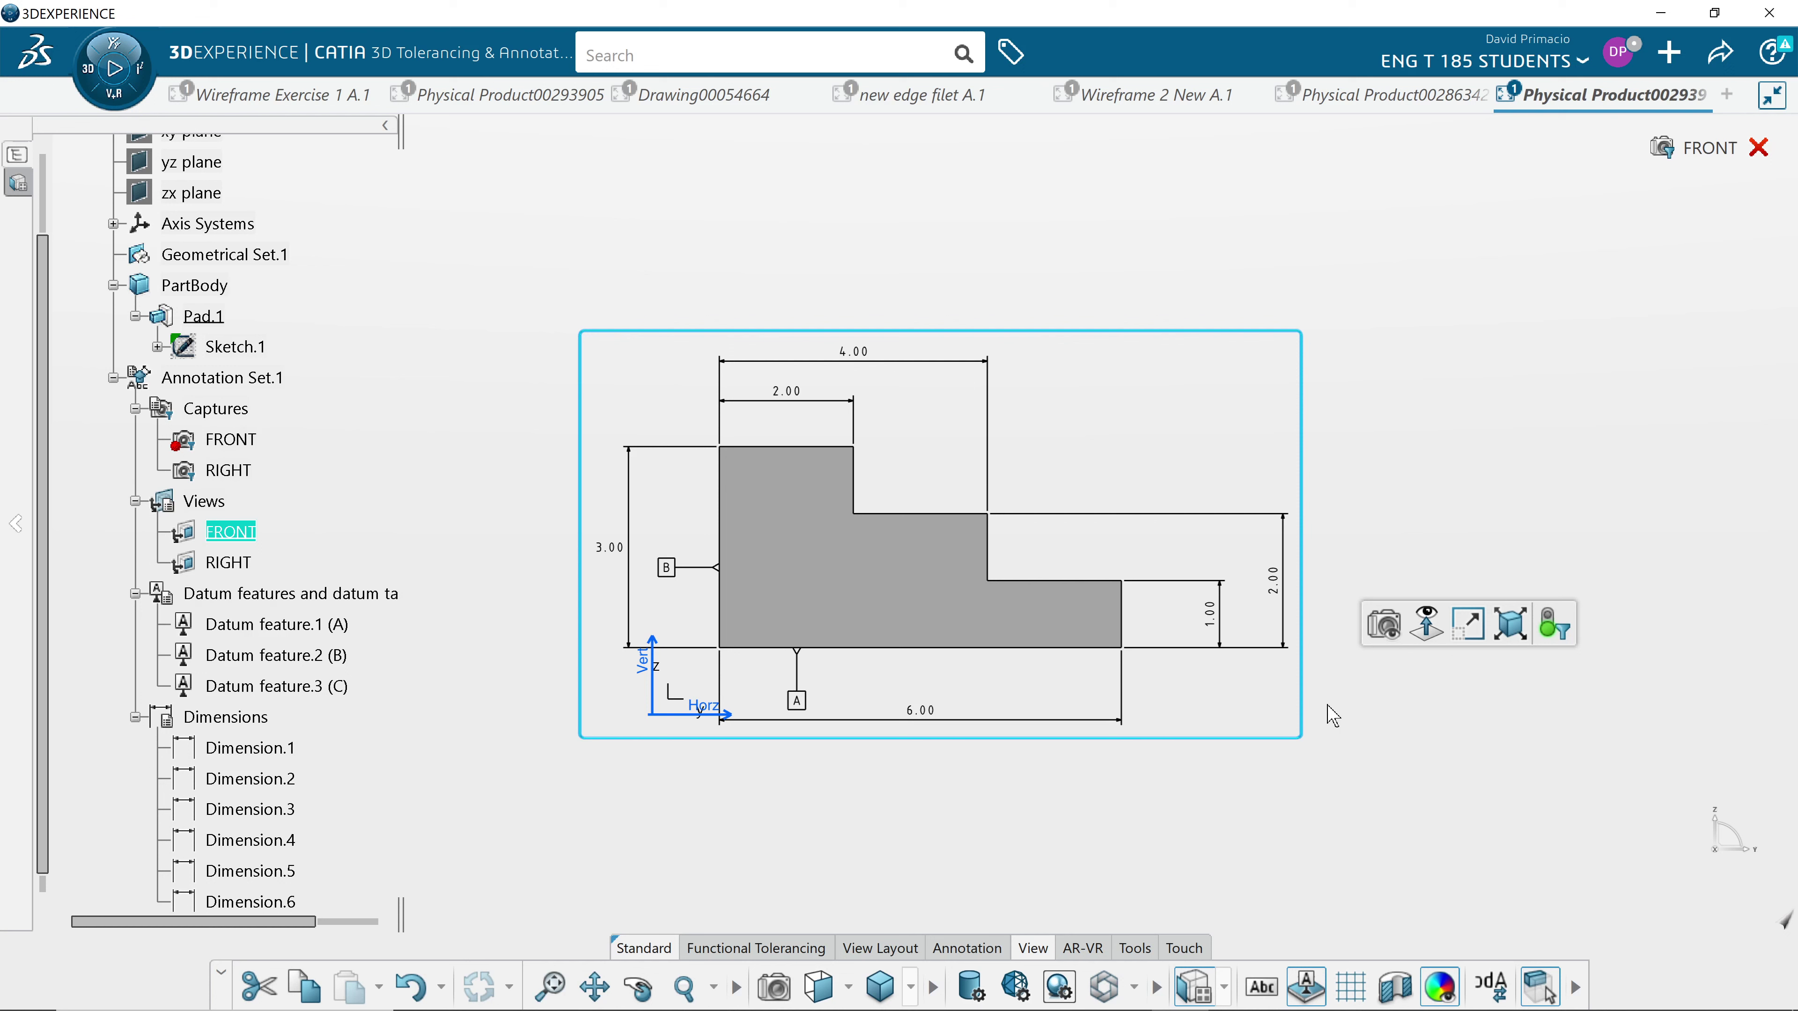
left_click(1421, 707)
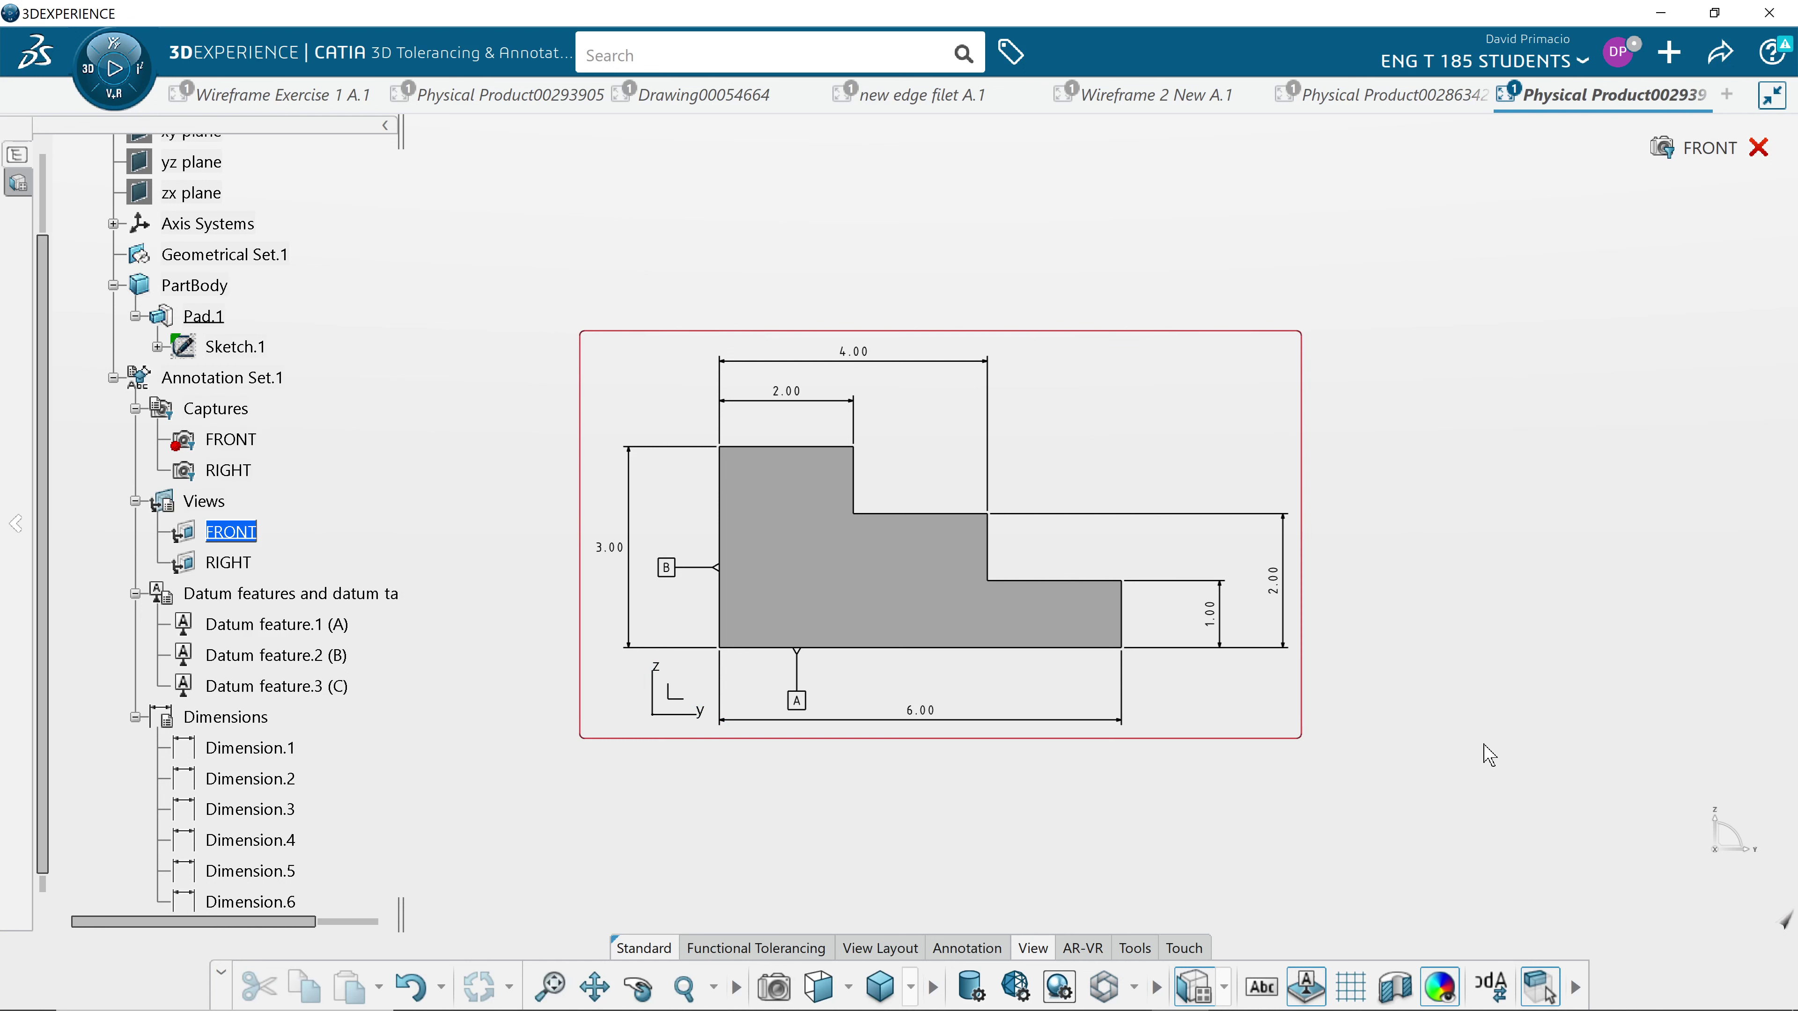
left_click(1208, 614)
left_click(1196, 534)
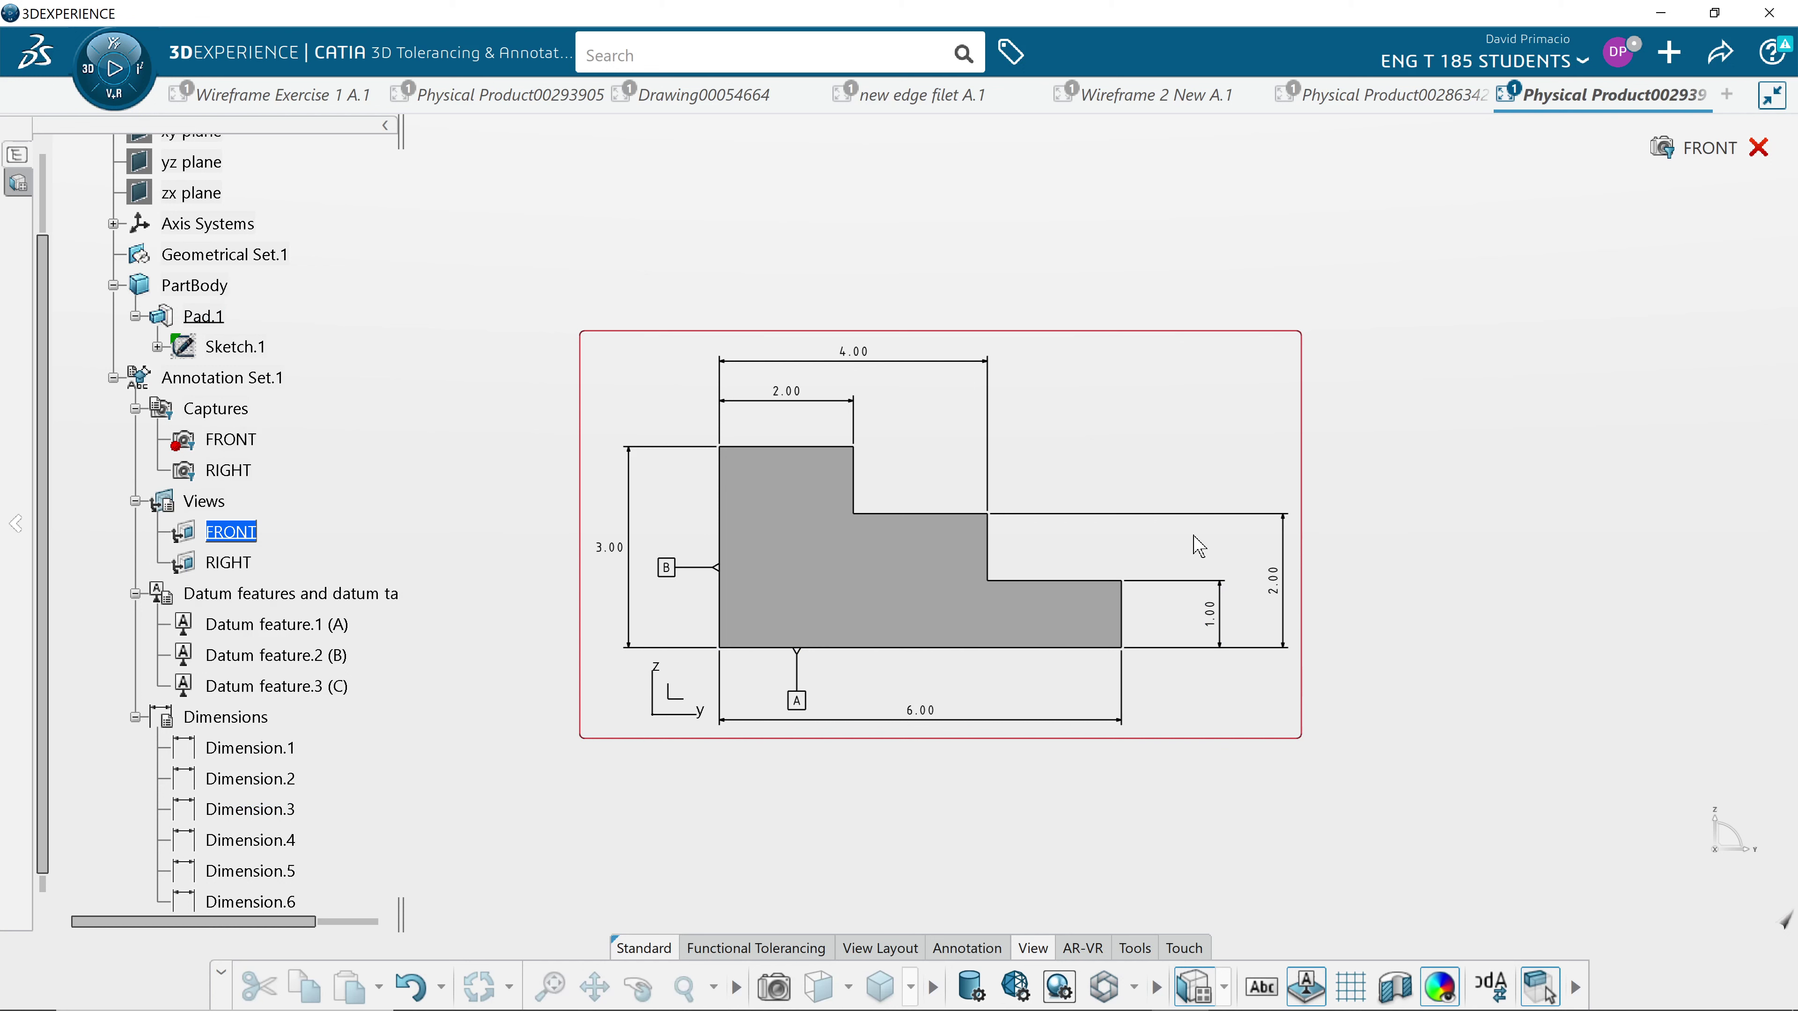
left_click_drag(1573, 876, 996, 241)
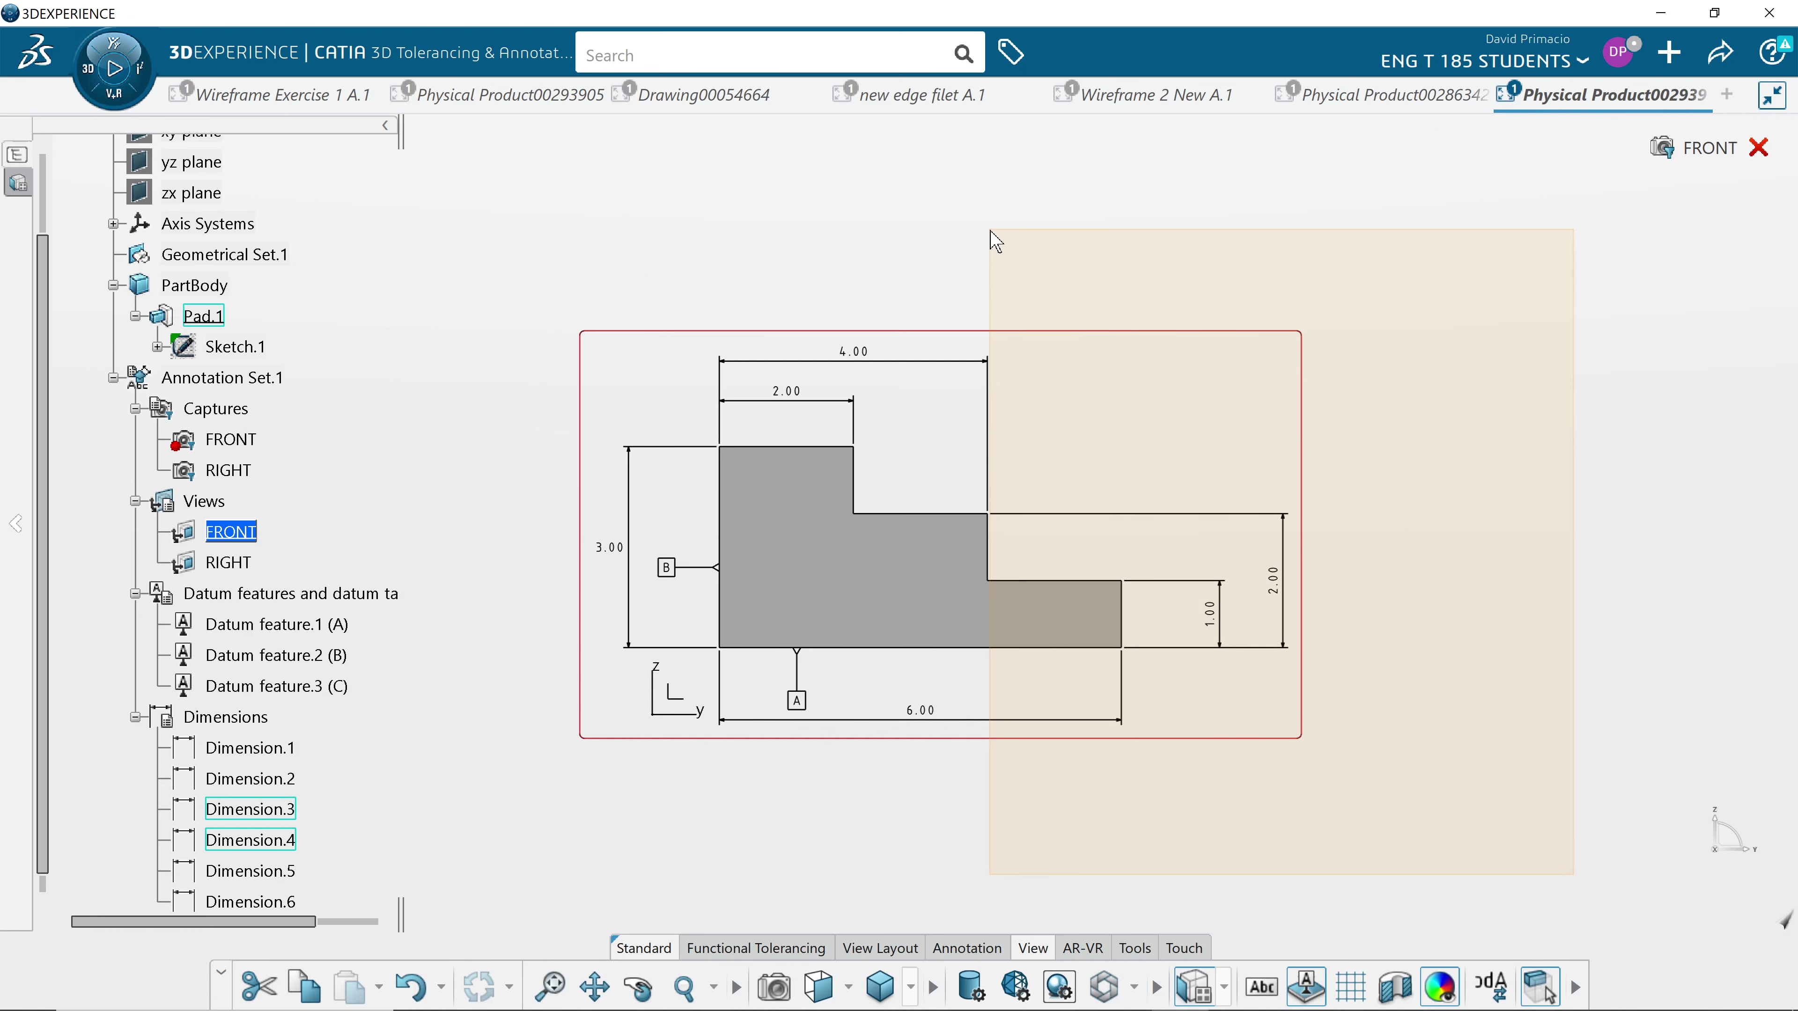
left_click_drag(995, 240, 996, 241)
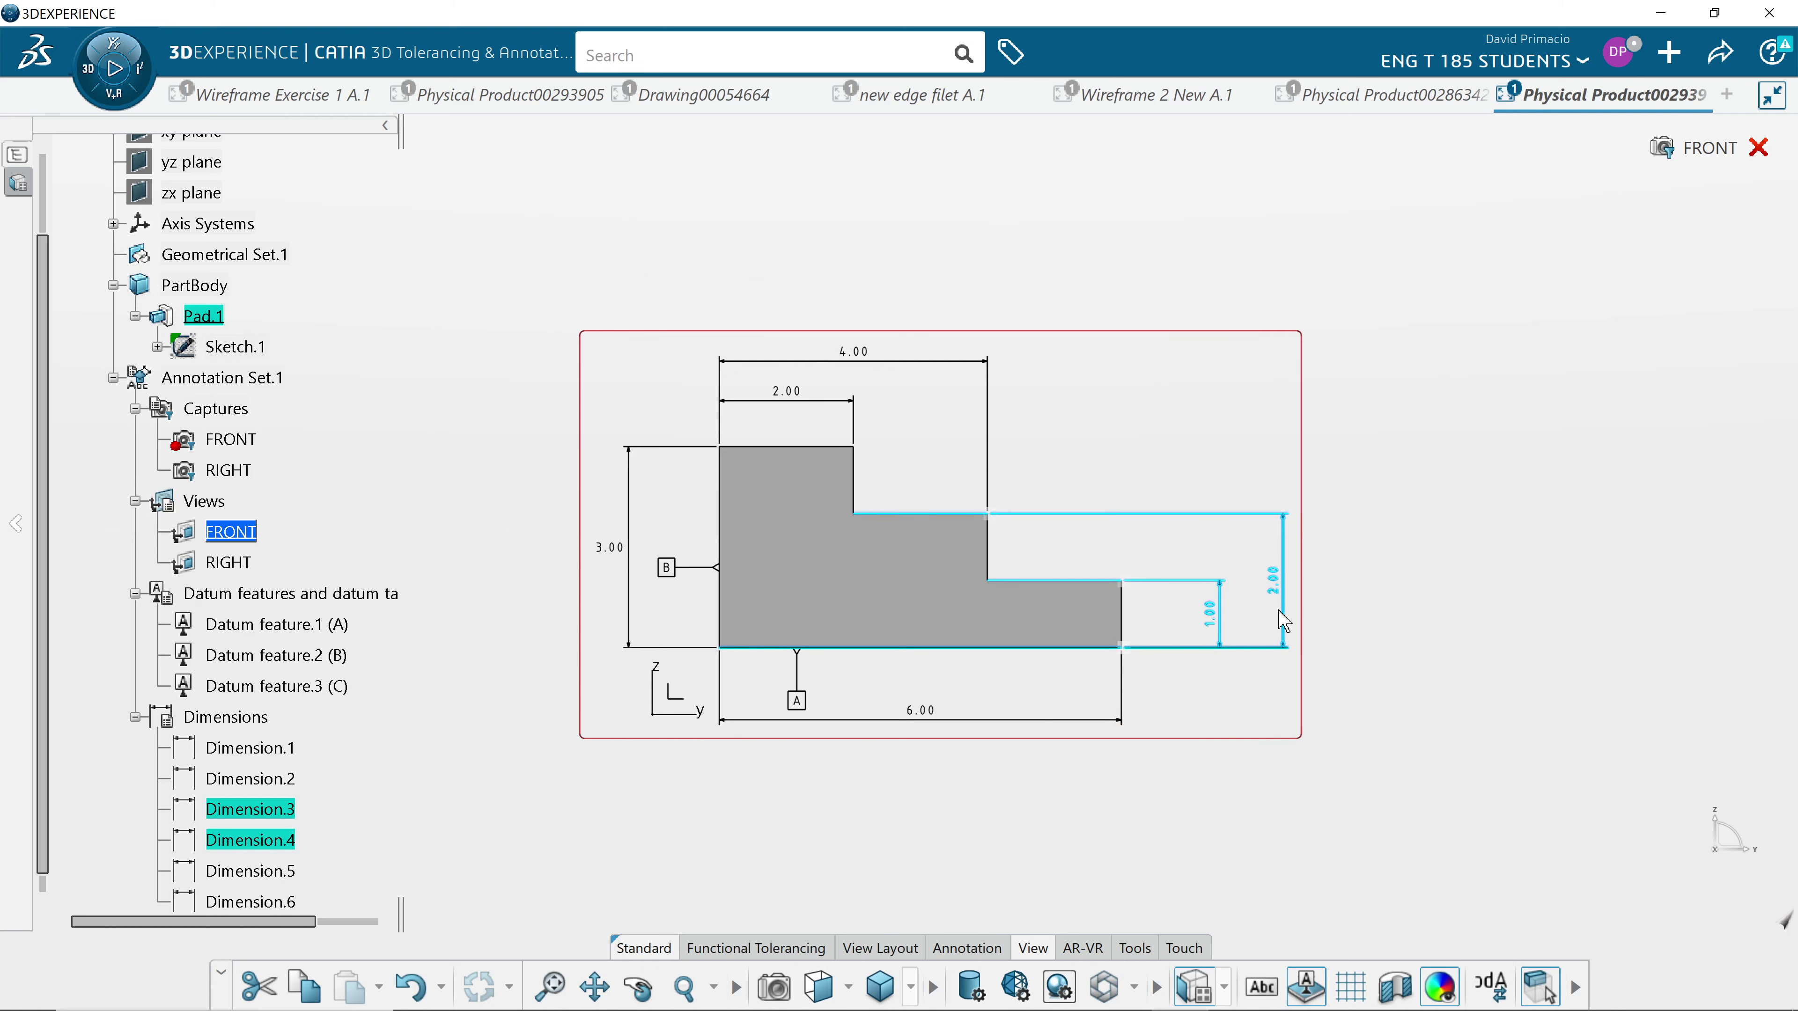
right_click(1280, 612)
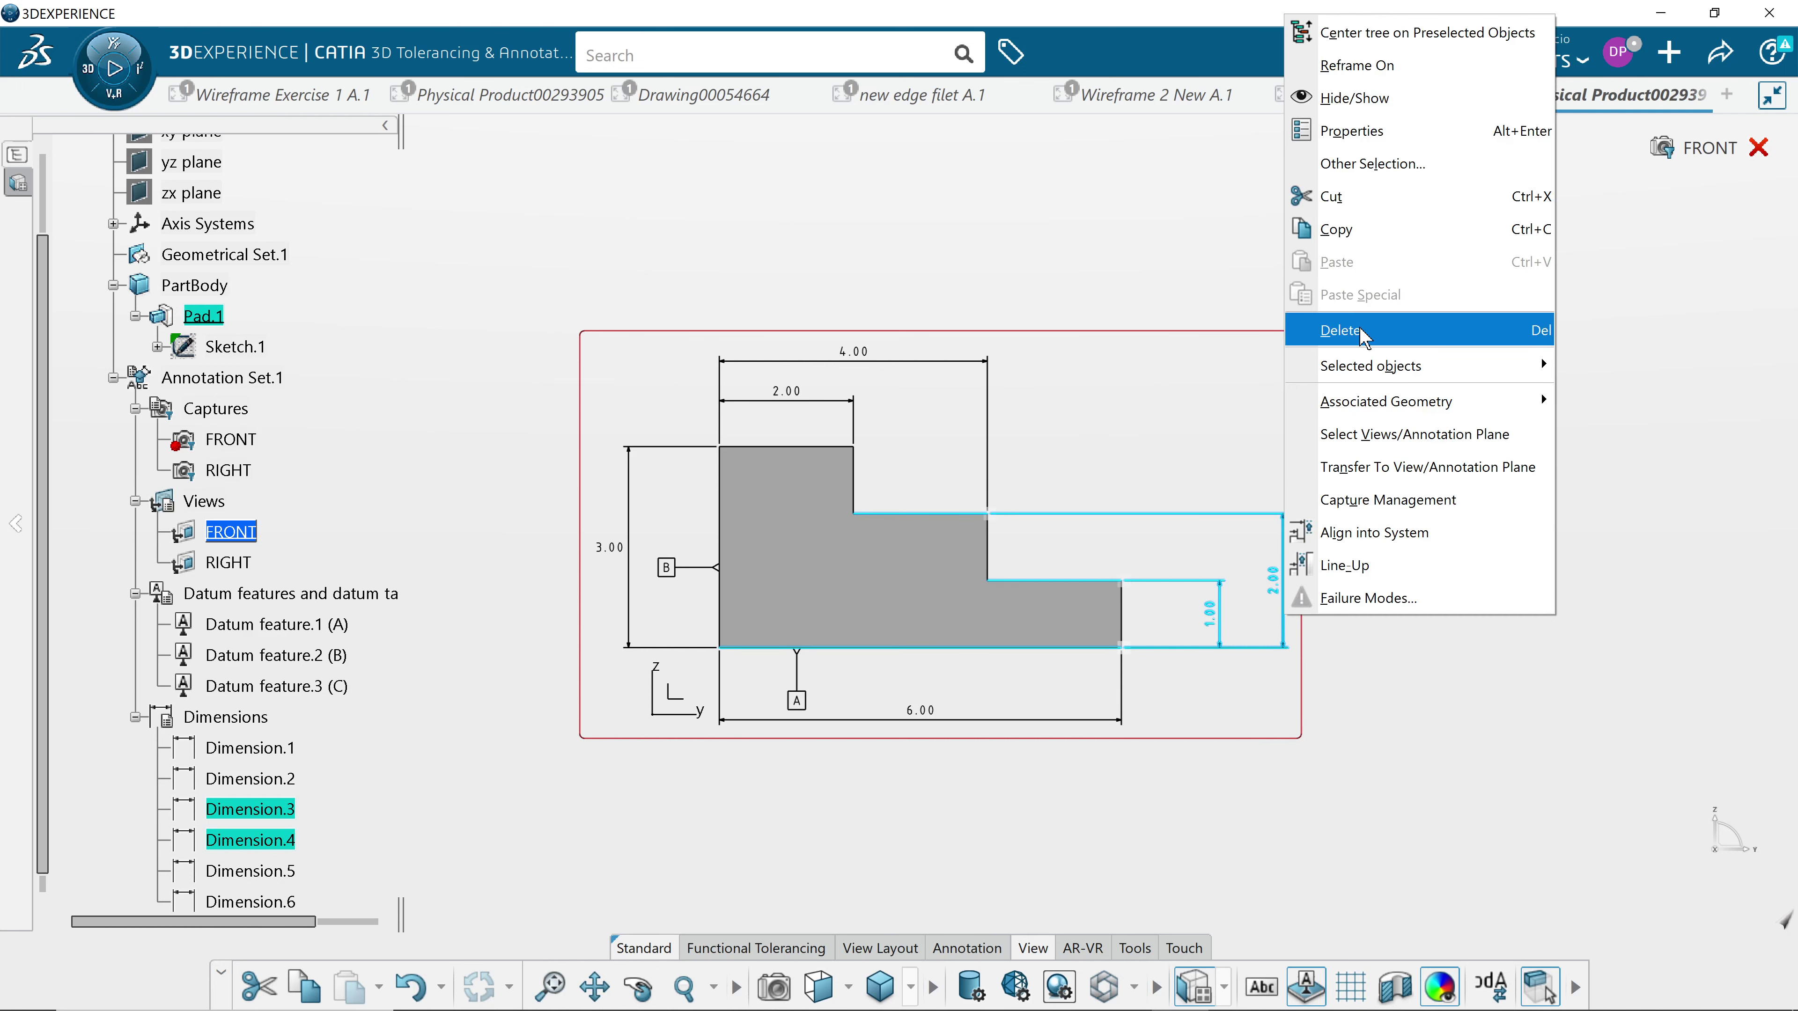
left_click(1386, 144)
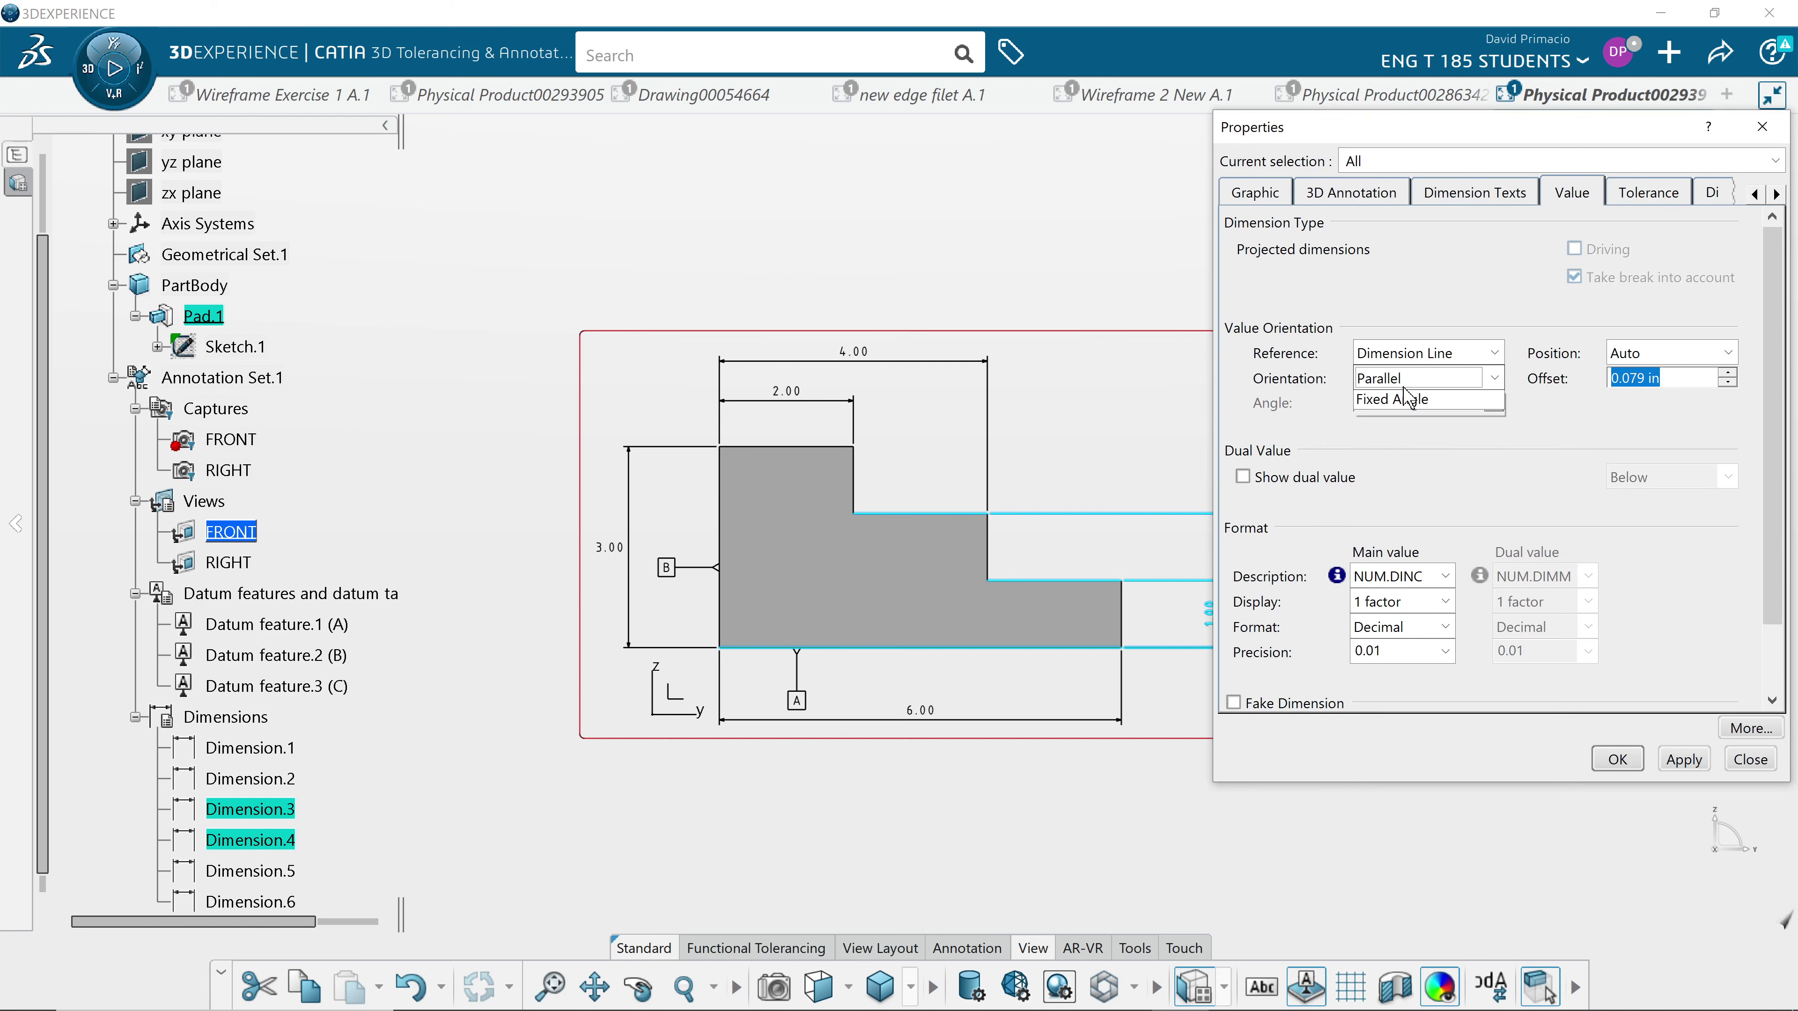
left_click(1409, 398)
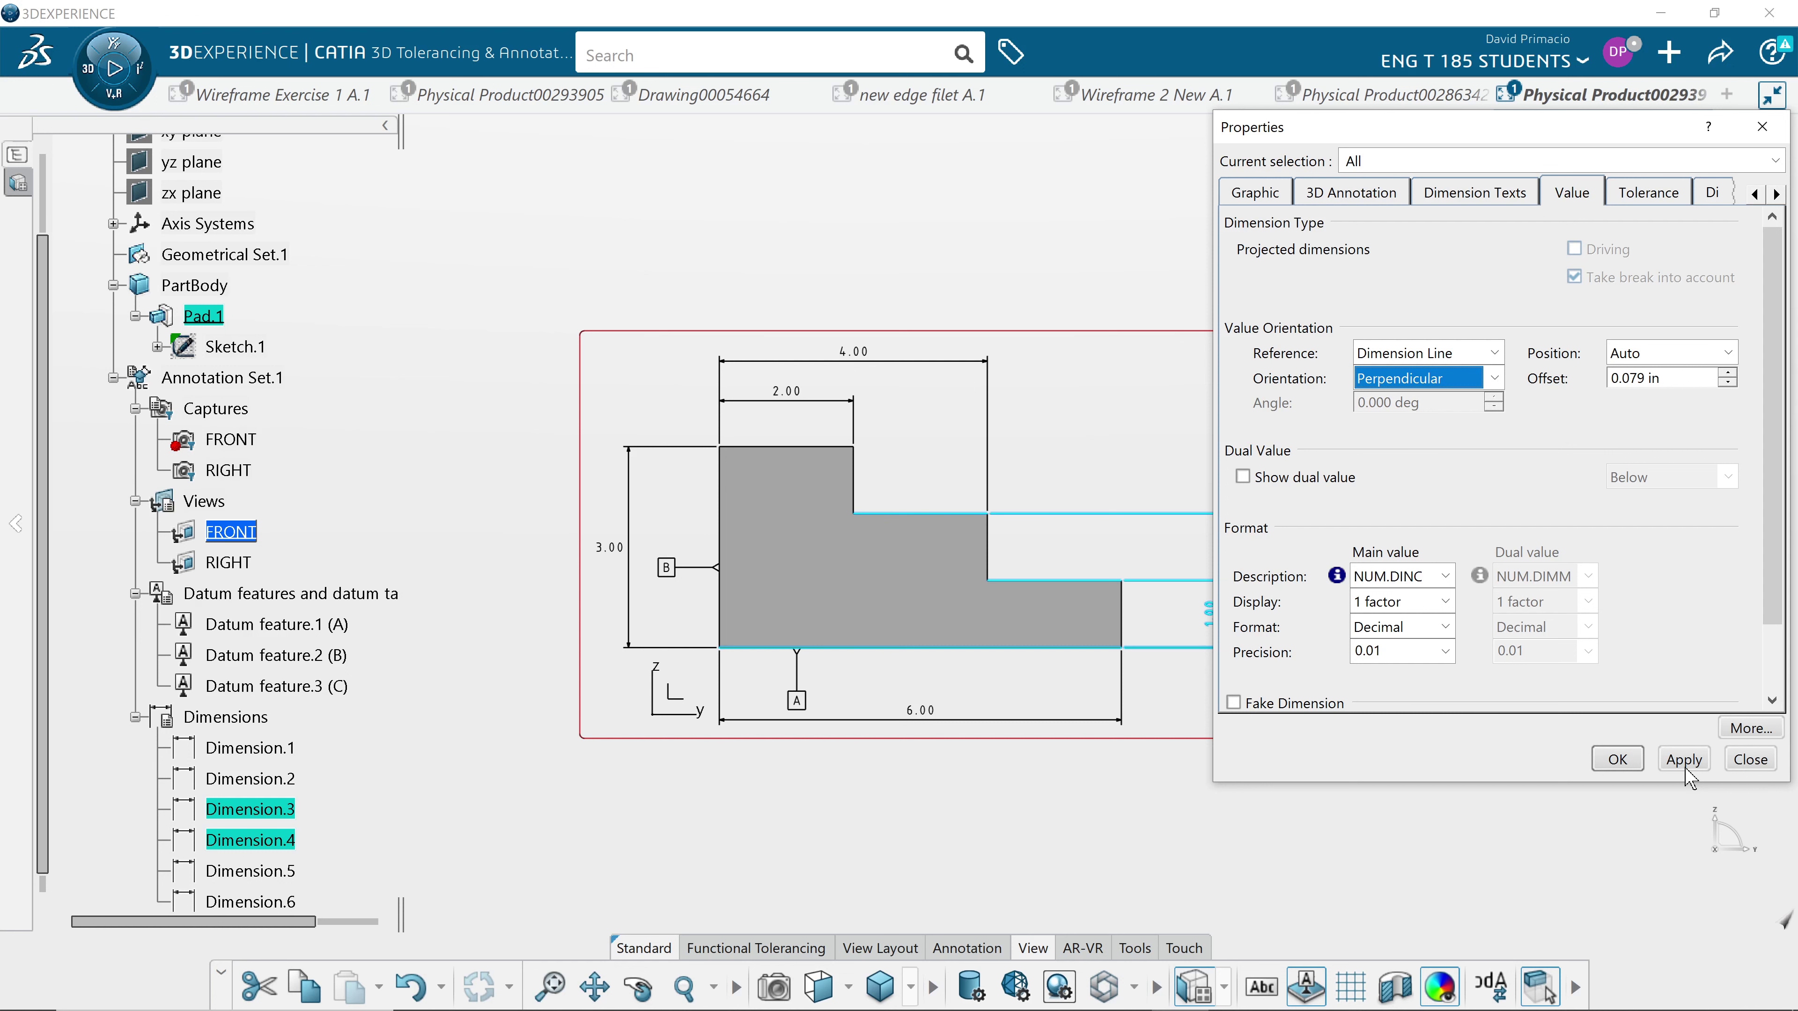
left_click(1617, 760)
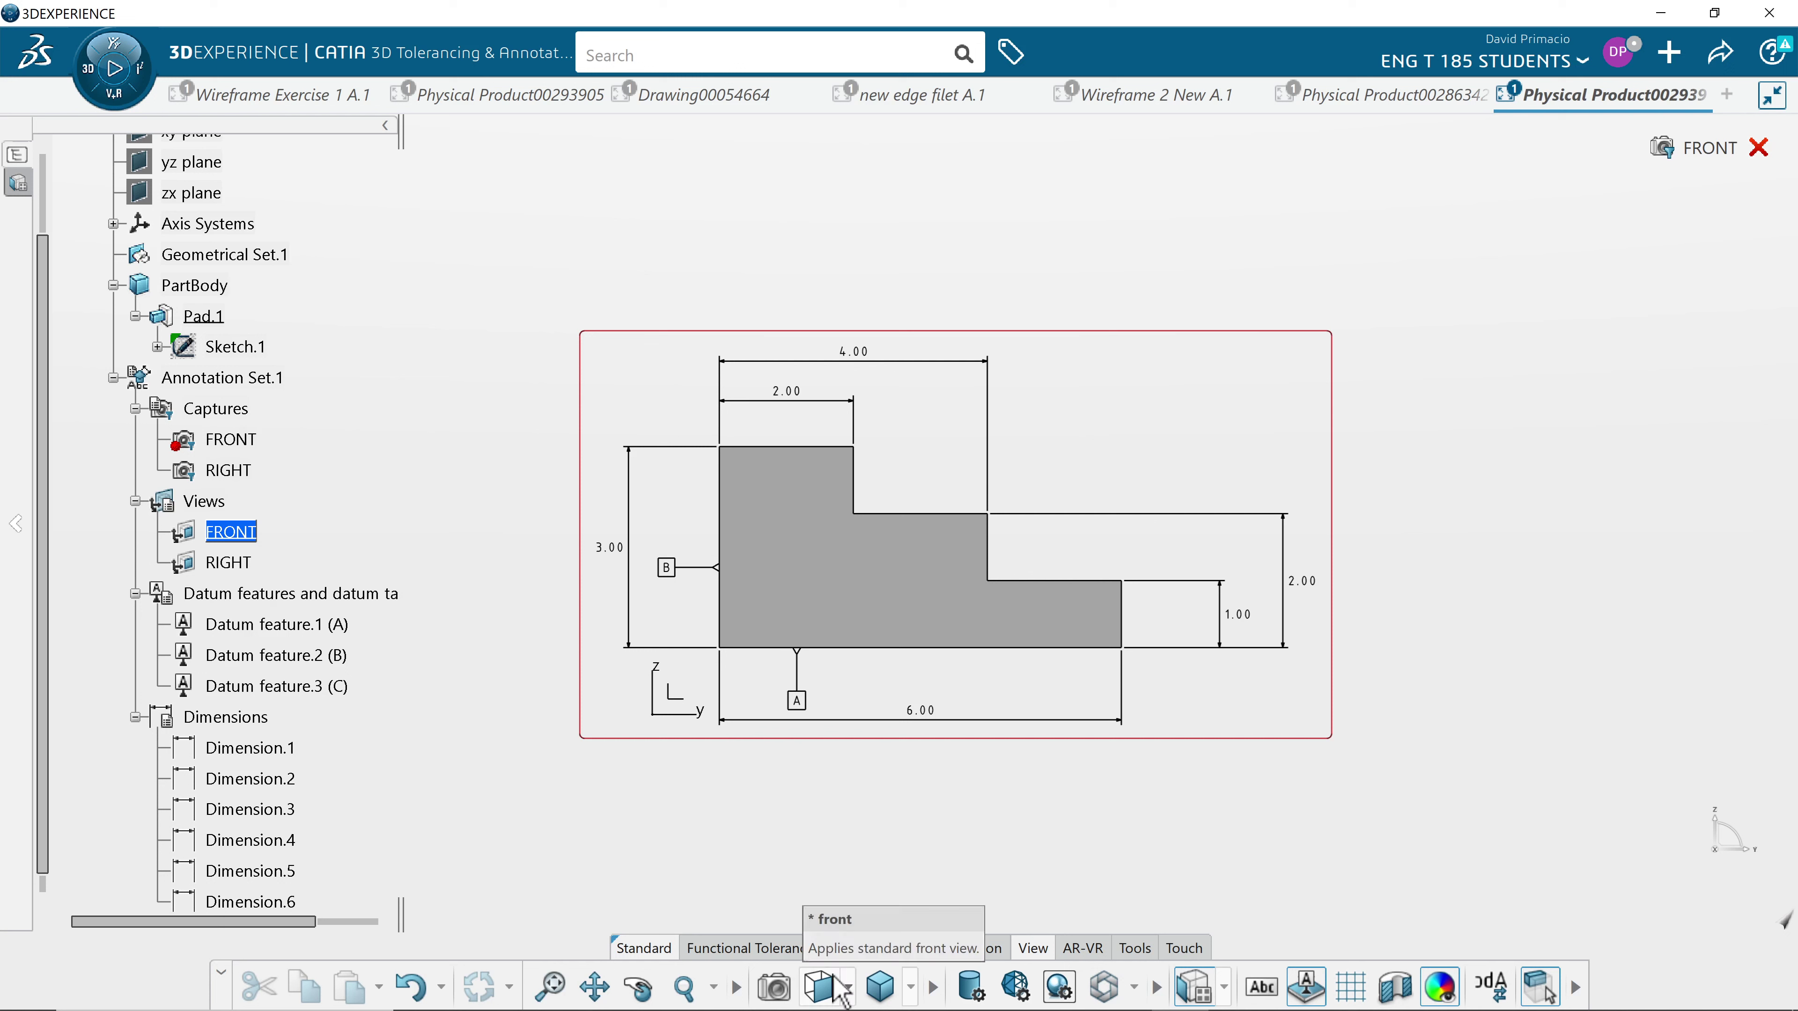
Switch to the isometric view and make RIGHT the active annotation view.
left_click(843, 988)
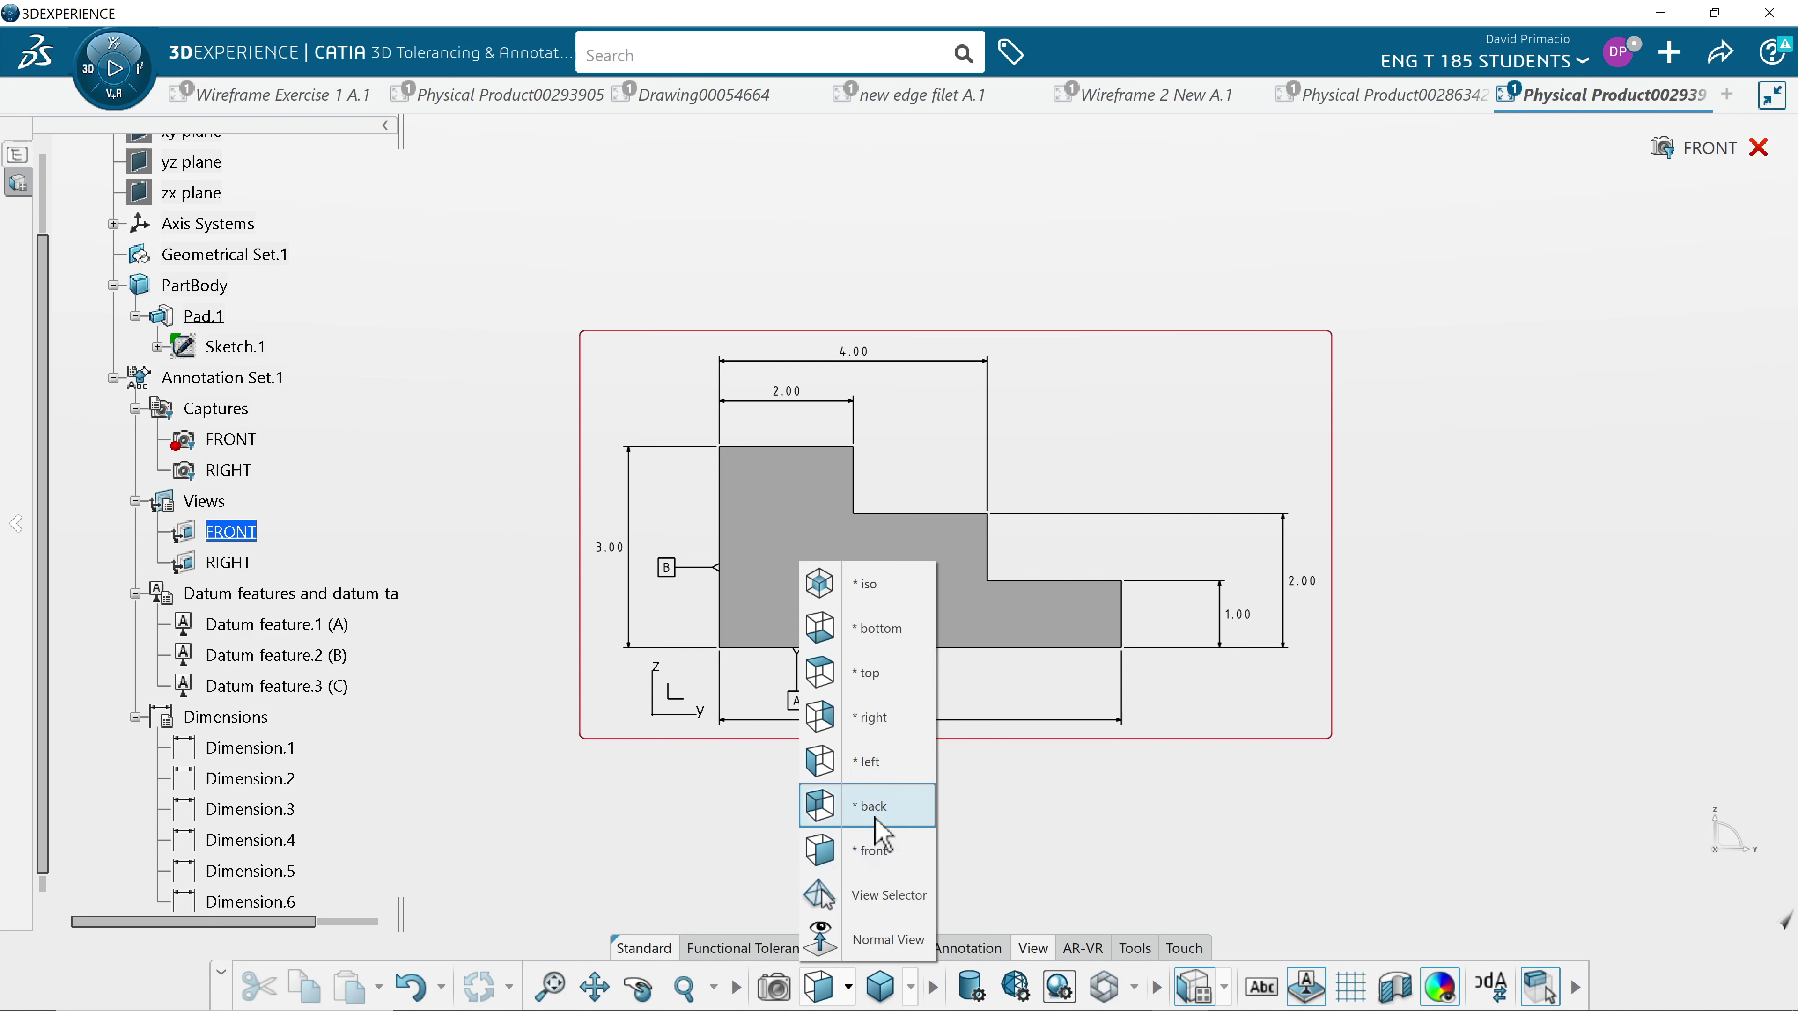
left_click(865, 599)
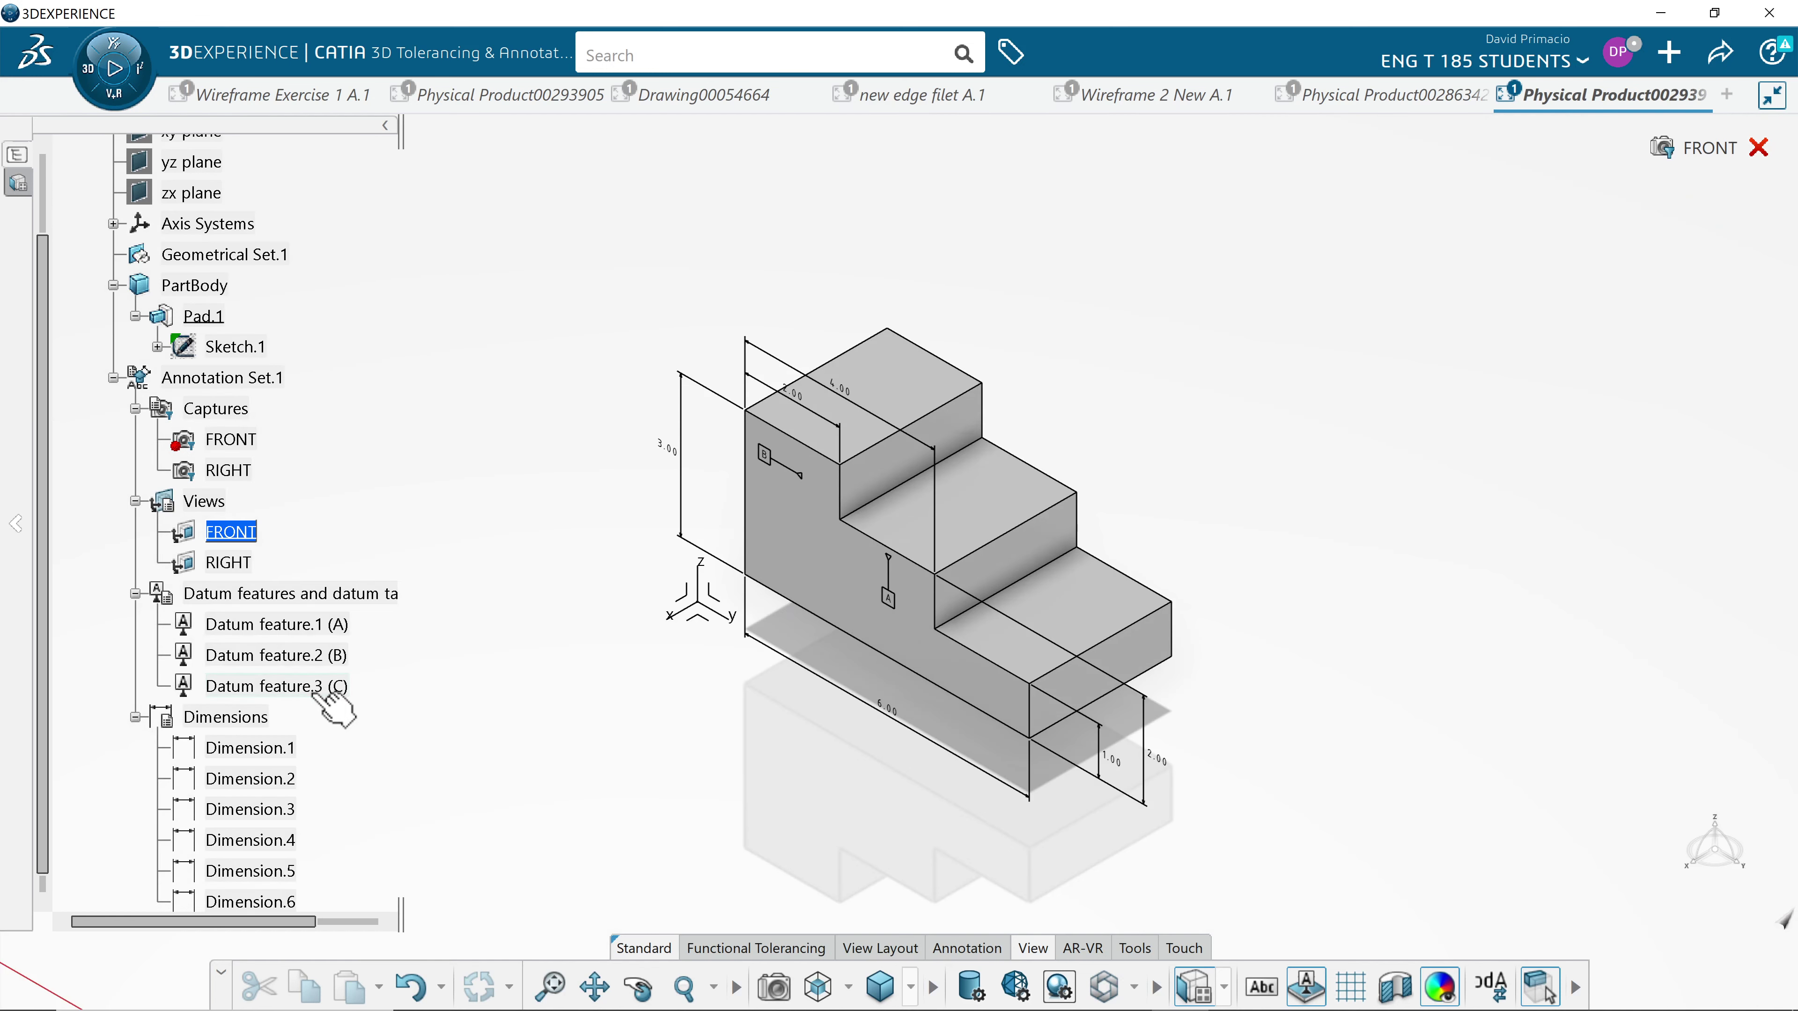
double_click(225, 563)
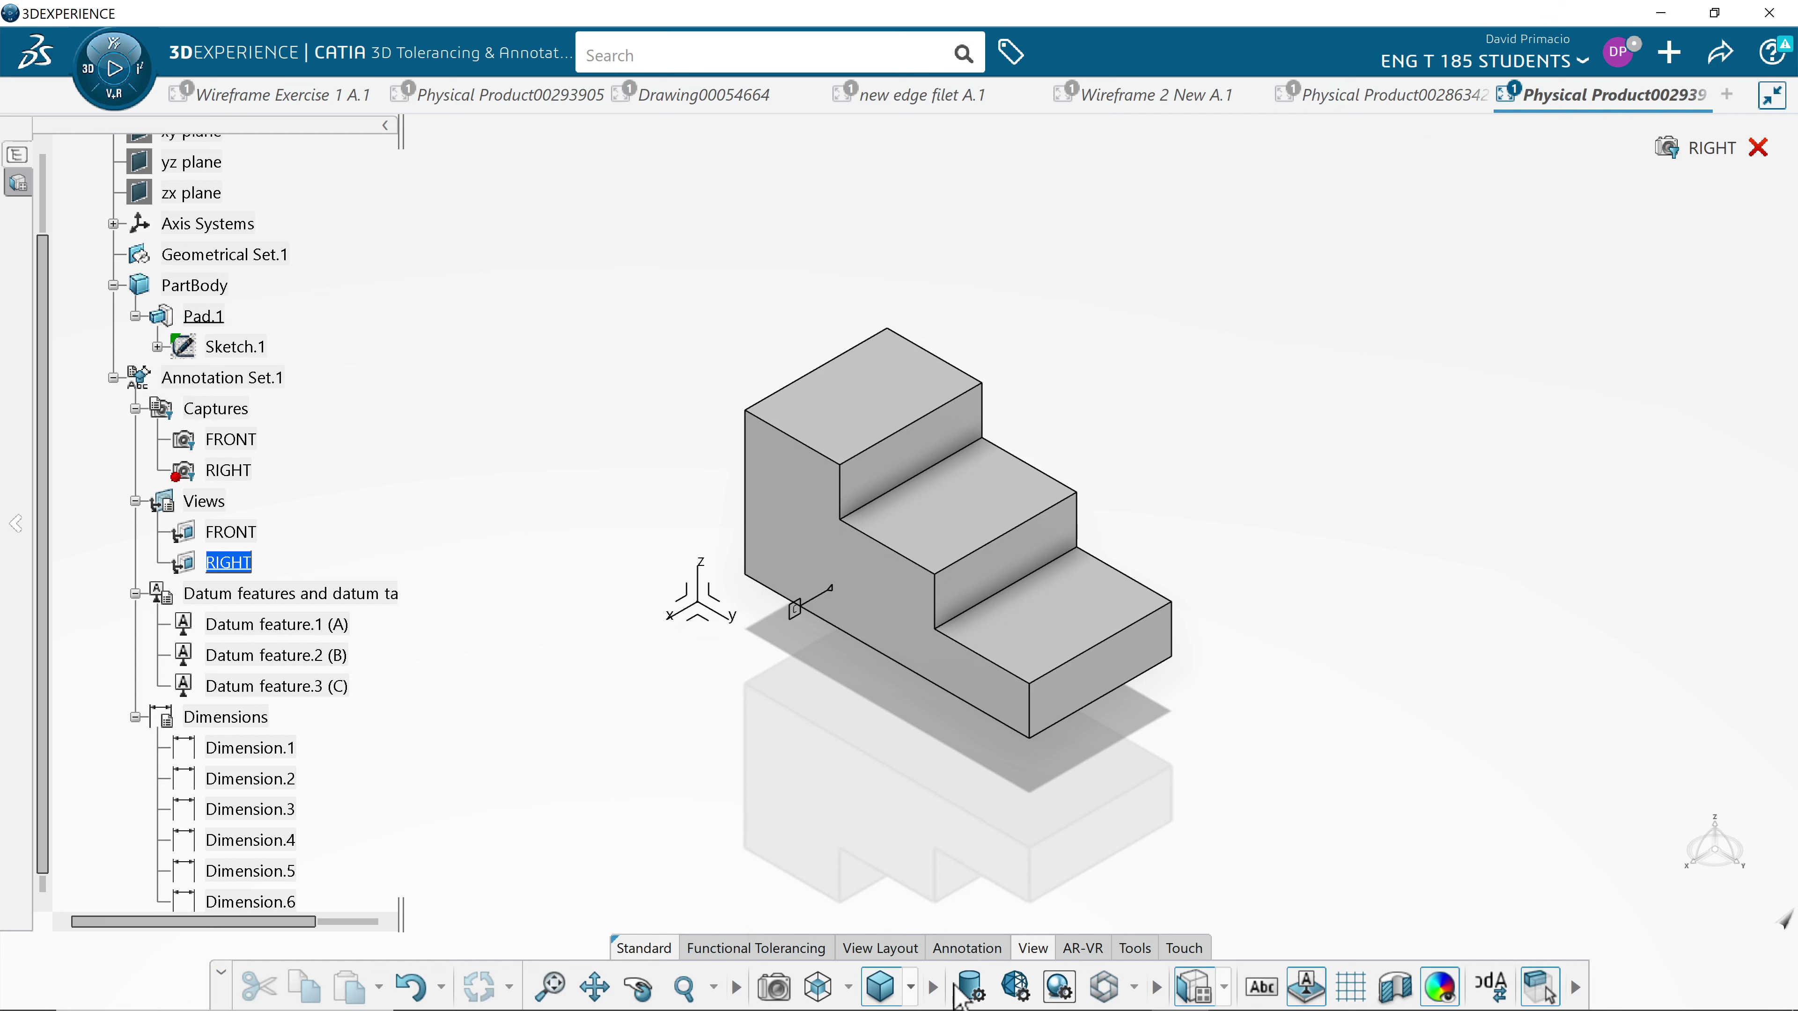
Dimension the block's top back edge at 76.2 and place it clear of the part.
left_click(980, 952)
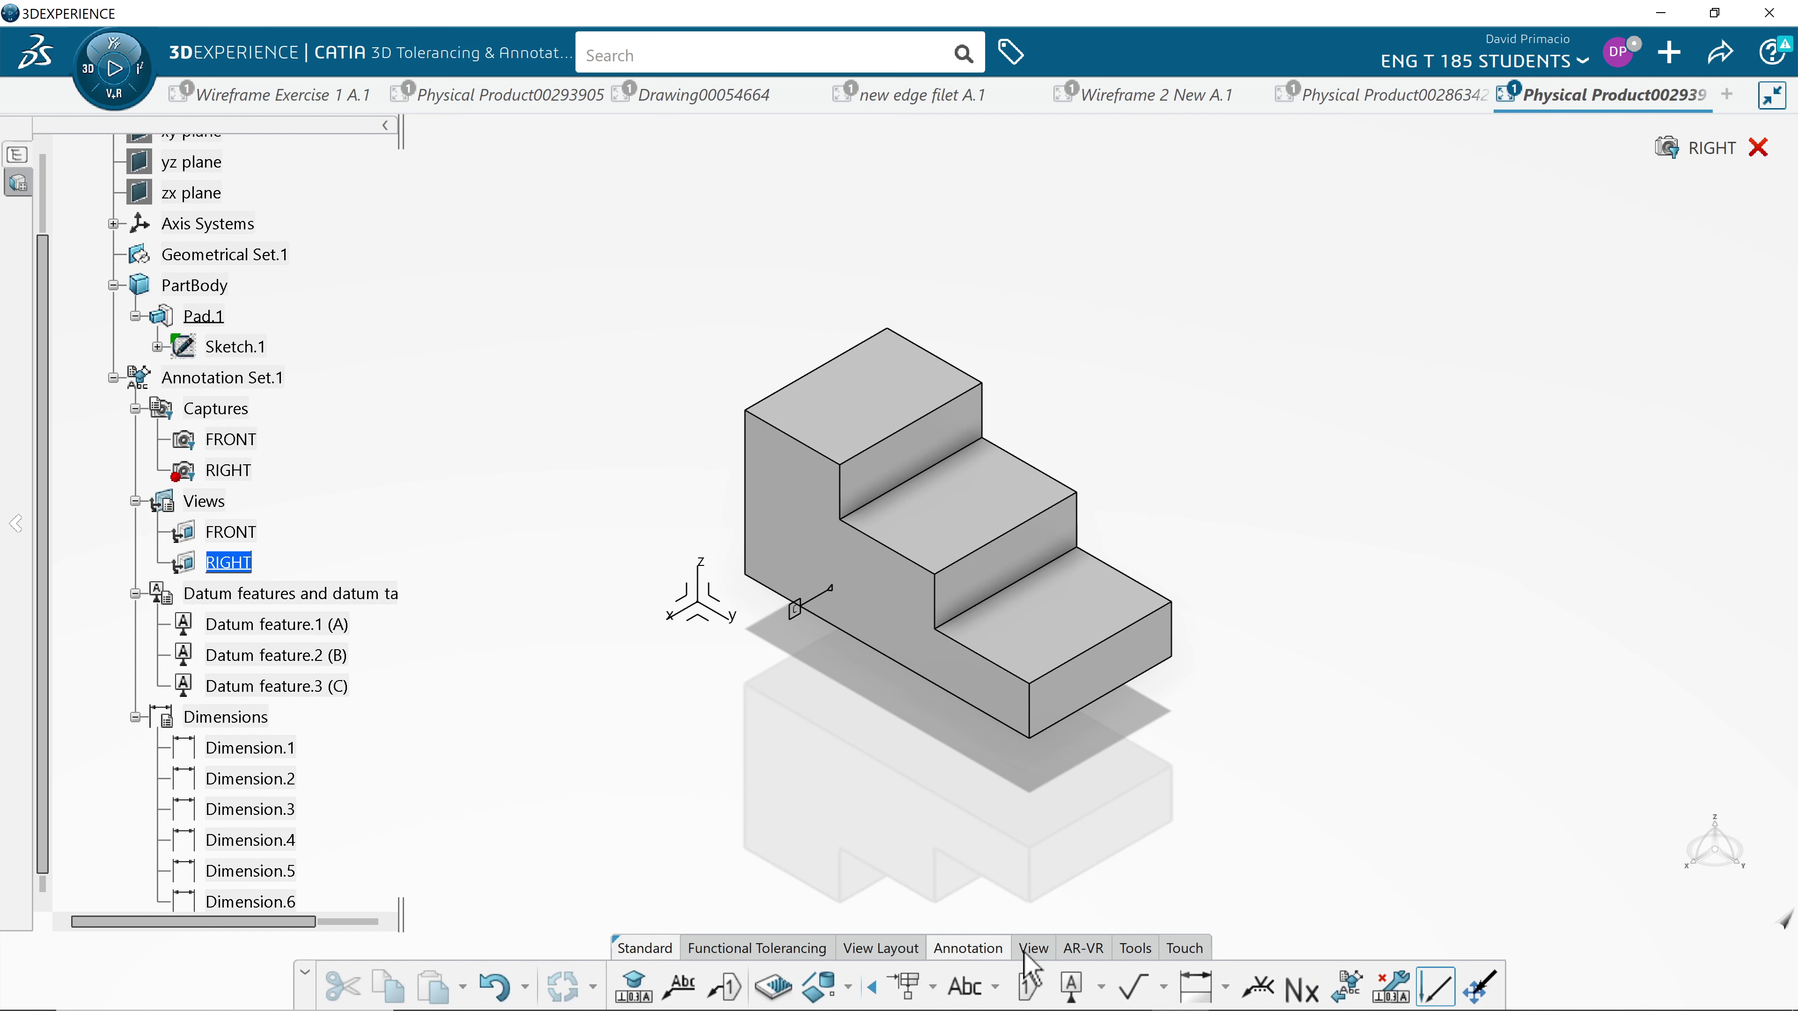
left_click(1201, 994)
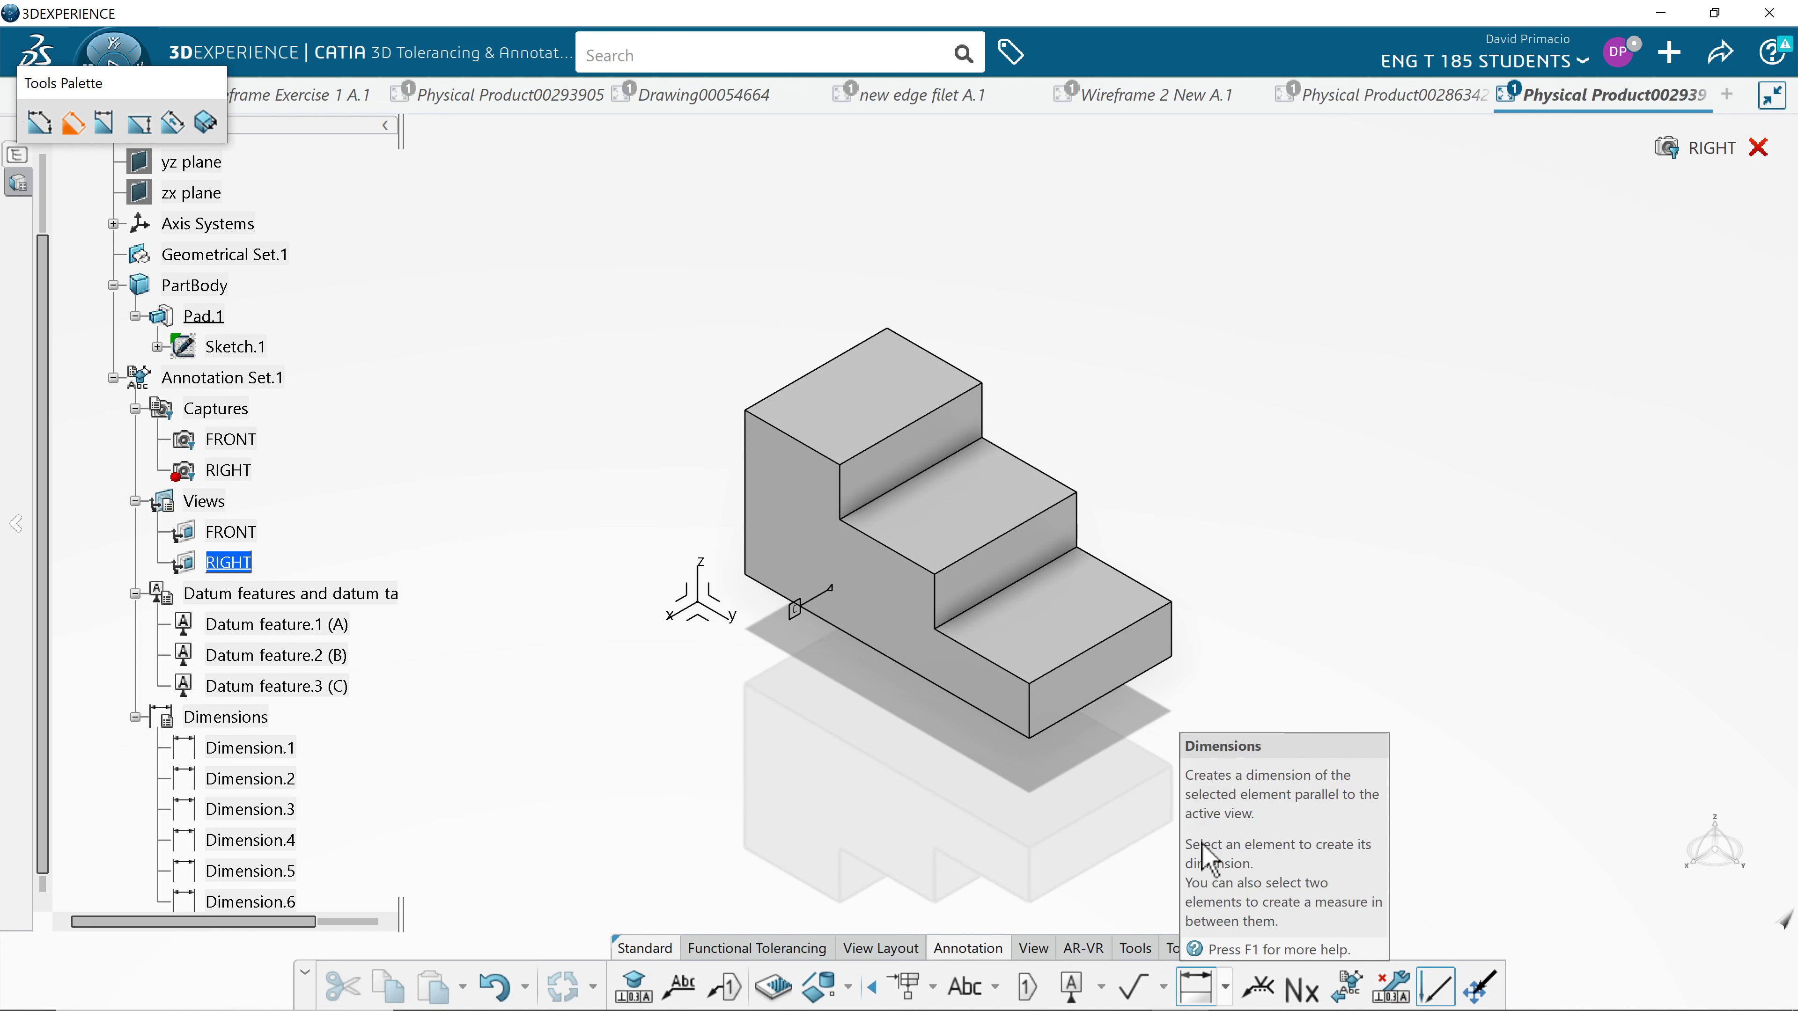
left_click(838, 359)
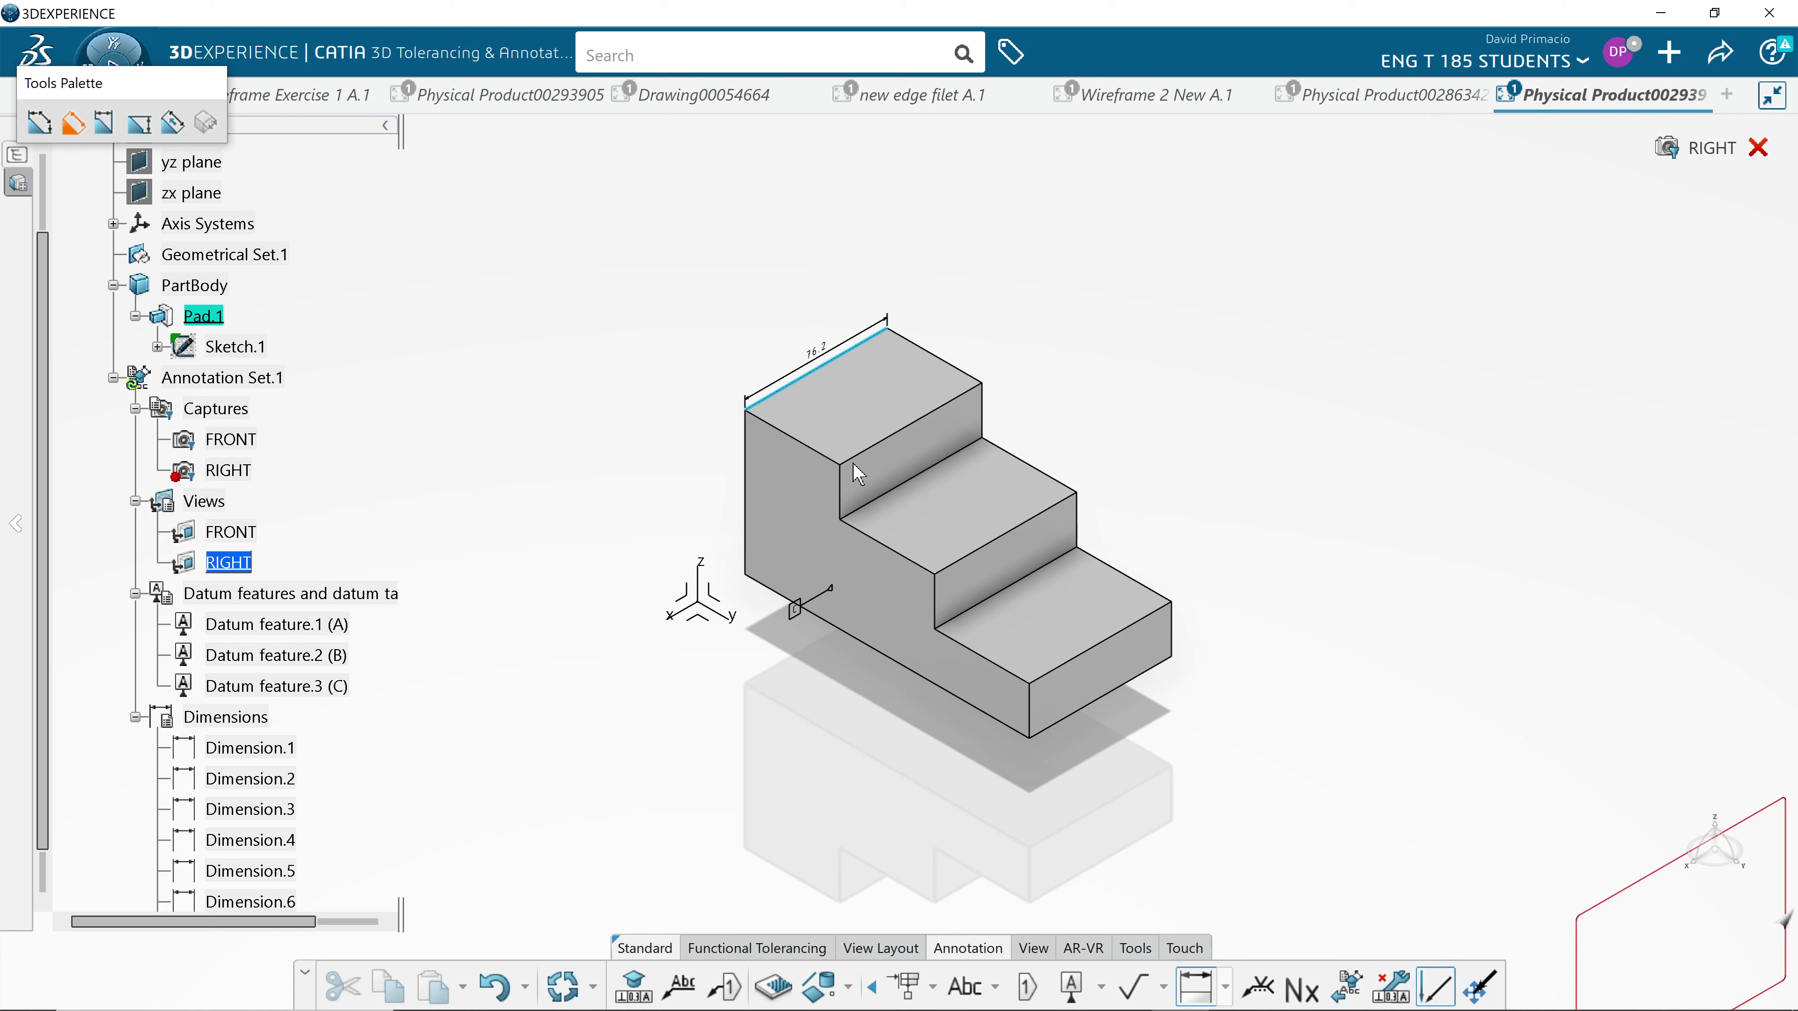
middle_click_drag(863, 670, 756, 471)
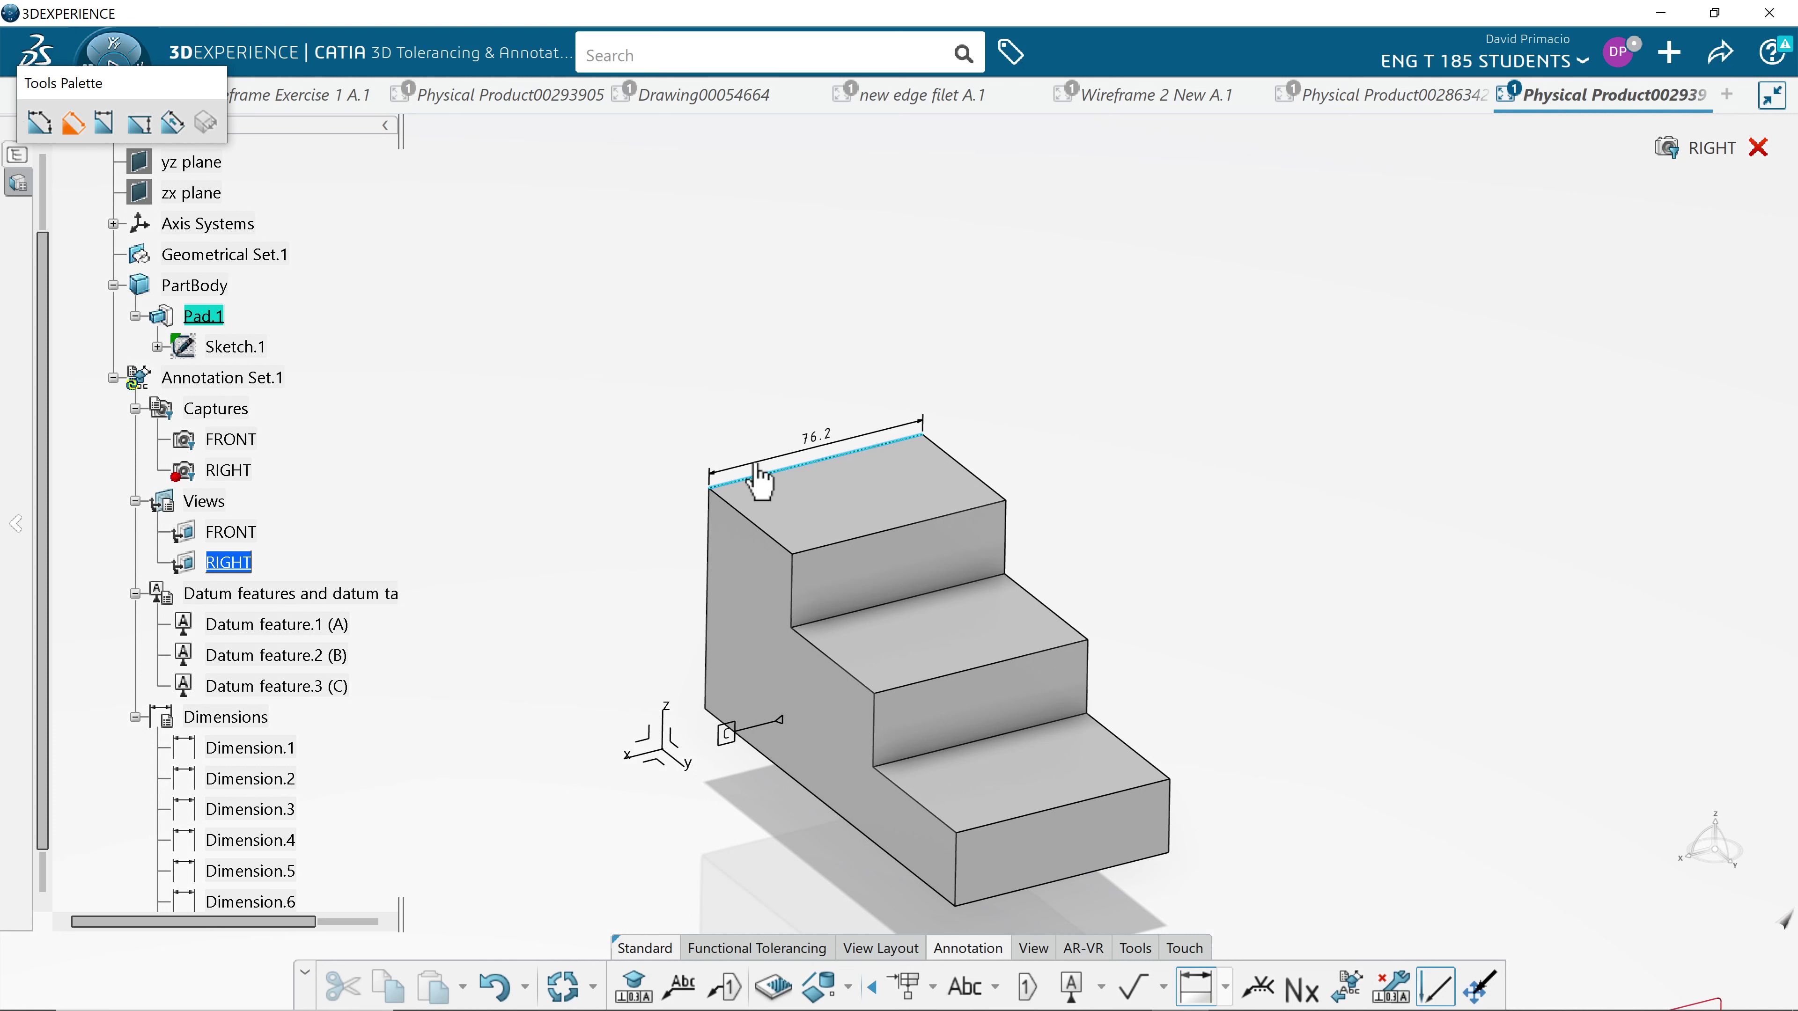
left_click_drag(756, 464, 754, 388)
middle_click_drag(714, 843, 846, 913)
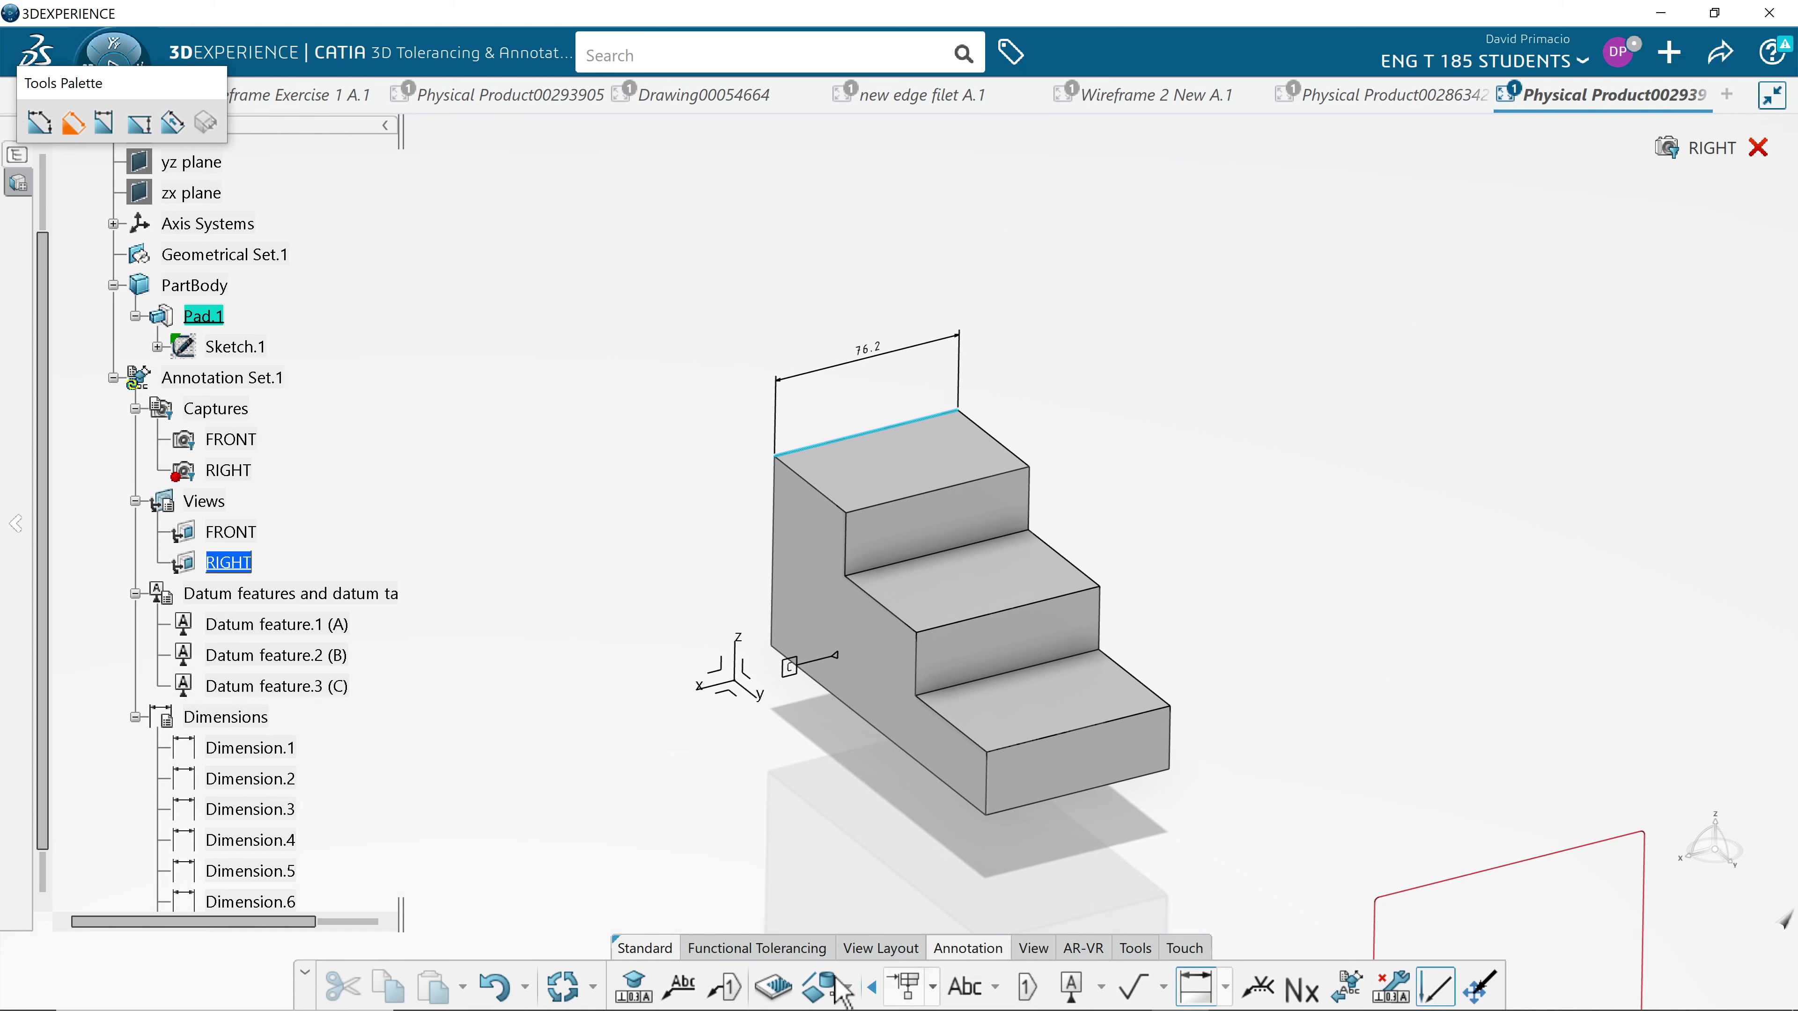
left_click(1024, 953)
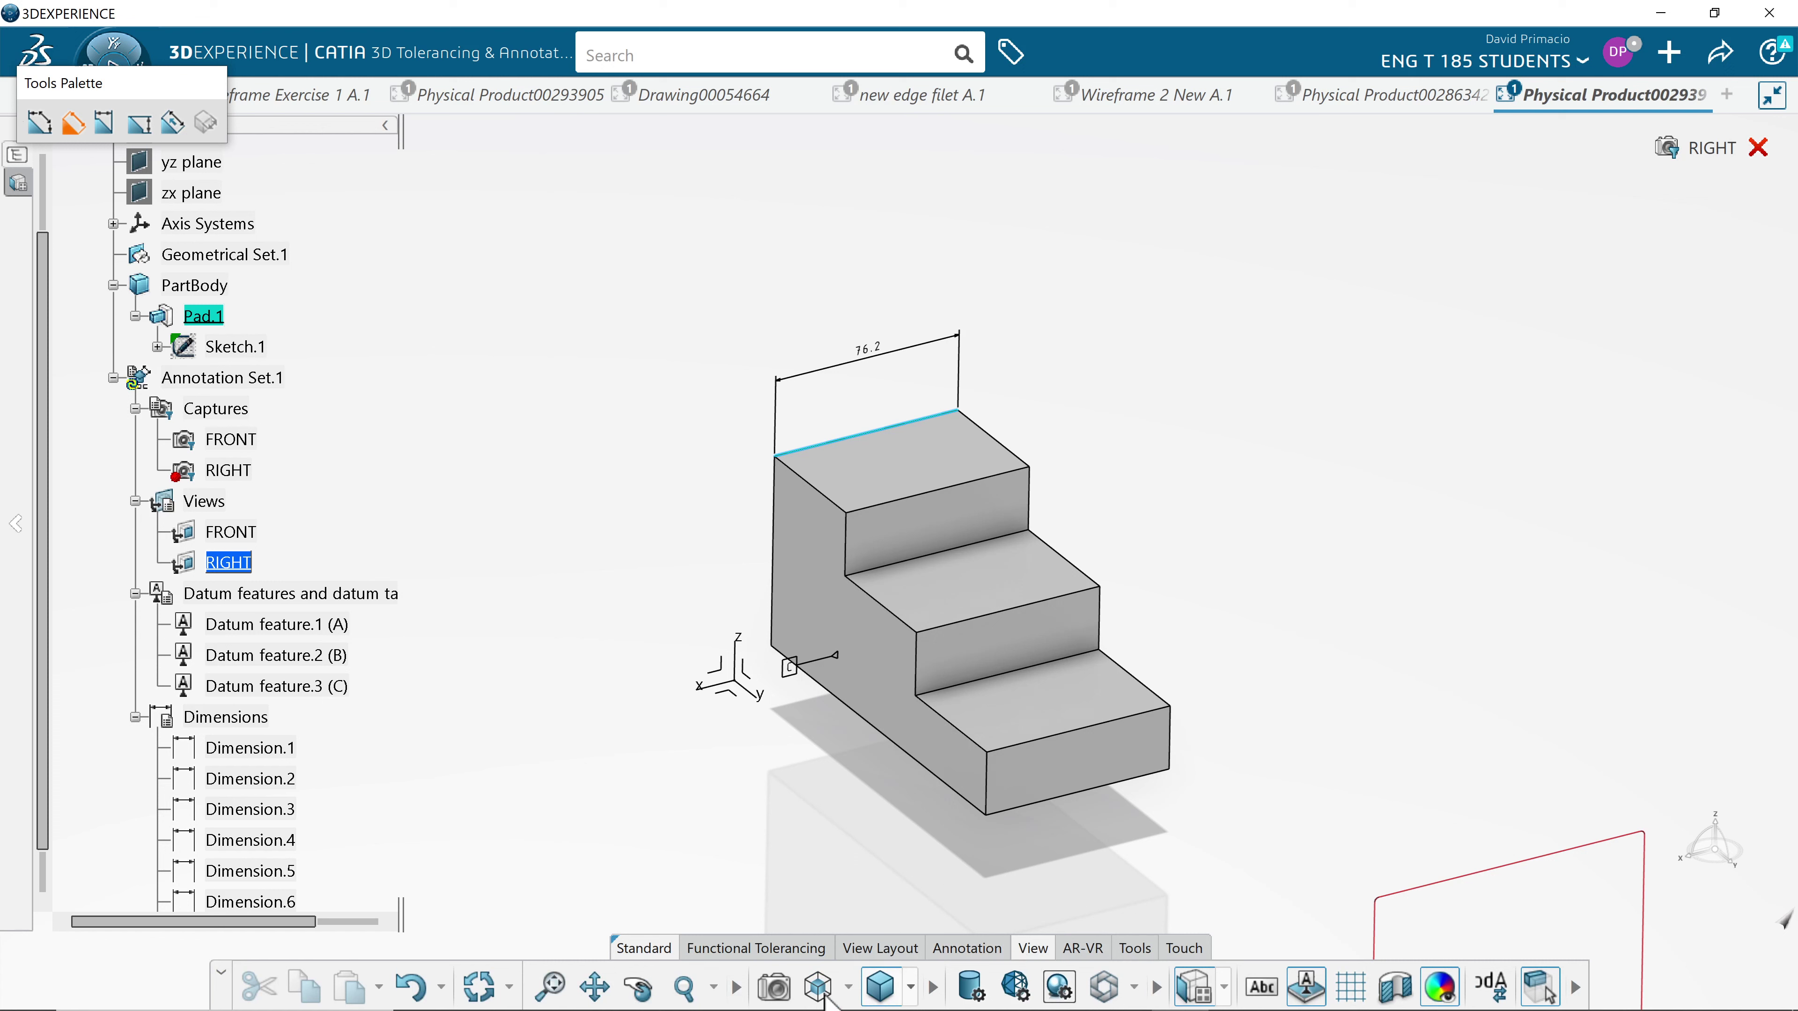
left_click(848, 988)
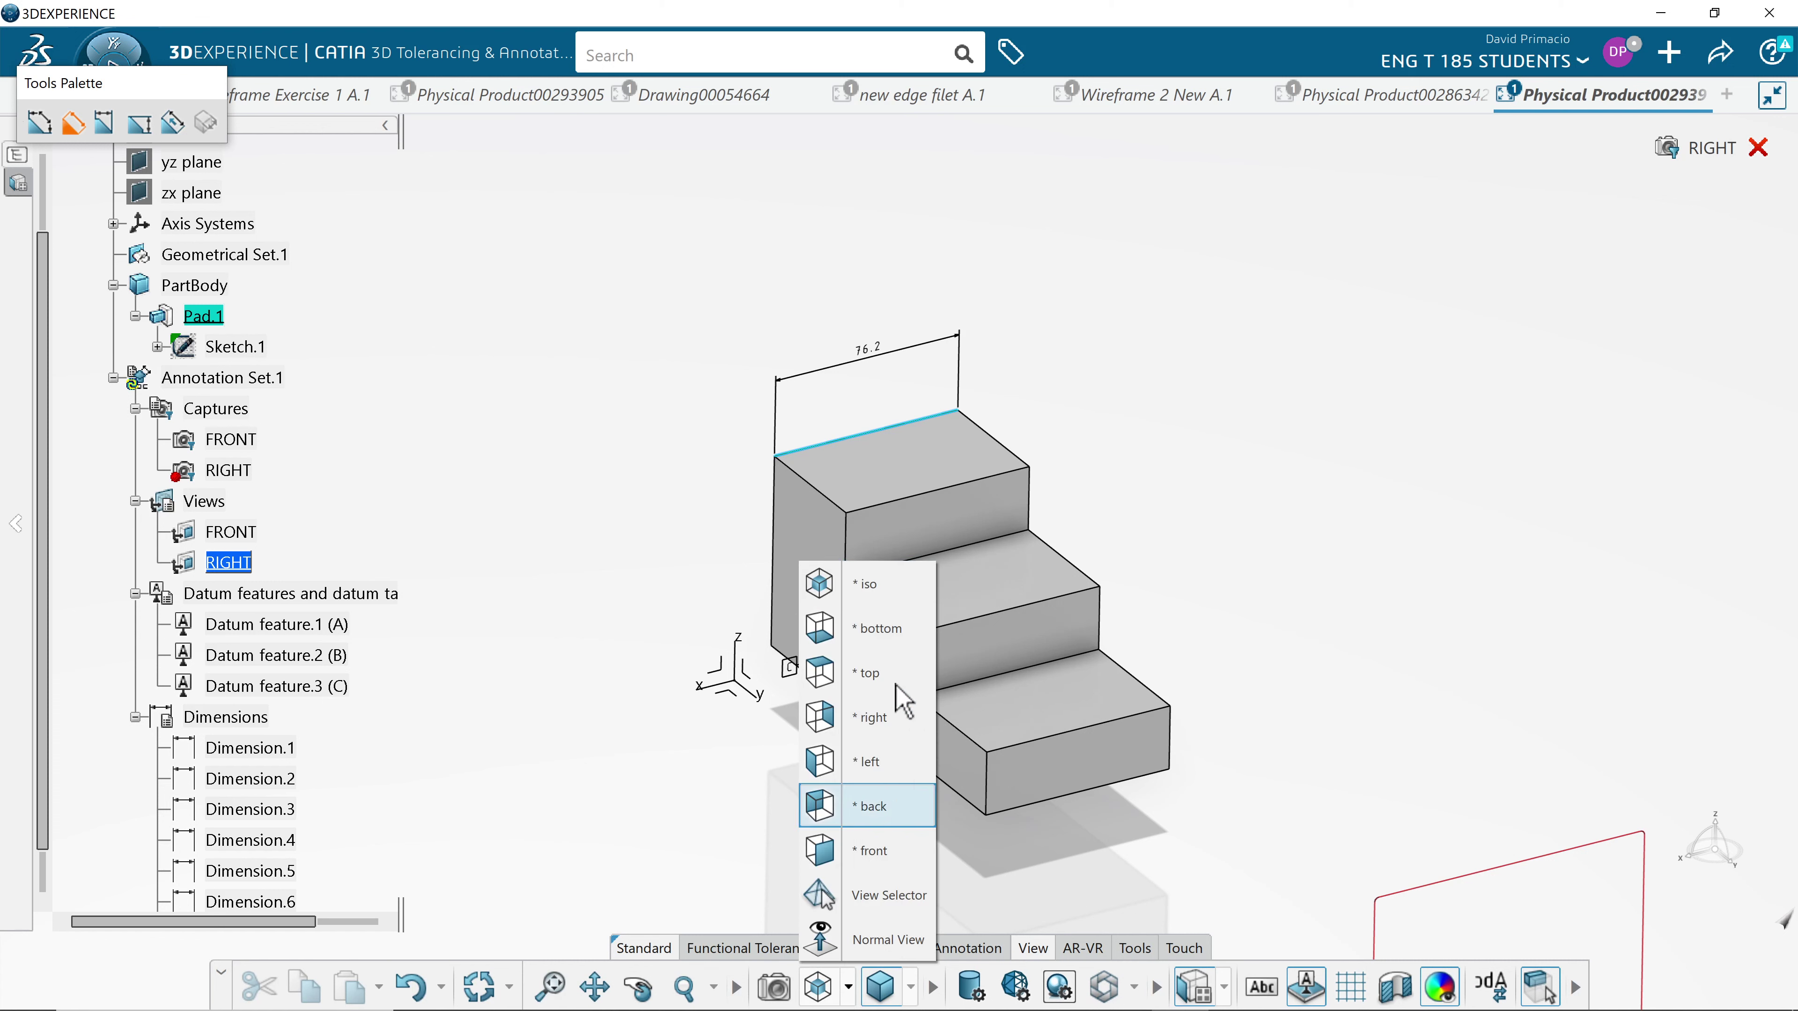
From the right view, set the 76.2 dimension's value description to NUM.DINC so it reads 3.00.
left_click(881, 726)
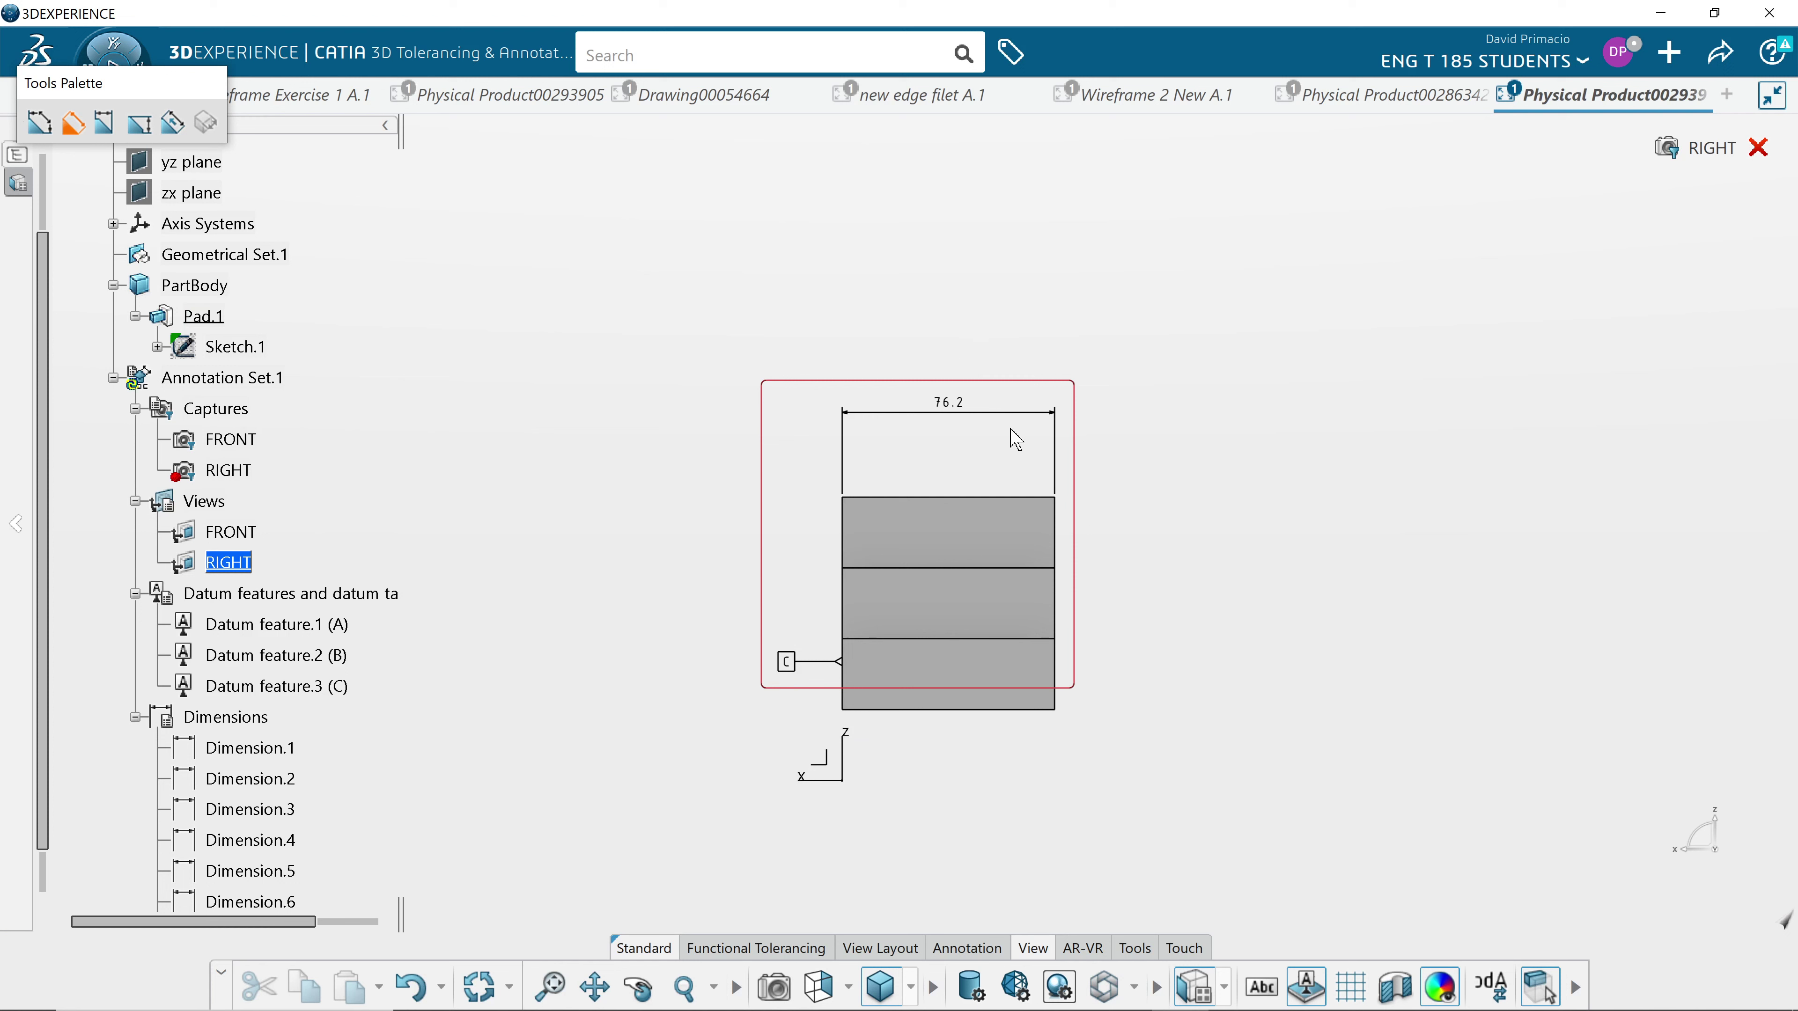
left_click(963, 420)
left_click(974, 436)
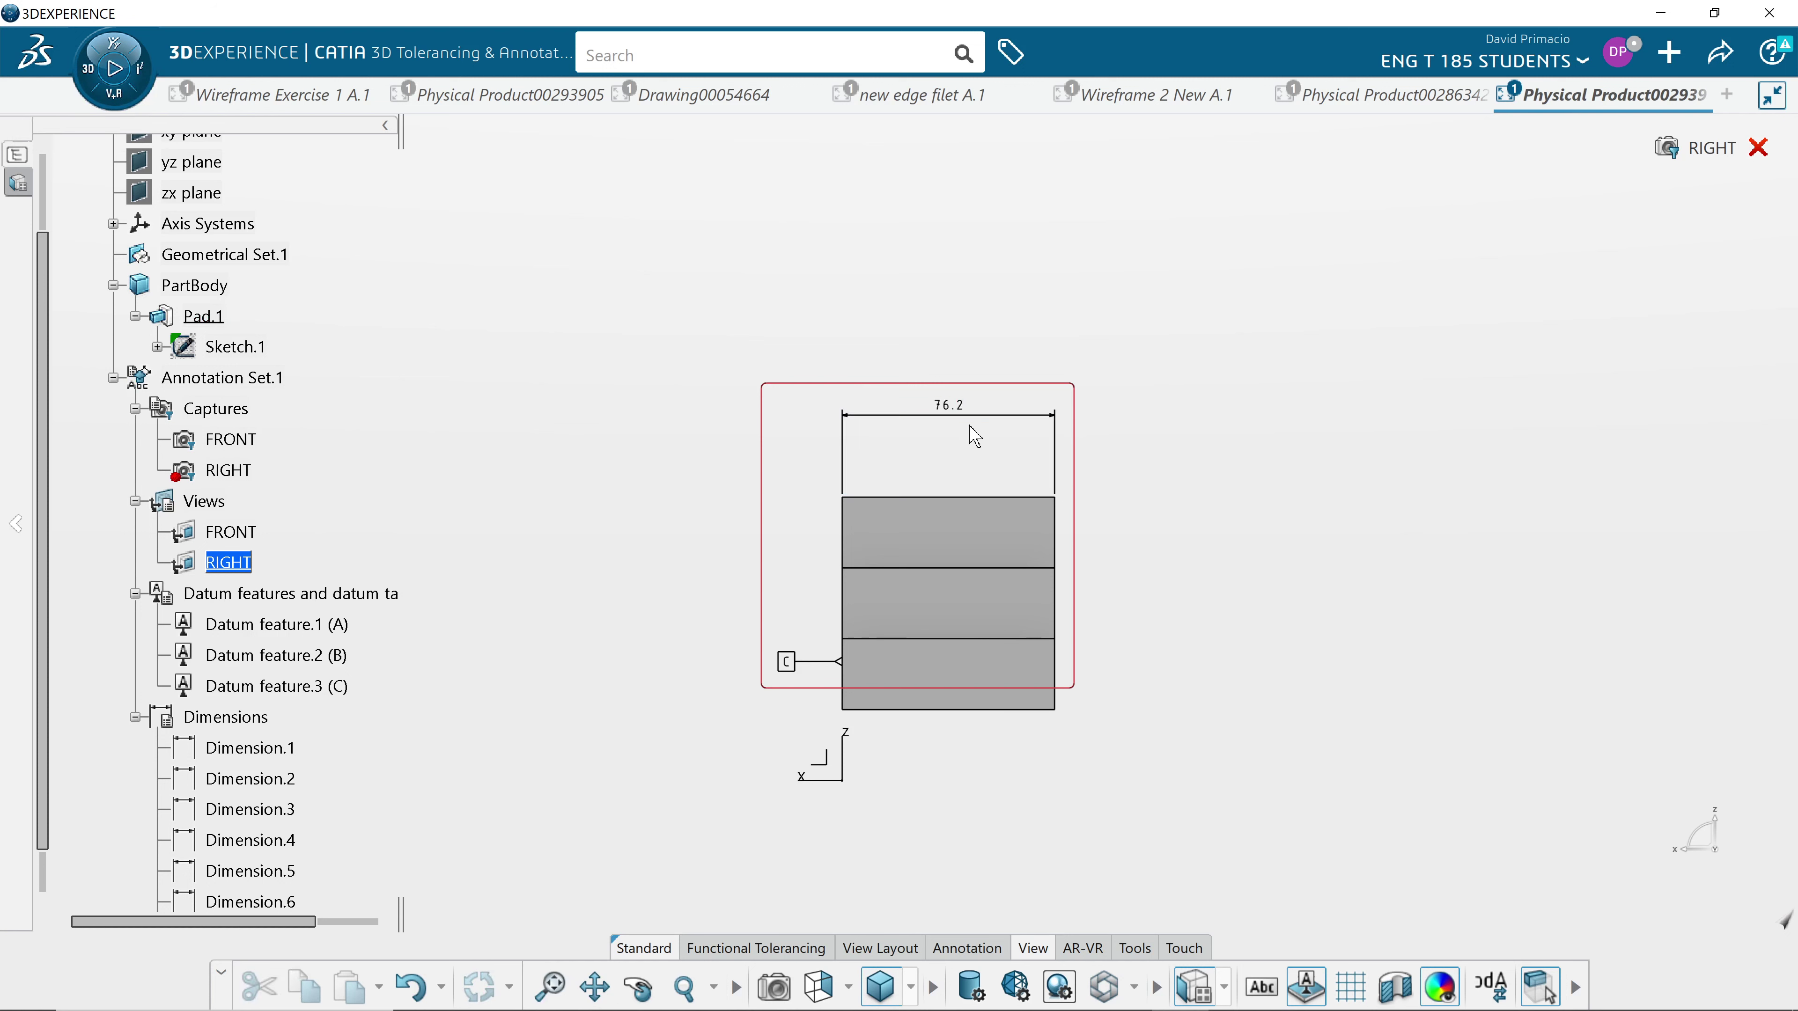
right_click(963, 407)
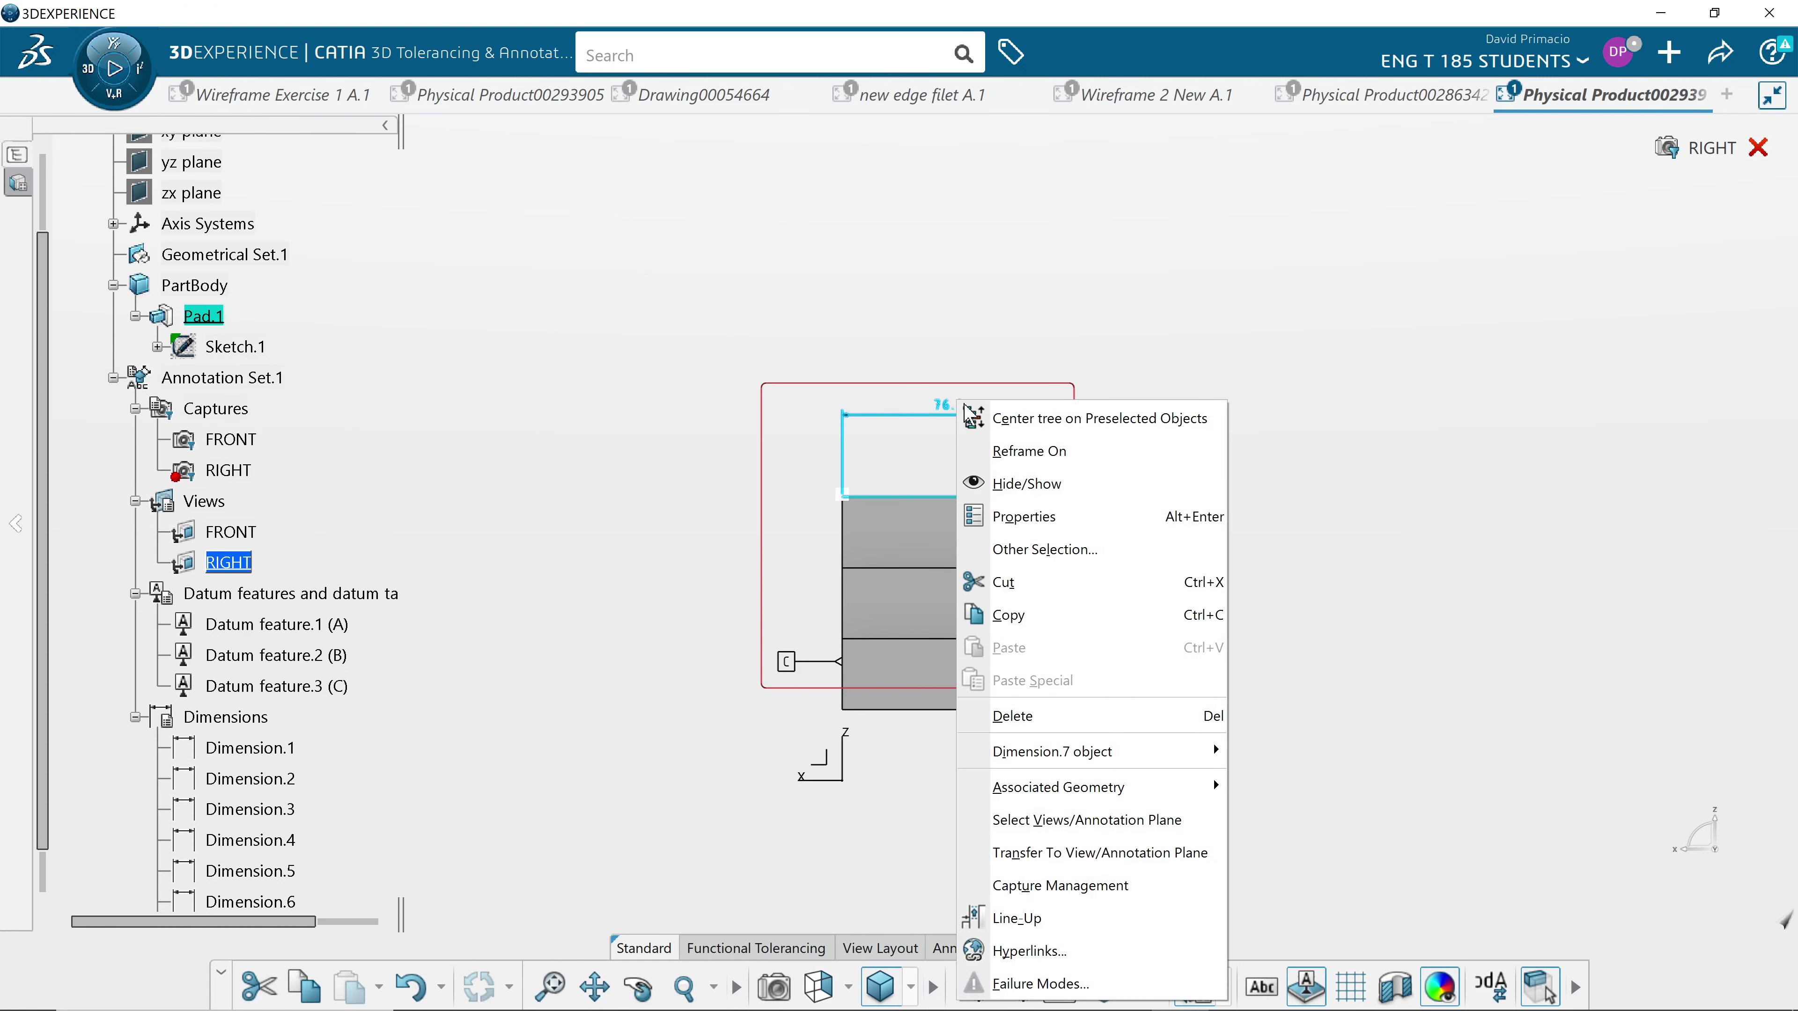
left_click(1026, 517)
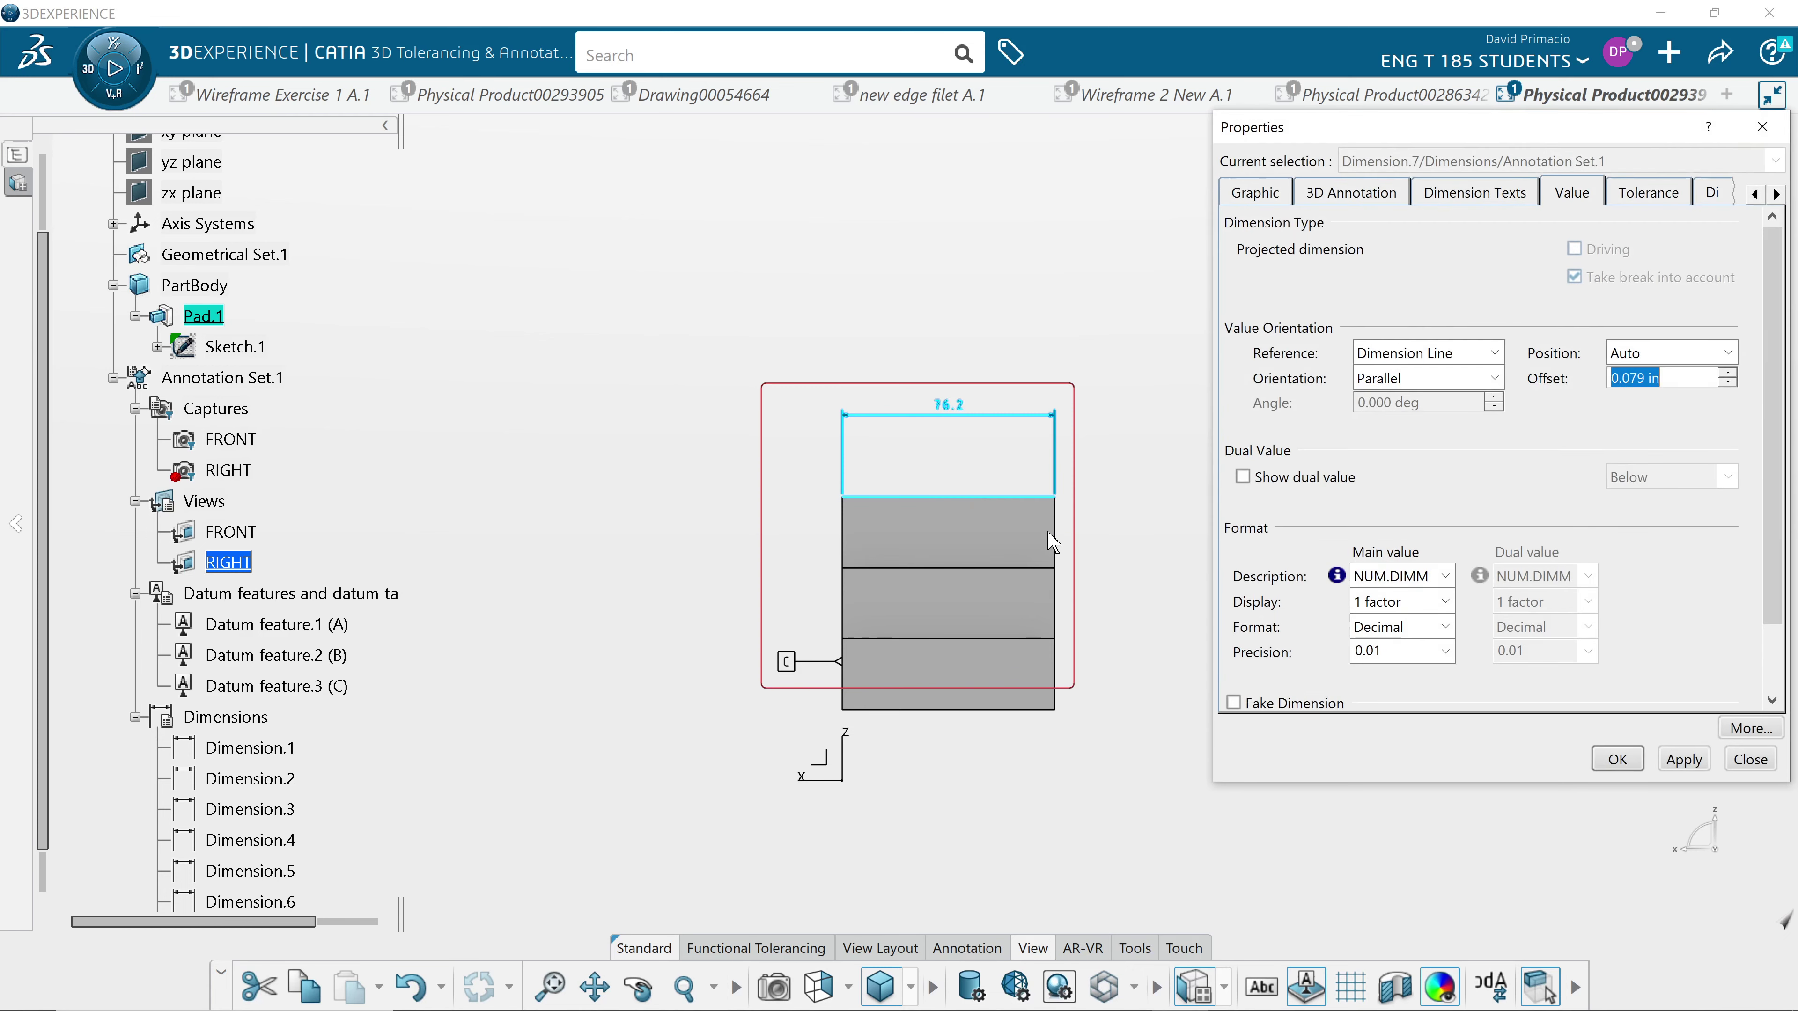
left_click(1394, 576)
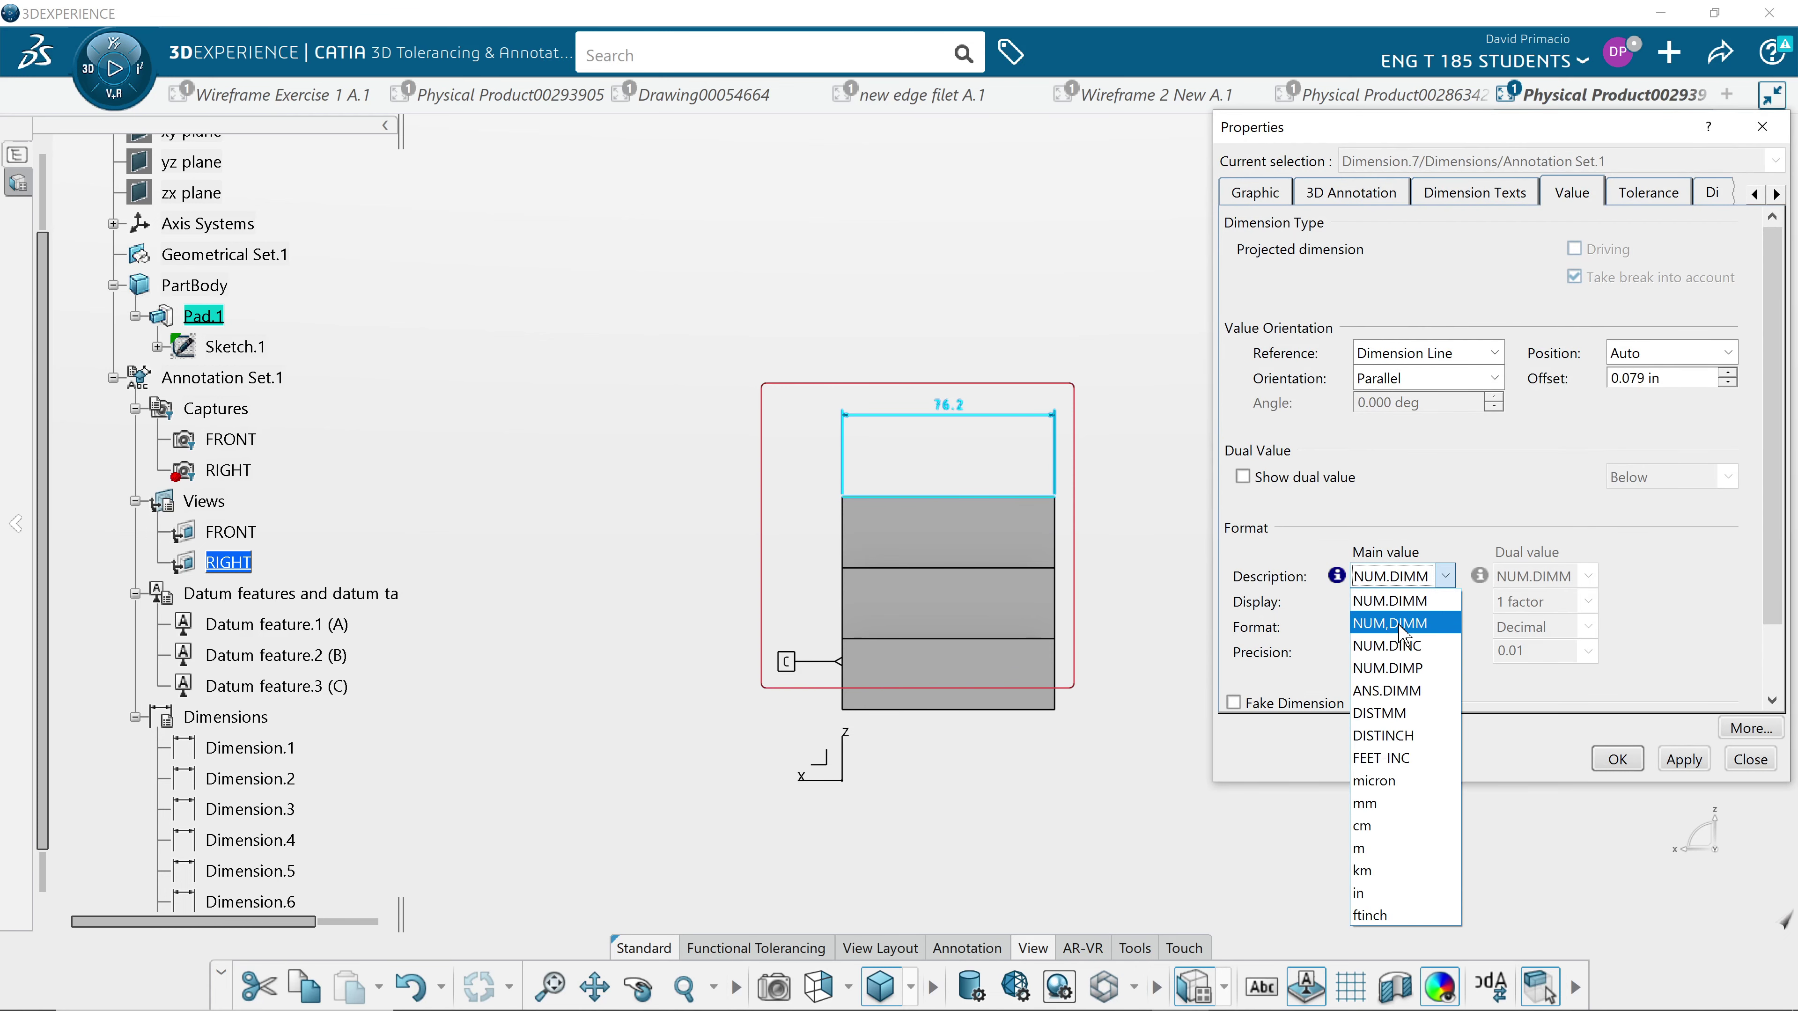
left_click(1387, 645)
left_click(1682, 759)
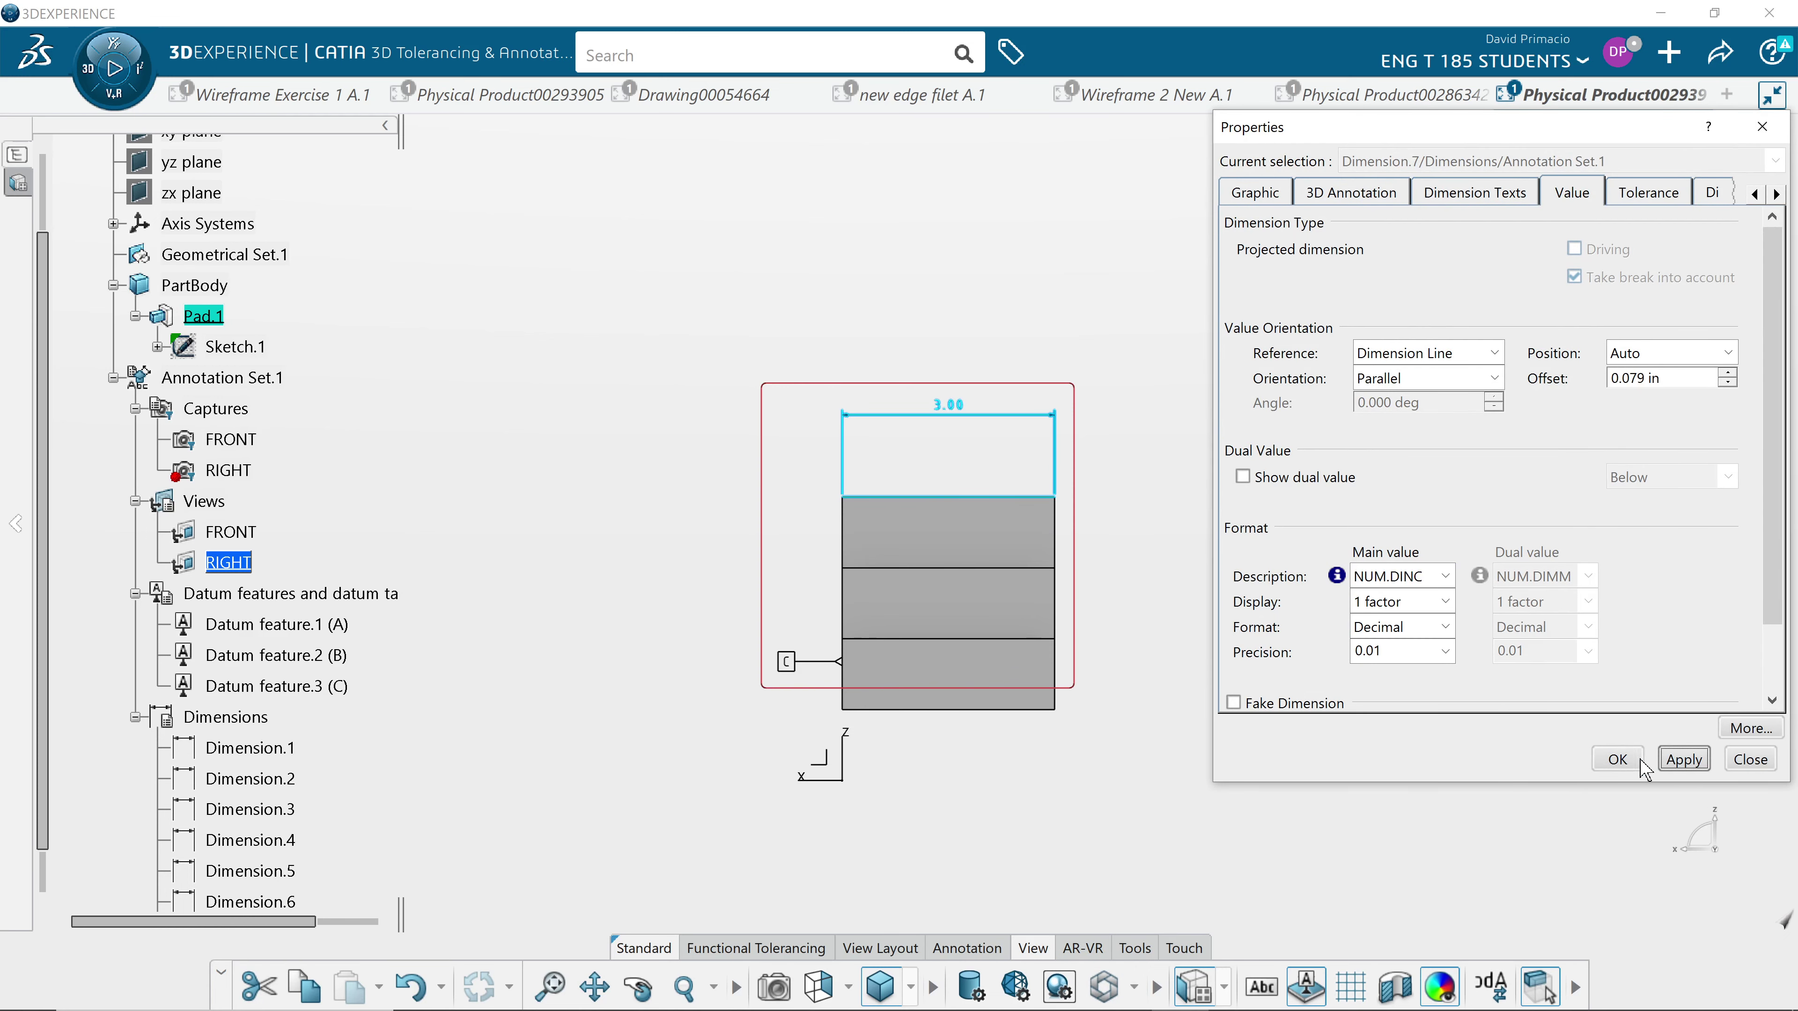
left_click(1601, 762)
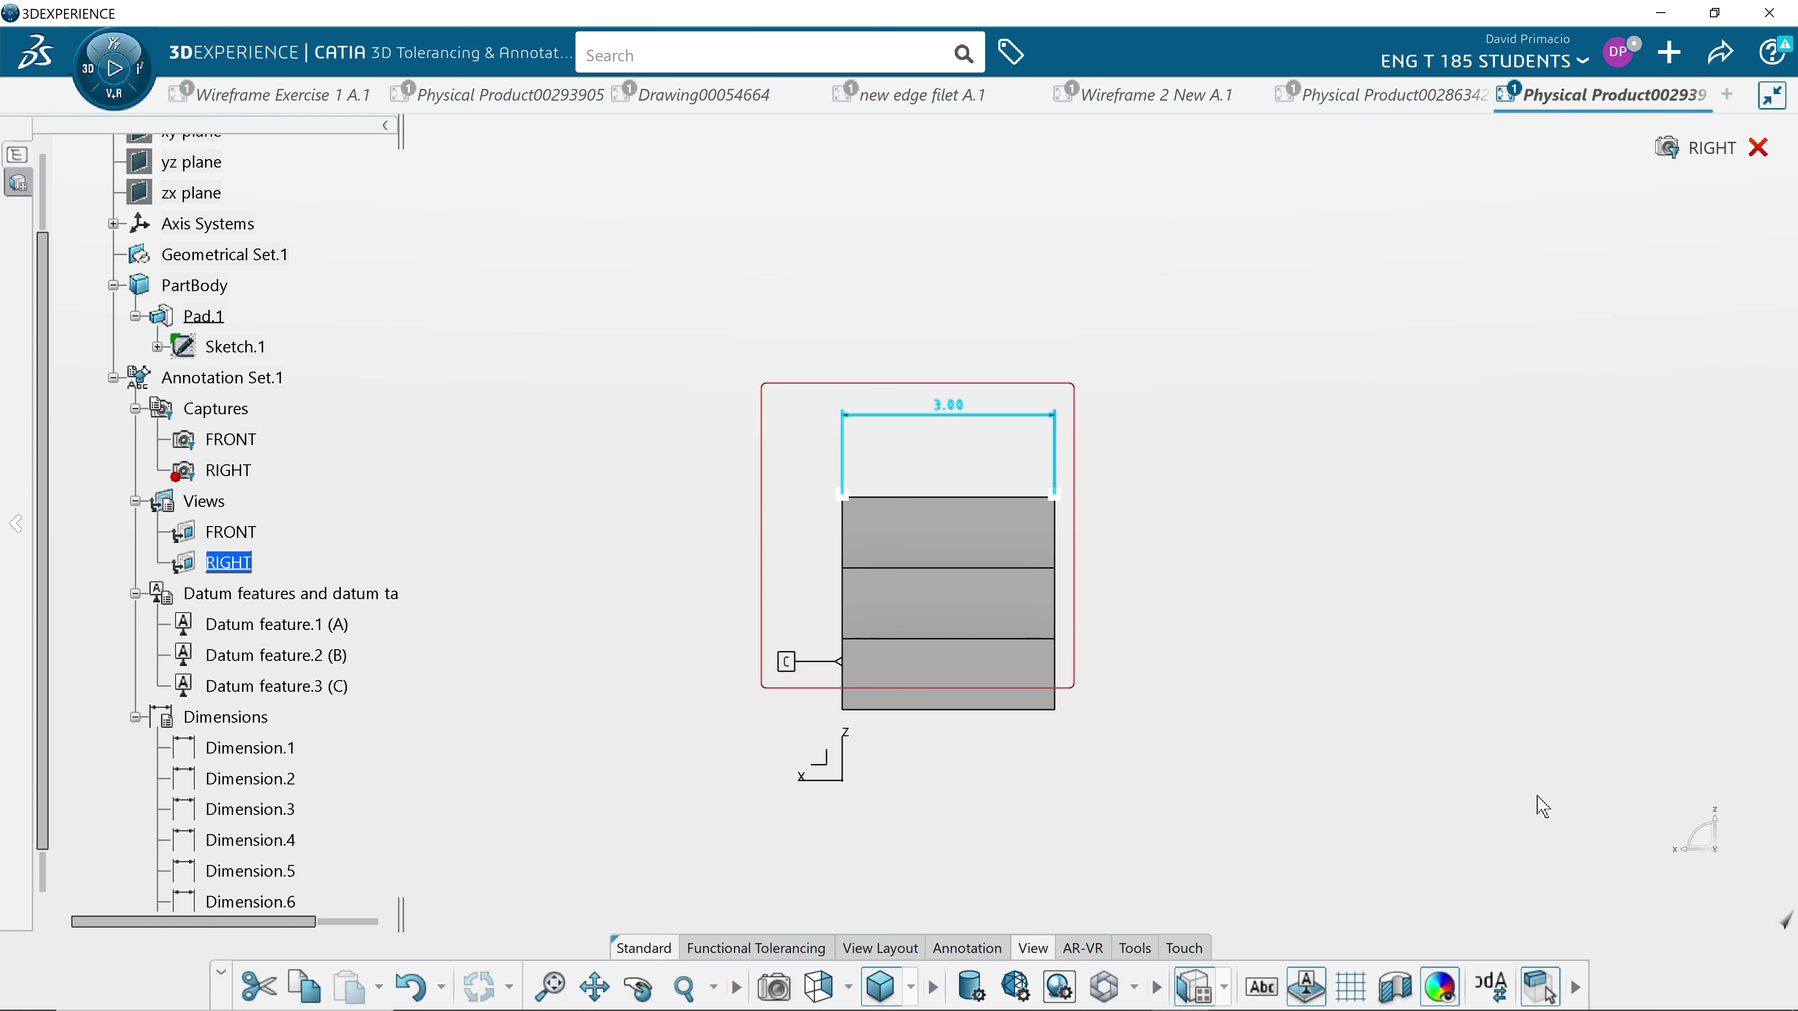
Activate the FRONT annotation view, frame its dimensions from the front, then return to isometric.
left_click(1166, 733)
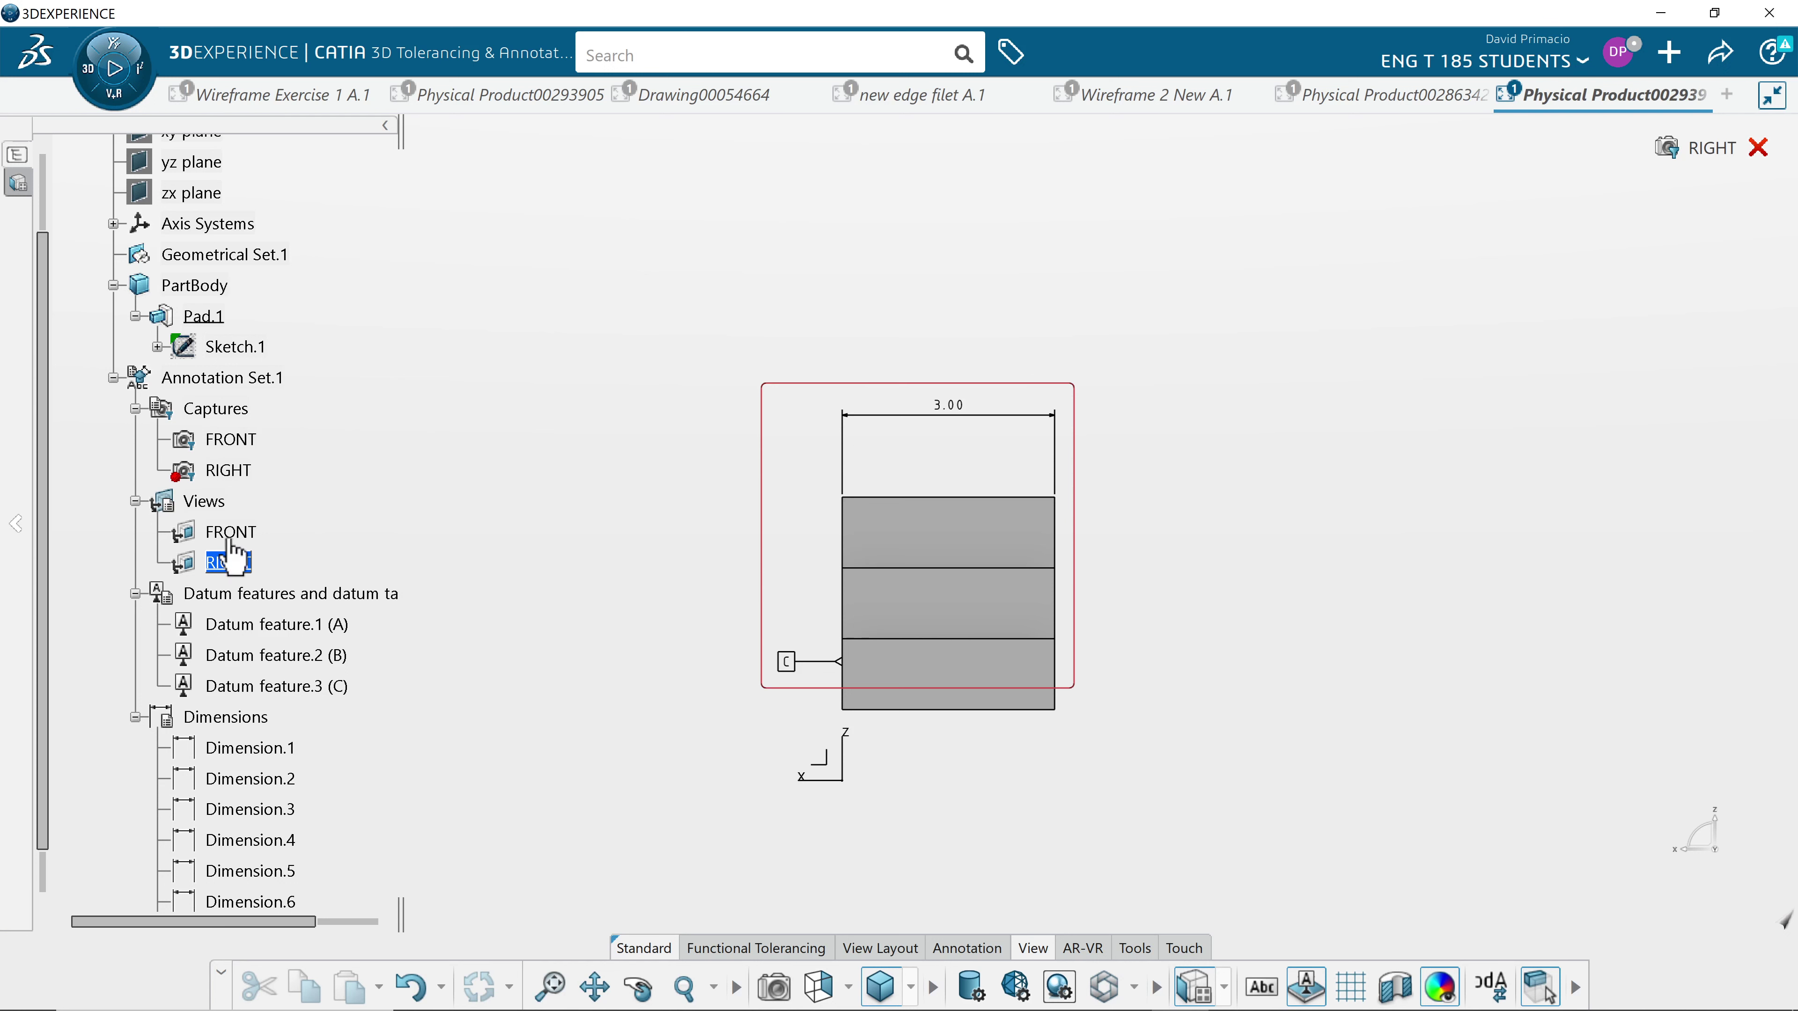
left_click(245, 531)
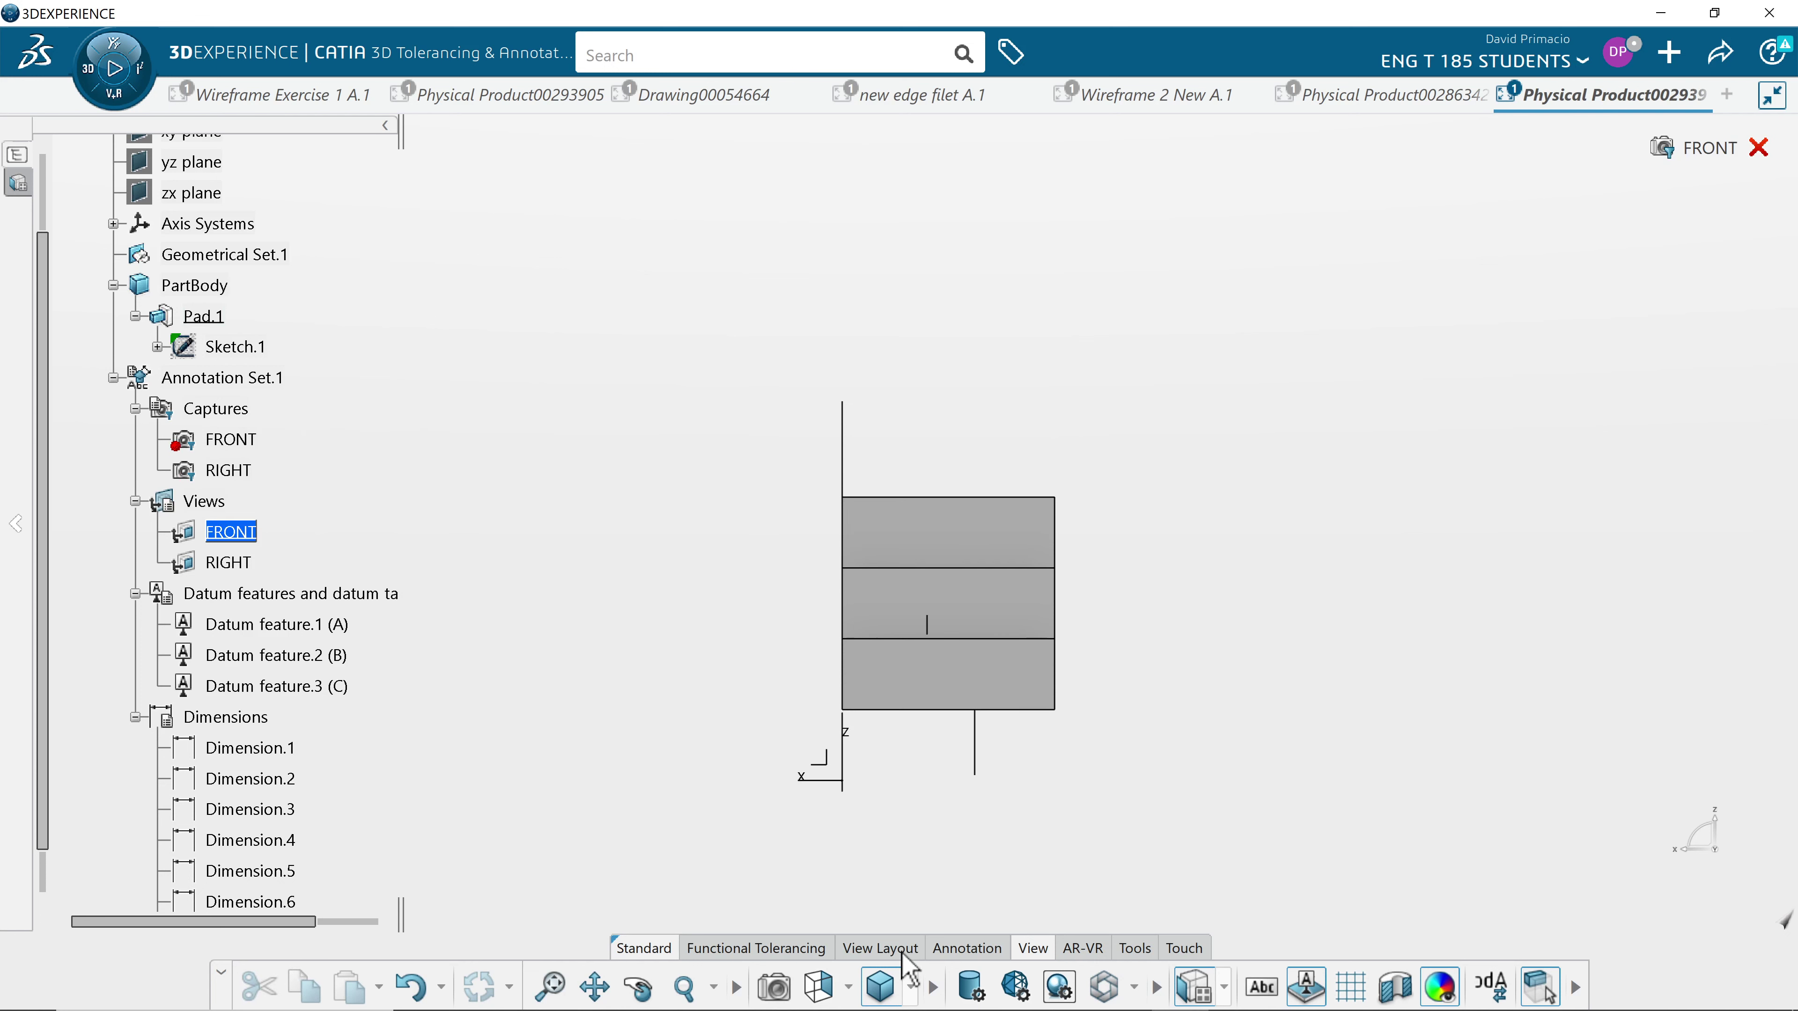
left_click(848, 986)
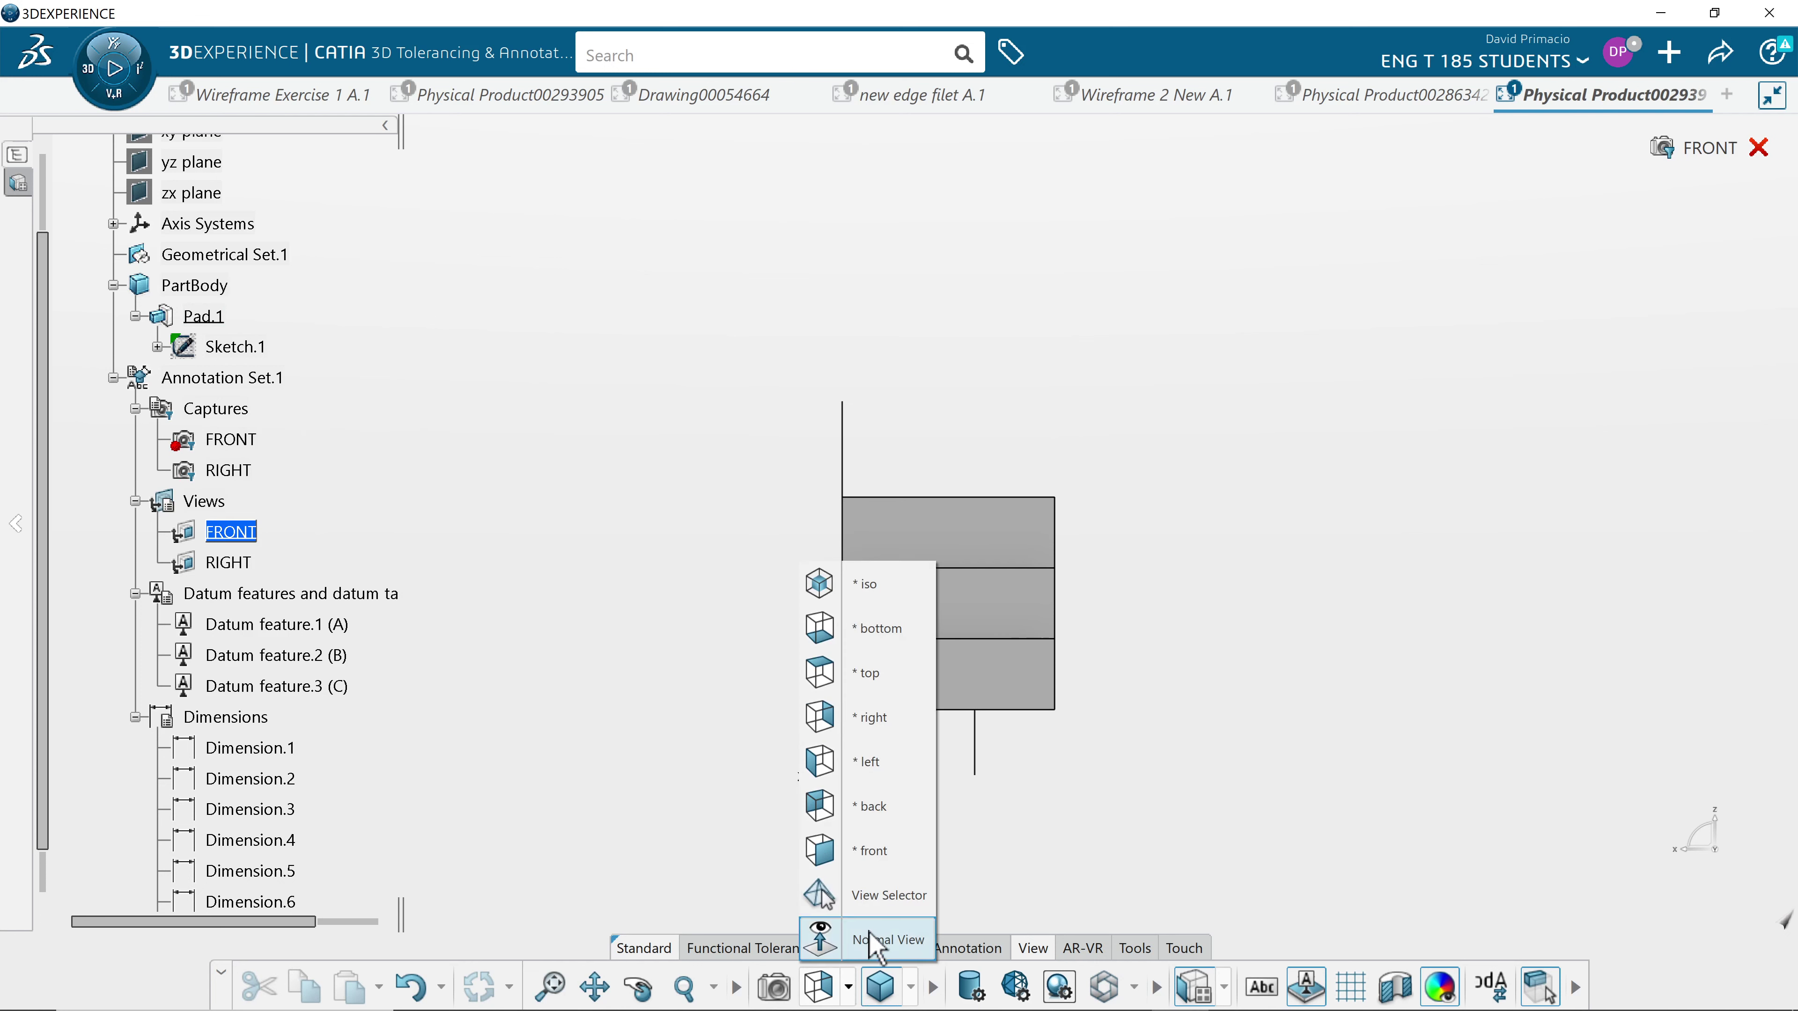
left_click(872, 852)
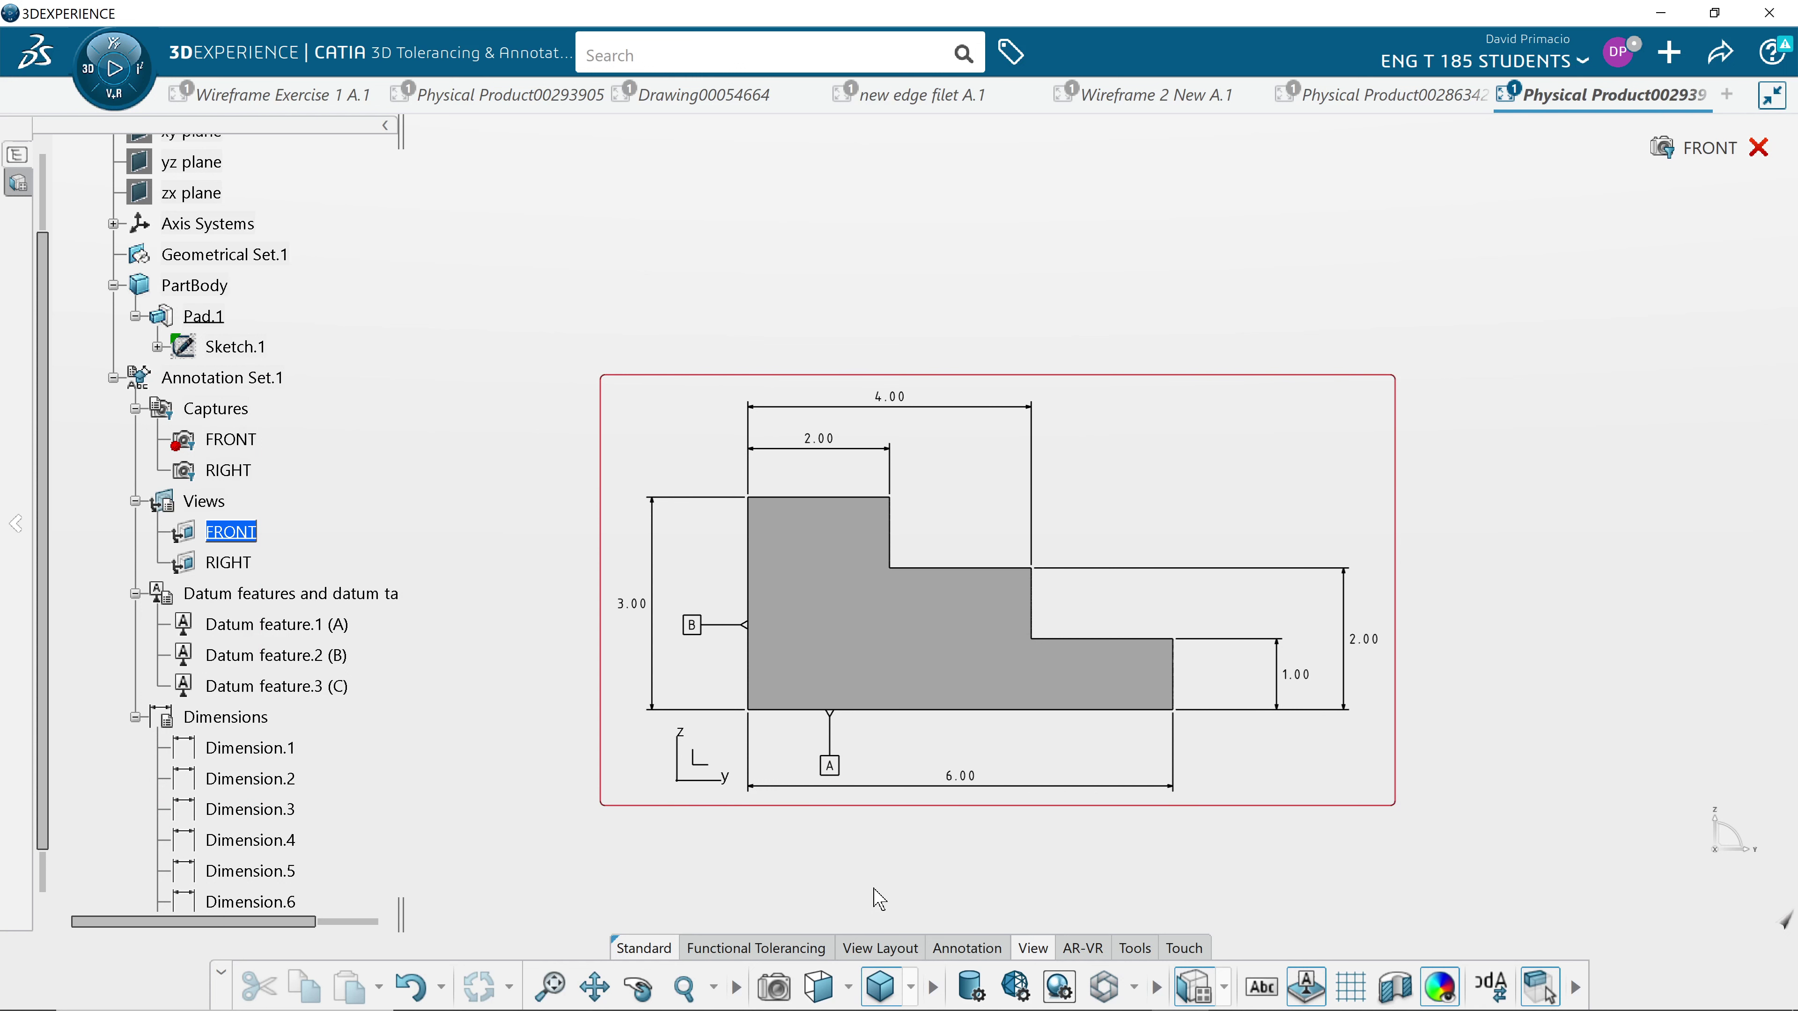
mouse_move(878, 899)
middle_mouse_down()
mouse_move(846, 843)
mouse_move(838, 863)
middle_mouse_up()
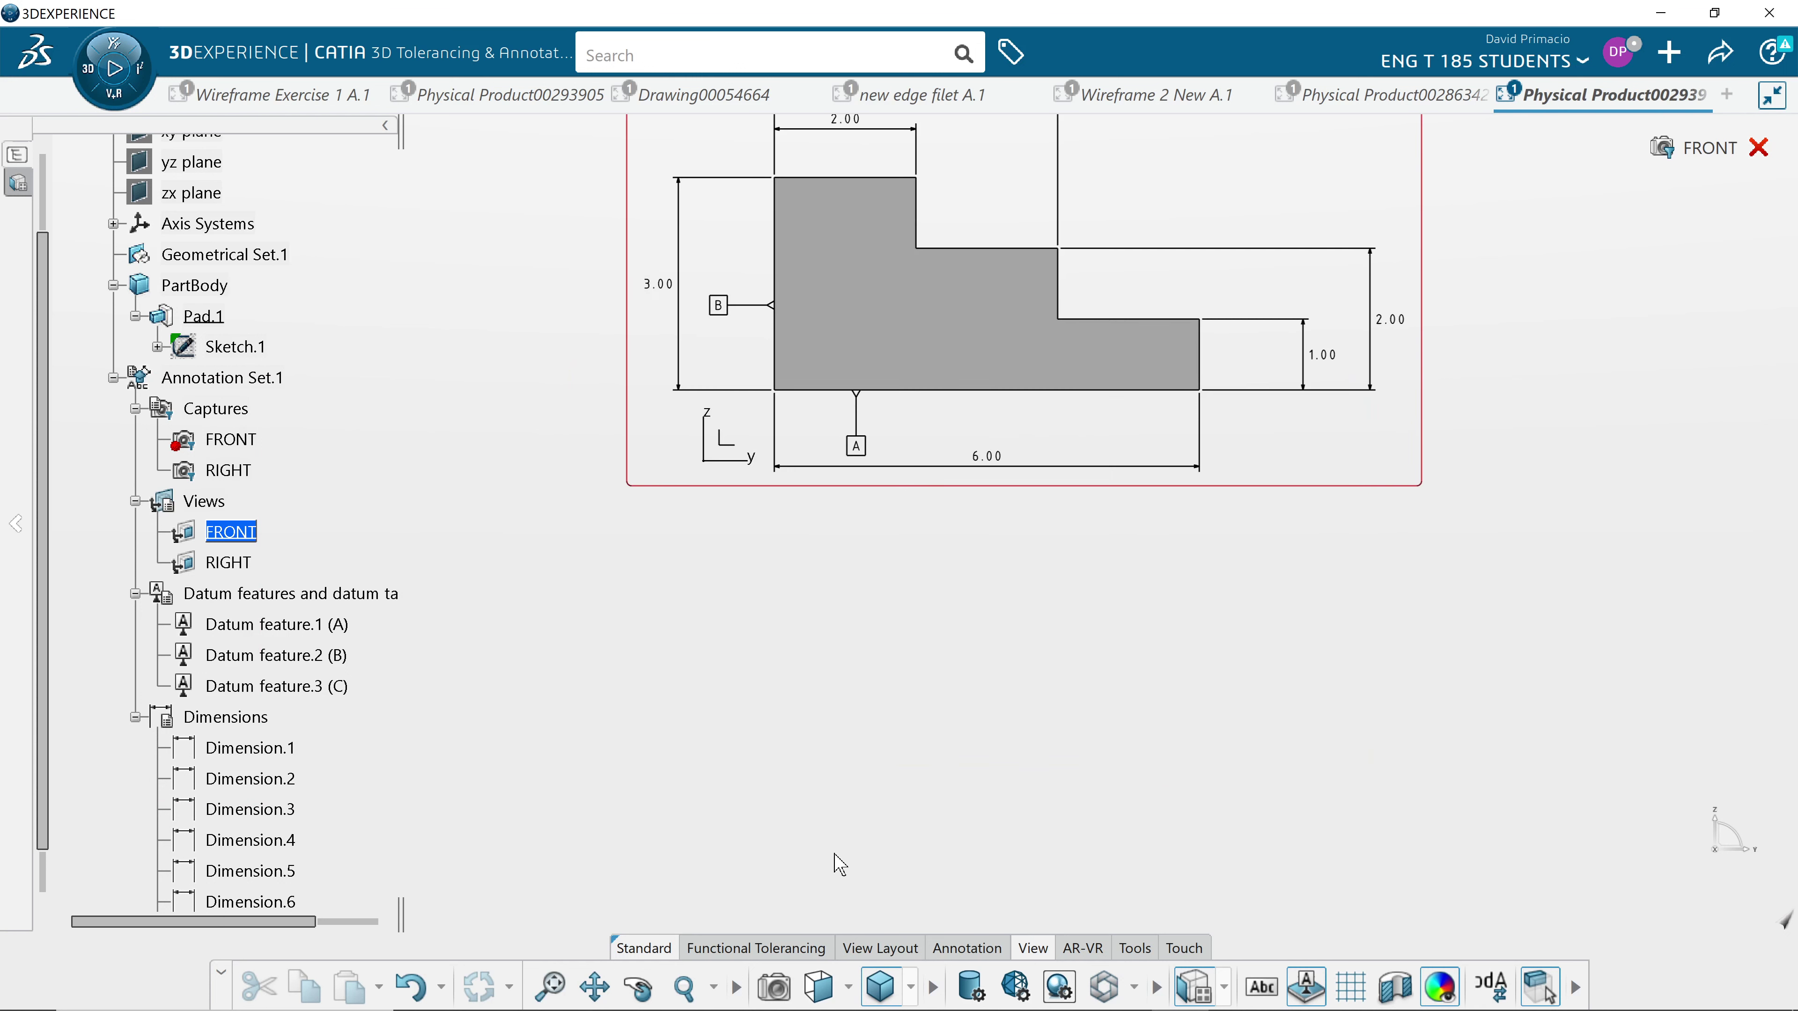
mouse_move(875, 695)
middle_mouse_down()
mouse_move(822, 842)
mouse_move(752, 918)
middle_mouse_up()
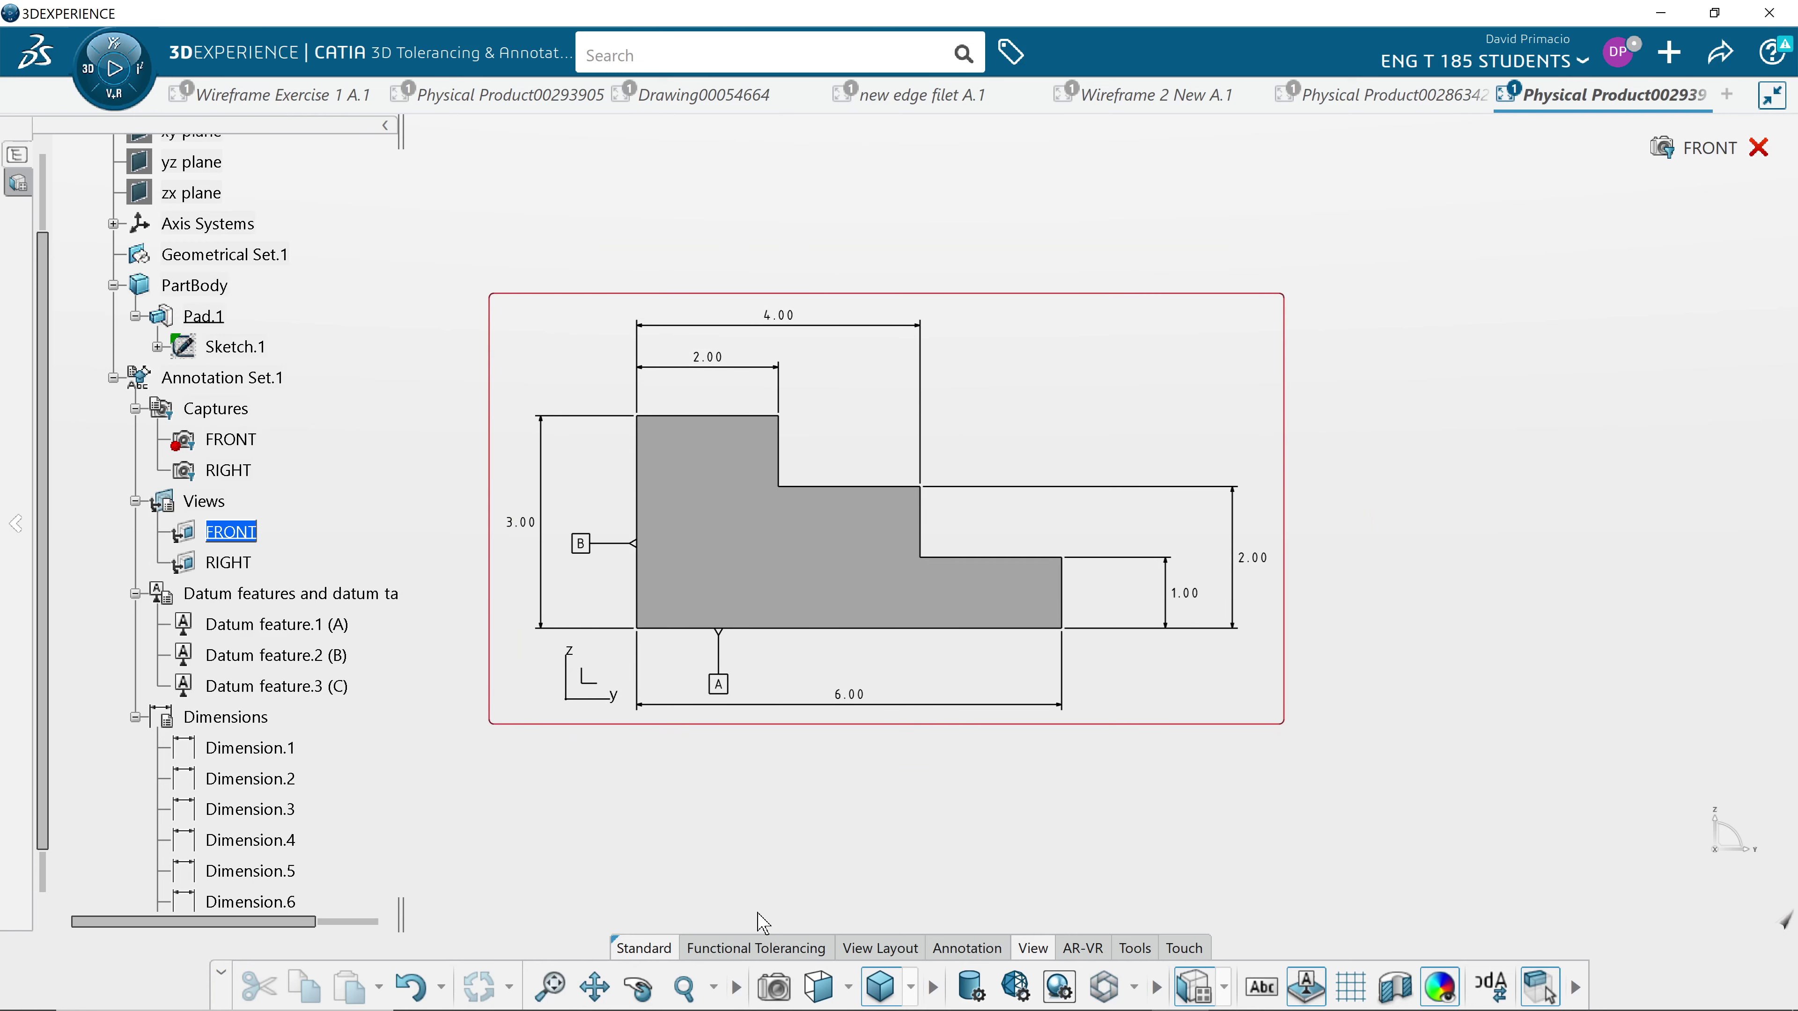
left_click(847, 986)
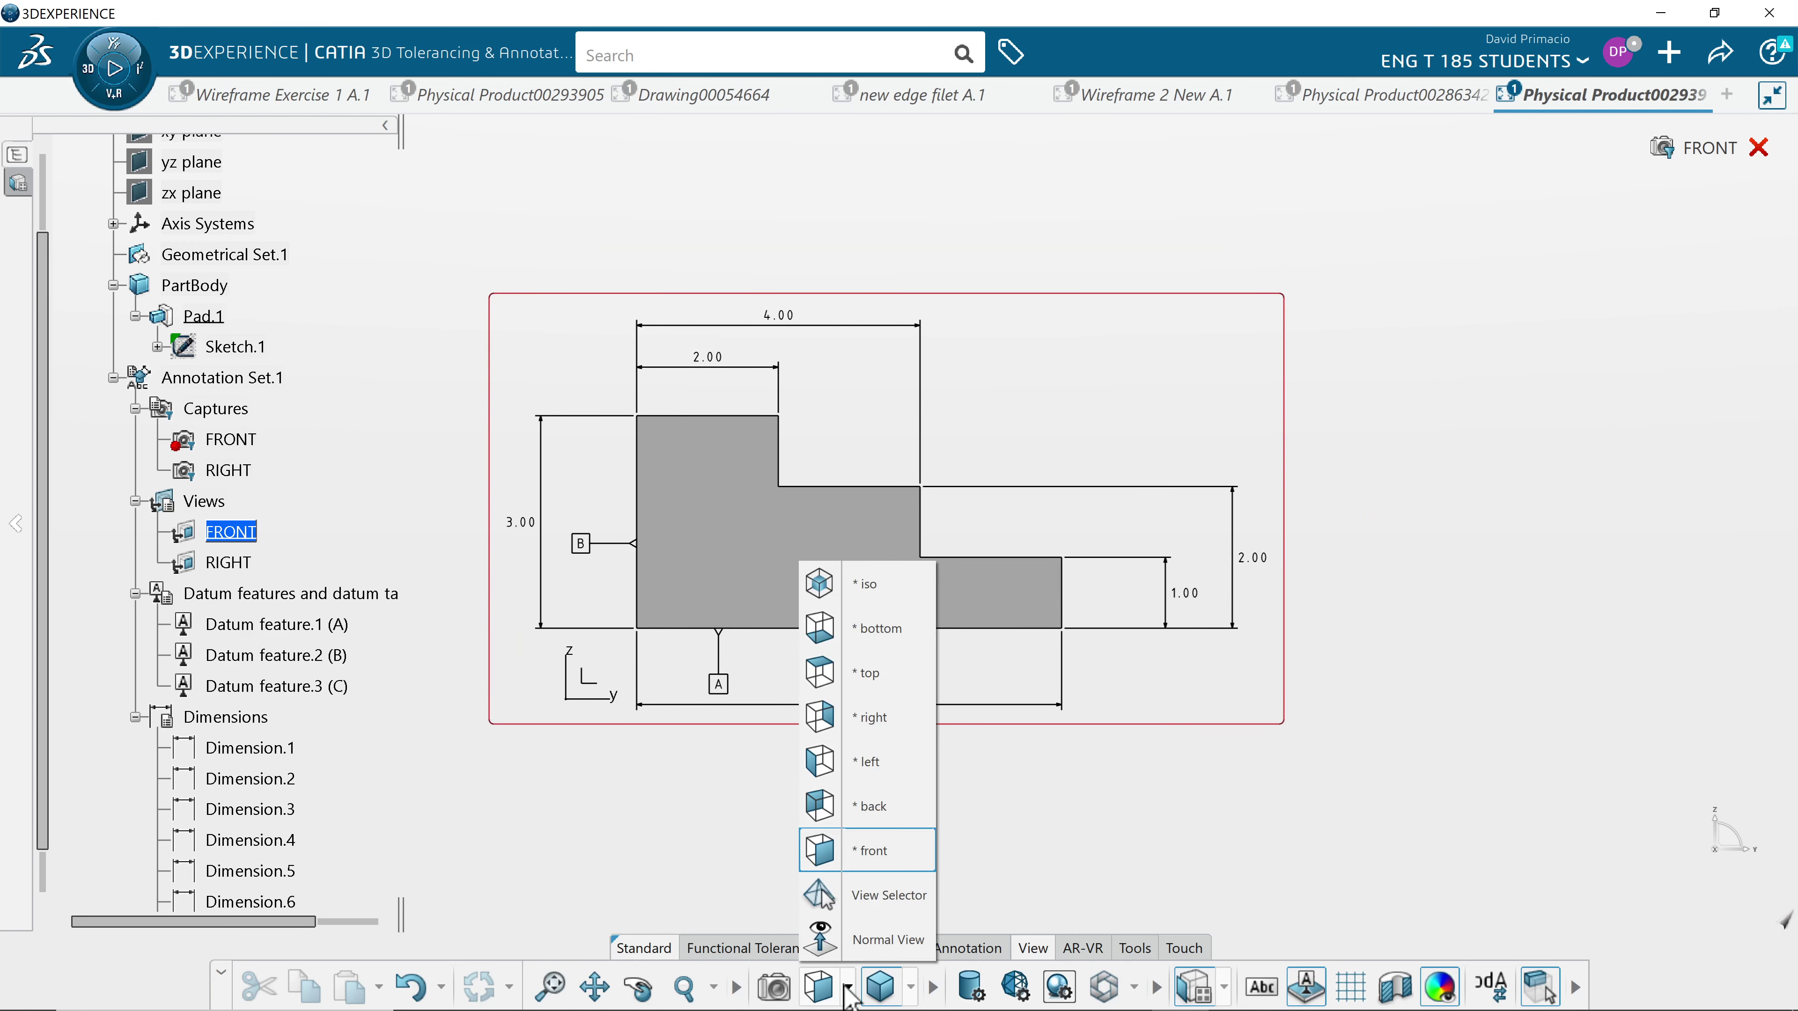
left_click(821, 583)
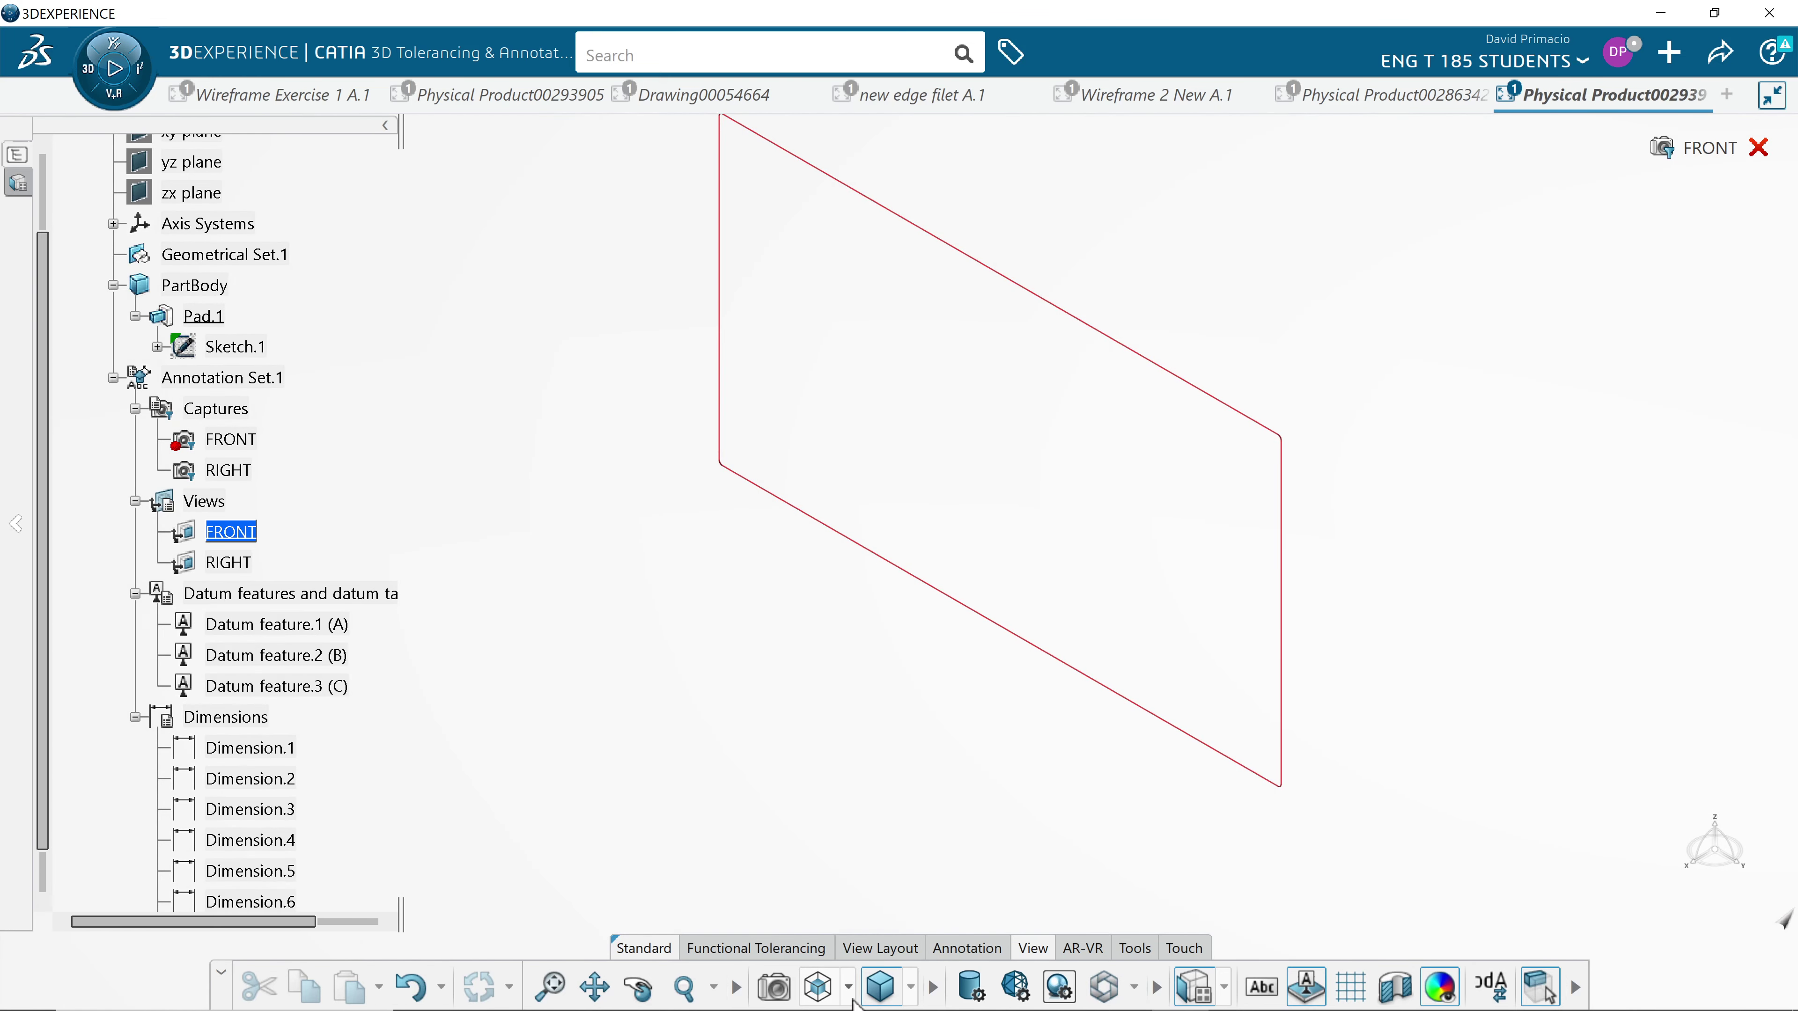
Fit all, then pan and zoom until the annotated stepped block fills the viewport.
left_click(550, 986)
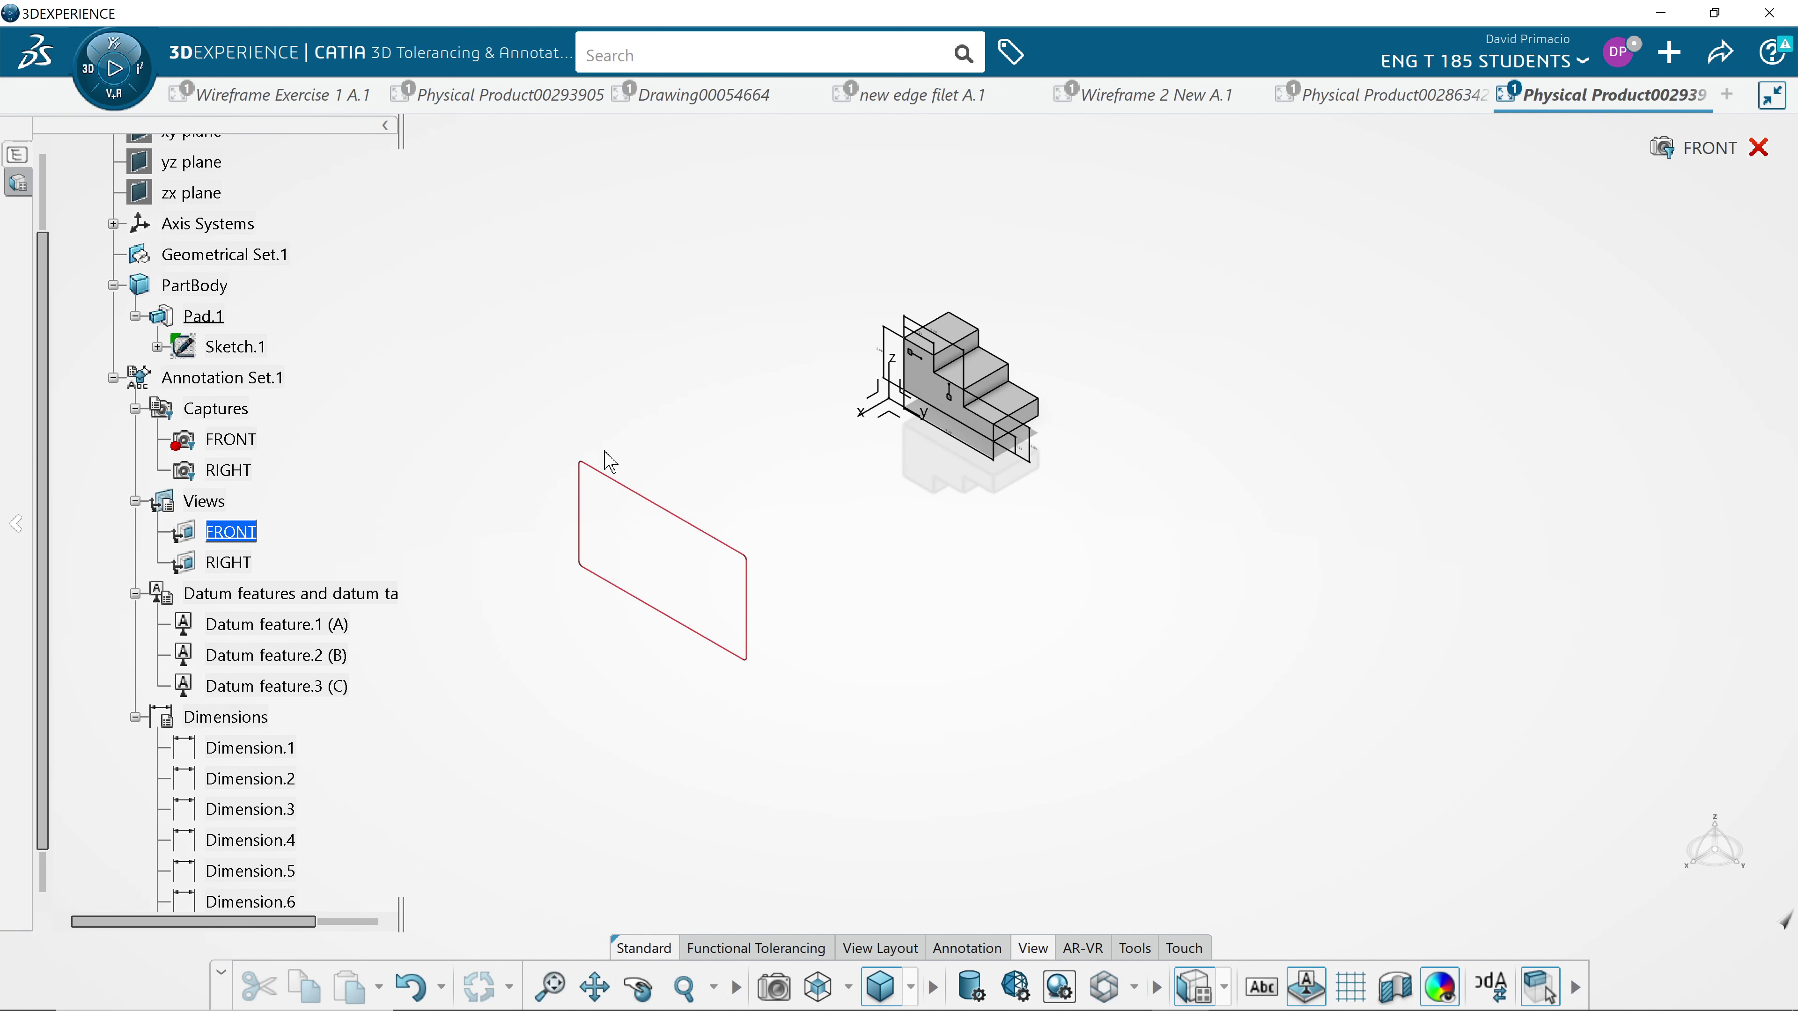
middle_click_drag(950, 798, 966, 772)
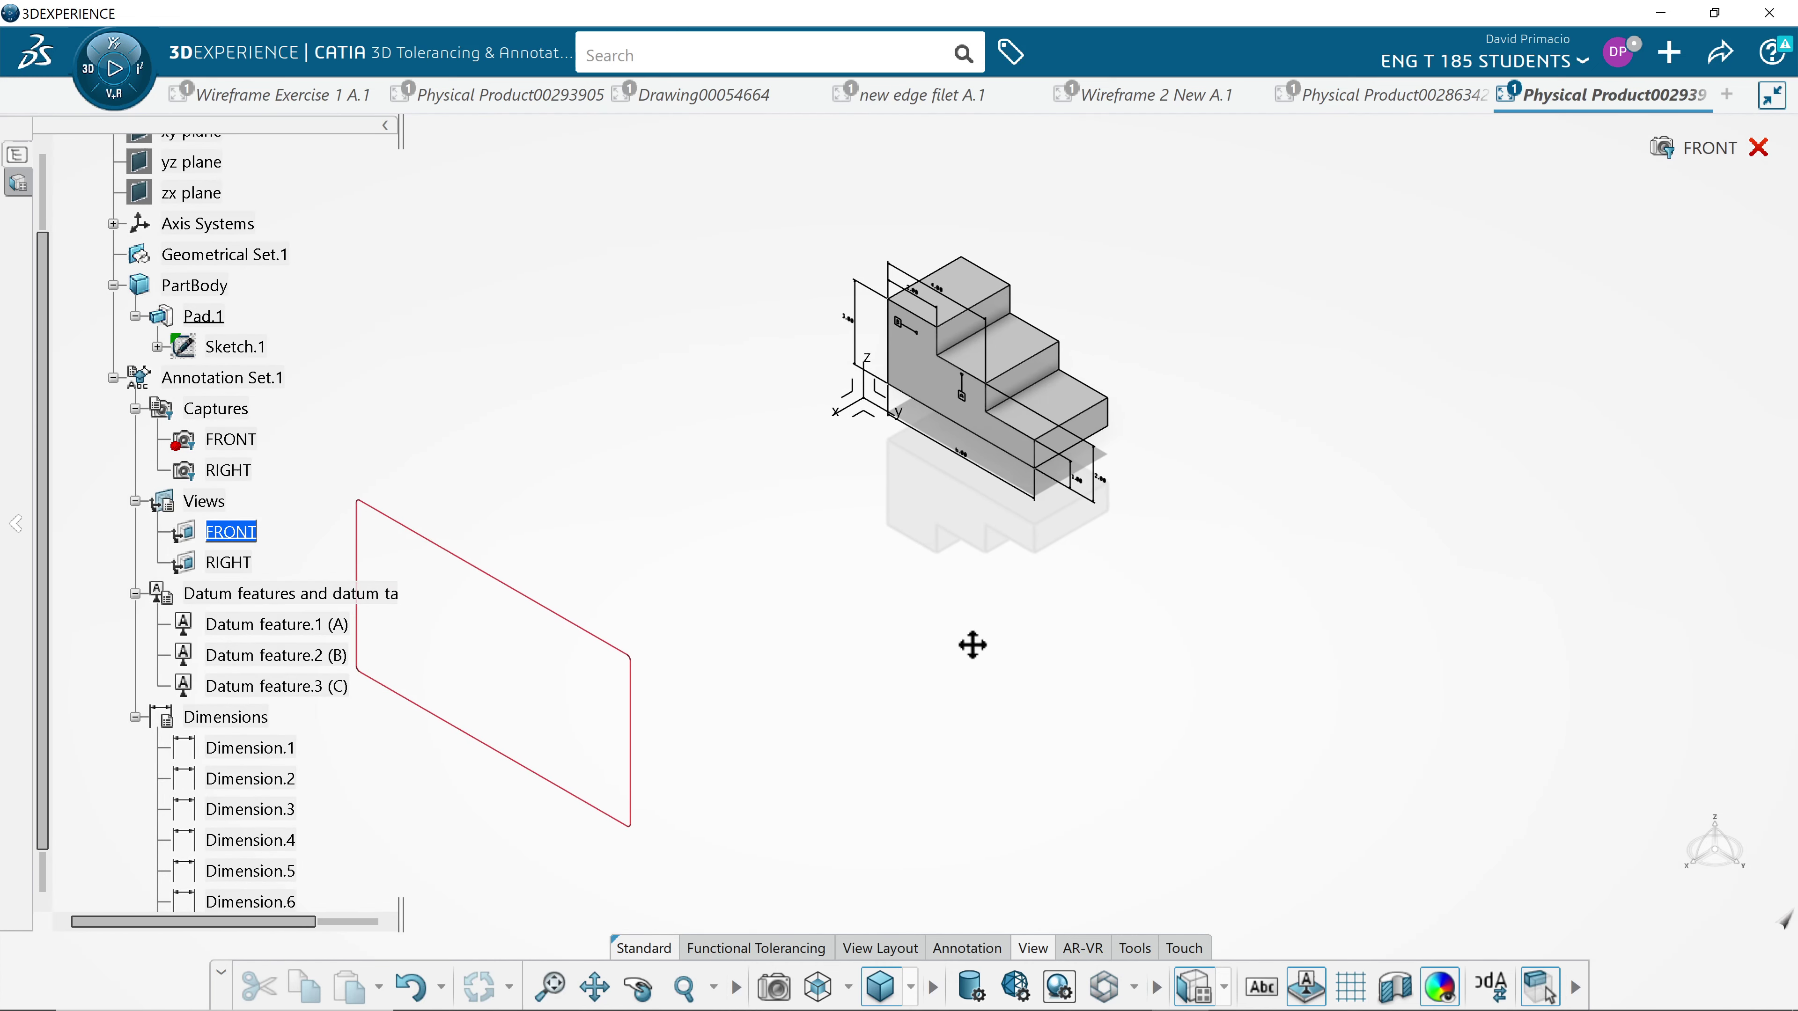
middle_click_drag(972, 644, 807, 786)
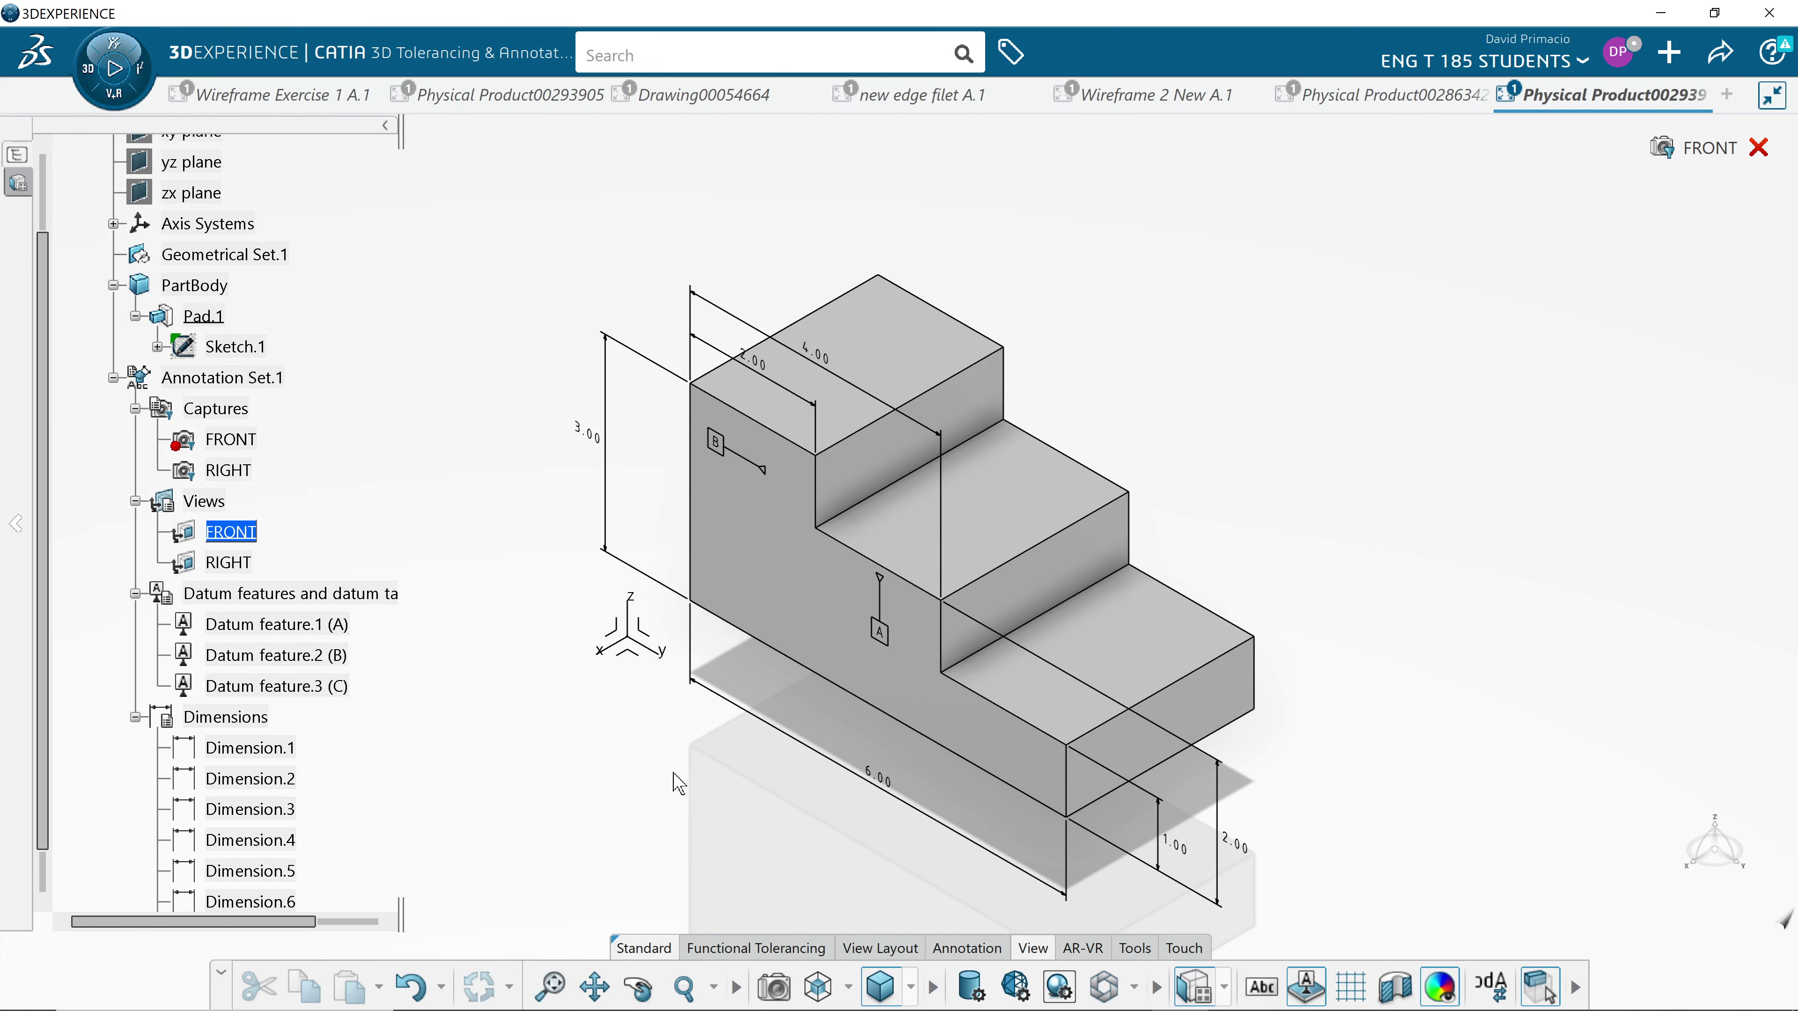
middle_click_drag(694, 843, 703, 766)
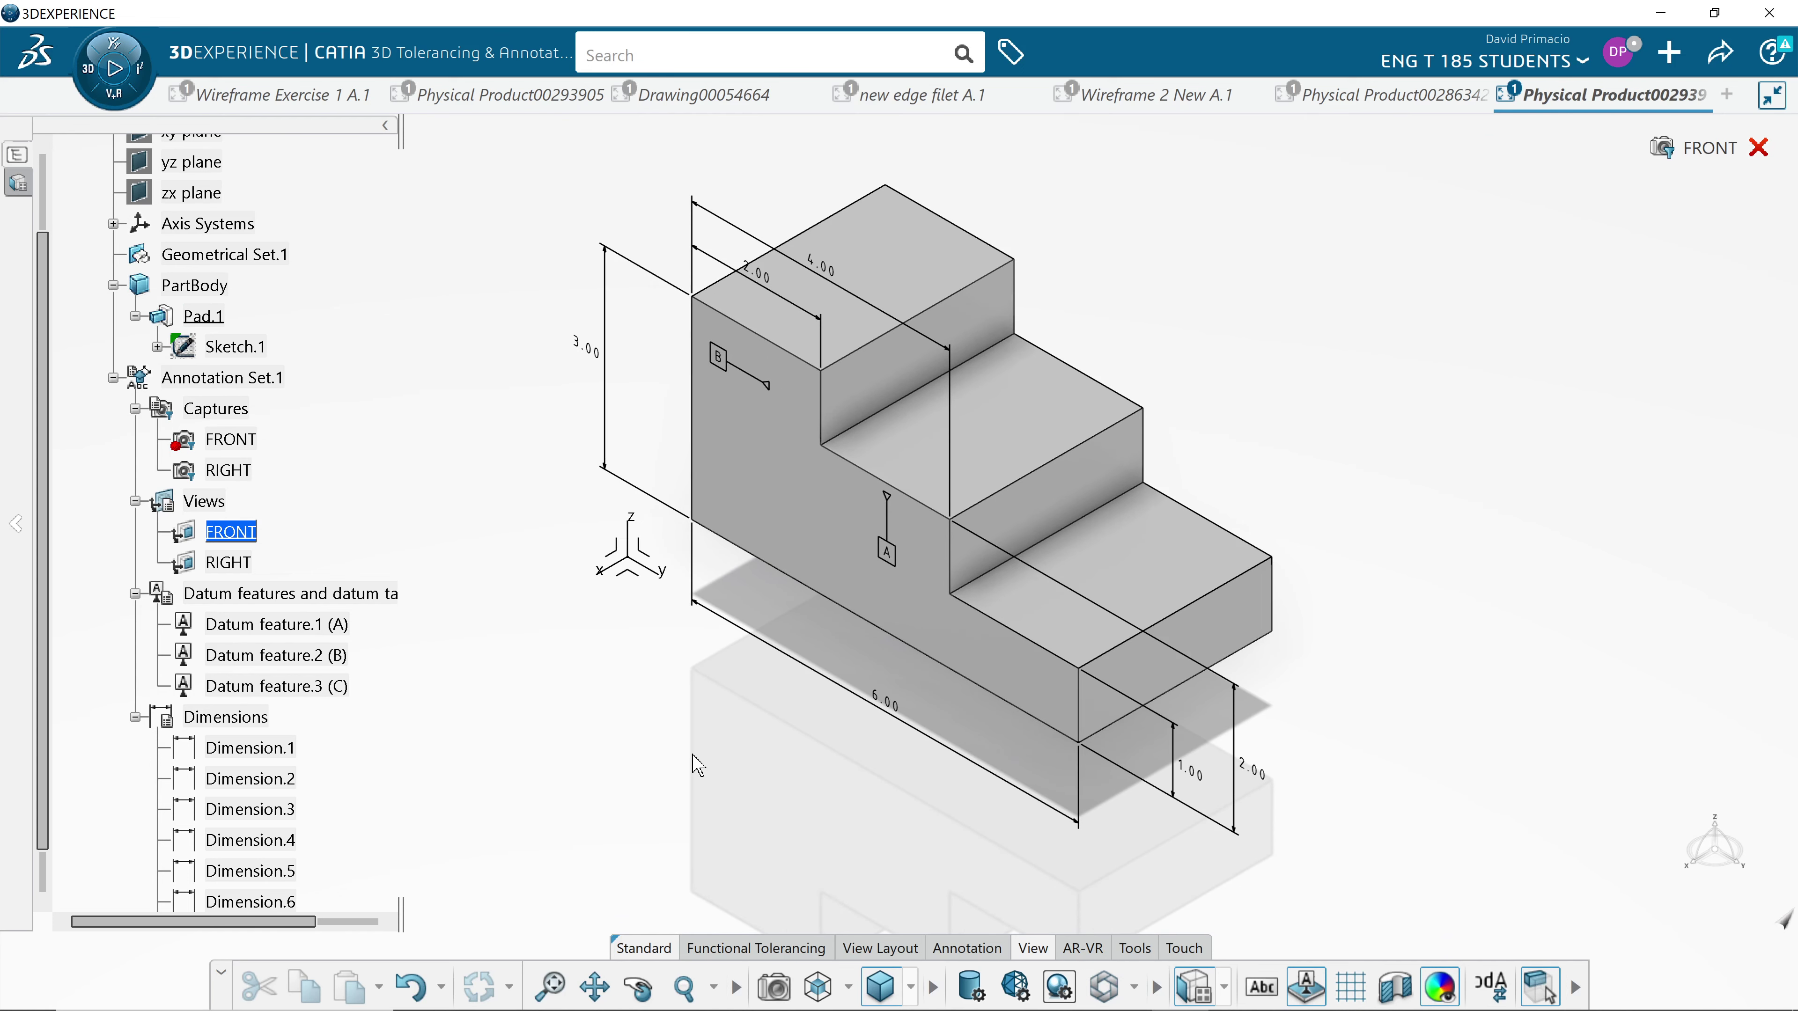